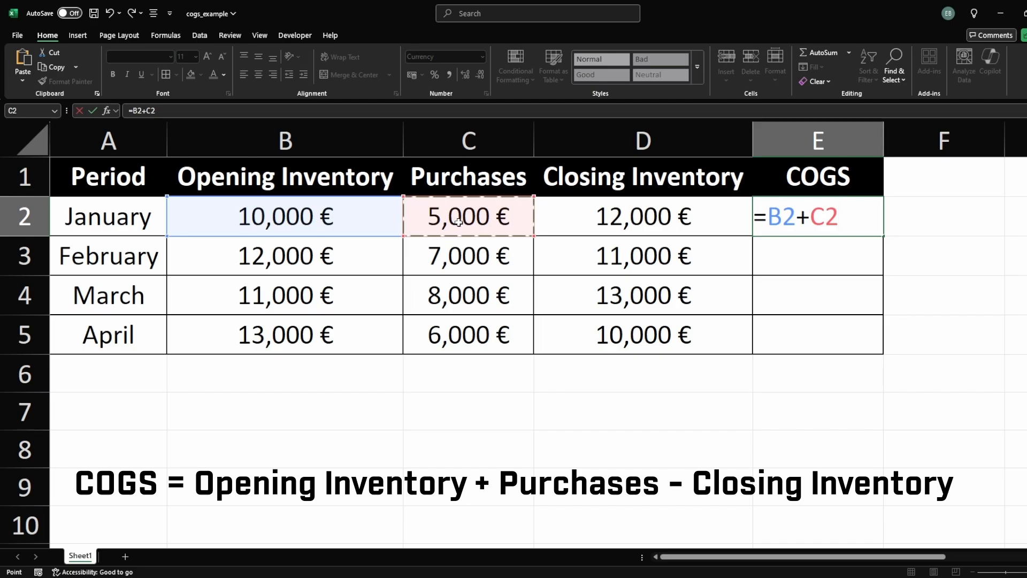
Step: Complete the COGS formula in E2 as =B2+C2-D2 by subtracting the January closing inventory
{"action": "type", "text": "-"}
{"action": "left_click", "coordinate": [616, 223]}
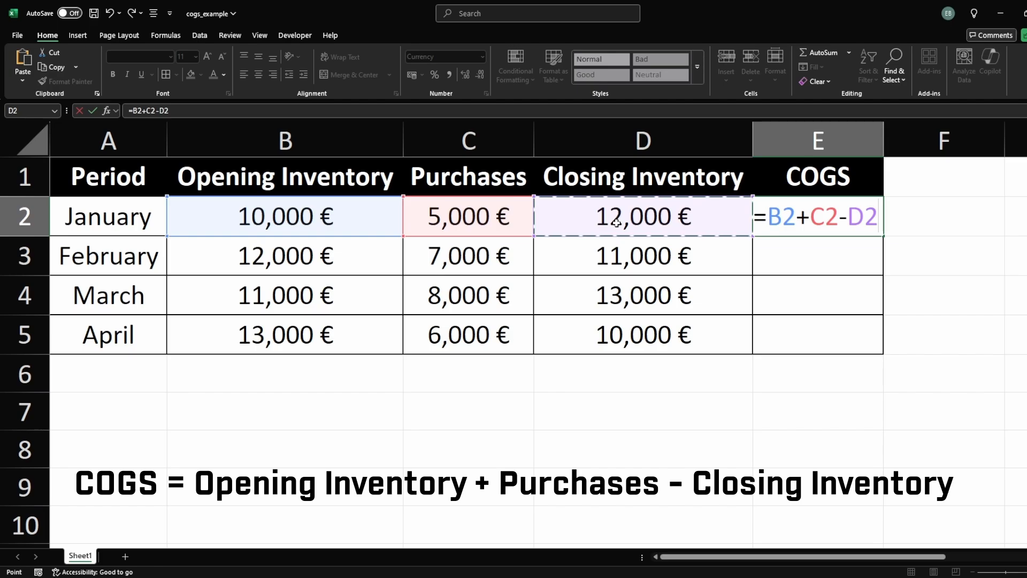
{"action": "key", "text": "Return"}
Step: Fill the COGS formula from E2 down through E5 for the remaining months
{"action": "left_click", "coordinate": [858, 229]}
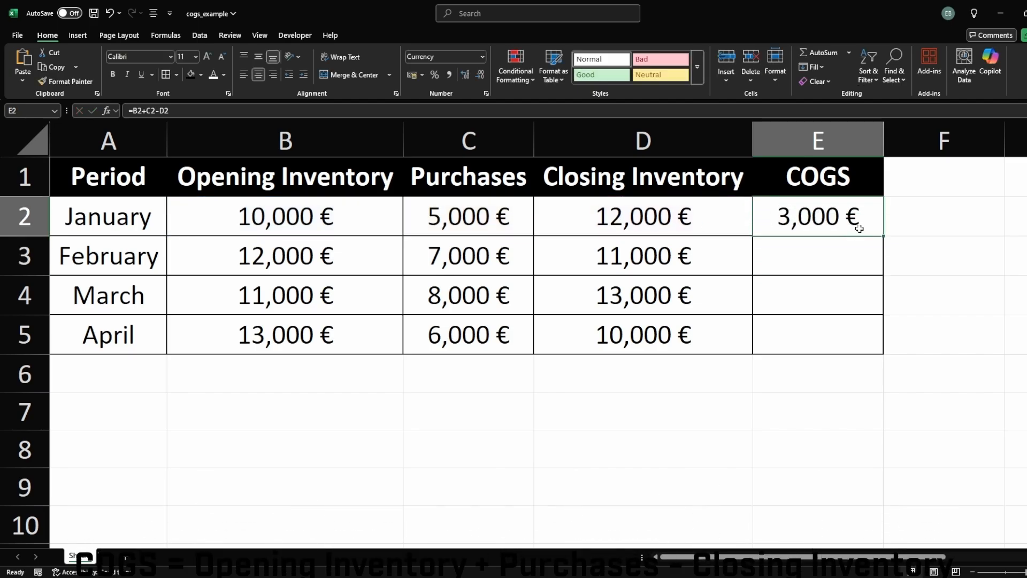
{"action": "left_click_drag", "start_coordinate": [882, 236], "coordinate": [890, 344]}
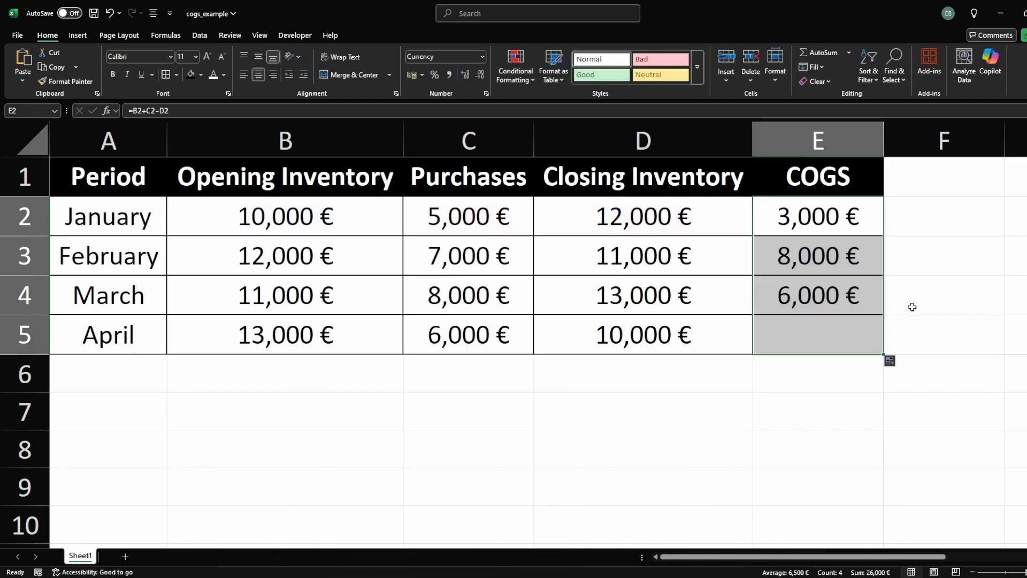
Step: Inspect the copied COGS formulas in E2 and E3 to check their cell references
{"action": "left_click", "coordinate": [824, 257]}
{"action": "double_click", "coordinate": [810, 218]}
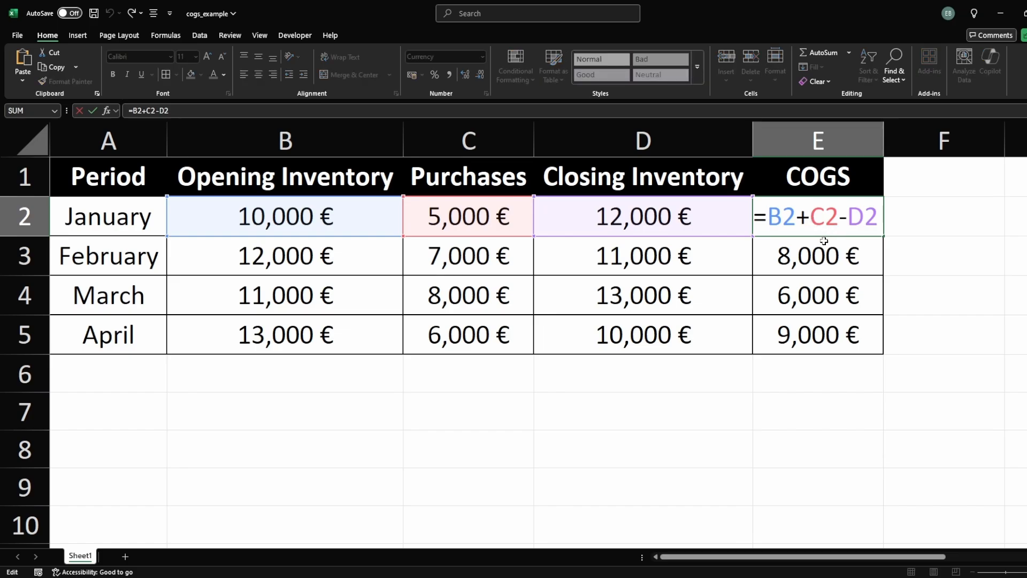
{"action": "left_click", "coordinate": [825, 260]}
{"action": "double_click", "coordinate": [822, 261]}
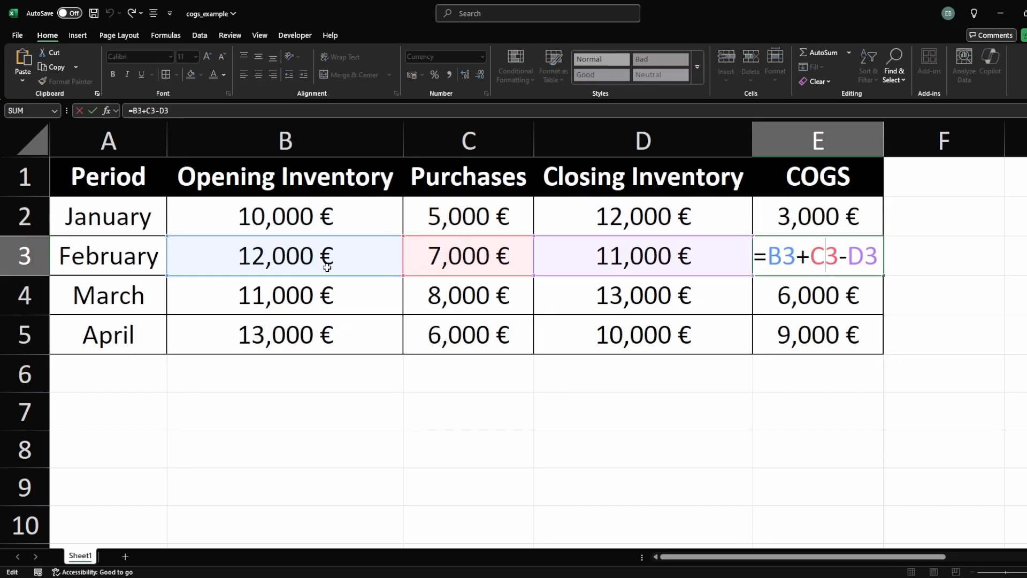
{"action": "left_click", "coordinate": [774, 378]}
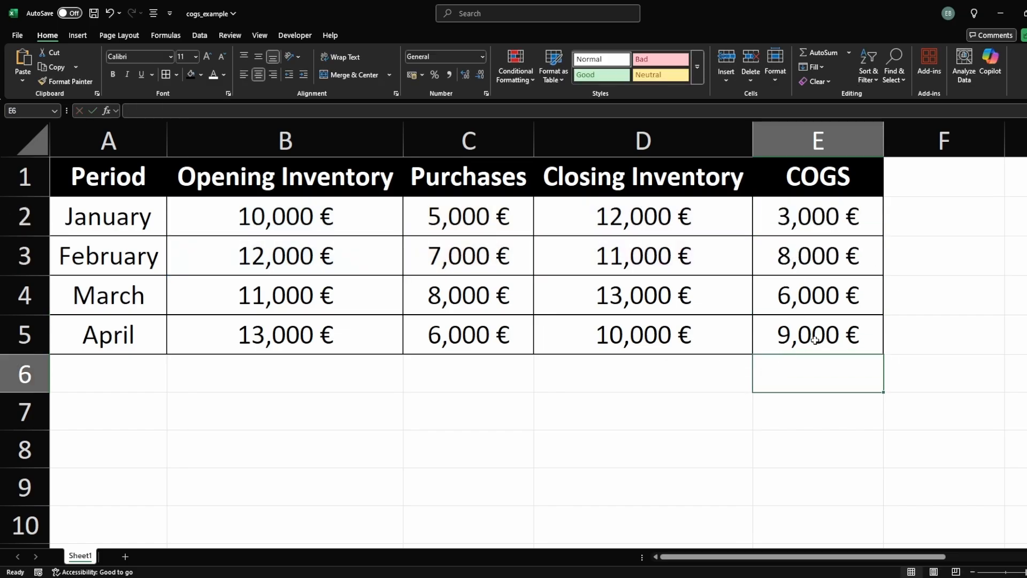
{"action": "left_click", "coordinate": [815, 262]}
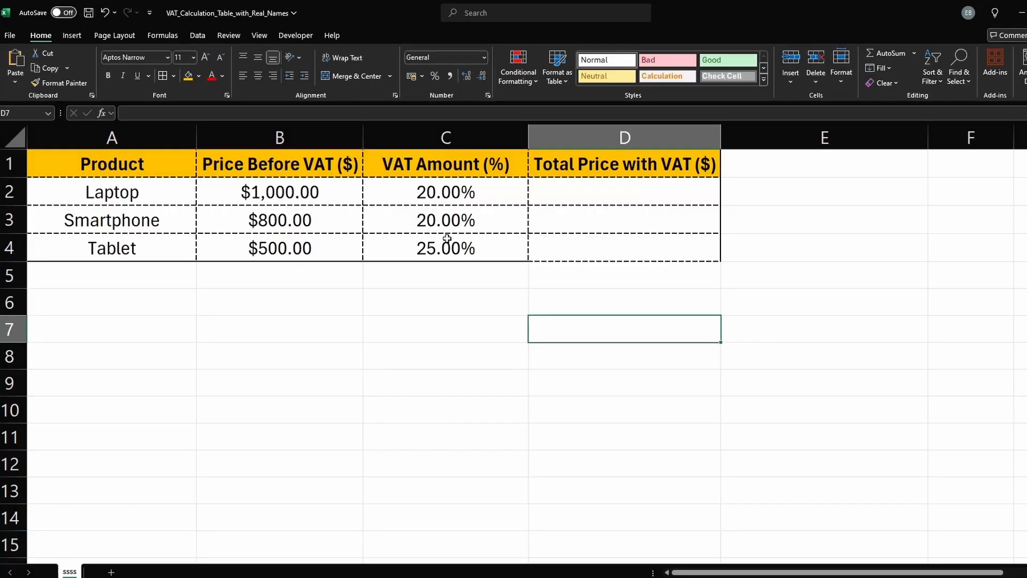
Step: In D2, enter the total price formula =B2*(1+C2) using the Laptop price and VAT rate
{"action": "left_click", "coordinate": [594, 196]}
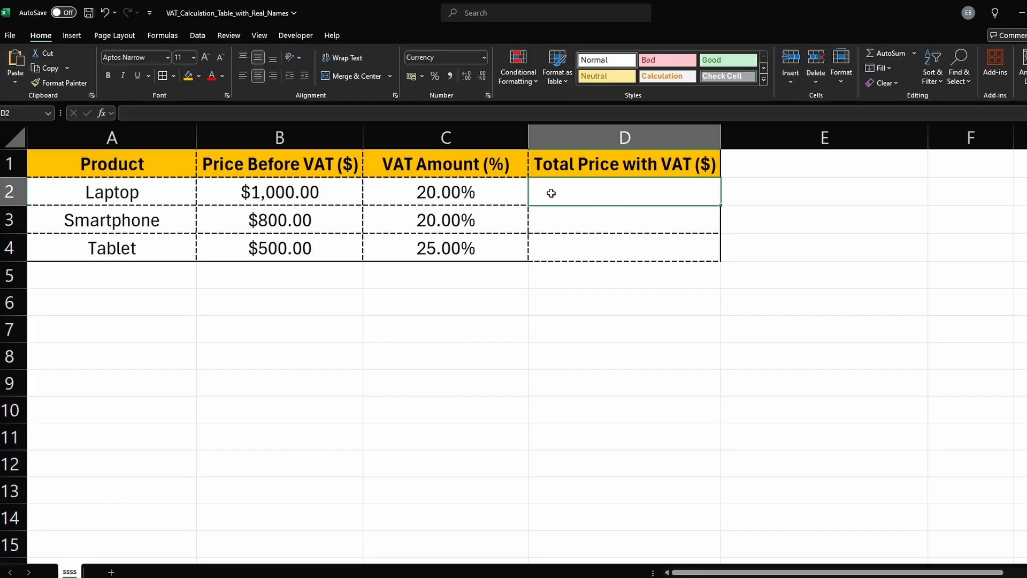
{"action": "type", "text": "="}
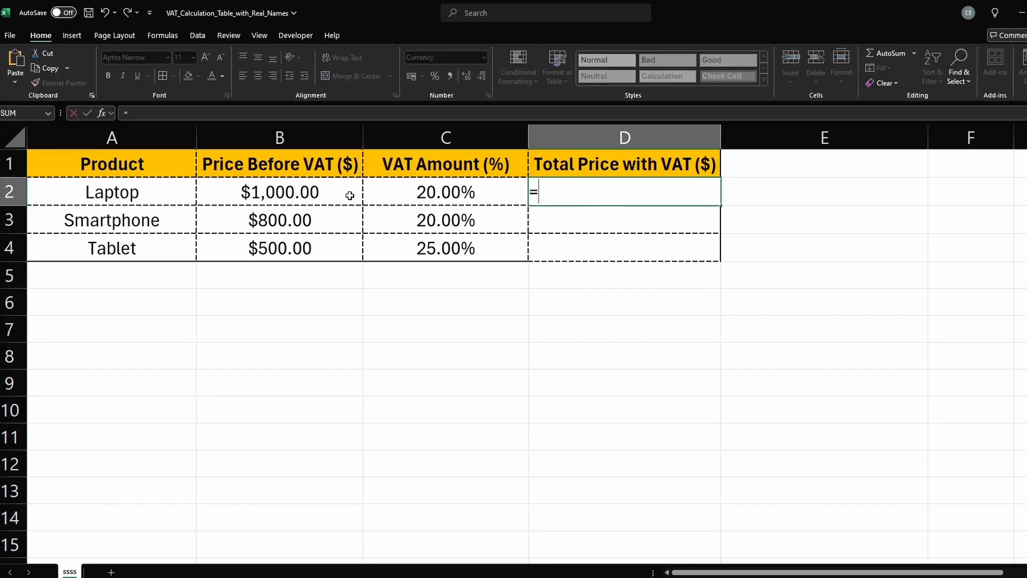
{"action": "left_click", "coordinate": [315, 196]}
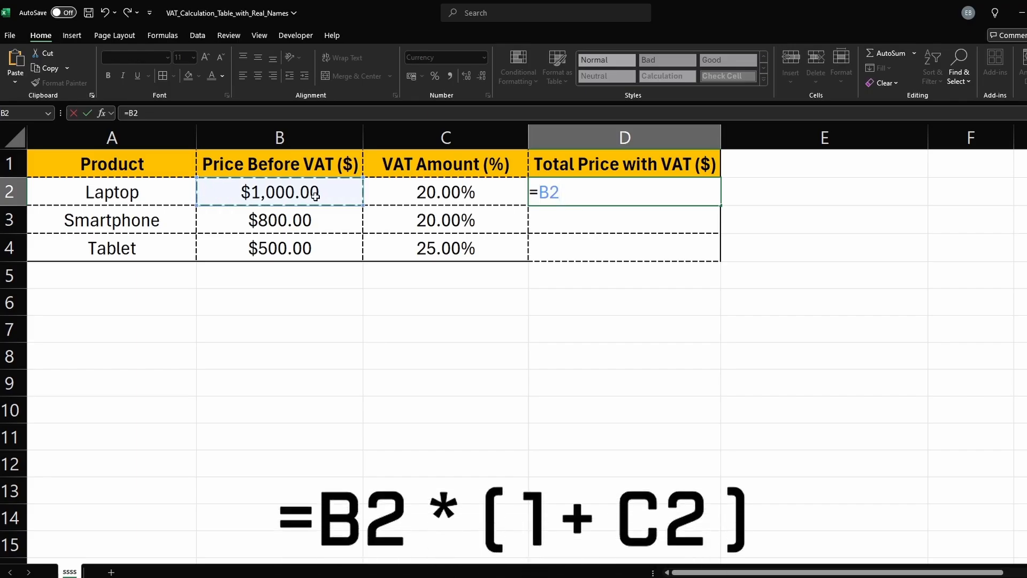
{"action": "type", "text": "*"}
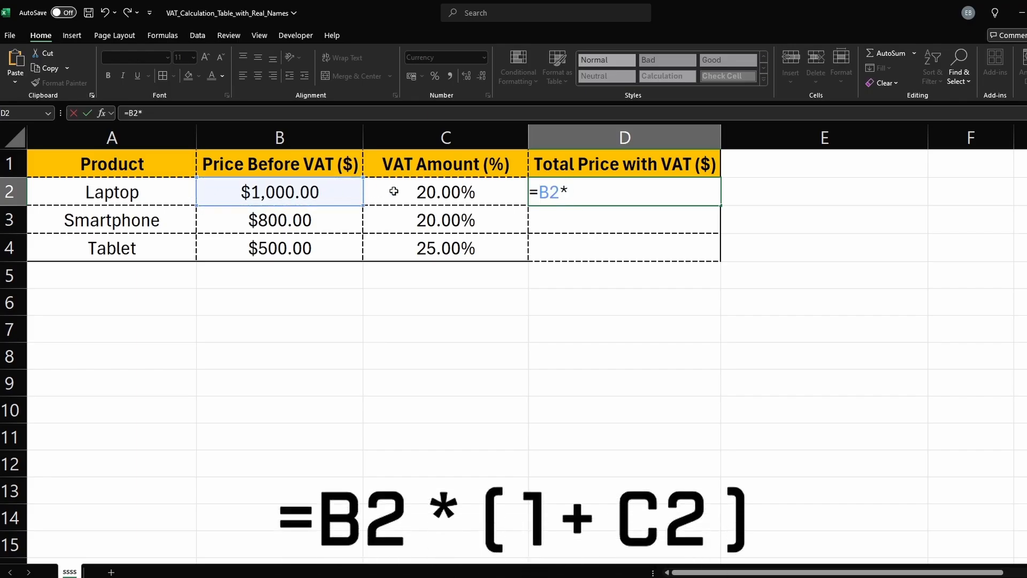
{"action": "type", "text": "(1+"}
{"action": "left_click", "coordinate": [430, 188]}
{"action": "type", "text": ")"}
{"action": "key", "text": "Return"}
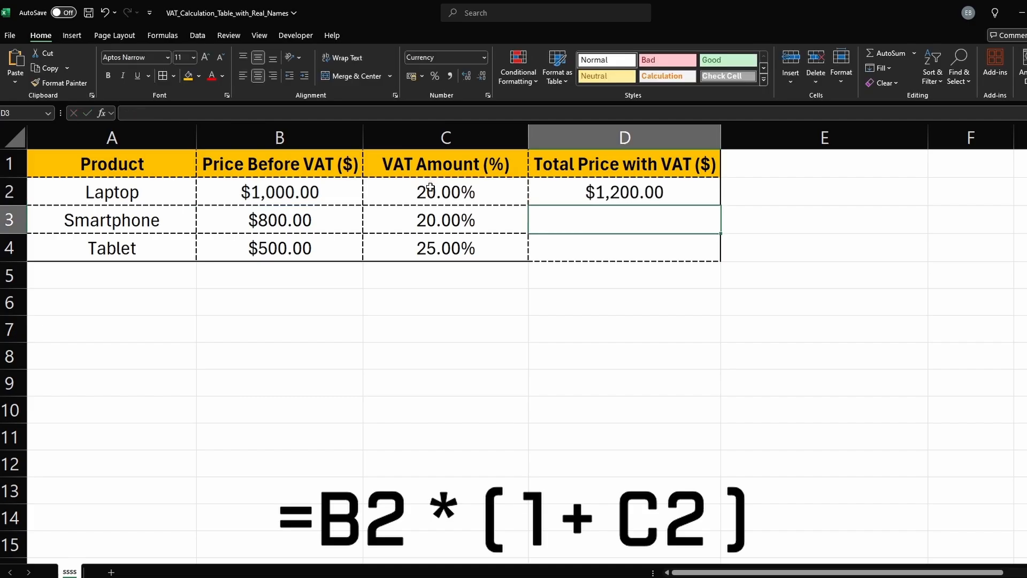
Step: Fill the total price formula from D2 down to D4 for the Smartphone and Tablet
{"action": "left_click", "coordinate": [615, 195]}
{"action": "left_click_drag", "start_coordinate": [720, 206], "coordinate": [715, 256]}
{"action": "left_click", "coordinate": [745, 213]}
{"action": "left_click", "coordinate": [584, 193]}
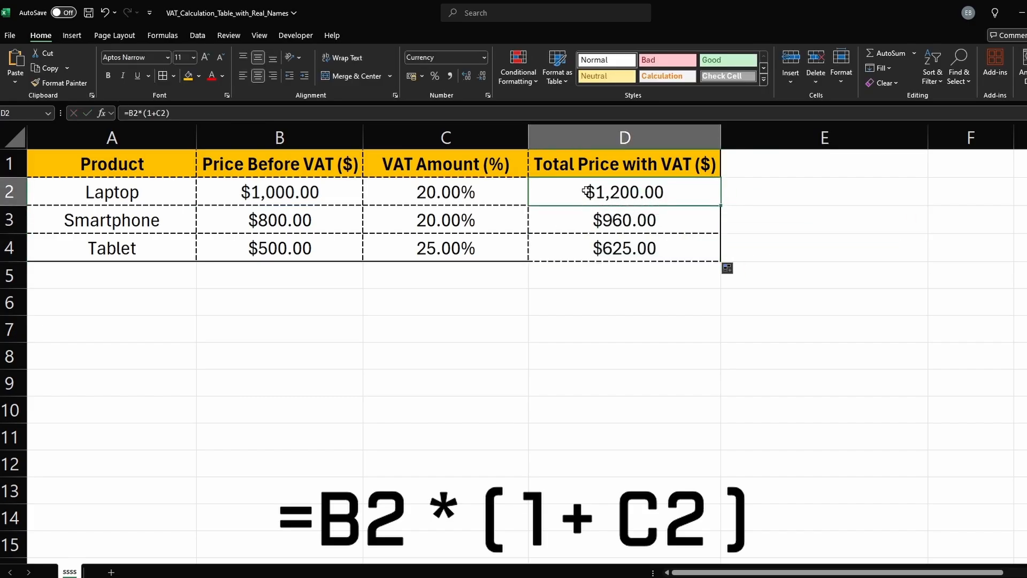
Step: Rename the B1 header to Price AFTER VAT ($) by replacing the word Before
{"action": "double_click", "coordinate": [307, 167]}
{"action": "left_click_drag", "start_coordinate": [299, 167], "coordinate": [249, 169]}
{"action": "type", "text": "AFTER"}
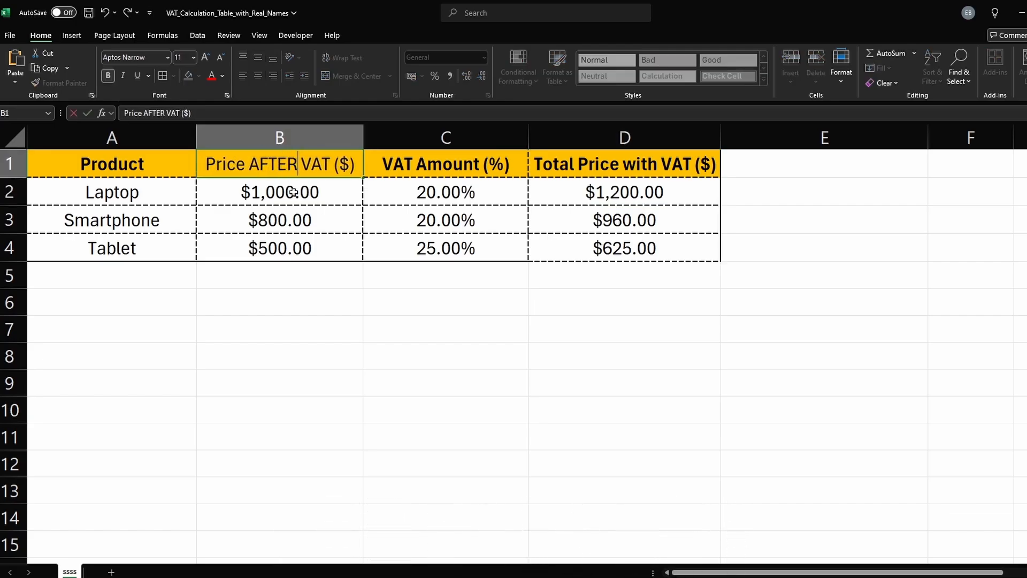
{"action": "left_click", "coordinate": [294, 192]}
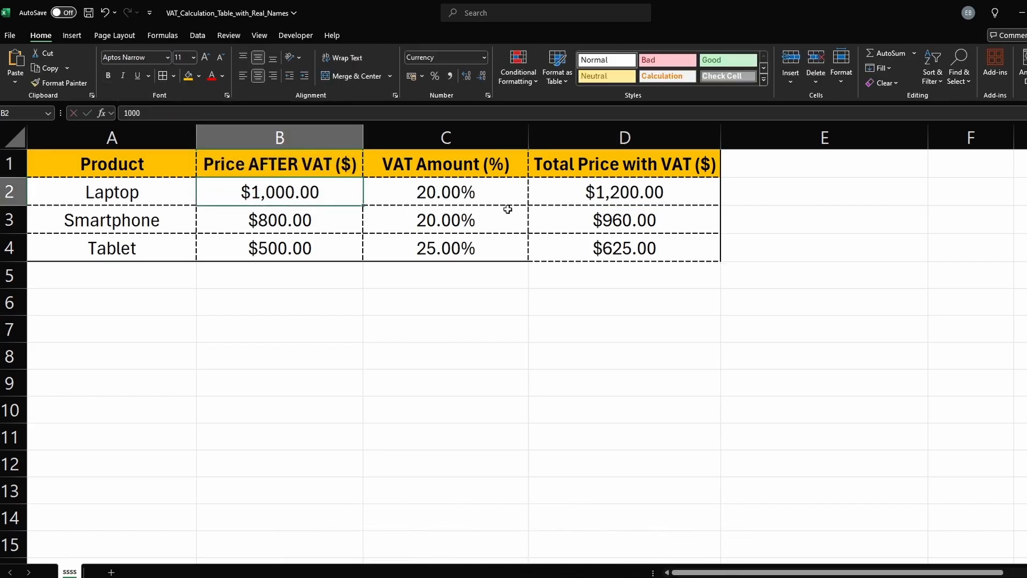
Step: Change the D2 formula to =B2/(1+C2) to divide instead of multiply
{"action": "double_click", "coordinate": [576, 194]}
{"action": "left_click_drag", "start_coordinate": [571, 193], "coordinate": [559, 194]}
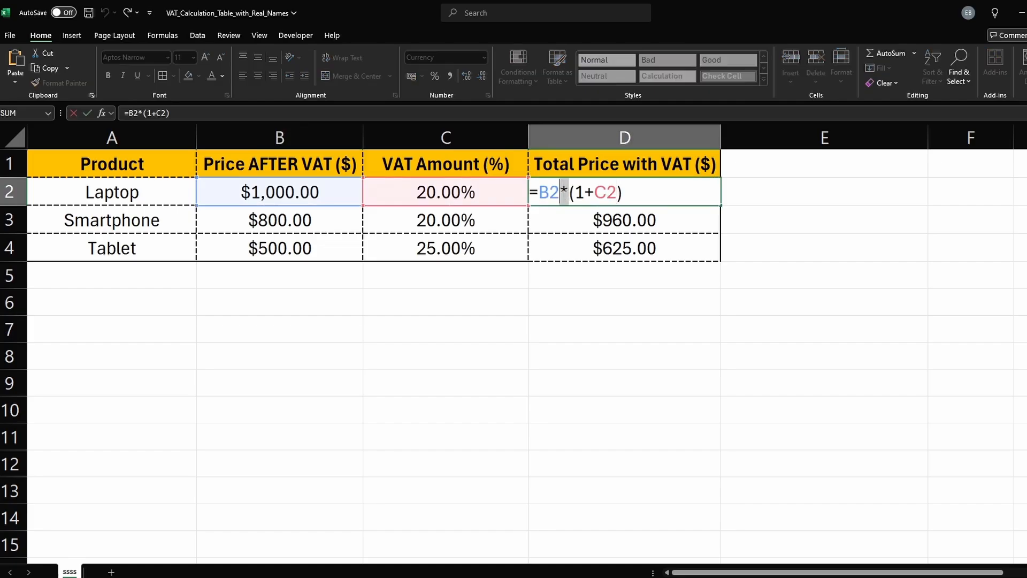
{"action": "type", "text": "/"}
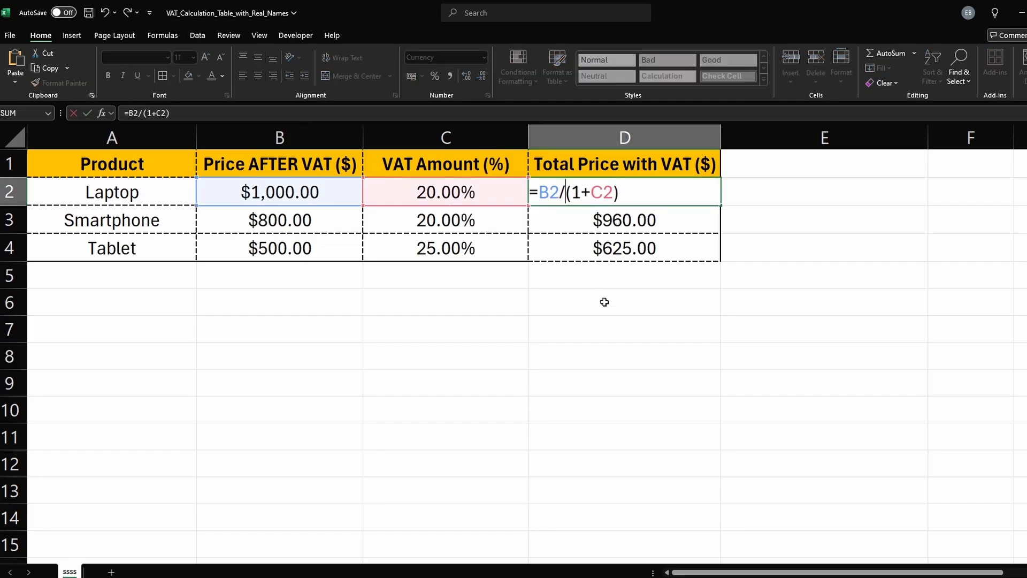
{"action": "key", "text": "Return"}
Step: Fill the revised D2 formula down to D4 and reselect D2
{"action": "left_click", "coordinate": [626, 198]}
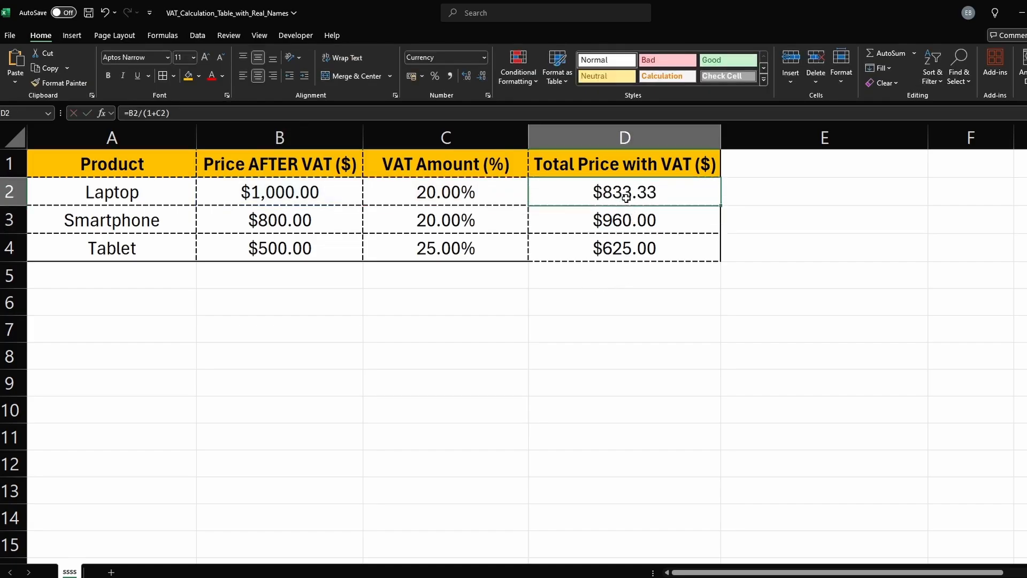
{"action": "left_click_drag", "start_coordinate": [719, 205], "coordinate": [717, 258]}
{"action": "left_click", "coordinate": [765, 239]}
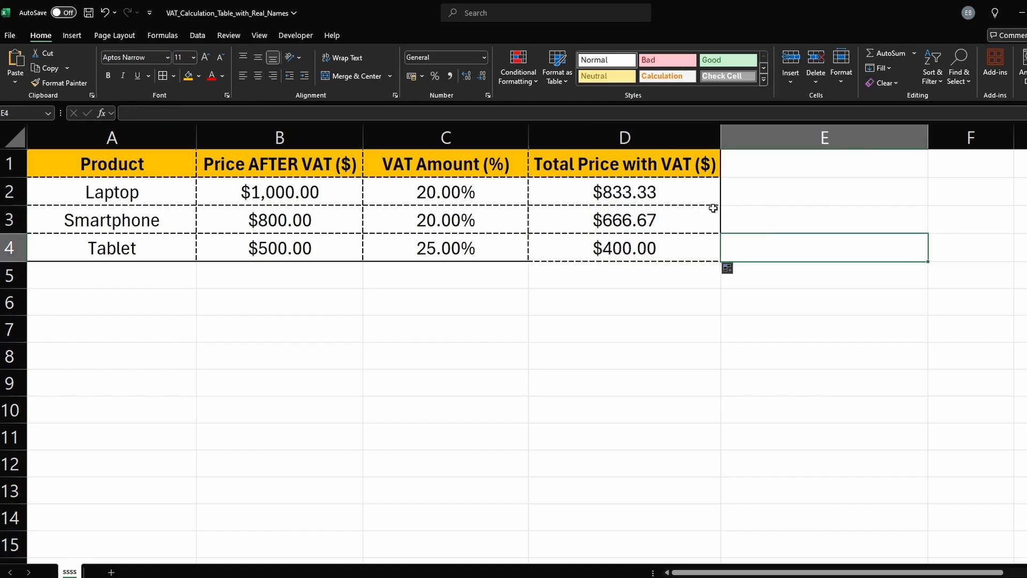
{"action": "left_click", "coordinate": [637, 193]}
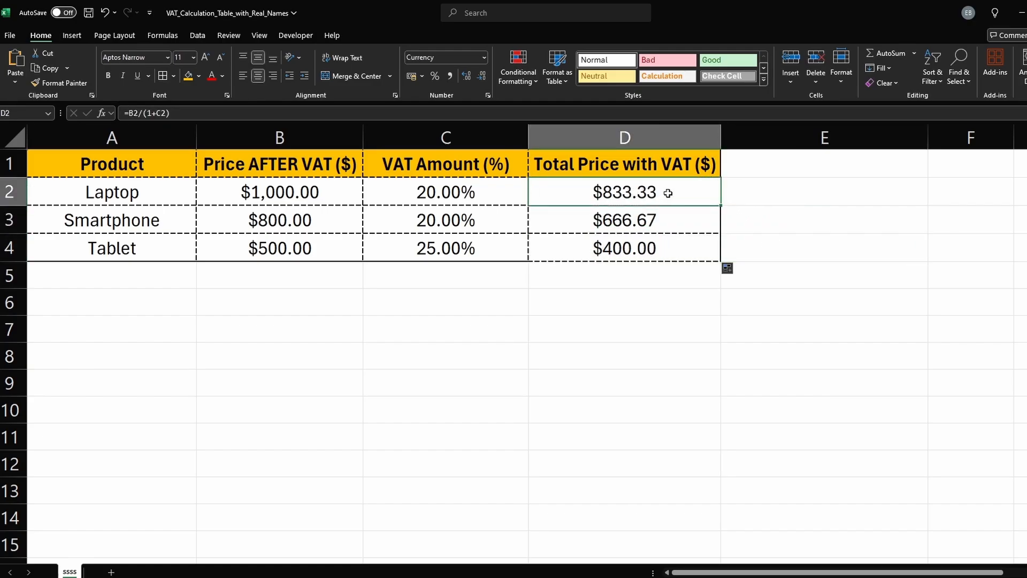
Step: In E2, enter the check formula =D2*(1+C2) to convert the pre-VAT price back
{"action": "left_click", "coordinate": [744, 195]}
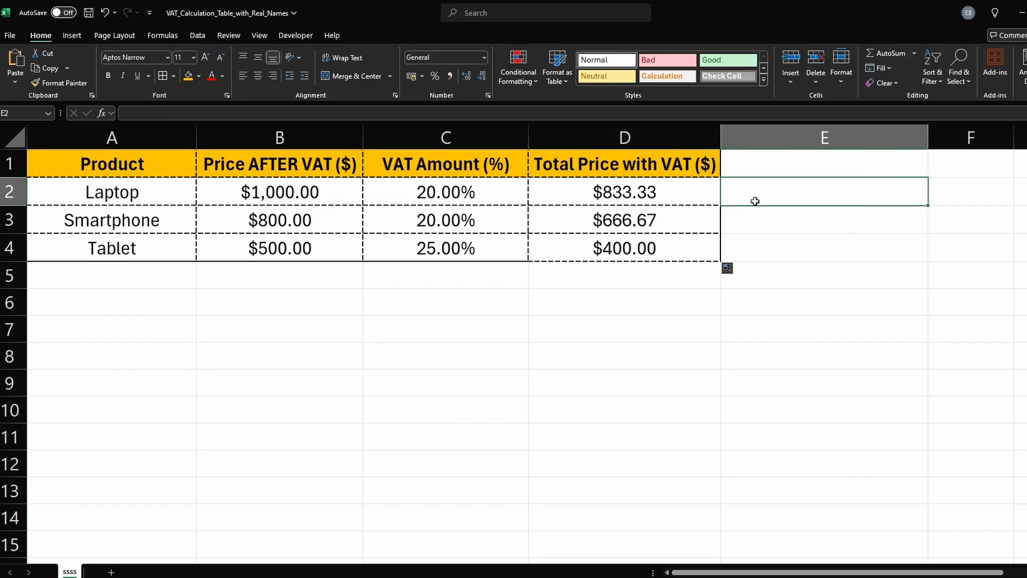
{"action": "type", "text": "="}
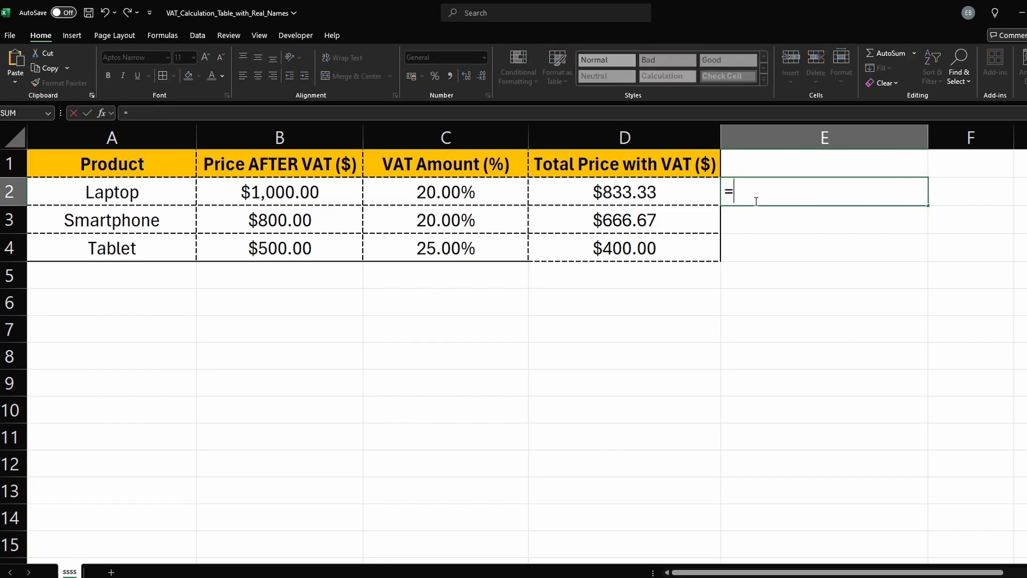
{"action": "left_click", "coordinate": [634, 192]}
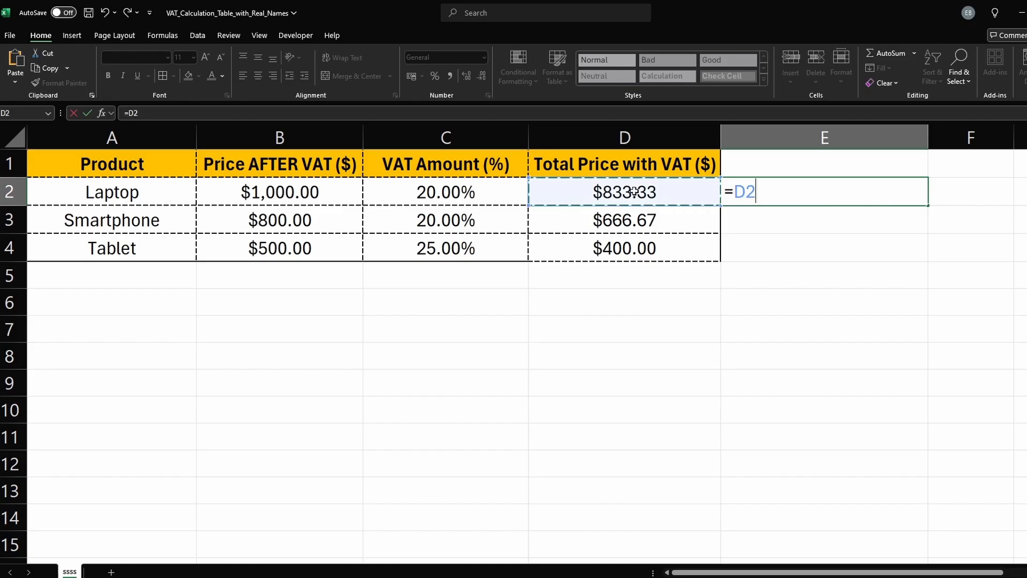
{"action": "type", "text": "*("}
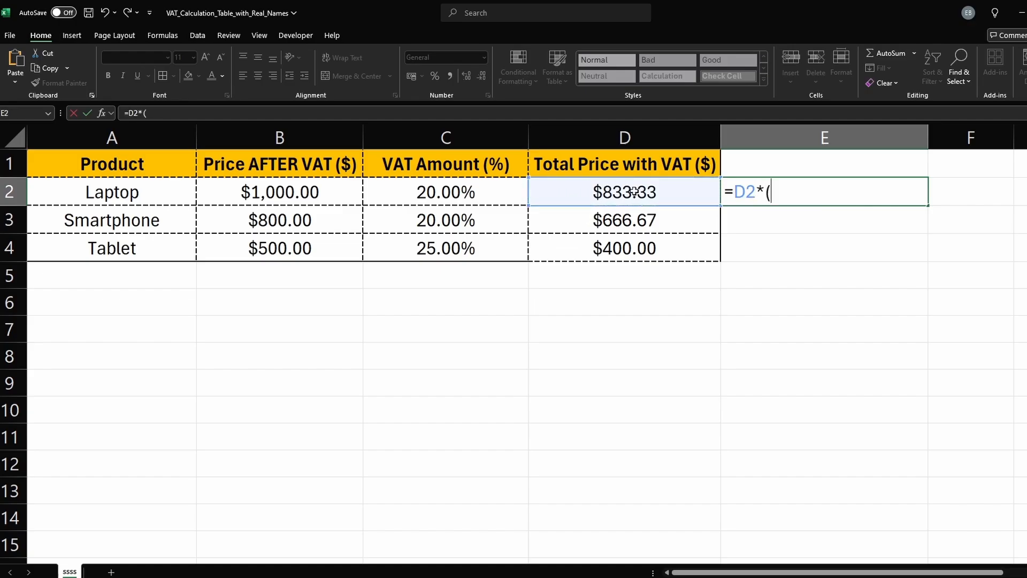
{"action": "type", "text": "1+"}
{"action": "left_click", "coordinate": [478, 192]}
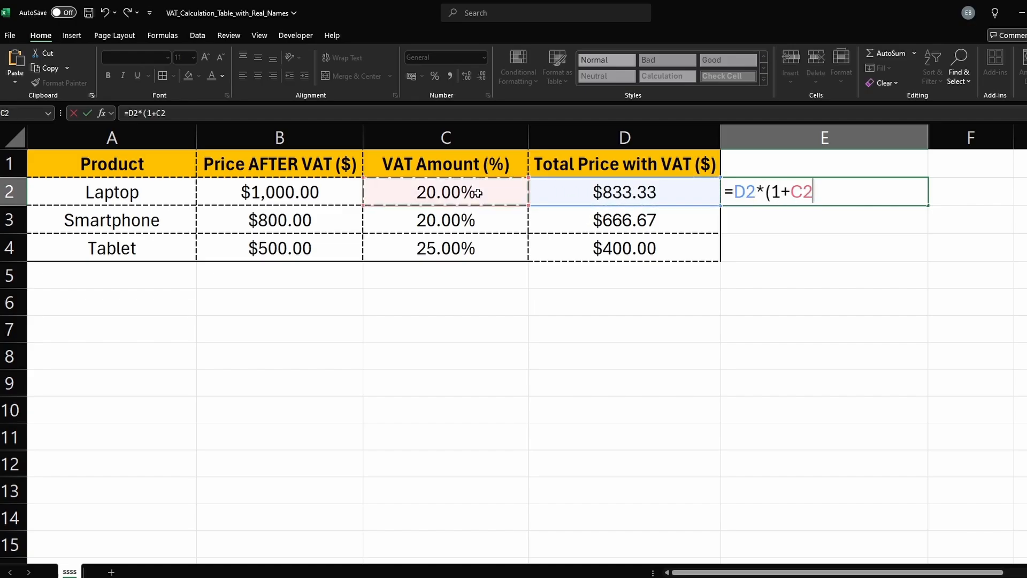
{"action": "type", "text": ")"}
{"action": "key", "text": "Return"}
Step: Fill the check formula from E2 down to E4
{"action": "left_click", "coordinate": [781, 192]}
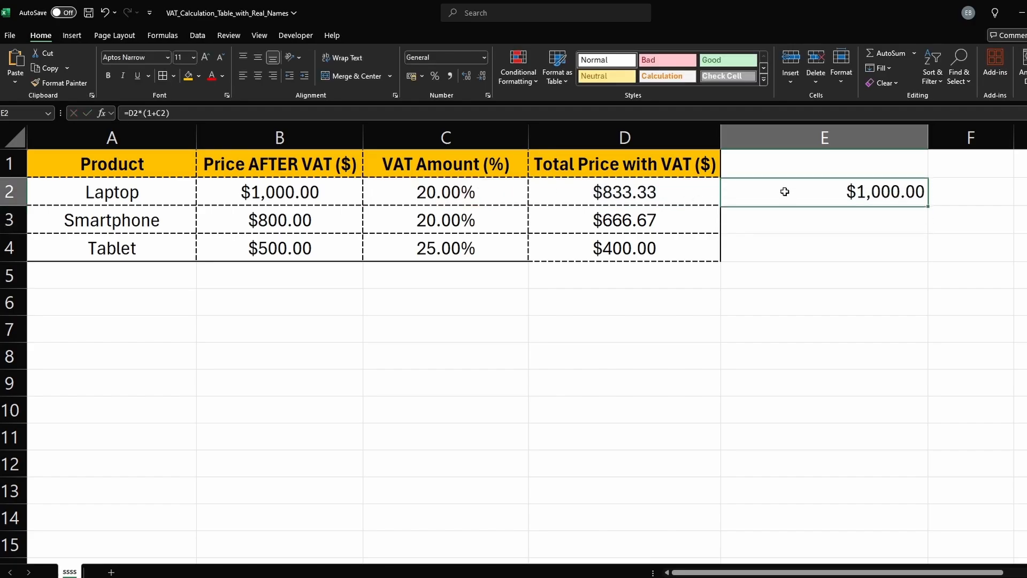
{"action": "left_click_drag", "start_coordinate": [929, 205], "coordinate": [915, 257]}
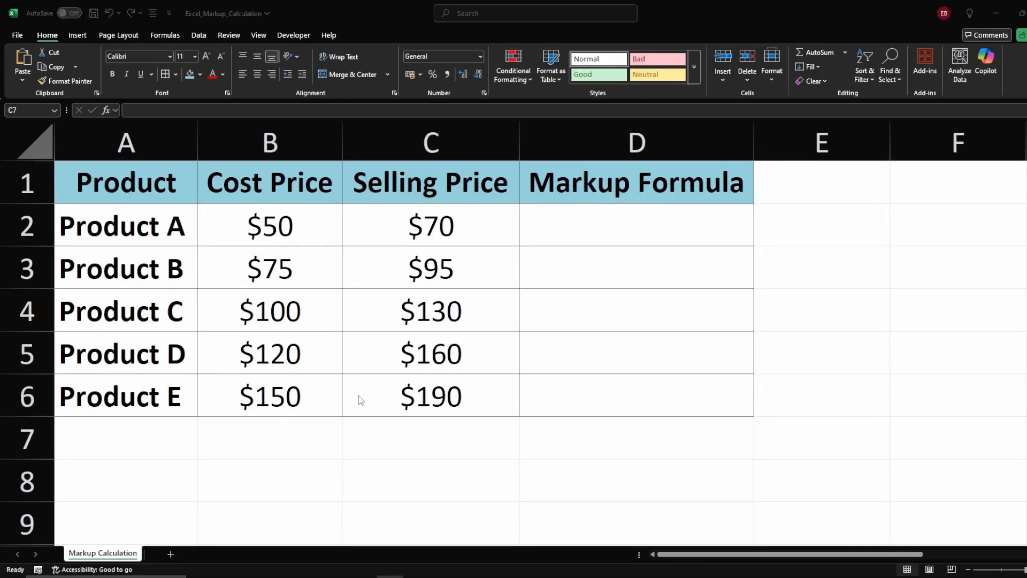
{"action": "left_click", "coordinate": [532, 247]}
{"action": "left_click", "coordinate": [538, 242]}
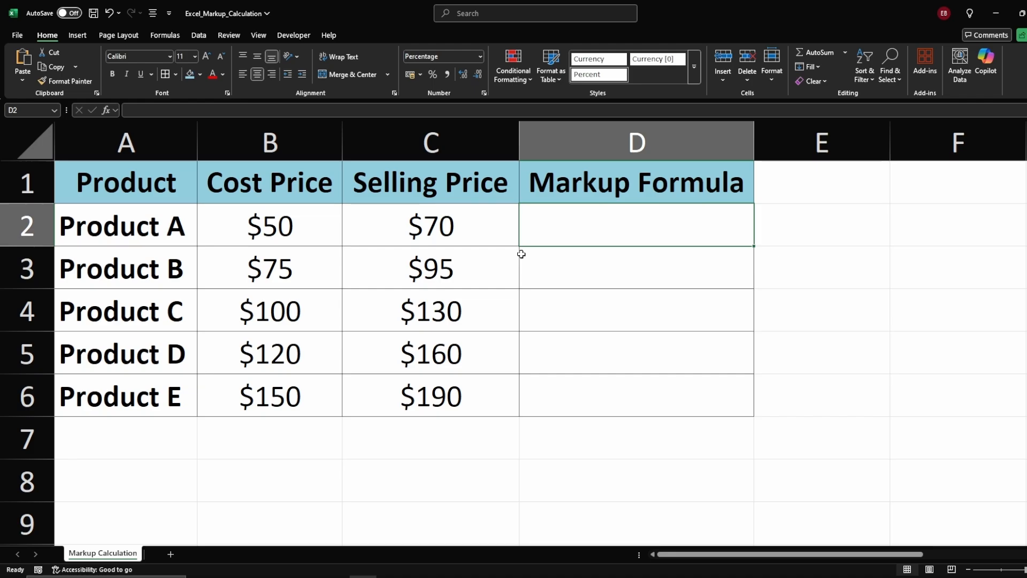
{"action": "left_click", "coordinate": [552, 202]}
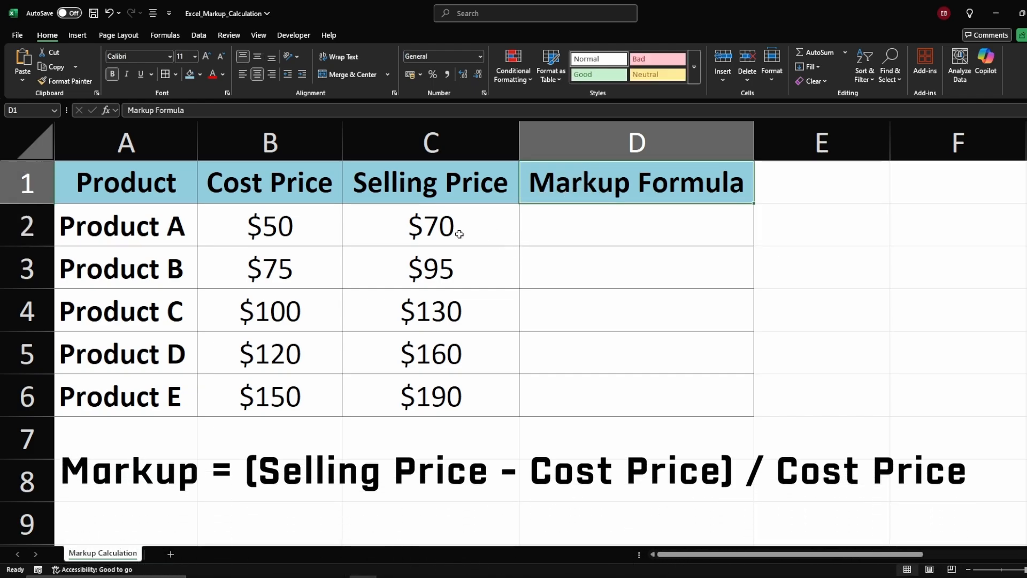
Step: Enter the markup formula =(C2-B2)/B2 in D2 and format the result as a percentage
{"action": "left_click", "coordinate": [549, 230]}
{"action": "type", "text": "="}
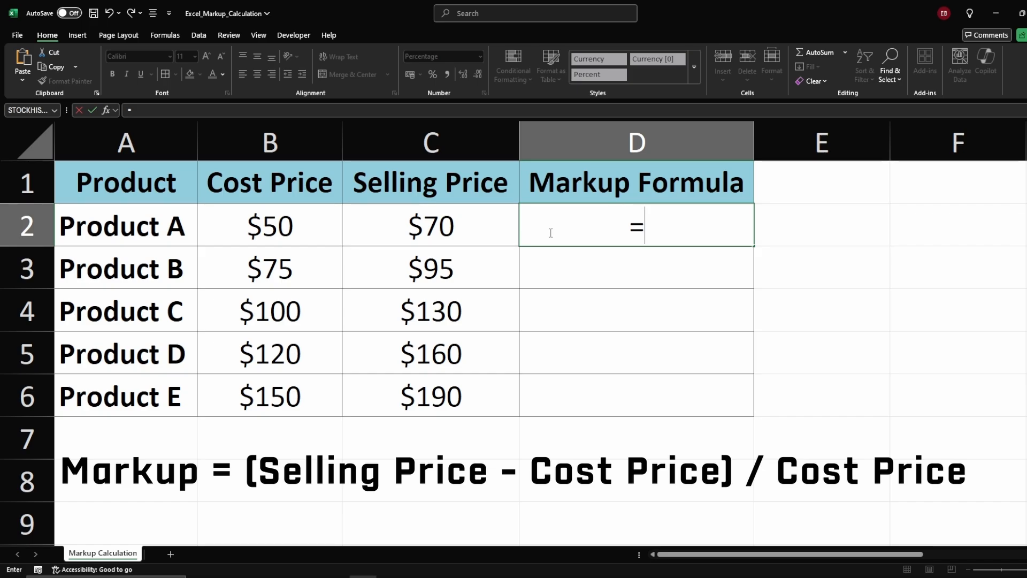
{"action": "type", "text": "("}
{"action": "left_click", "coordinate": [414, 225]}
{"action": "type", "text": "-"}
{"action": "left_click", "coordinate": [301, 228]}
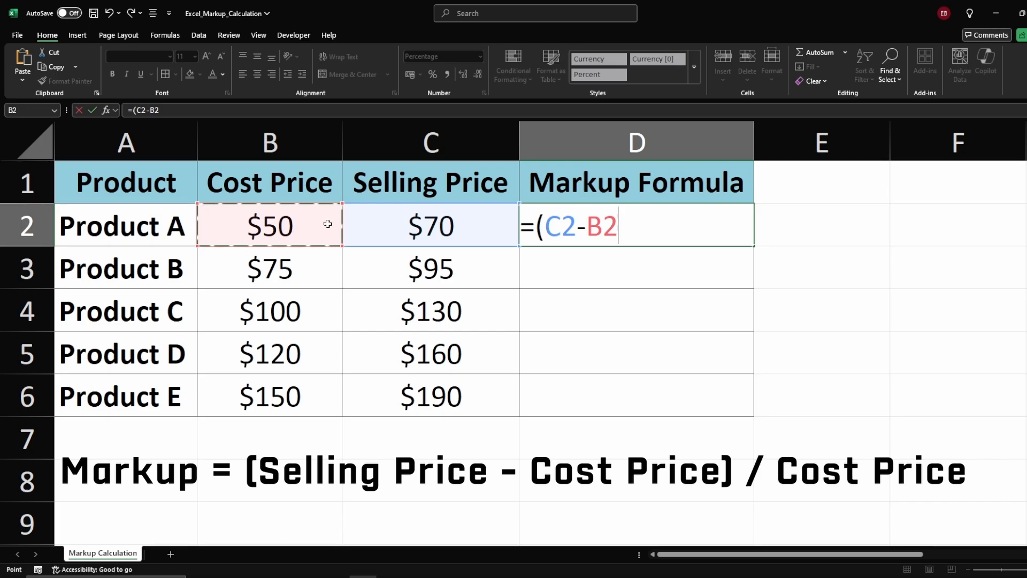
{"action": "type", "text": ")/"}
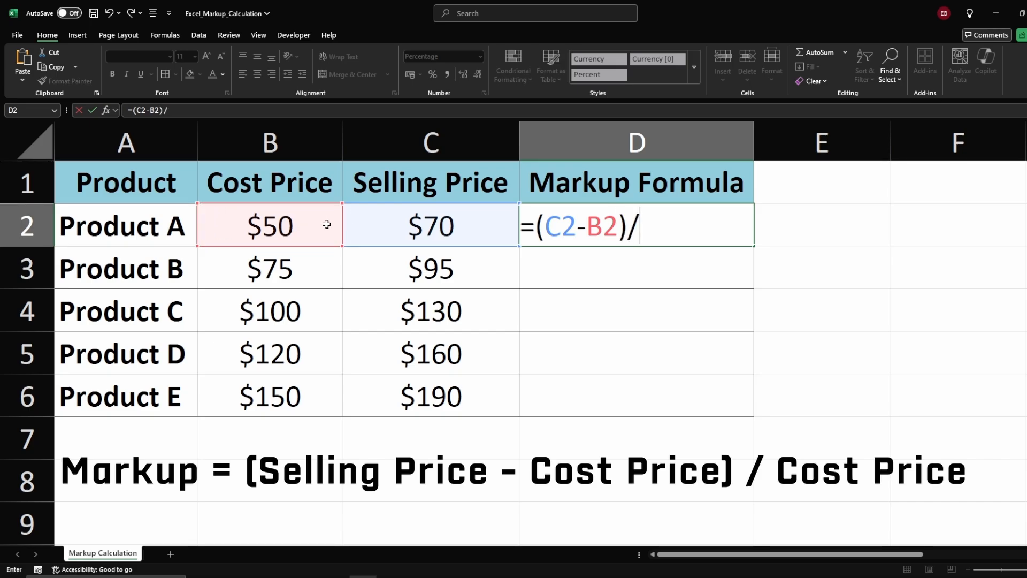
{"action": "left_click", "coordinate": [323, 226]}
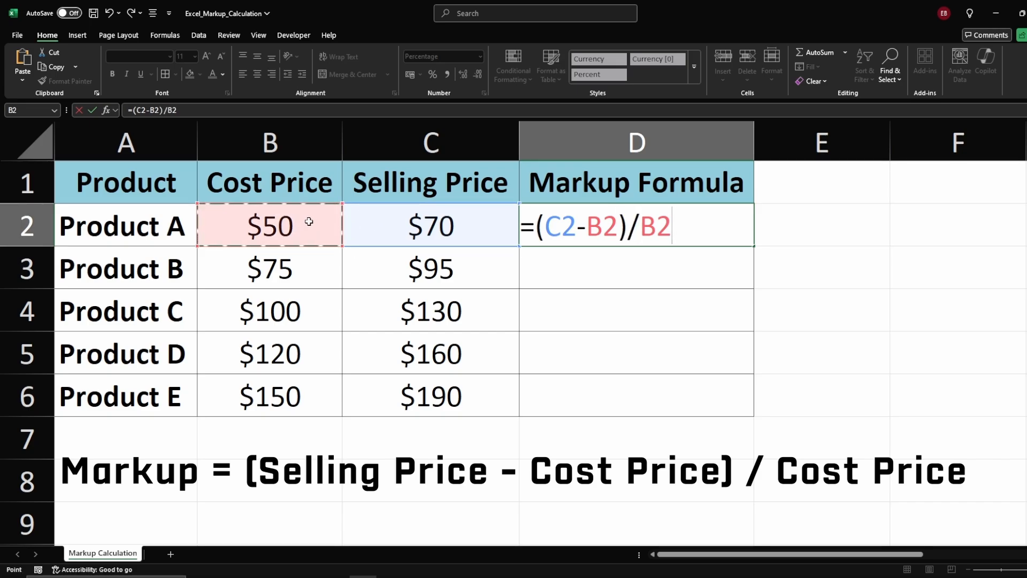
{"action": "key", "text": "Return"}
{"action": "left_click", "coordinate": [672, 225]}
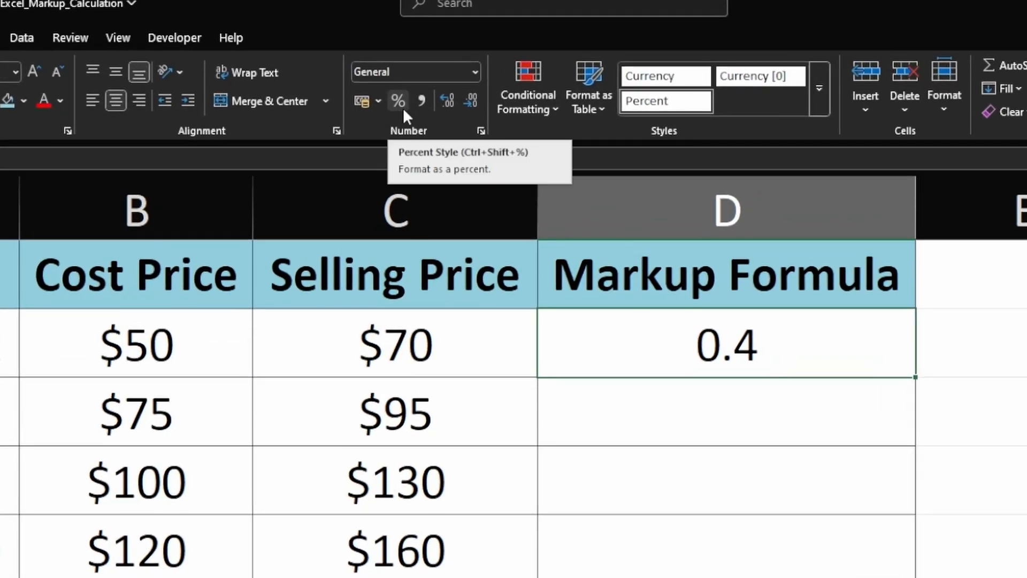
{"action": "left_click", "coordinate": [398, 101]}
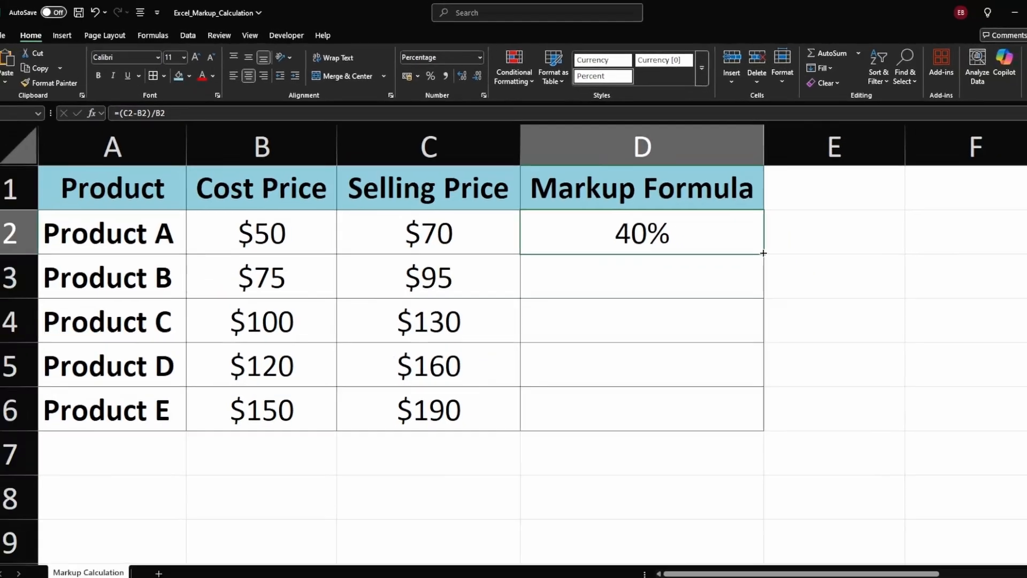
Step: Fill the markup formula from D2 down to D6
{"action": "left_click_drag", "start_coordinate": [764, 253], "coordinate": [742, 396]}
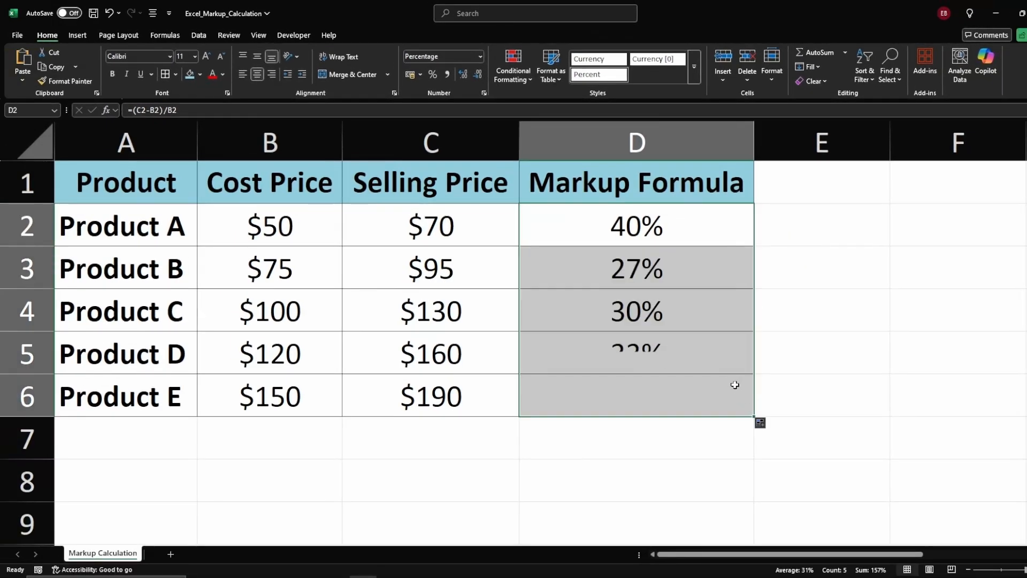
{"action": "left_click", "coordinate": [706, 349]}
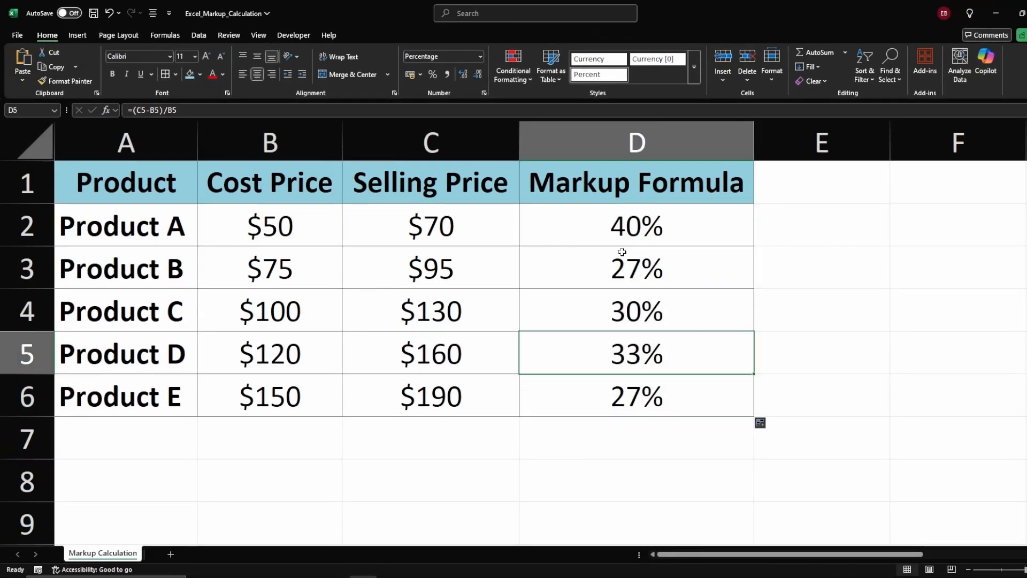
{"action": "left_click", "coordinate": [609, 251]}
{"action": "left_click", "coordinate": [557, 236]}
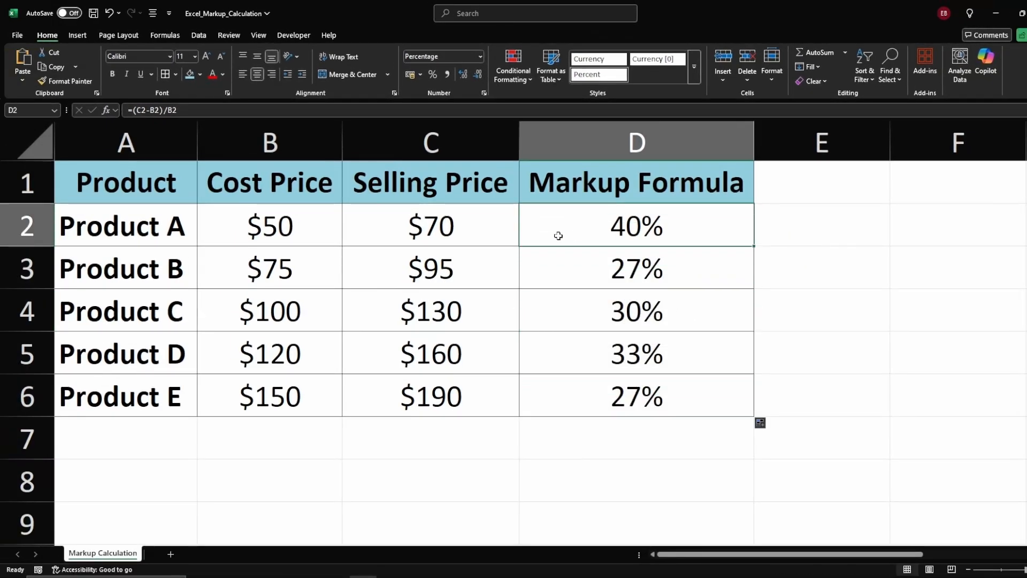
Step: Increase the markup percentages in D3 through D6 to two decimal places
{"action": "left_click", "coordinate": [568, 272]}
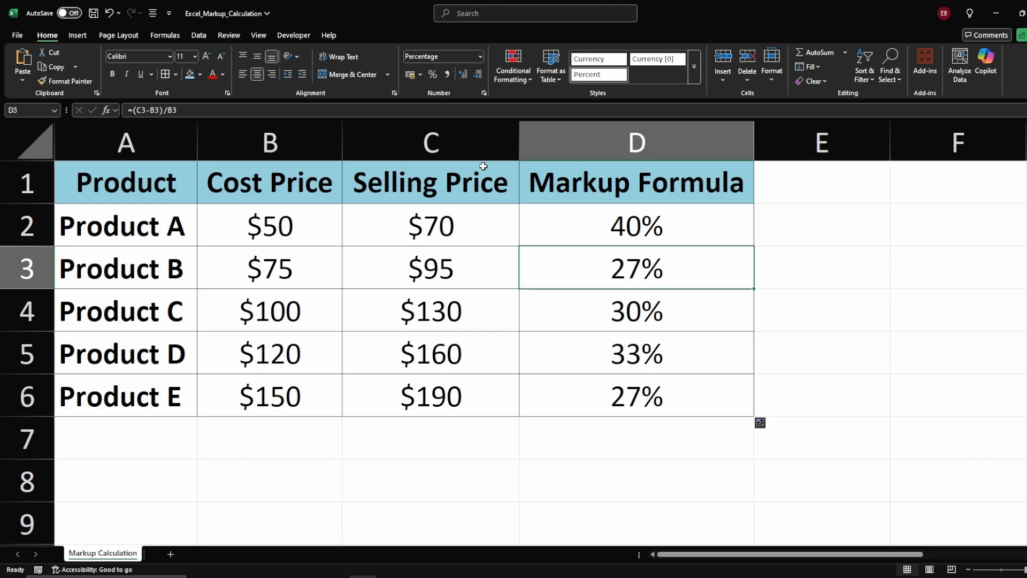
{"action": "left_click", "coordinate": [466, 74]}
{"action": "left_click", "coordinate": [465, 74]}
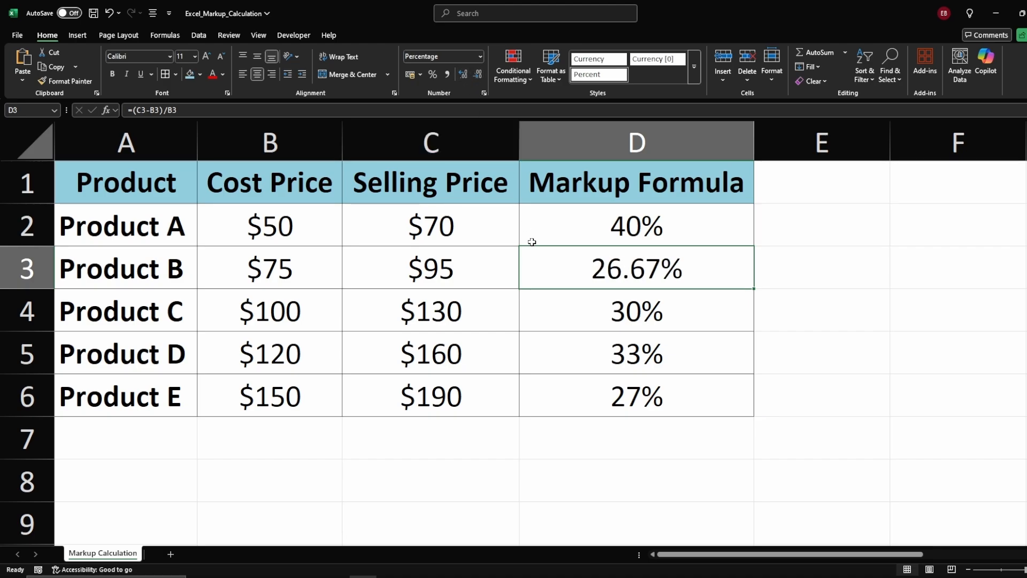
{"action": "left_click", "coordinate": [576, 307]}
{"action": "left_click", "coordinate": [463, 73]}
Step: Change Product C's selling price in C4 to 300 to test the markup formula
{"action": "double_click", "coordinate": [415, 310]}
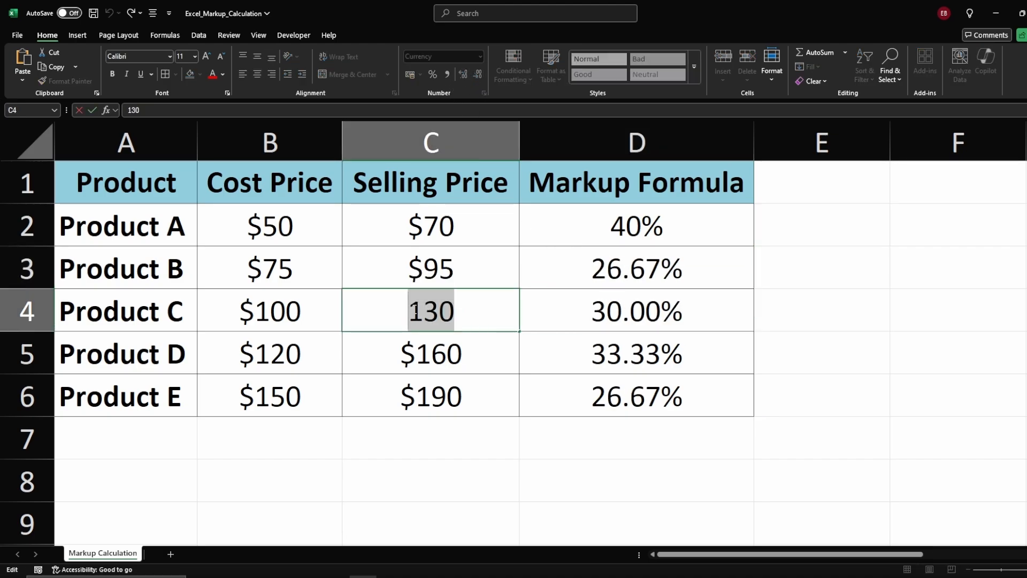
{"action": "type", "text": "300"}
{"action": "key", "text": "Return"}
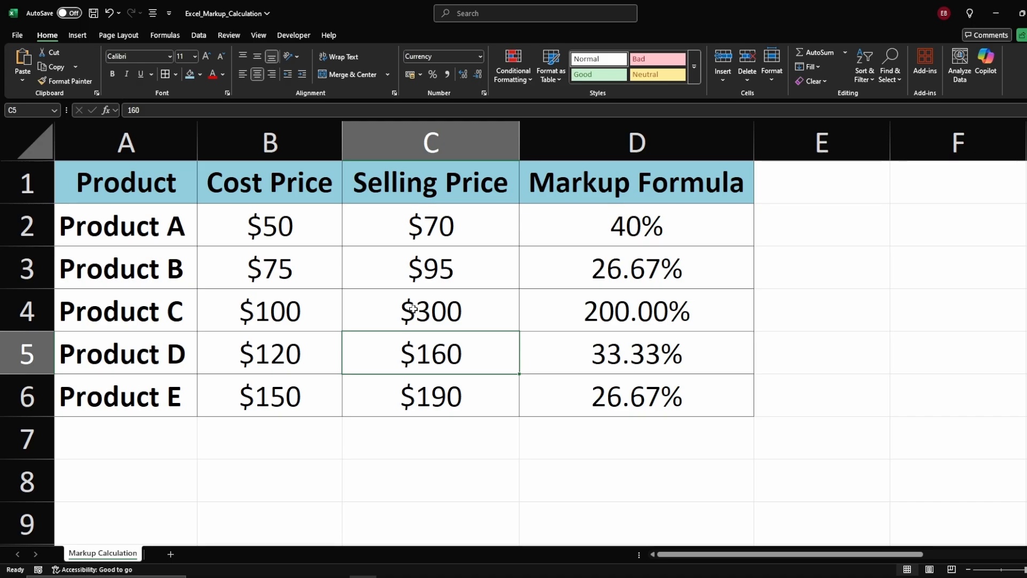
{"action": "left_click", "coordinate": [435, 314]}
{"action": "left_click", "coordinate": [533, 314]}
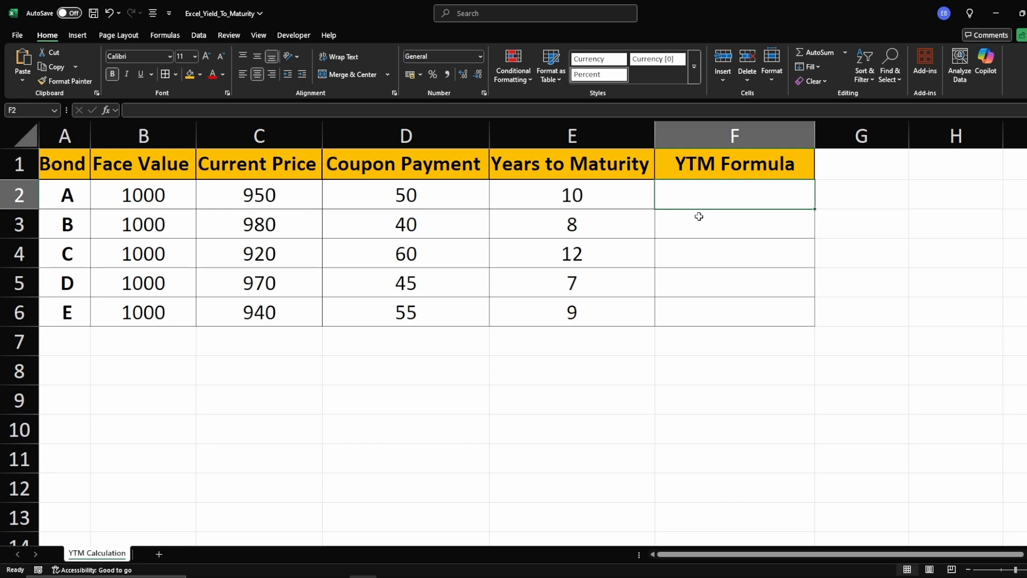
Step: In F2 of the yield sheet, enter the yield-to-maturity formula =RATE(E2,D2,-C2,B2)
{"action": "type", "text": "="}
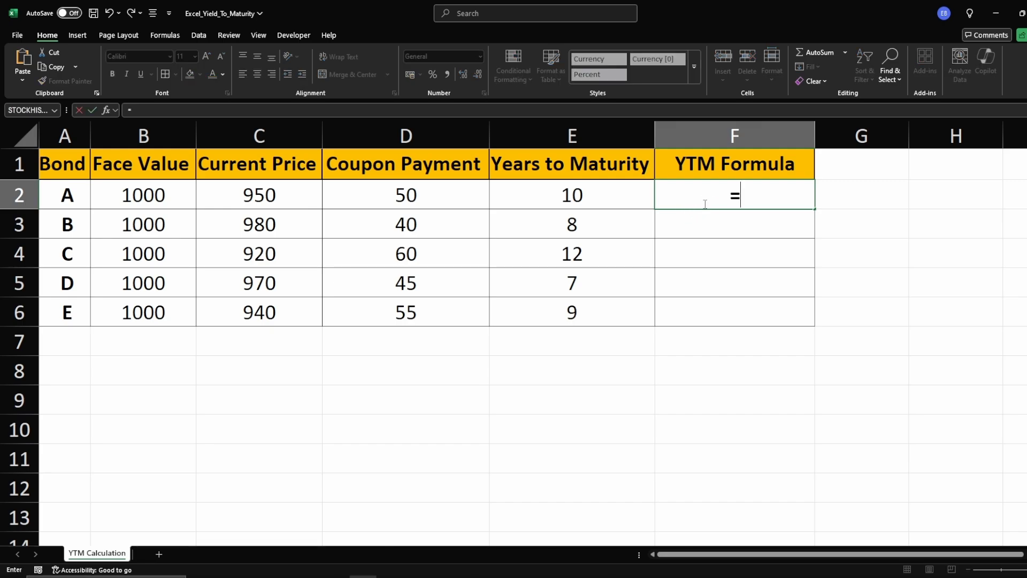
{"action": "type", "text": "rate"}
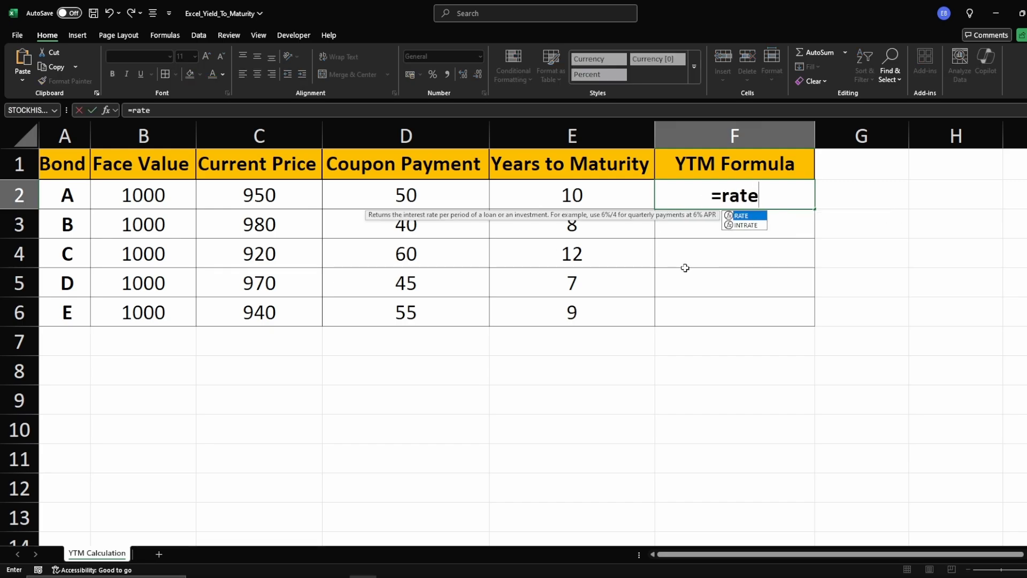
{"action": "key", "text": "Tab"}
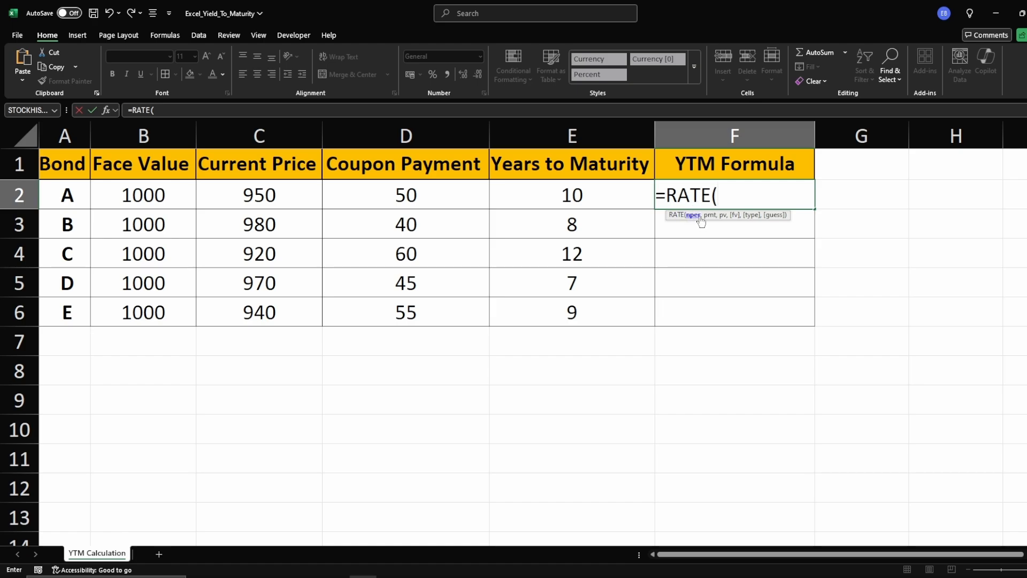
{"action": "left_click", "coordinate": [592, 199]}
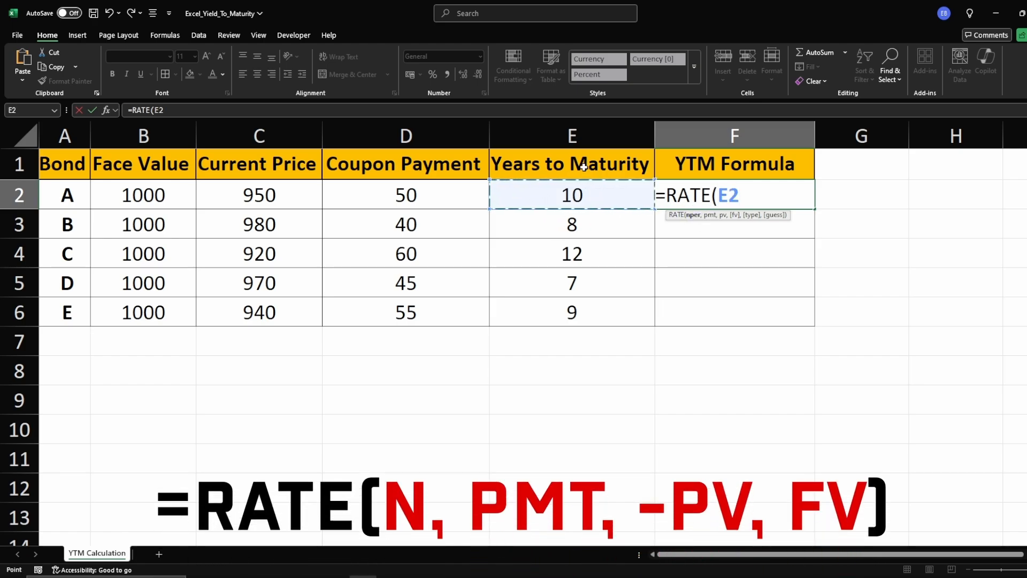
{"action": "type", "text": ","}
{"action": "left_click", "coordinate": [411, 194]}
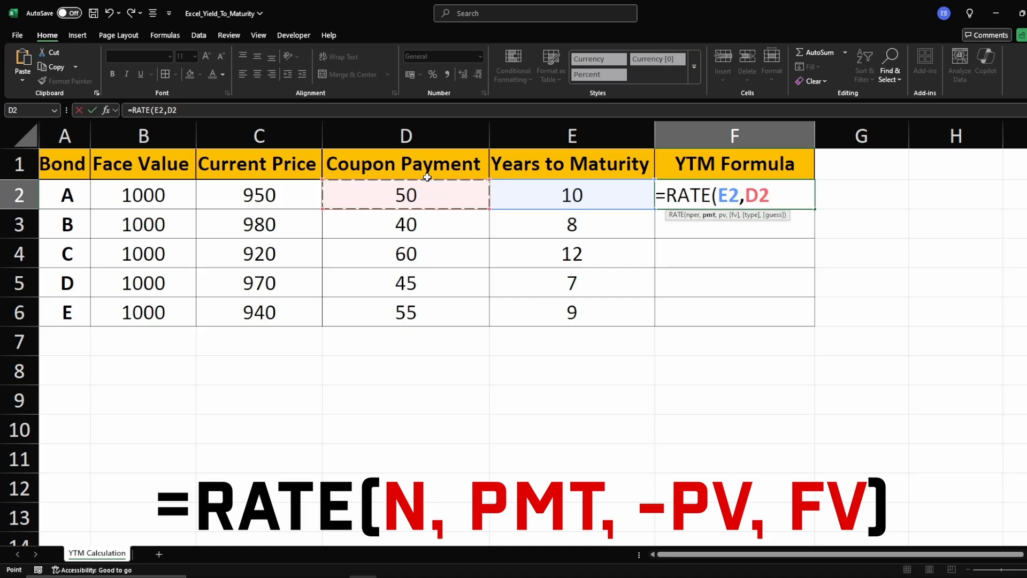
{"action": "type", "text": ","}
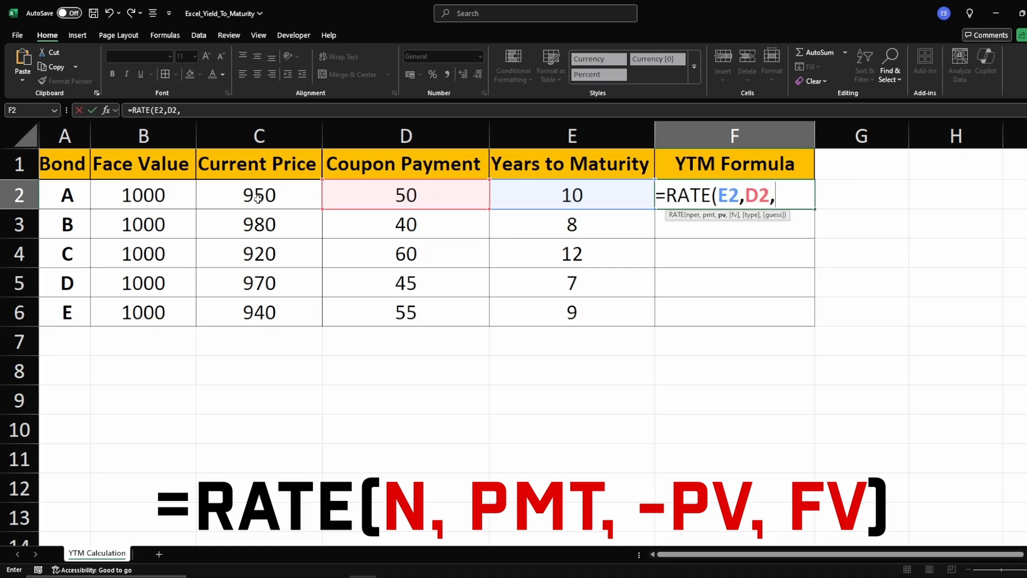
{"action": "type", "text": "-"}
{"action": "left_click", "coordinate": [259, 197]}
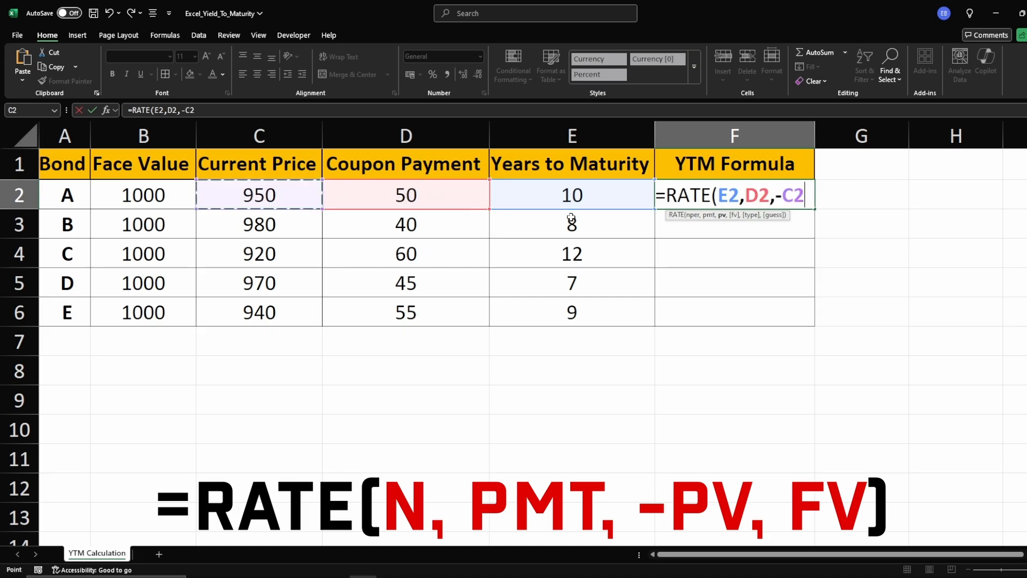
{"action": "left_click", "coordinate": [778, 195]}
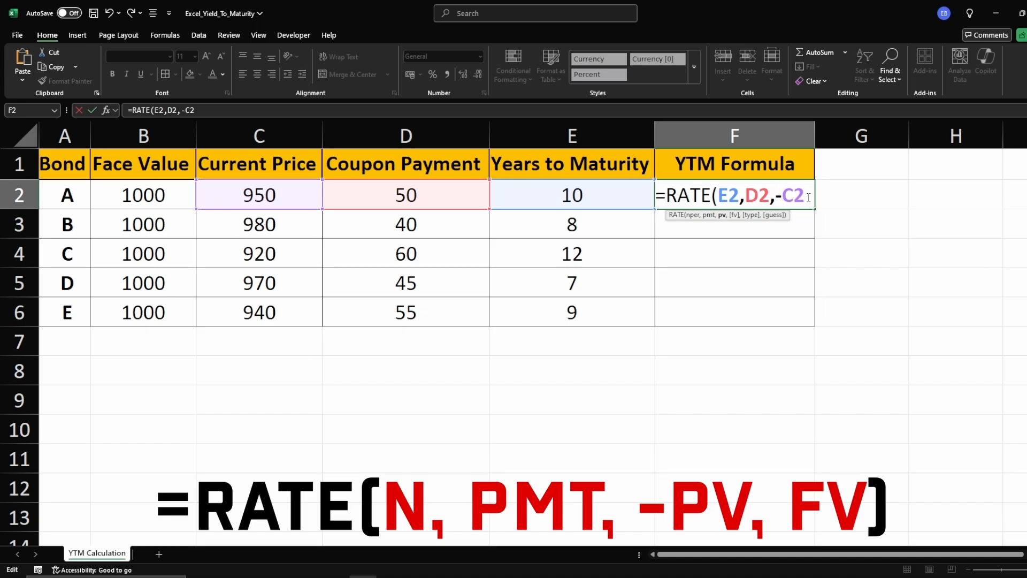
{"action": "type", "text": ","}
{"action": "left_click", "coordinate": [149, 202]}
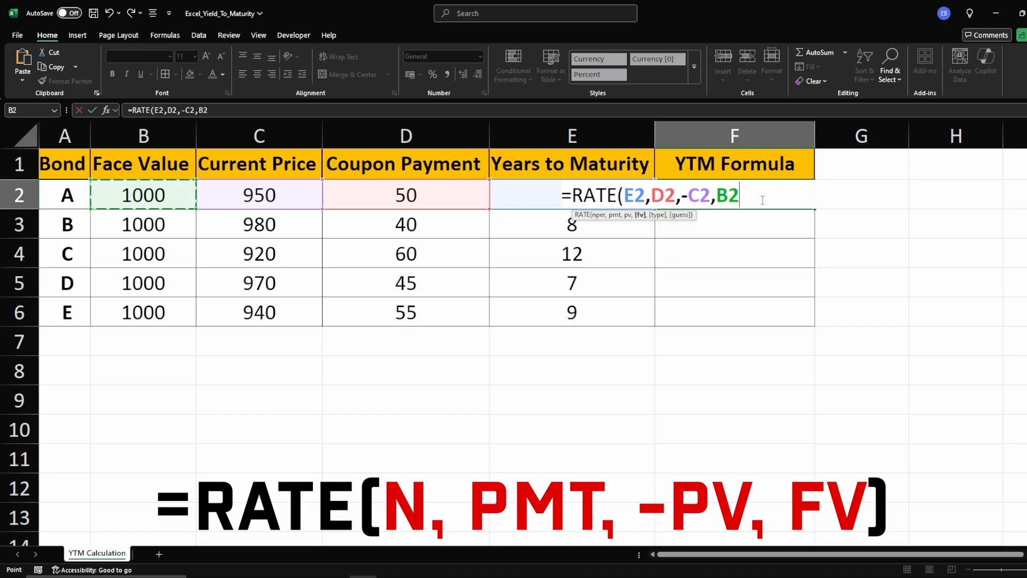
{"action": "key", "text": "Return"}
Step: Fill the RATE formula from F2 down to F6
{"action": "left_click", "coordinate": [743, 197]}
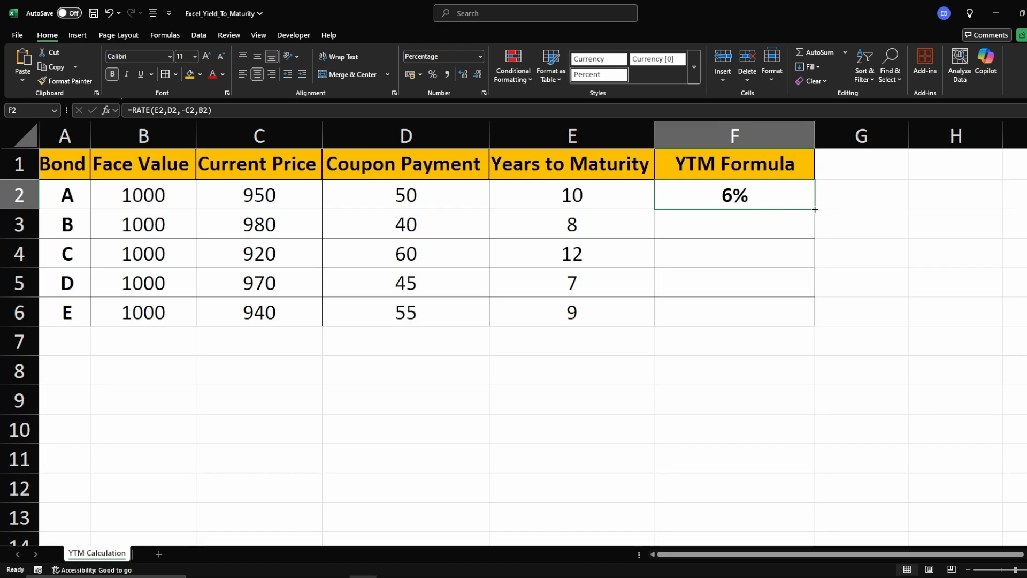
{"action": "left_click_drag", "start_coordinate": [814, 208], "coordinate": [810, 309]}
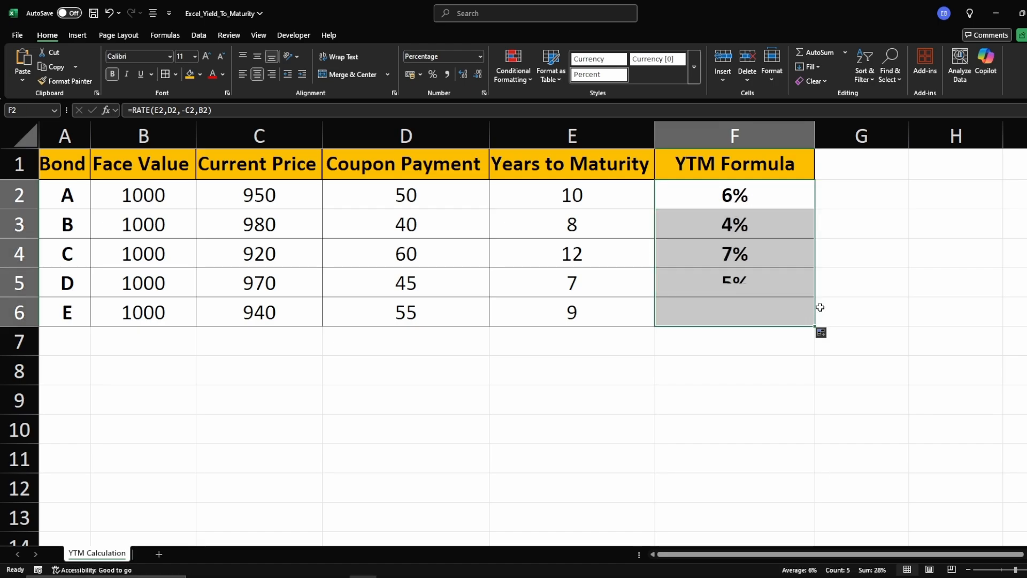
{"action": "left_click", "coordinate": [846, 273]}
{"action": "left_click", "coordinate": [747, 199]}
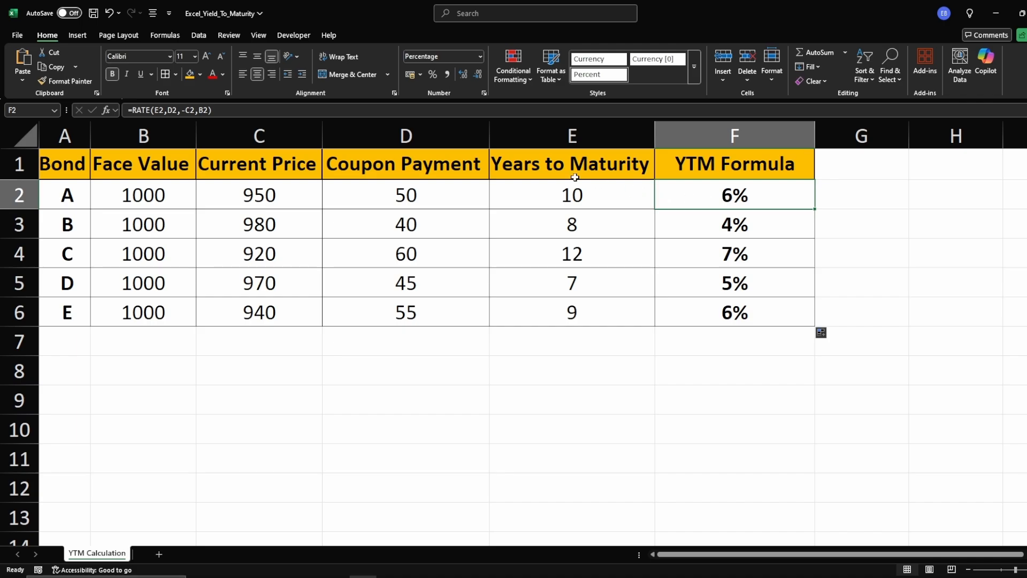
Step: Give F2 two decimal places and refill it down to F6
{"action": "left_click", "coordinate": [462, 74]}
{"action": "left_click", "coordinate": [462, 74]}
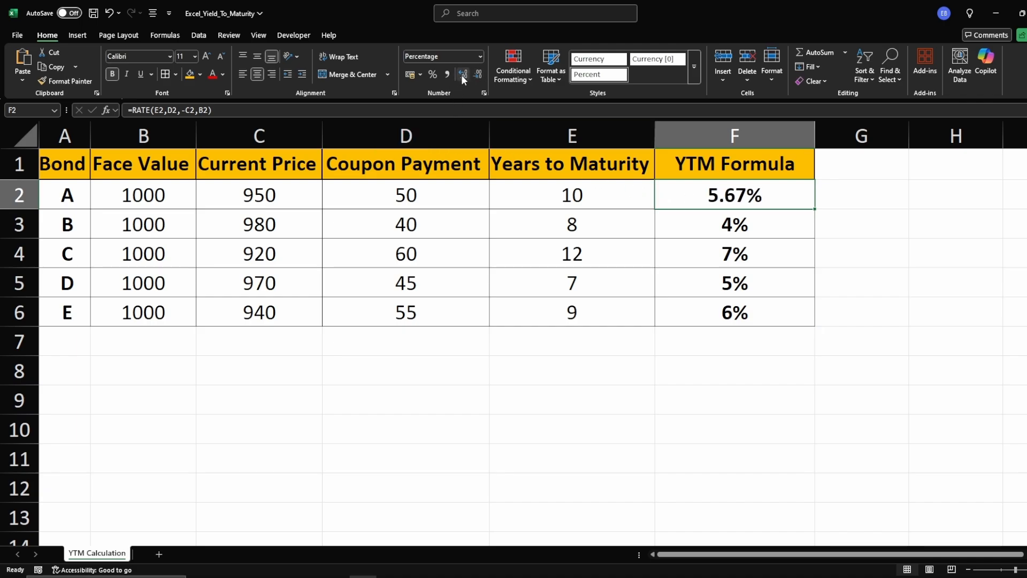
{"action": "double_click", "coordinate": [815, 209]}
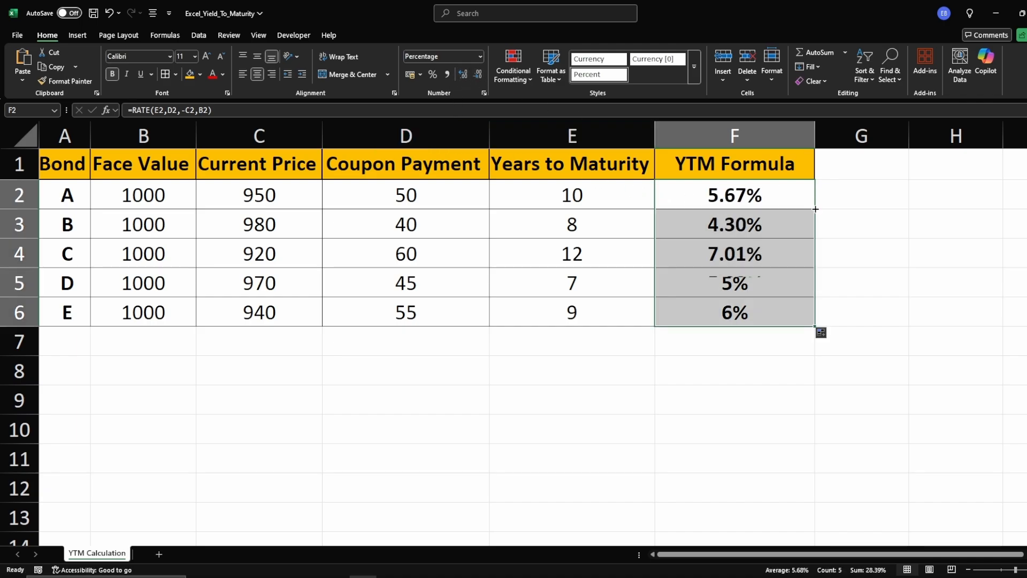
{"action": "left_click", "coordinate": [843, 217]}
Step: Inspect the copied RATE formulas in F3, F6 and F4
{"action": "left_click", "coordinate": [740, 226]}
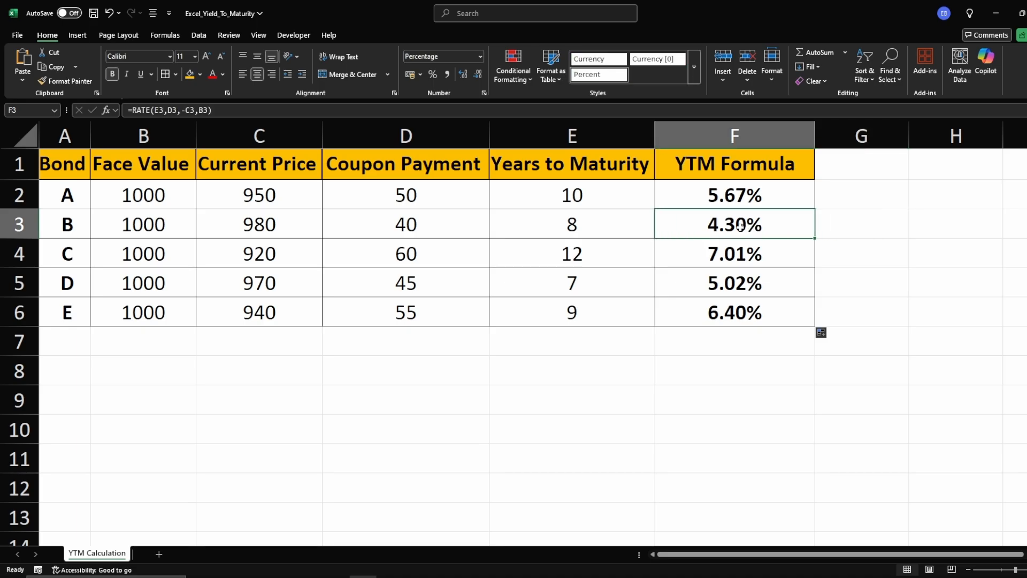
{"action": "left_click", "coordinate": [727, 312]}
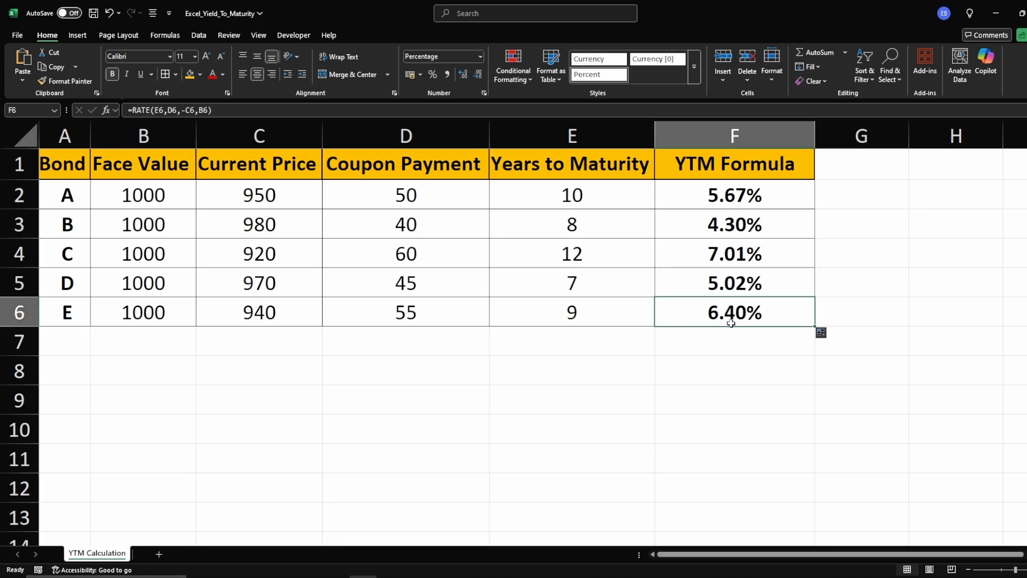
{"action": "left_click", "coordinate": [679, 265]}
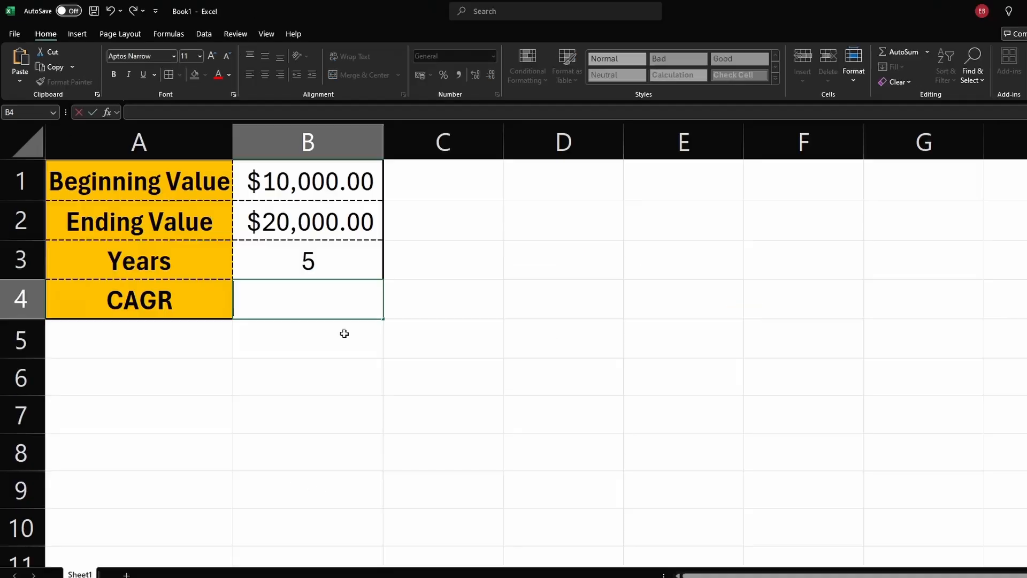
Step: Review the beginning value, ending value and years cells in the CAGR sheet
{"action": "left_click", "coordinate": [309, 299]}
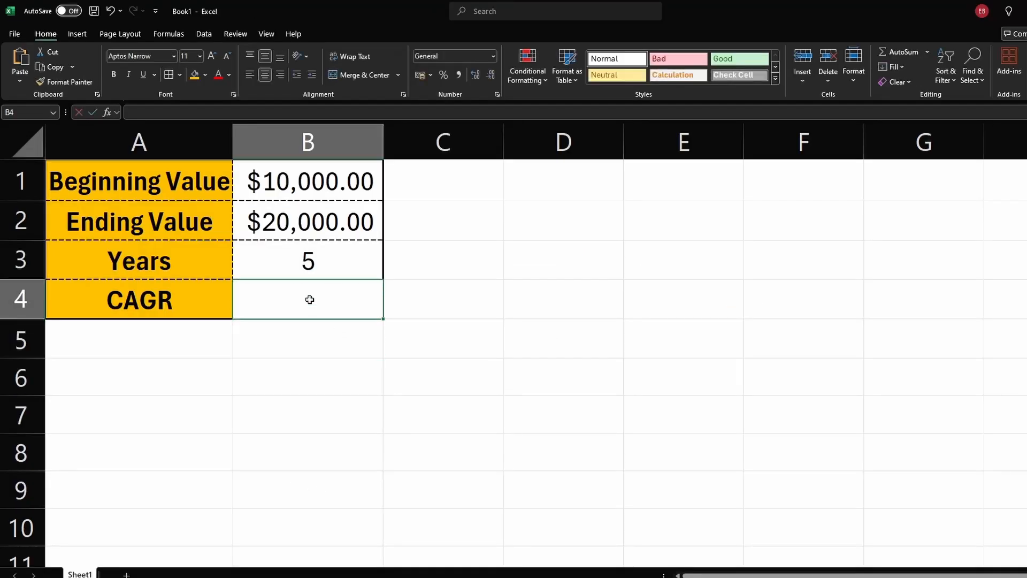
{"action": "left_click", "coordinate": [219, 306]}
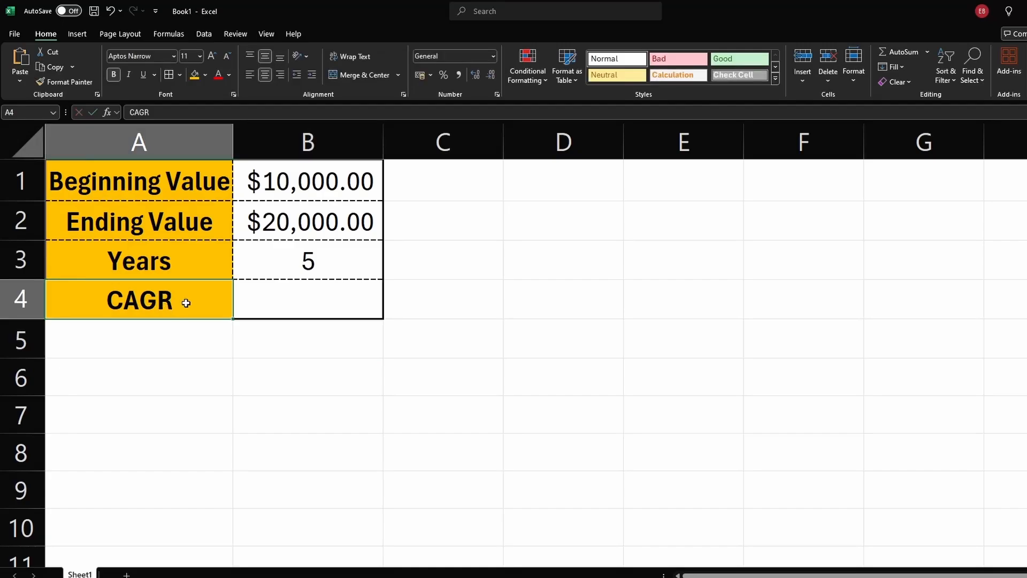
{"action": "left_click", "coordinate": [323, 179]}
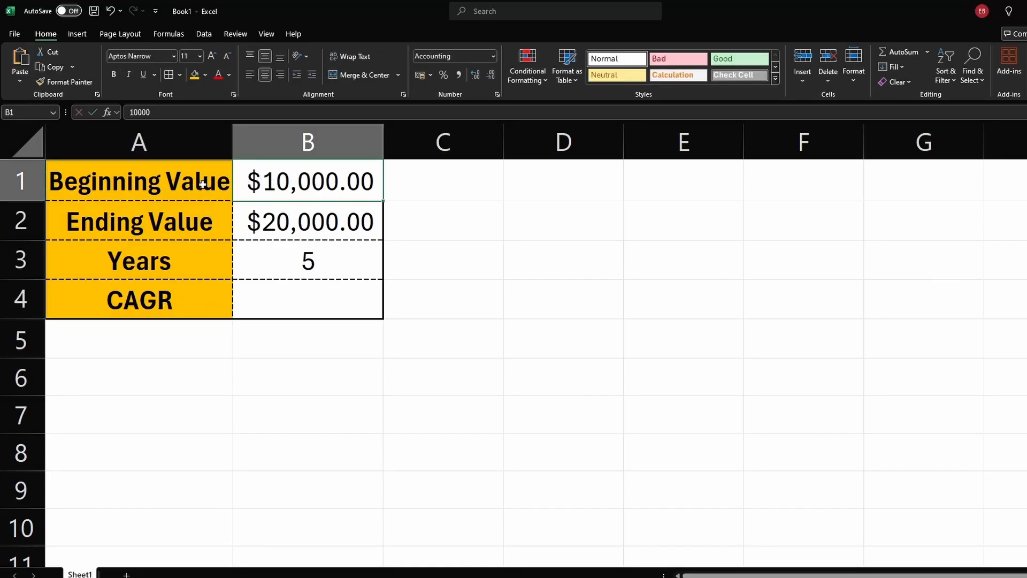
{"action": "left_click", "coordinate": [287, 210]}
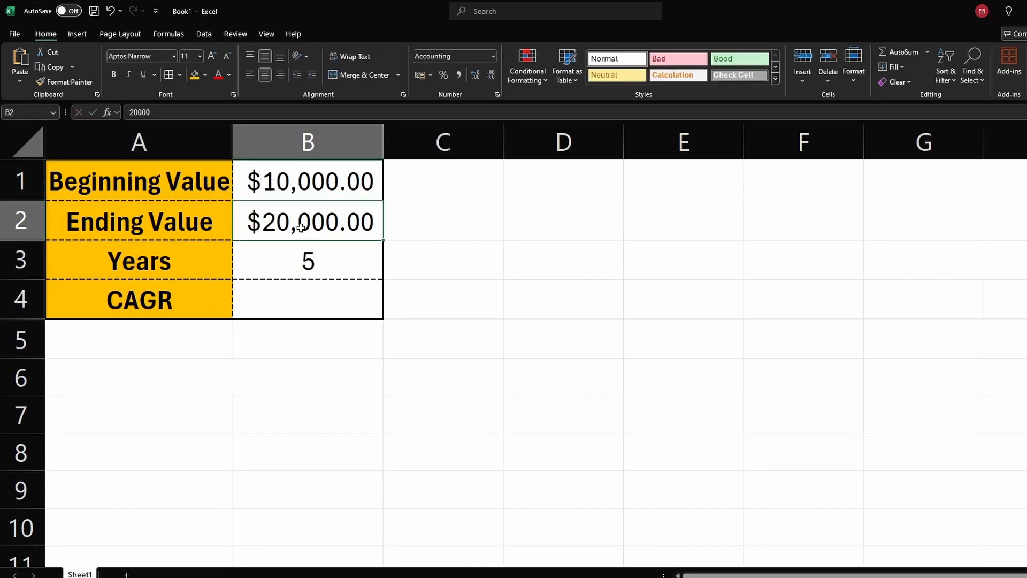
{"action": "left_click", "coordinate": [309, 271]}
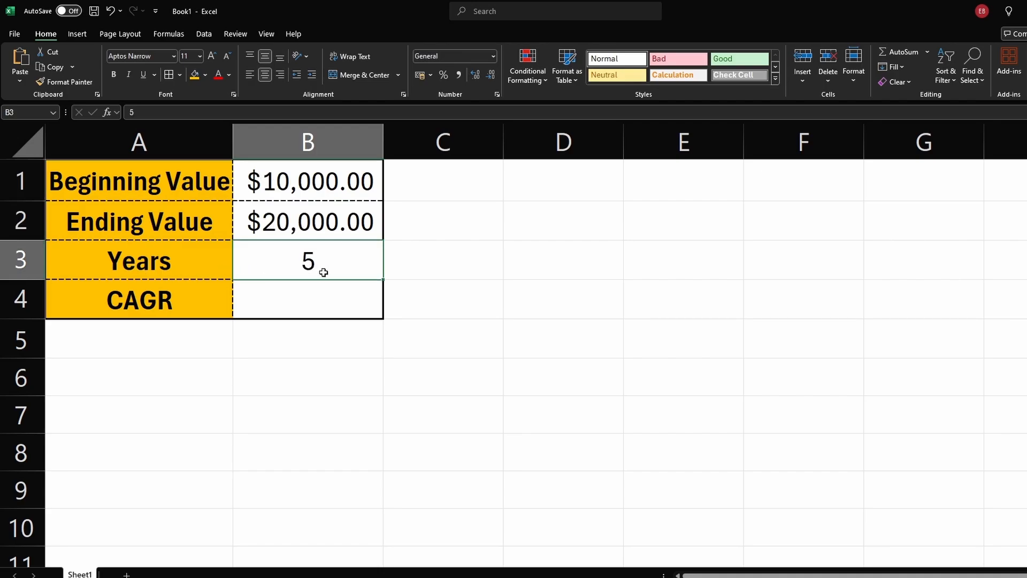
Step: Enter the CAGR formula =(B2/B1)^(1/B3)-1 in B4
{"action": "left_click", "coordinate": [292, 298]}
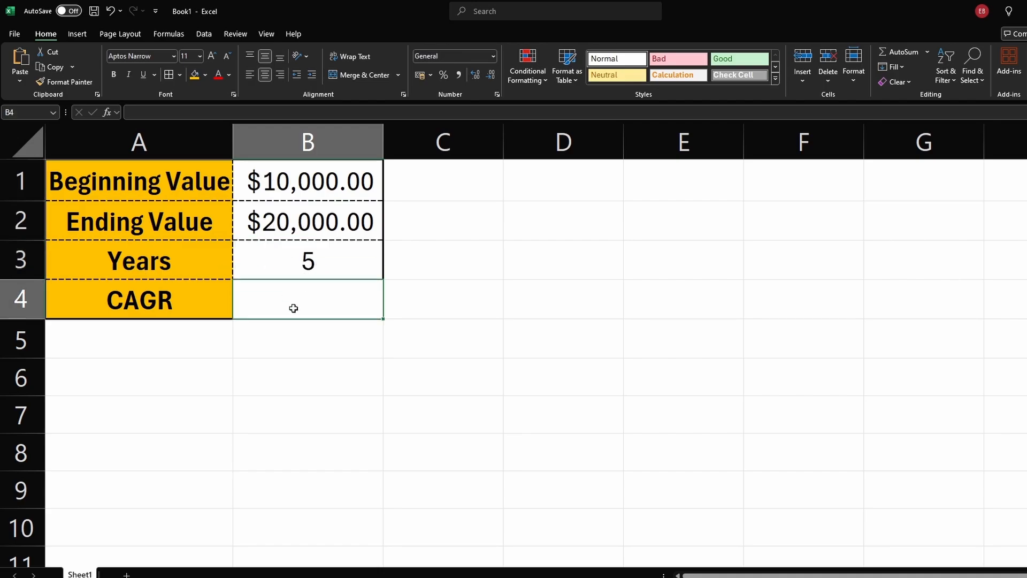
{"action": "type", "text": "=("}
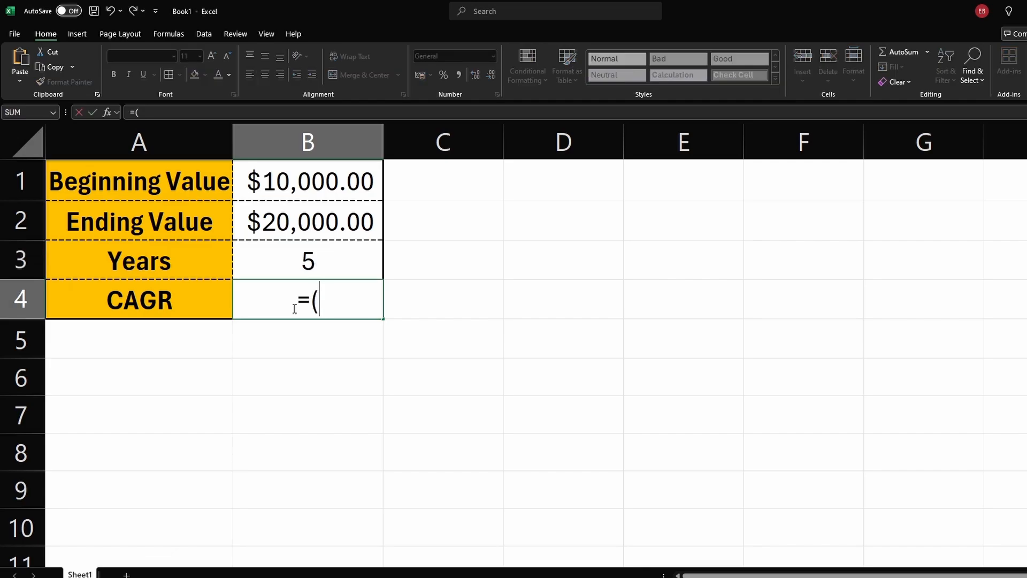
{"action": "left_click", "coordinate": [290, 226]}
{"action": "type", "text": "/"}
{"action": "left_click", "coordinate": [333, 192]}
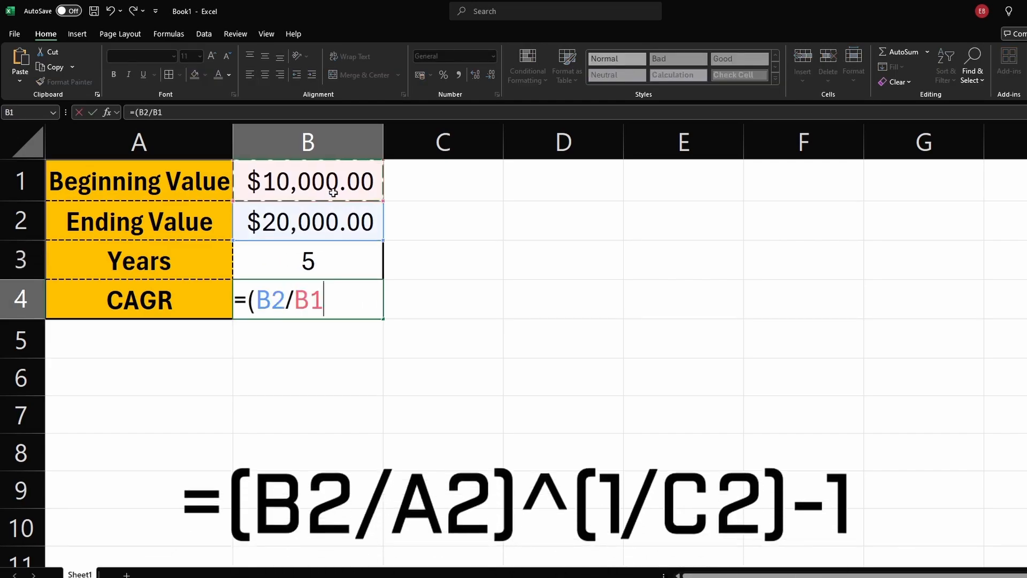
{"action": "type", "text": ")"}
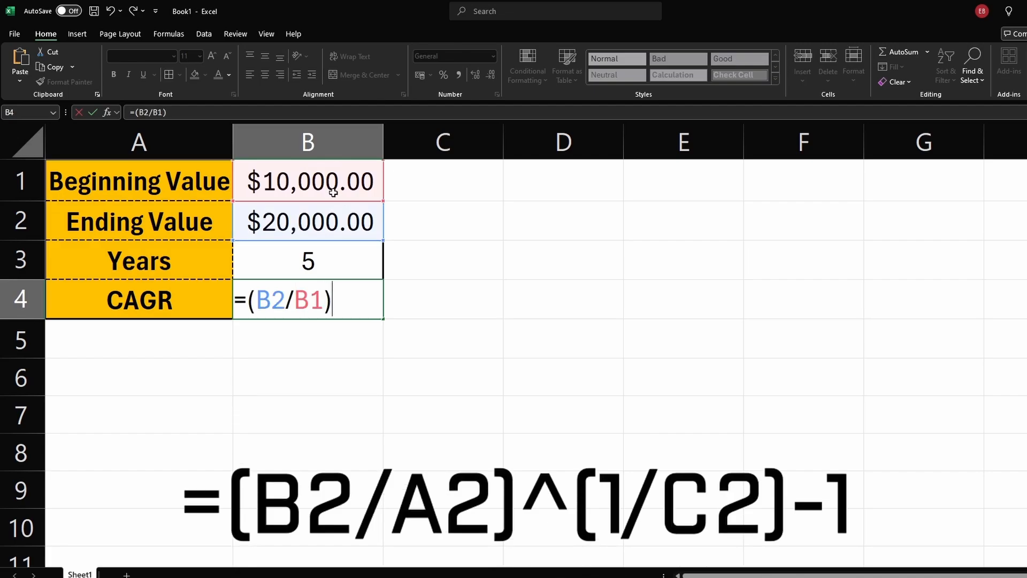
{"action": "type", "text": "^(1/"}
{"action": "left_click", "coordinate": [329, 260]}
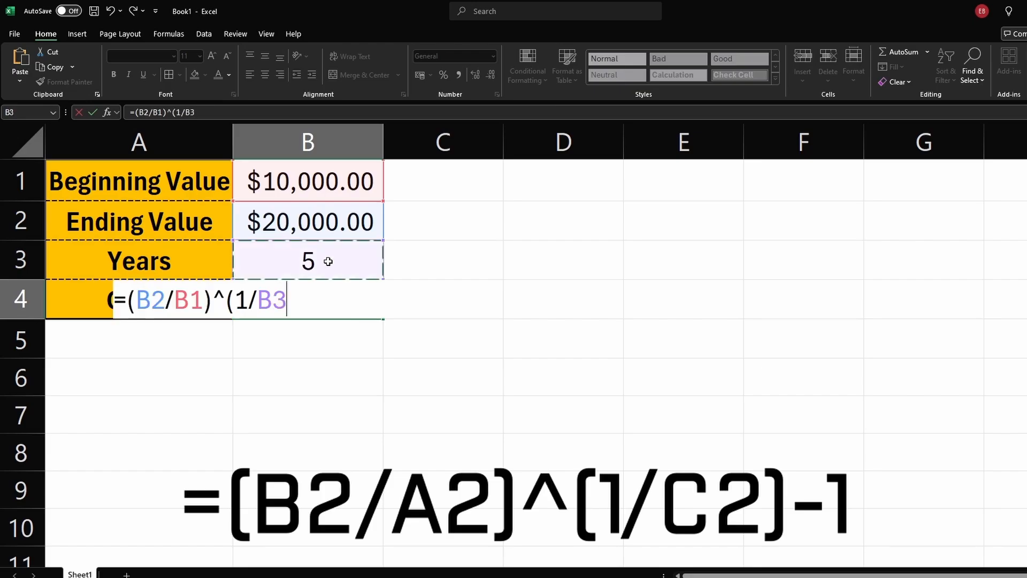
{"action": "type", "text": ")-"}
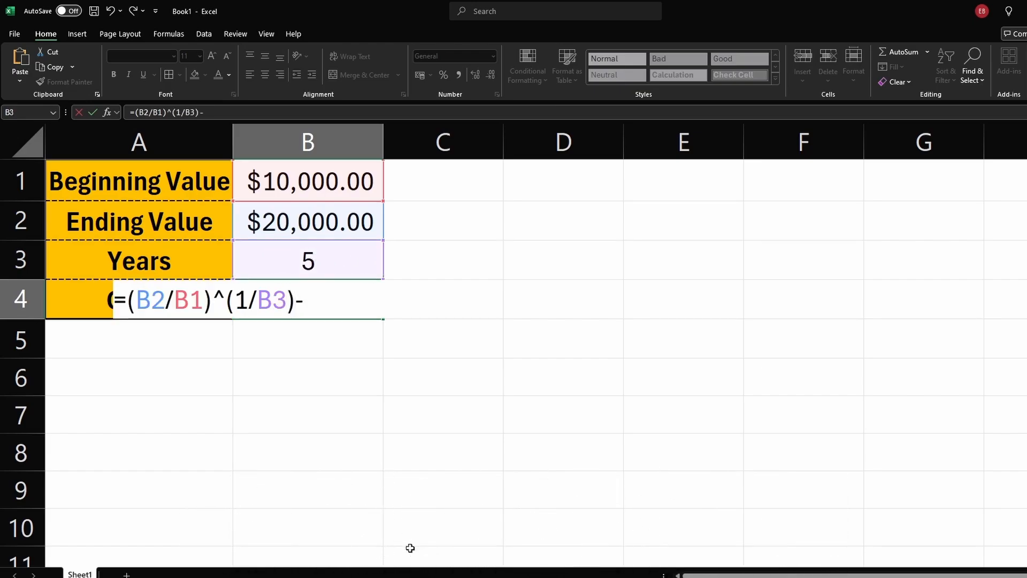
{"action": "type", "text": "1"}
{"action": "key", "text": "Return"}
{"action": "left_click", "coordinate": [457, 408]}
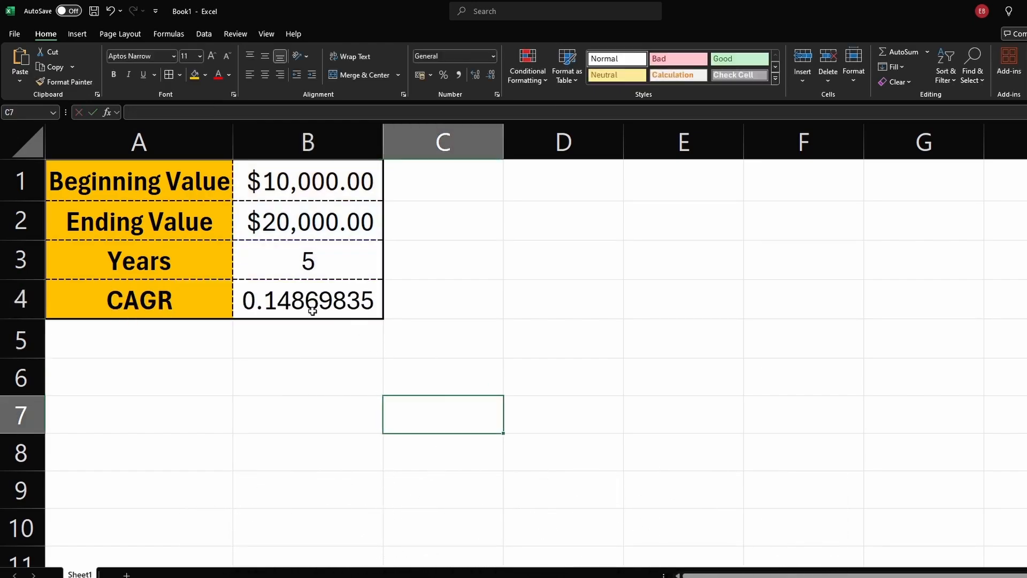
Step: Format the CAGR result in B4 as a percentage with two decimal places
{"action": "left_click", "coordinate": [312, 311]}
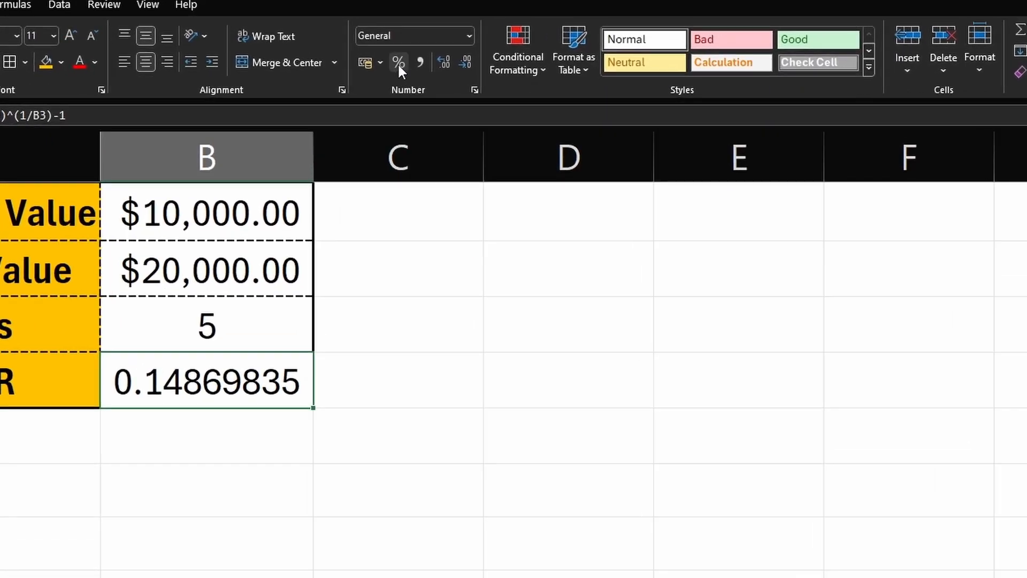
{"action": "left_click", "coordinate": [398, 65]}
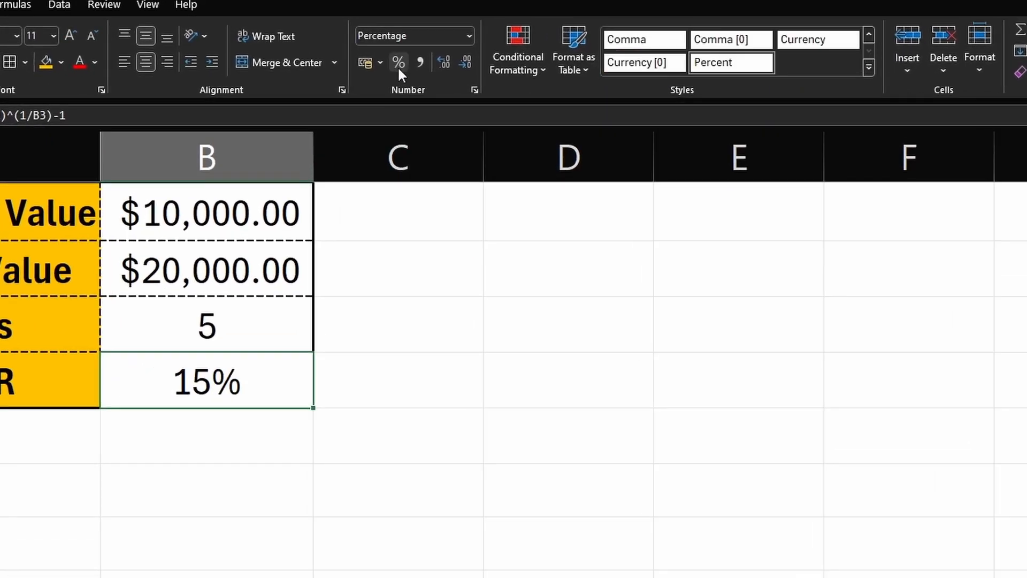
{"action": "left_click", "coordinate": [442, 64]}
{"action": "left_click", "coordinate": [446, 64]}
{"action": "left_click", "coordinate": [448, 63]}
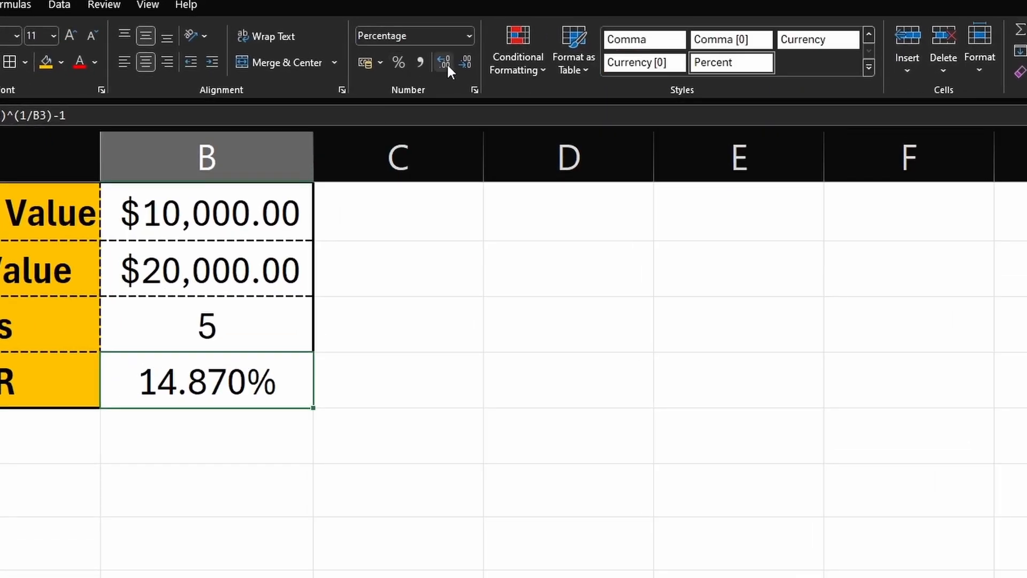
{"action": "left_click", "coordinate": [465, 63]}
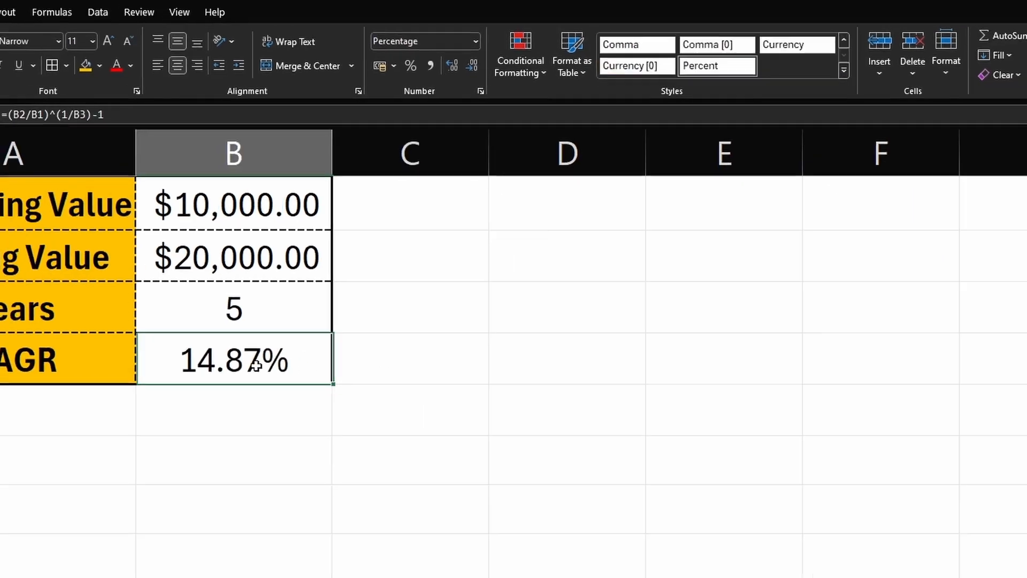
Step: Try 10 and then 2 as the number of years in B3
{"action": "left_click", "coordinate": [262, 316]}
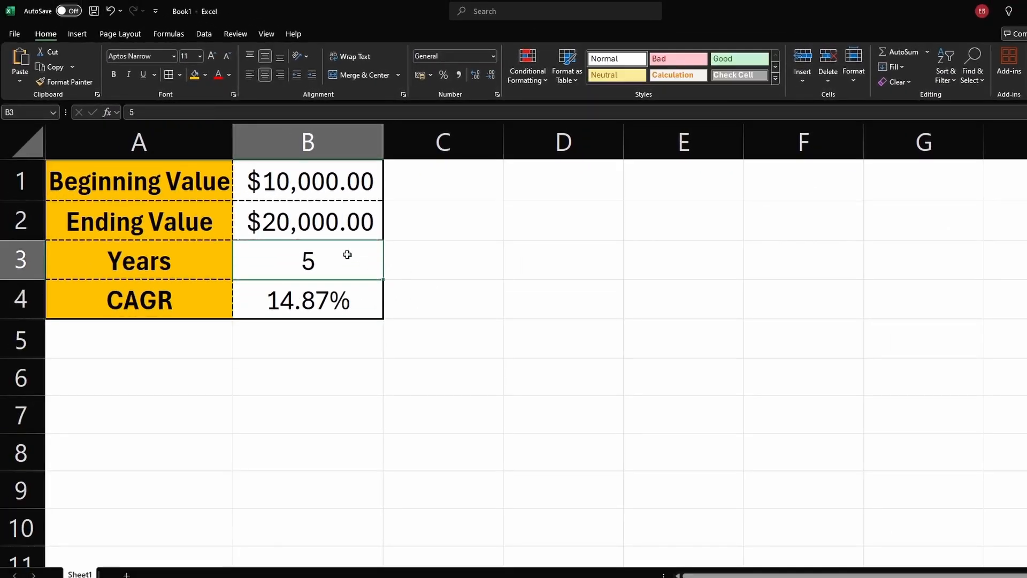
{"action": "type", "text": "10"}
{"action": "key", "text": "Return"}
{"action": "left_click", "coordinate": [319, 264]}
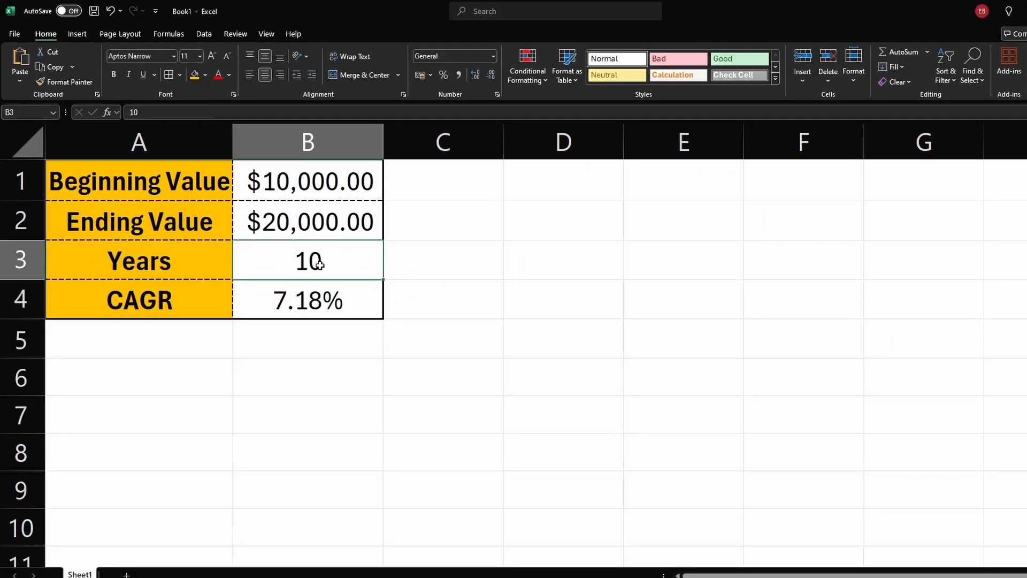
{"action": "type", "text": "2"}
{"action": "key", "text": "Return"}
Step: Try 1 as the number of years in B3 and undo that entry
{"action": "left_click", "coordinate": [320, 263]}
{"action": "type", "text": "3"}
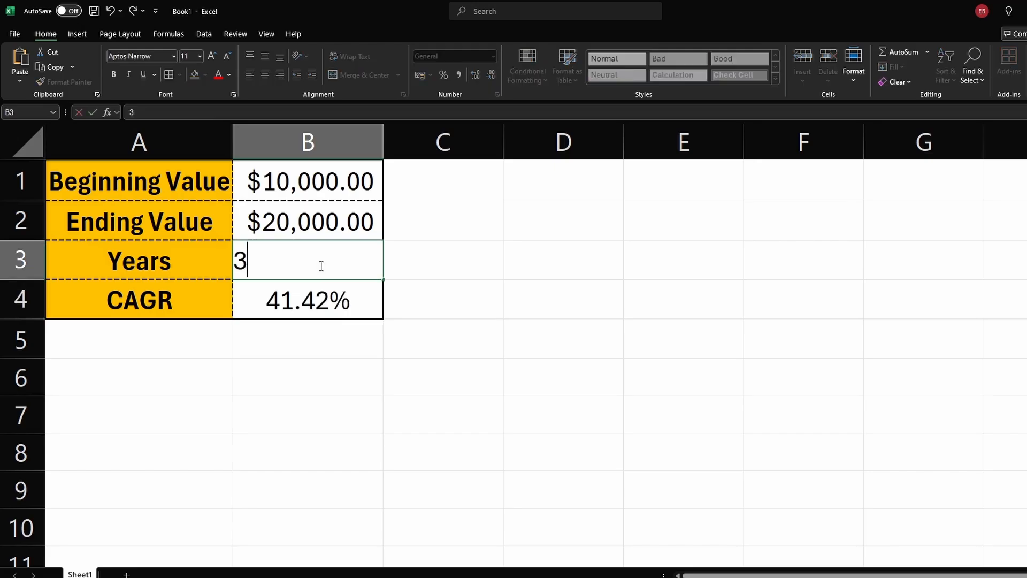
{"action": "key", "text": "BackSpace"}
{"action": "type", "text": "1"}
{"action": "key", "text": "Return"}
{"action": "key", "text": "ctrl+z"}
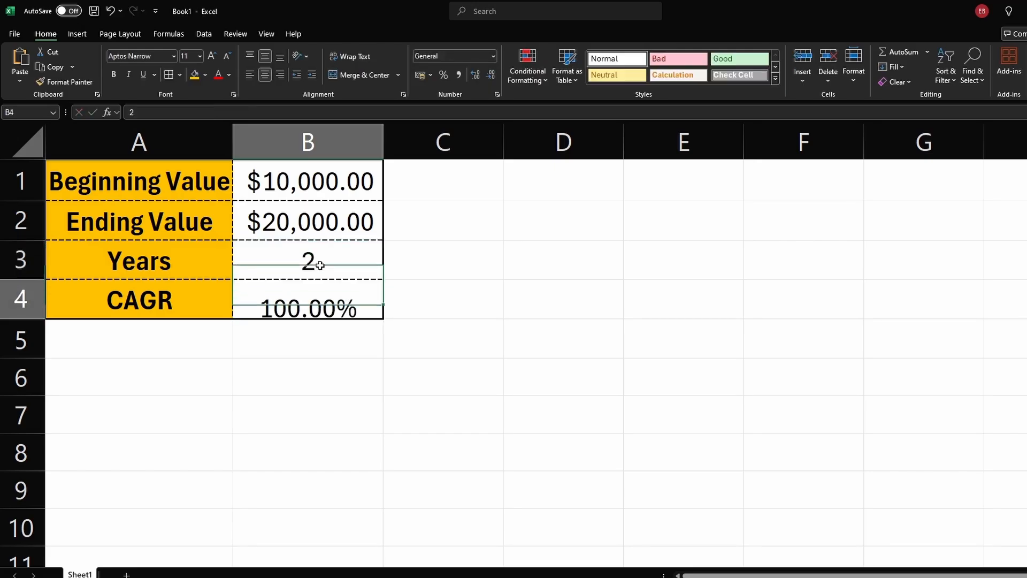
Step: Change the years in B3 to 3 and then to 4
{"action": "left_click", "coordinate": [319, 263]}
{"action": "type", "text": "3"}
{"action": "key", "text": "Return"}
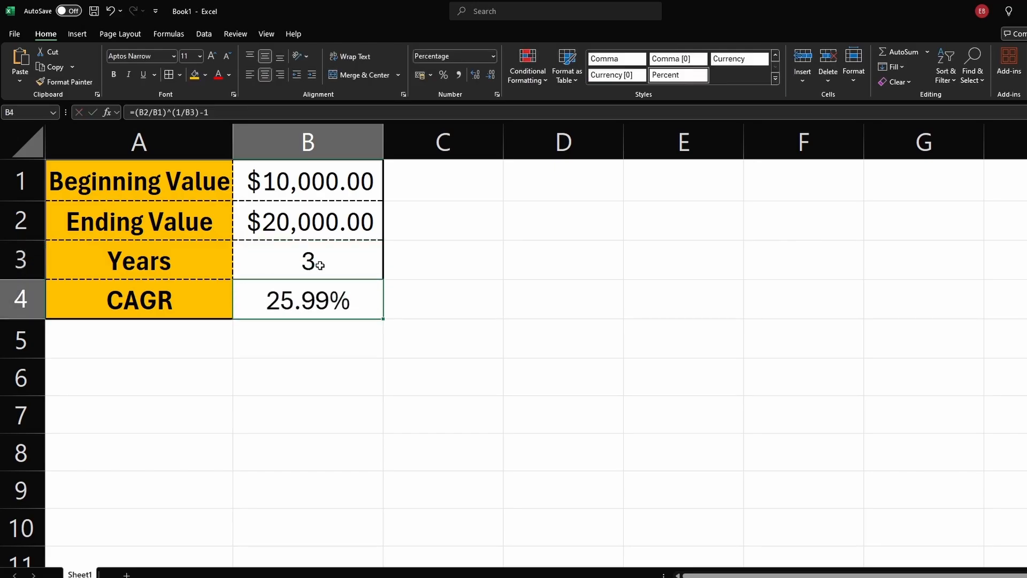
{"action": "left_click", "coordinate": [344, 274]}
{"action": "type", "text": "4"}
{"action": "key", "text": "Up"}
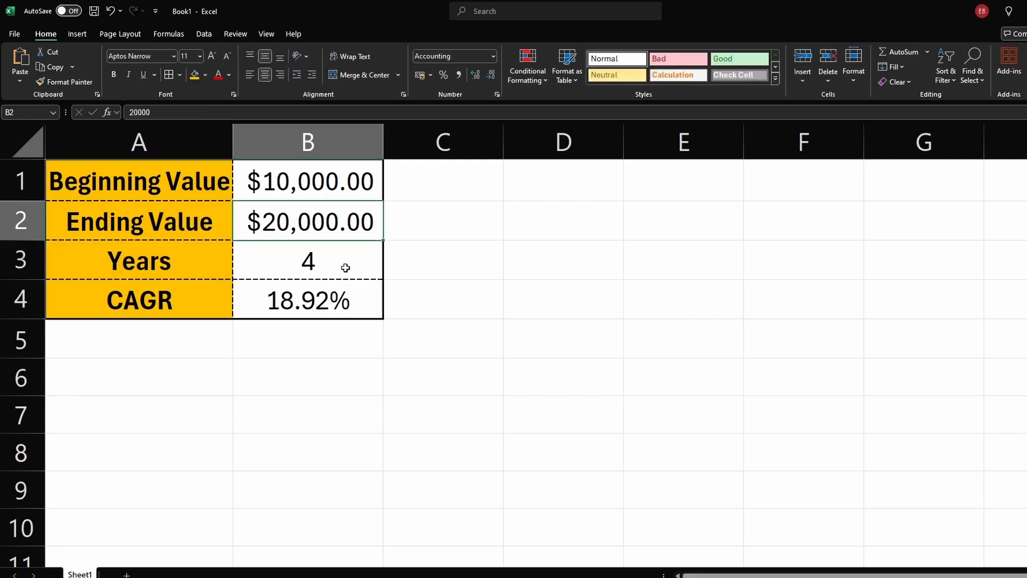
Step: Set the ending value in B2 to 500,000
{"action": "double_click", "coordinate": [336, 228]}
{"action": "double_click", "coordinate": [335, 222]}
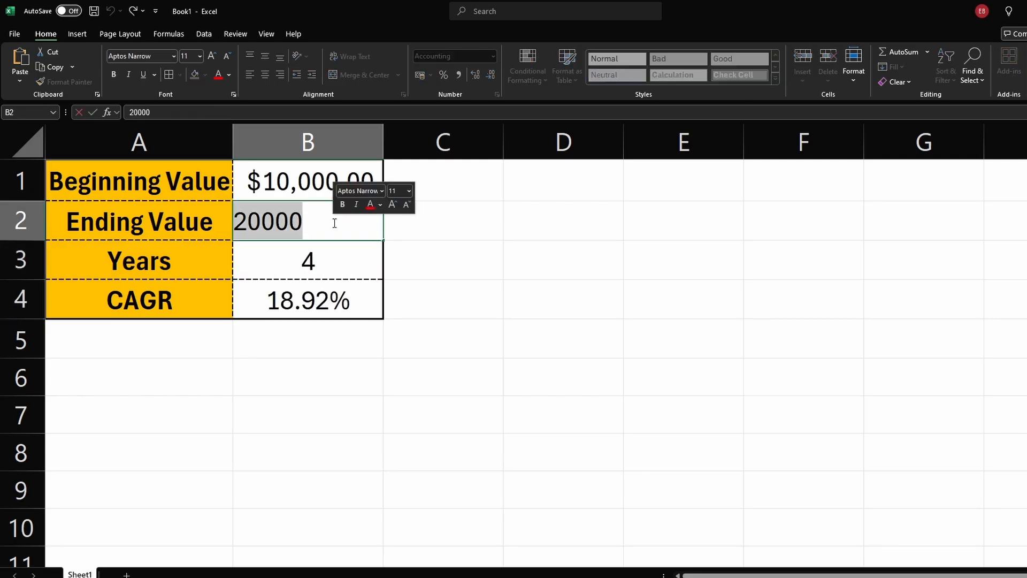
{"action": "type", "text": "500,000"}
{"action": "key", "text": "Return"}
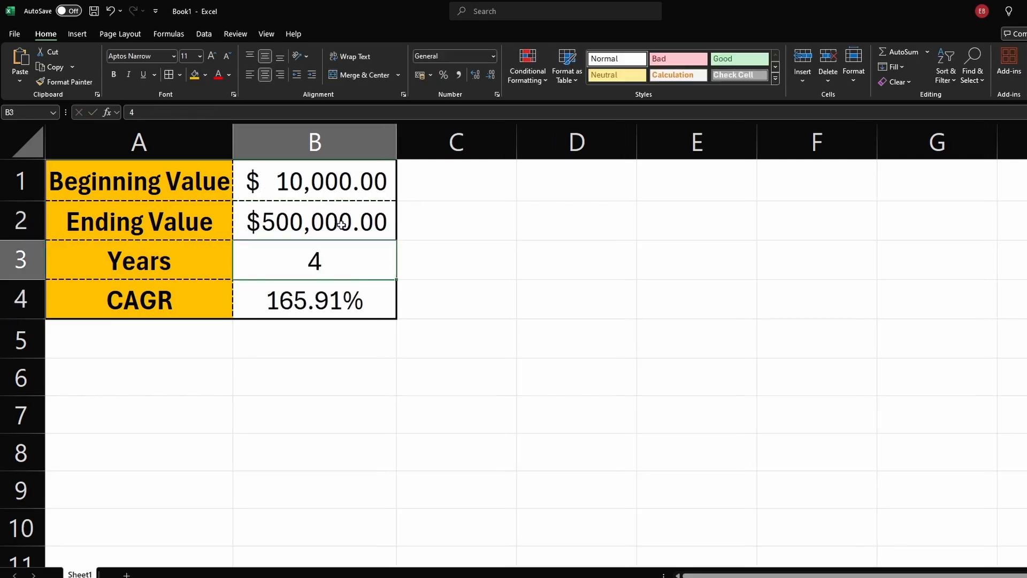
Step: Review the investment cost, total return, net profit and ROI columns in the ROI sheet
{"action": "left_click", "coordinate": [509, 285]}
{"action": "left_click", "coordinate": [508, 321]}
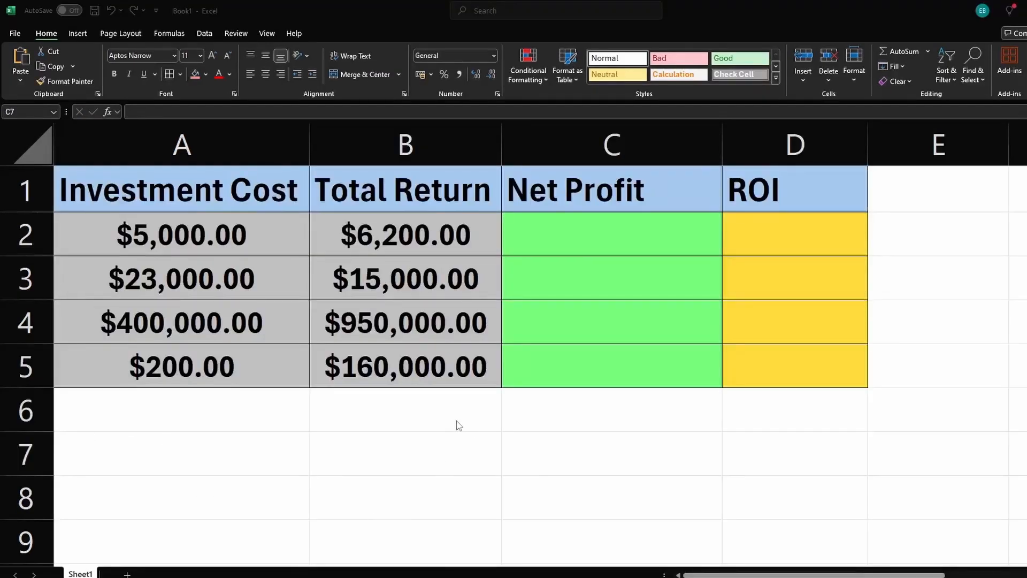
{"action": "left_click", "coordinate": [780, 241]}
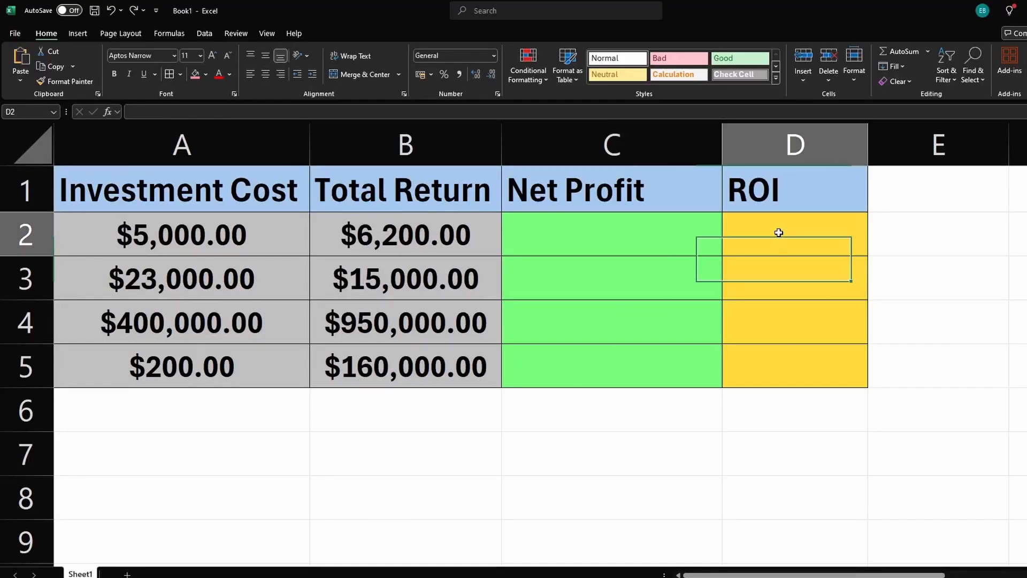
{"action": "left_click", "coordinate": [790, 202]}
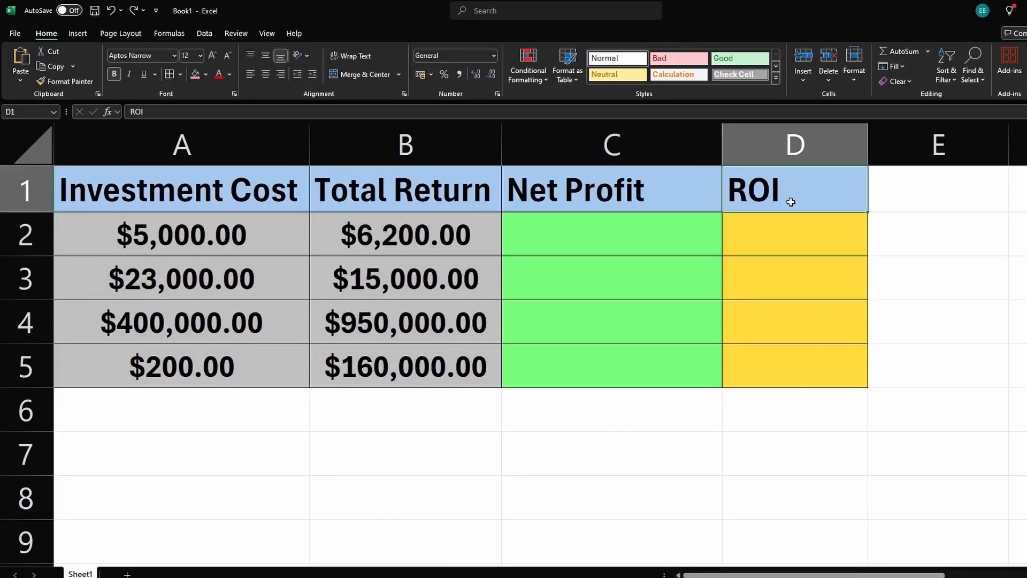
{"action": "left_click", "coordinate": [769, 241]}
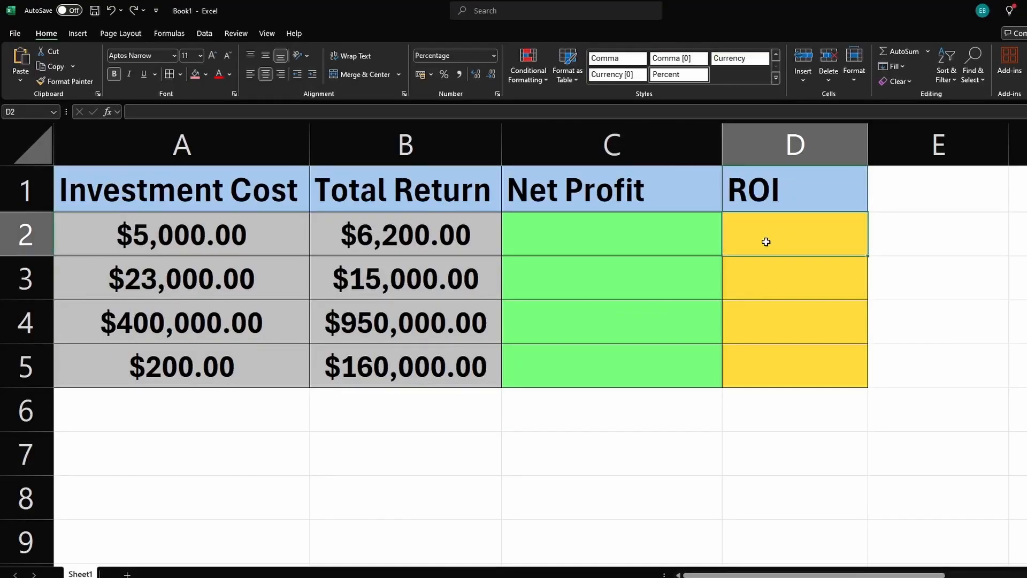
{"action": "left_click", "coordinate": [230, 245]}
{"action": "left_click", "coordinate": [380, 243]}
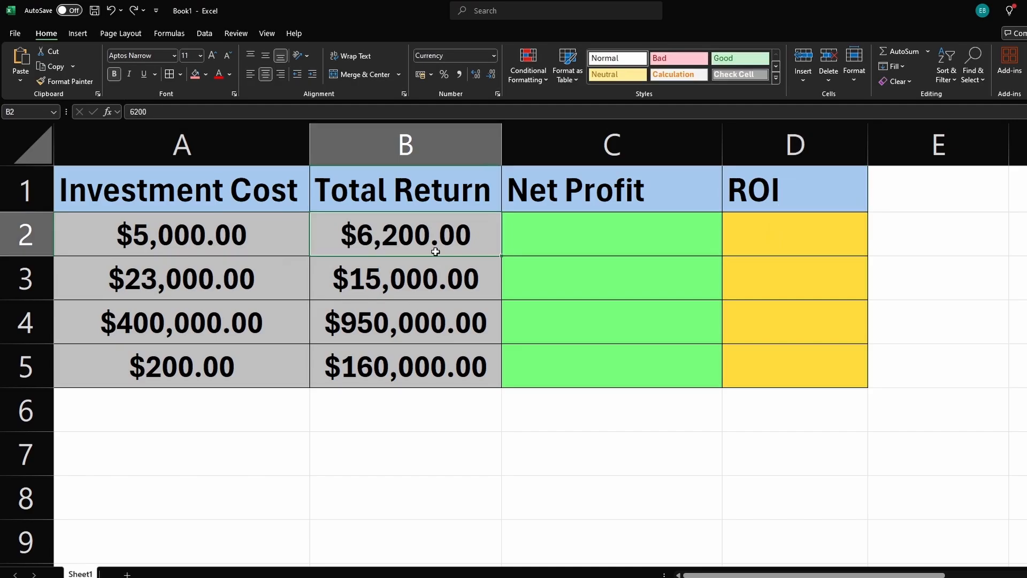
Step: Enter the net profit formula =B2-A2 in C2
{"action": "left_click", "coordinate": [596, 238]}
{"action": "type", "text": "="}
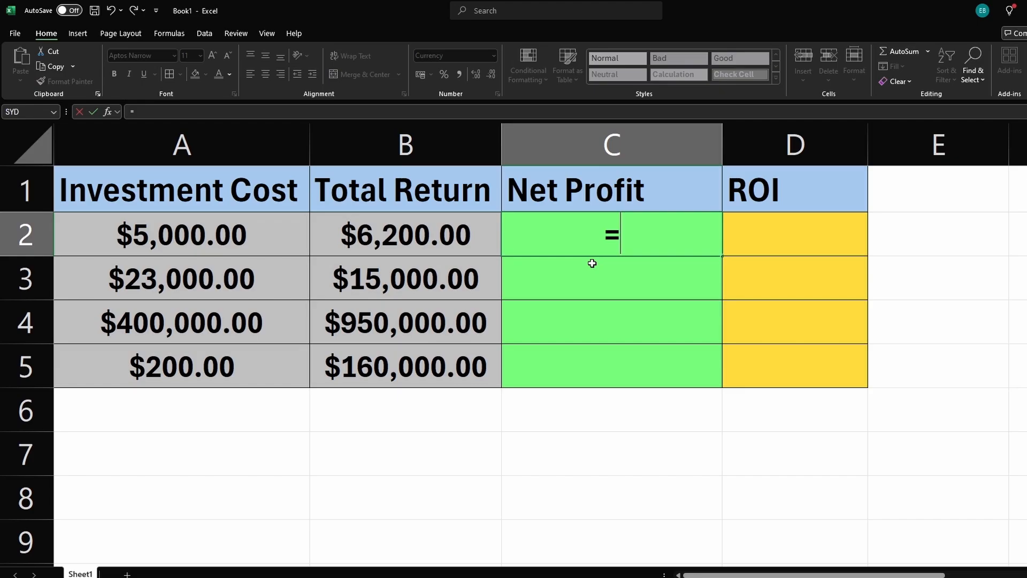
{"action": "left_click", "coordinate": [418, 231]}
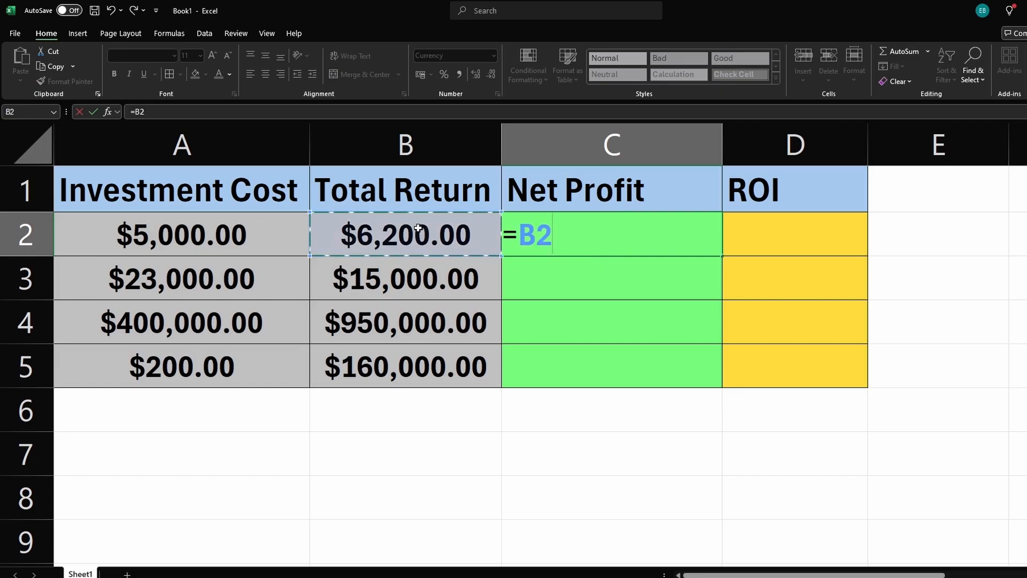
{"action": "type", "text": "-"}
{"action": "left_click", "coordinate": [239, 227]}
{"action": "key", "text": "Return"}
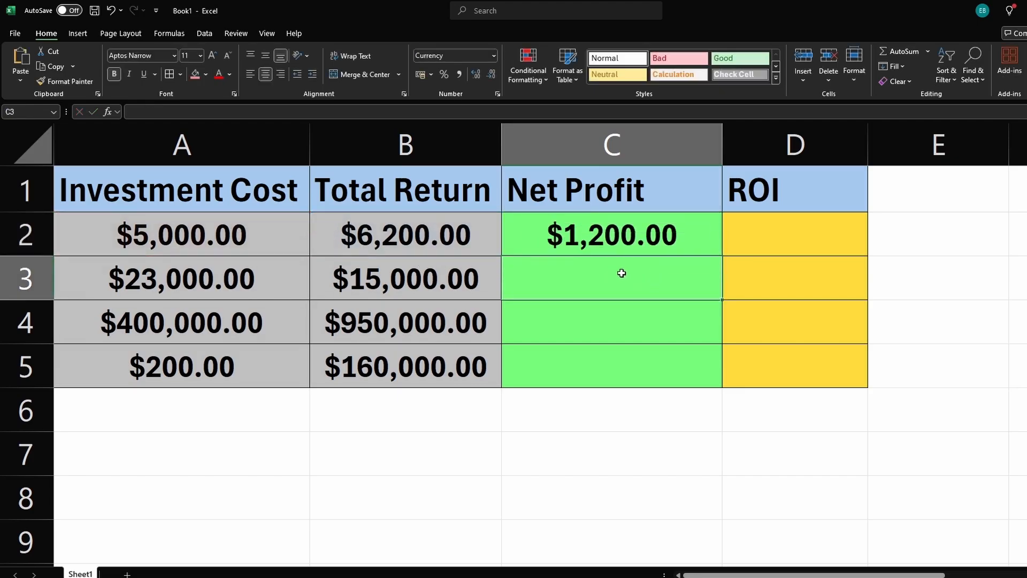
Step: Fill the net profit formula down to C5 and give the negative profit in C3 a red fill
{"action": "left_click", "coordinate": [606, 244]}
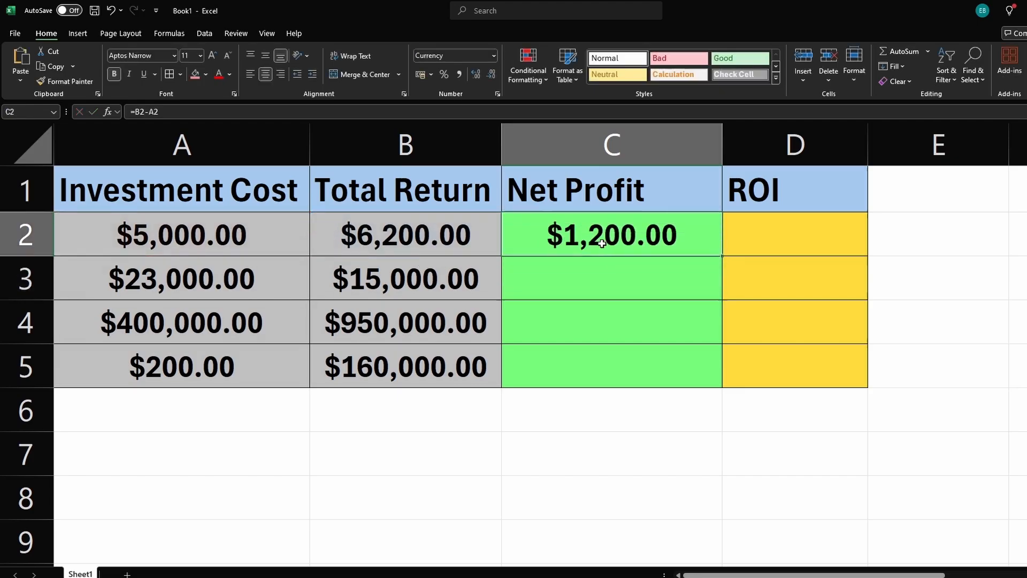
{"action": "double_click", "coordinate": [721, 256]}
{"action": "left_click", "coordinate": [698, 286]}
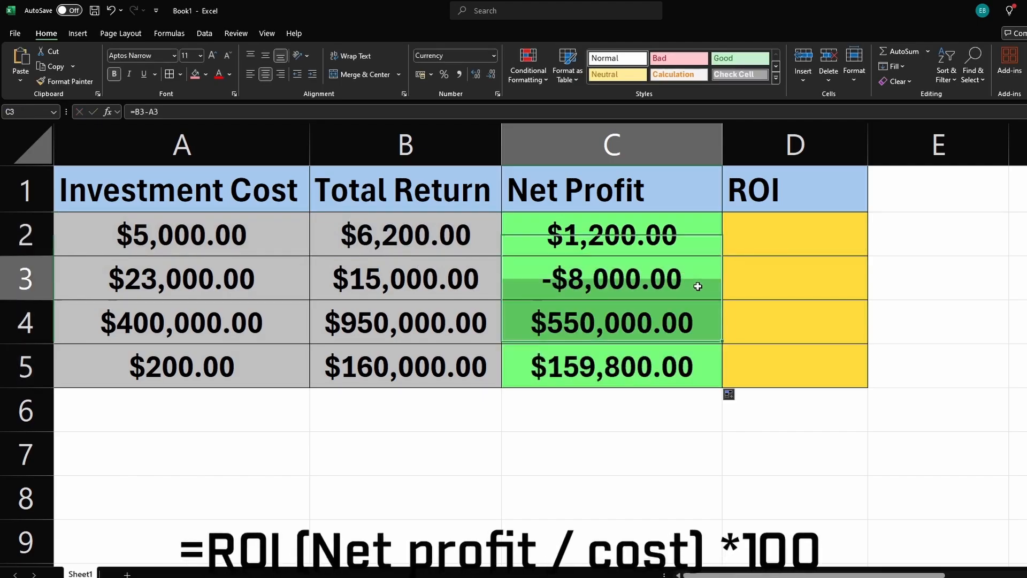
{"action": "left_click", "coordinate": [195, 76]}
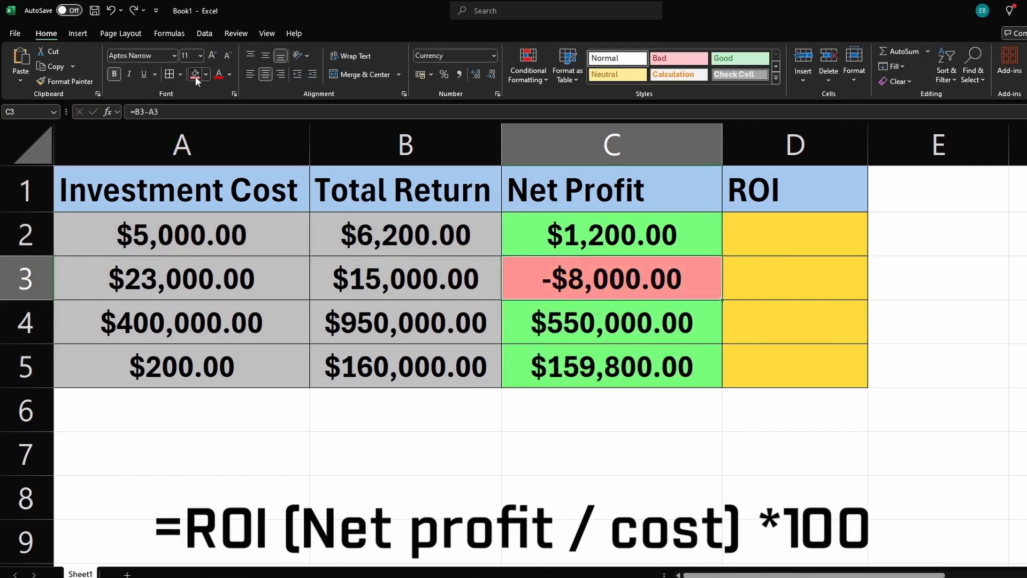
Step: Enter the ROI formula =C2/A2 in D2
{"action": "left_click", "coordinate": [770, 240]}
{"action": "type", "text": "="}
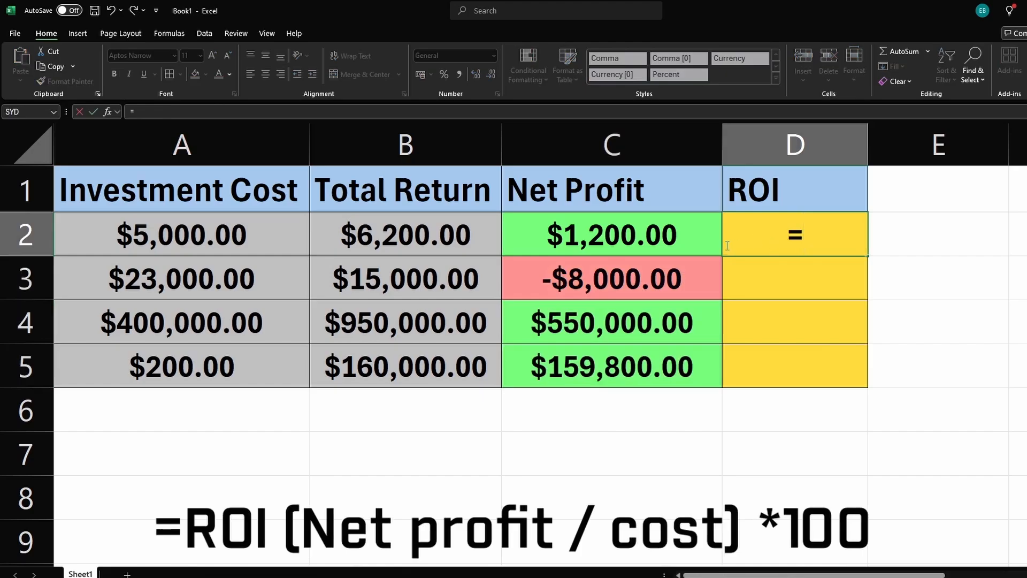
{"action": "left_click", "coordinate": [636, 238]}
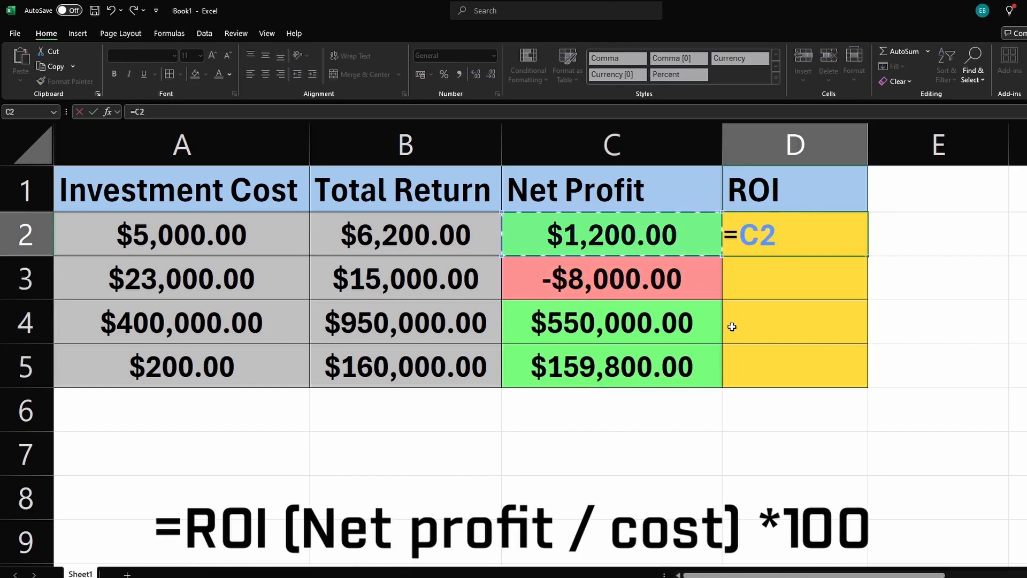
{"action": "type", "text": "/"}
{"action": "left_click", "coordinate": [230, 238]}
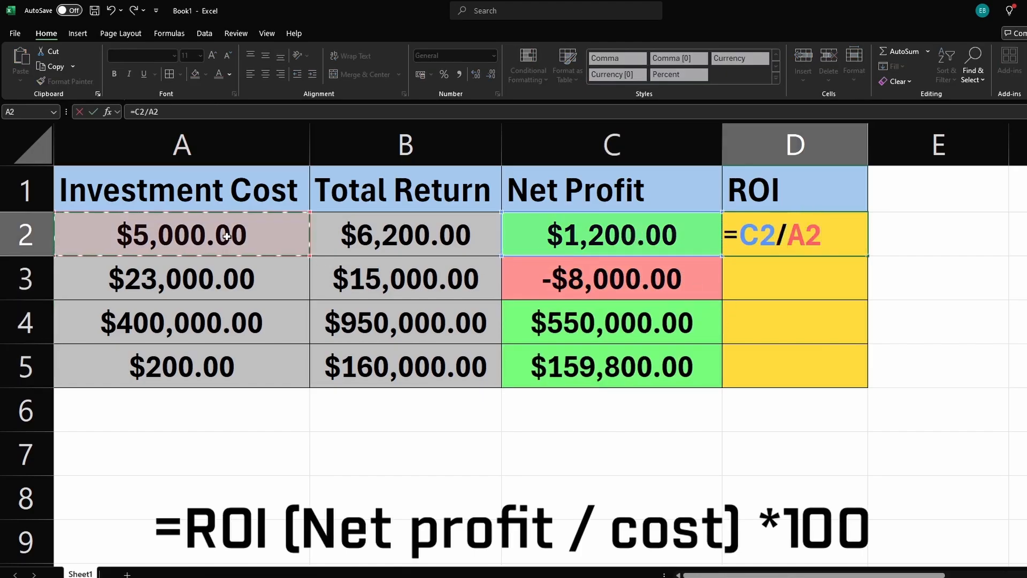
{"action": "key", "text": "Return"}
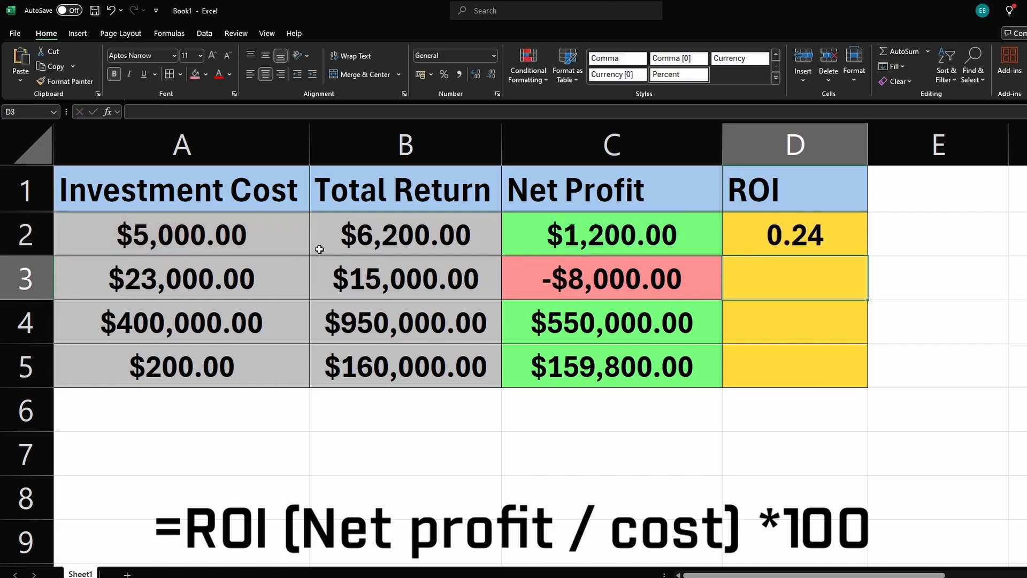
{"action": "left_click", "coordinate": [798, 241]}
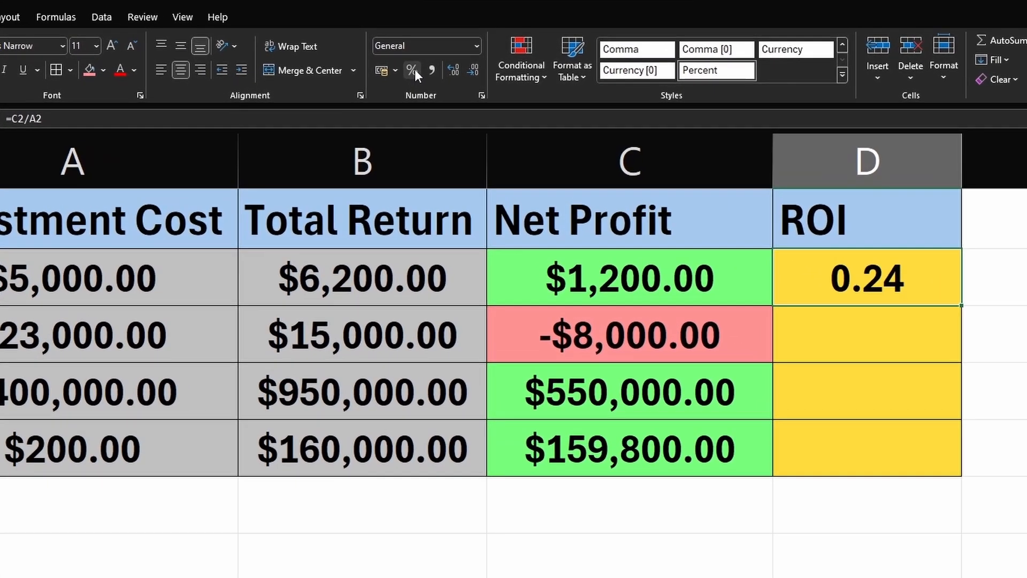
Step: Format the ROI in D2 as a percentage and fill the ROI formula down to D5
{"action": "left_click", "coordinate": [443, 75]}
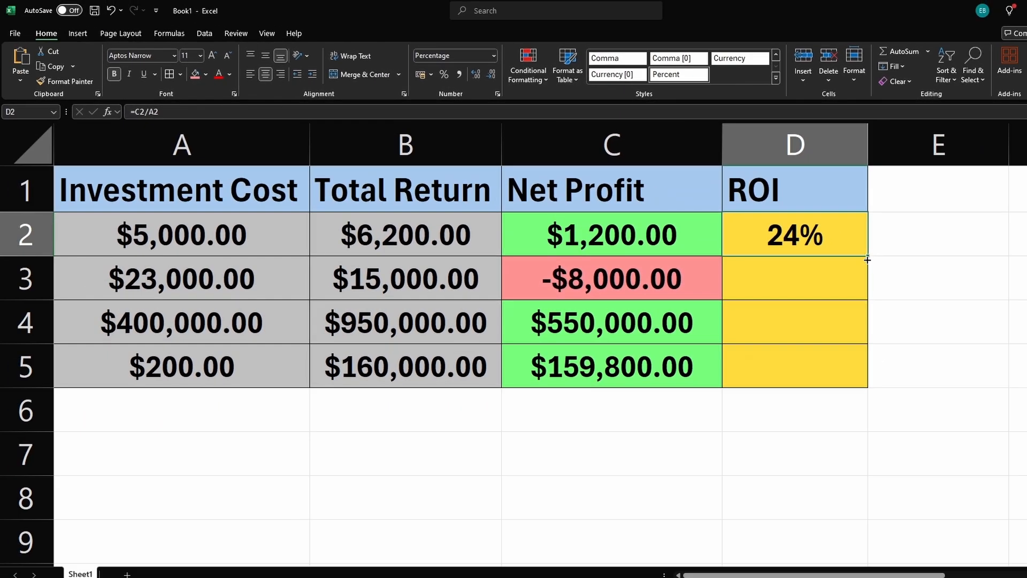
{"action": "left_click_drag", "start_coordinate": [890, 271], "coordinate": [886, 399]}
{"action": "left_click", "coordinate": [902, 321]}
{"action": "left_click", "coordinate": [791, 360]}
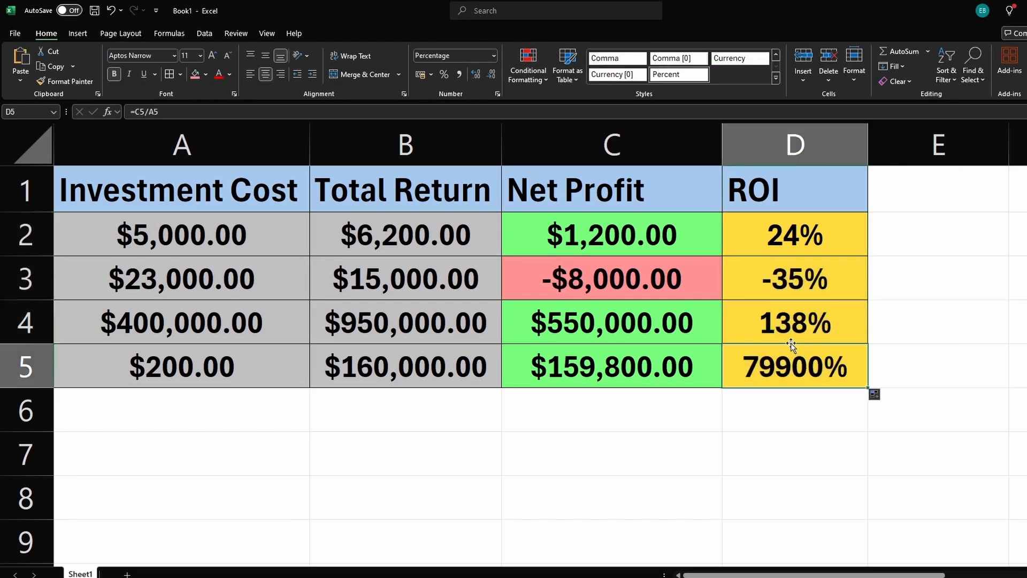
Step: Change the total return in B2 to 100
{"action": "left_click", "coordinate": [790, 304]}
{"action": "key", "text": "Up"}
{"action": "key", "text": "Up"}
{"action": "key", "text": "Left"}
{"action": "key", "text": "Left"}
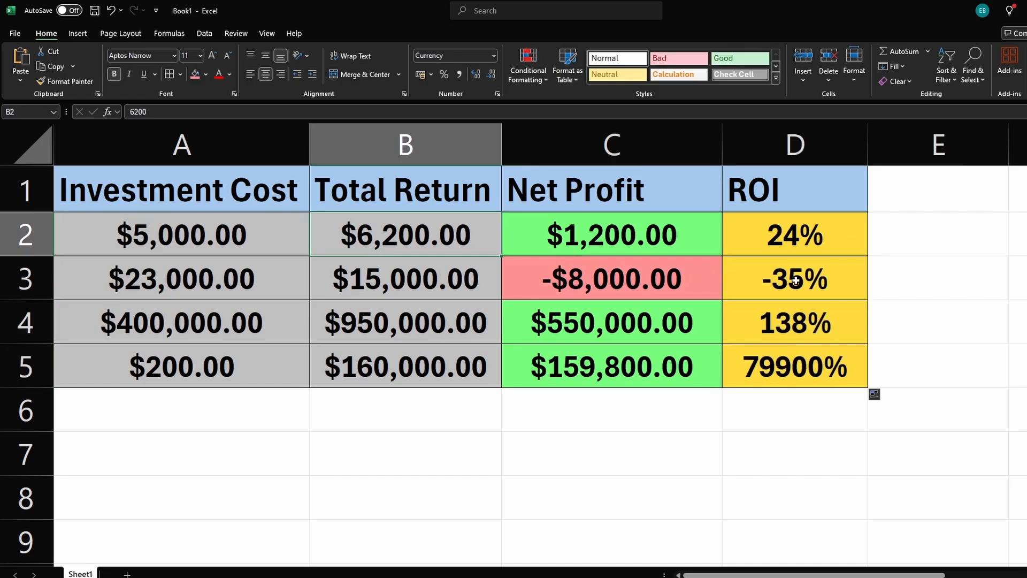
{"action": "left_click", "coordinate": [381, 363]}
{"action": "left_click", "coordinate": [383, 332]}
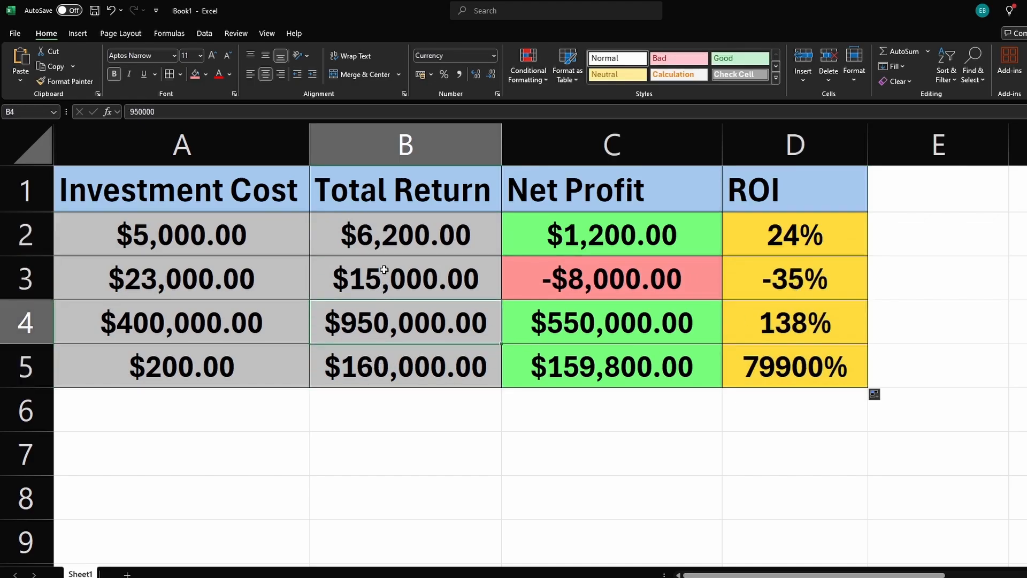
{"action": "double_click", "coordinate": [384, 238]}
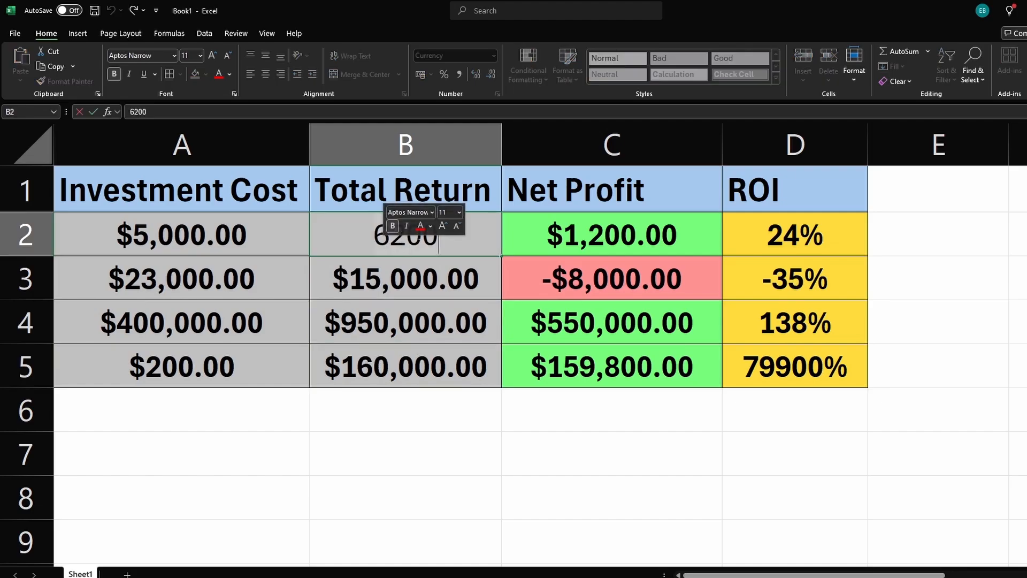
{"action": "mouse_move", "coordinate": [443, 242]}
{"action": "left_mouse_down"}
{"action": "mouse_move", "coordinate": [340, 240]}
{"action": "mouse_move", "coordinate": [442, 238]}
{"action": "left_mouse_up"}
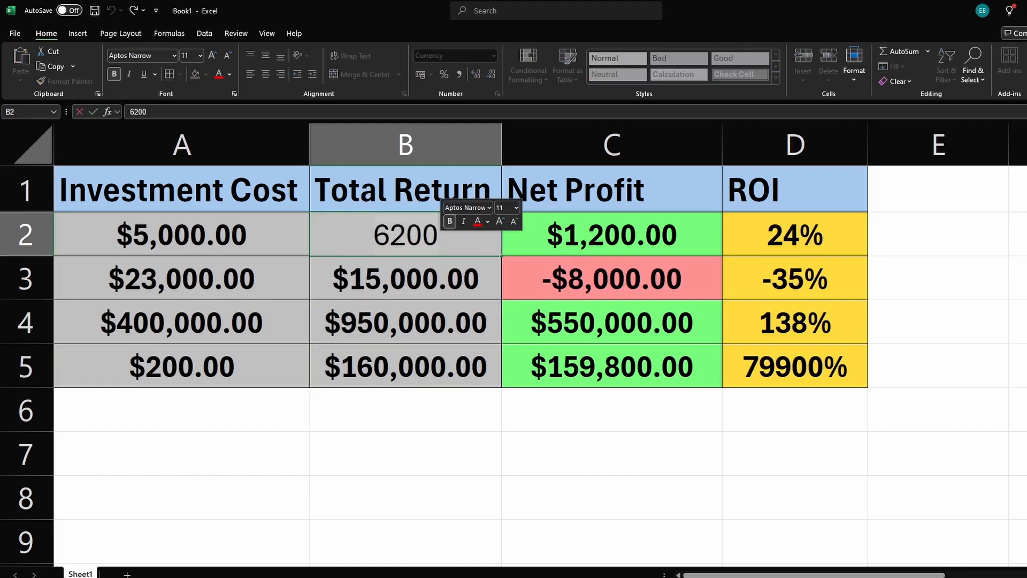
{"action": "type", "text": "100"}
{"action": "key", "text": "Return"}
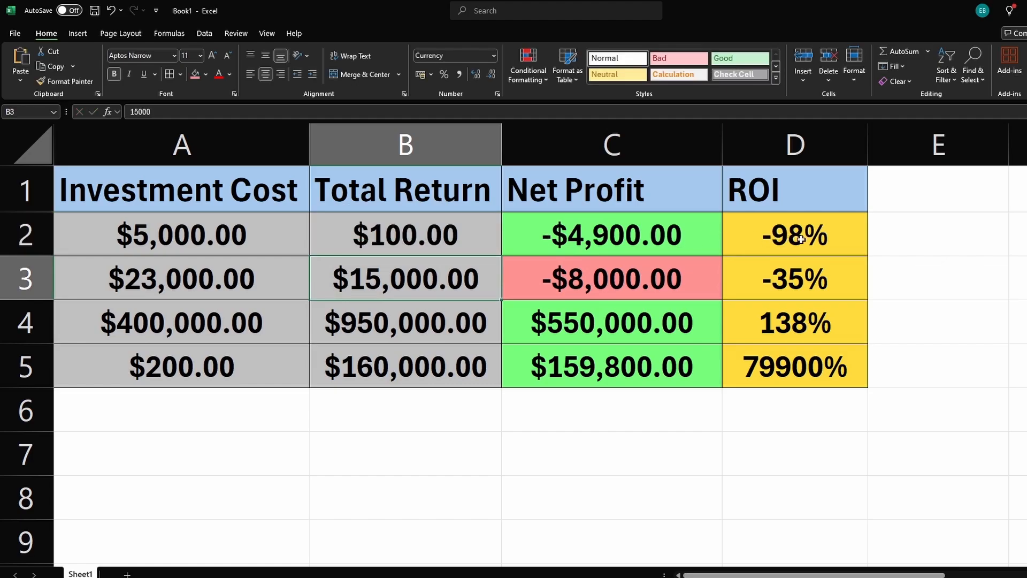
Step: Give the net profit cell C2 a red fill and check the ROI values in column D
{"action": "left_click", "coordinate": [593, 237]}
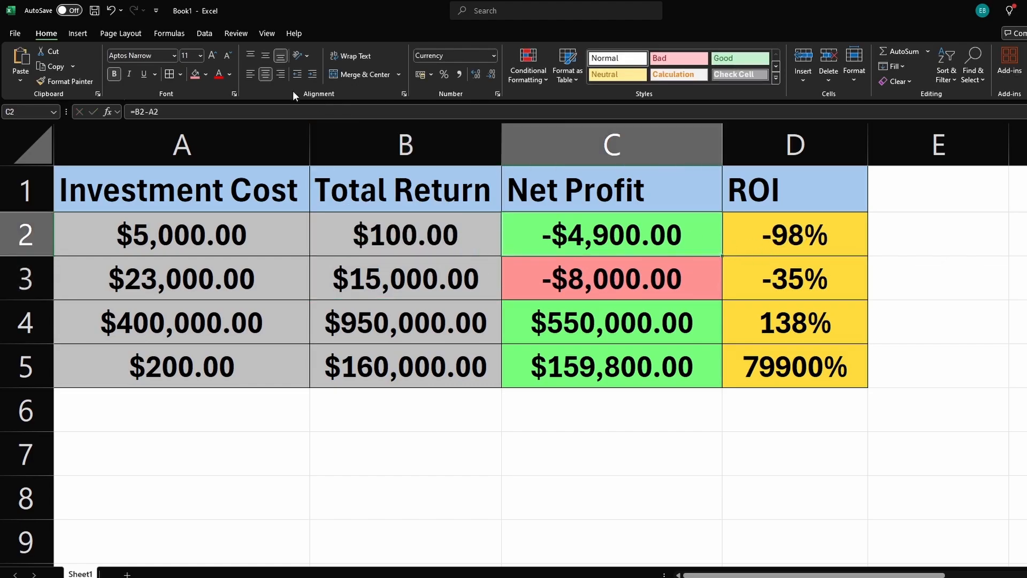
{"action": "left_click", "coordinate": [194, 75]}
{"action": "left_click", "coordinate": [747, 236]}
{"action": "left_click", "coordinate": [791, 278]}
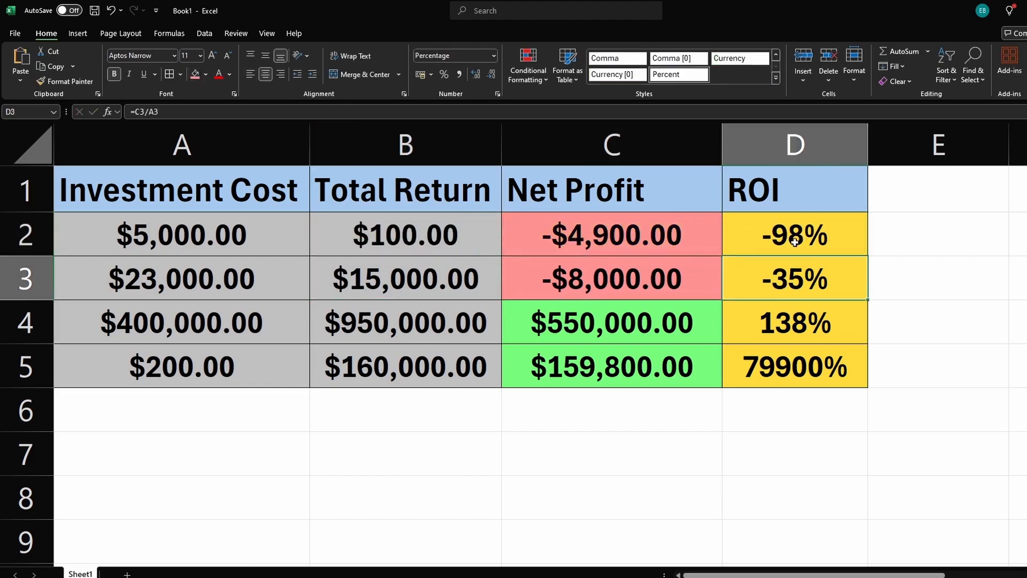
{"action": "left_click", "coordinate": [795, 313]}
{"action": "left_click", "coordinate": [798, 369]}
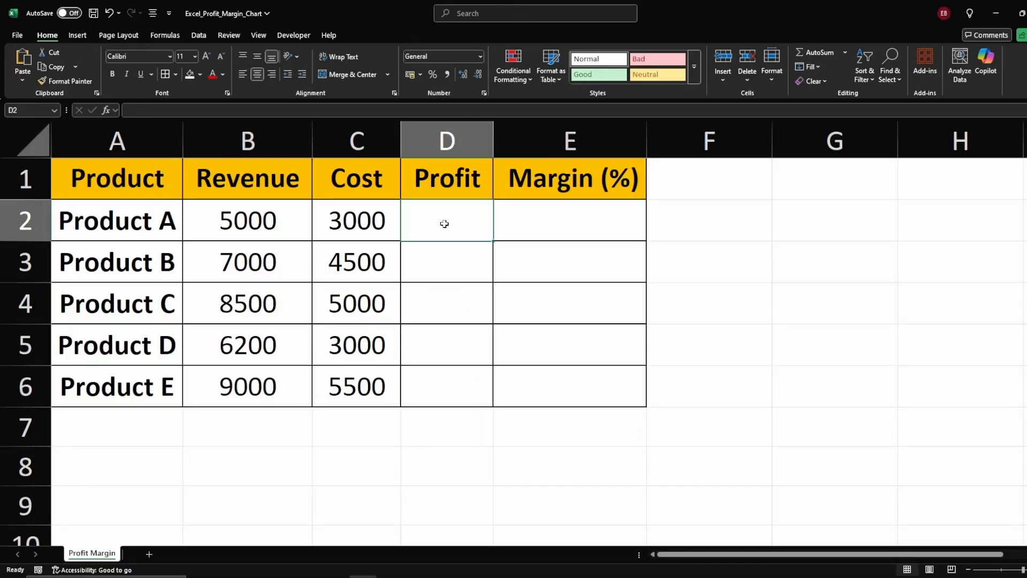
Step: In the Profit Margin sheet, enter the profit formula =B2-C2 in D2
{"action": "left_click", "coordinate": [569, 180]}
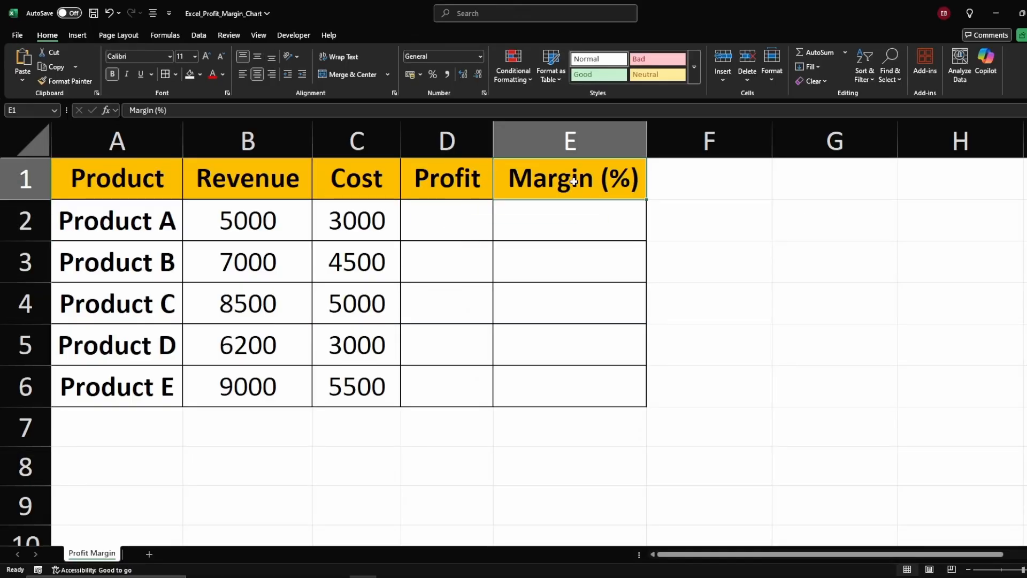
{"action": "left_click", "coordinate": [449, 221]}
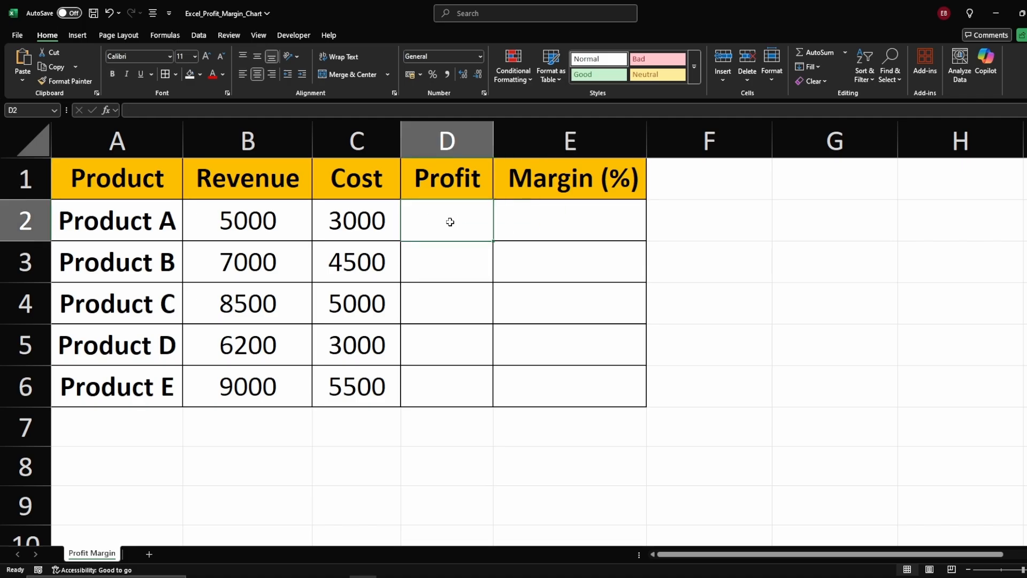
{"action": "left_click", "coordinate": [442, 191]}
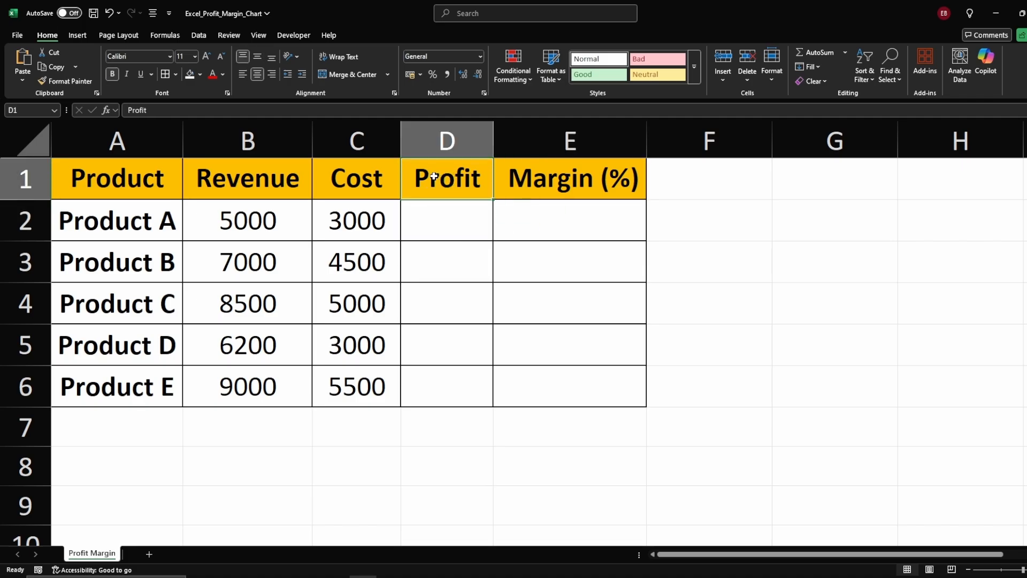
{"action": "left_click", "coordinate": [431, 221]}
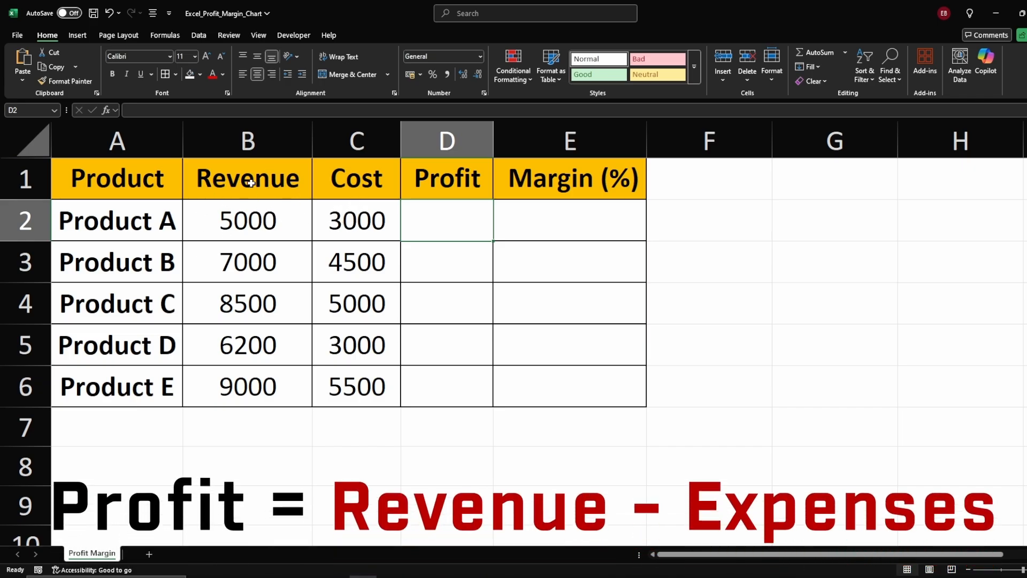
{"action": "type", "text": "="}
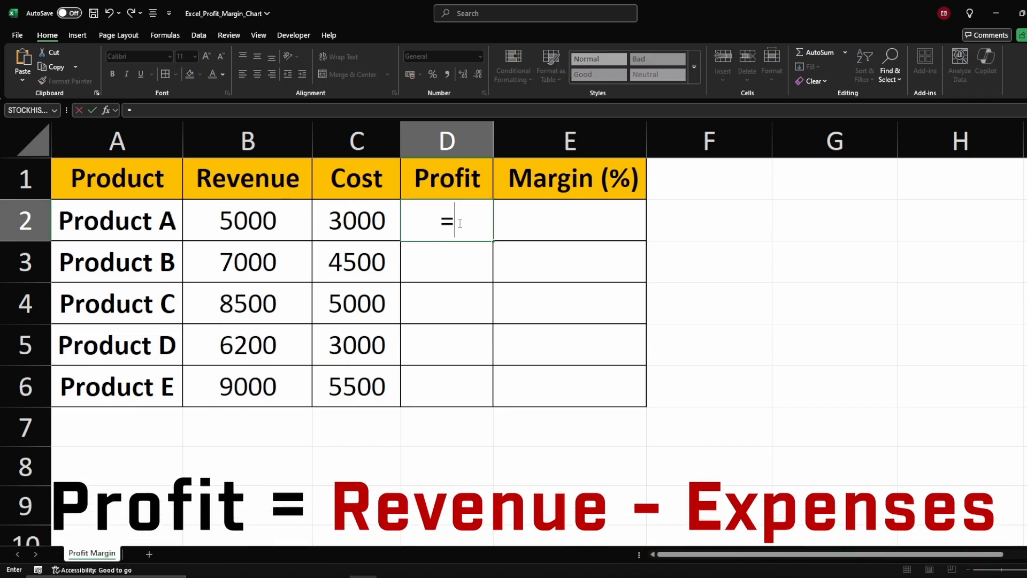
{"action": "left_click", "coordinate": [256, 224]}
{"action": "type", "text": "-"}
{"action": "left_click", "coordinate": [368, 229]}
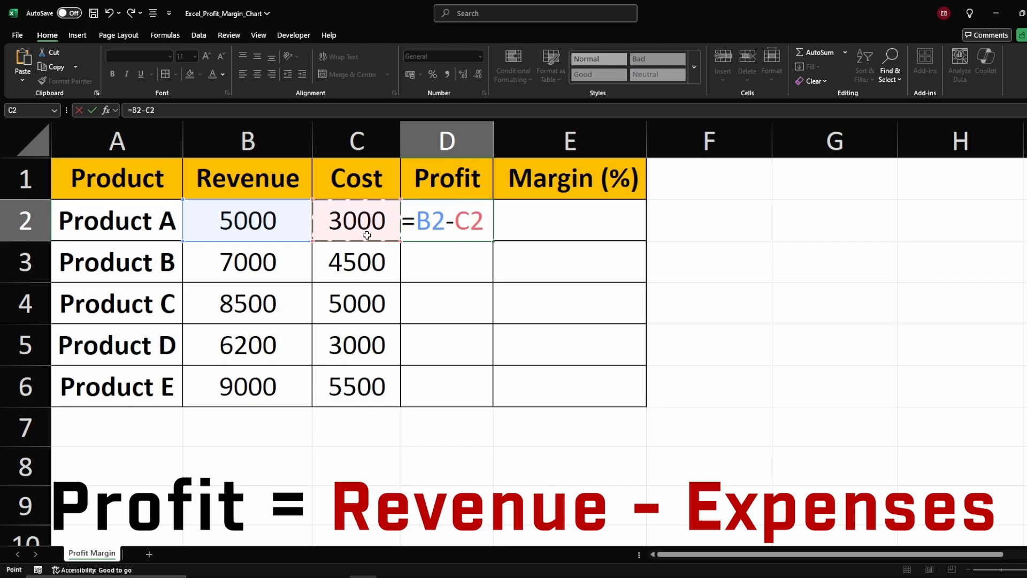
{"action": "key", "text": "Return"}
Step: Fill the profit formula from D2 down to D6
{"action": "left_click", "coordinate": [478, 229]}
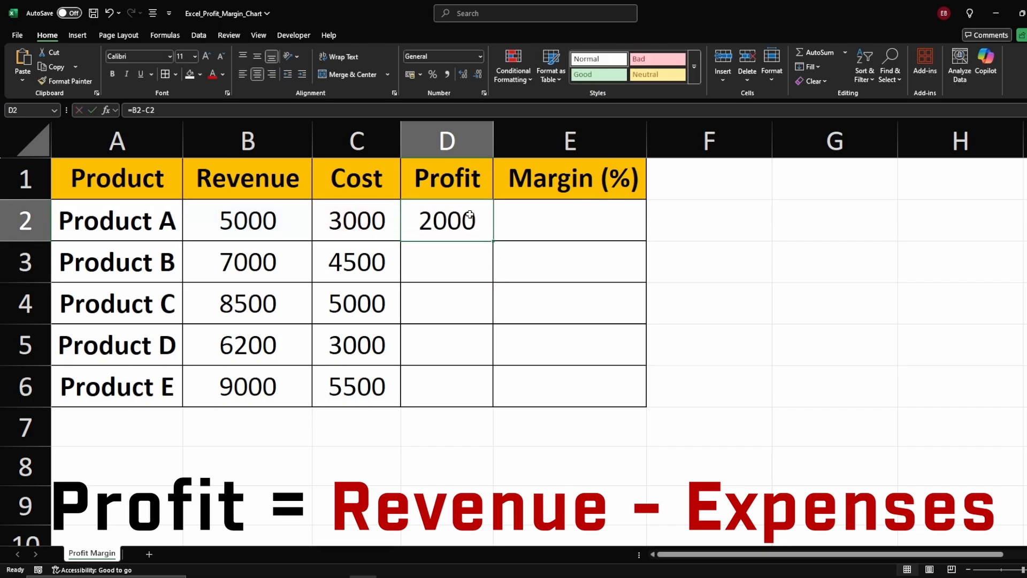
{"action": "left_click_drag", "start_coordinate": [492, 241], "coordinate": [485, 391]}
{"action": "left_click", "coordinate": [431, 231]}
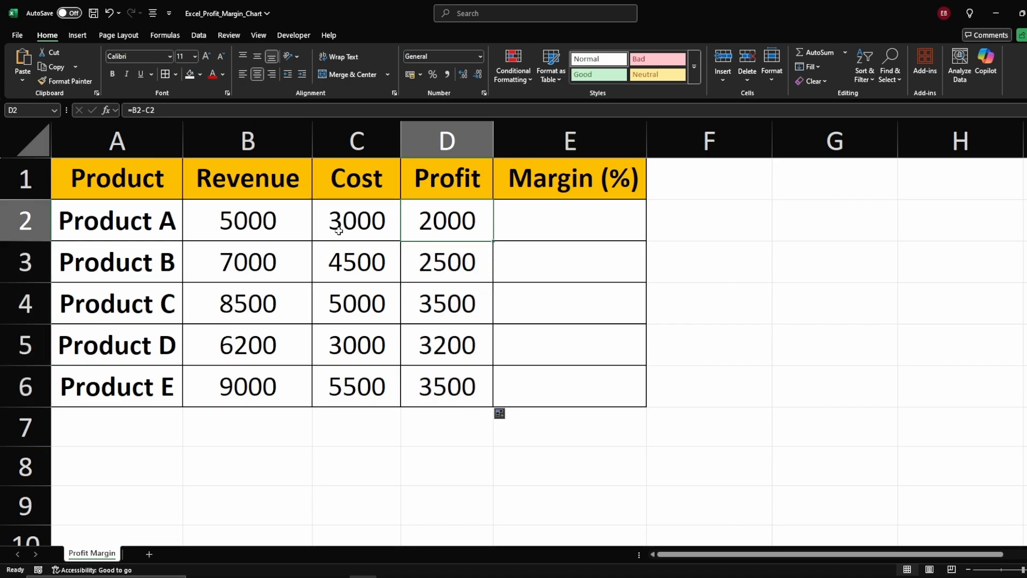
Step: Enter the margin formula =D2/B2 in E2
{"action": "left_click", "coordinate": [531, 230]}
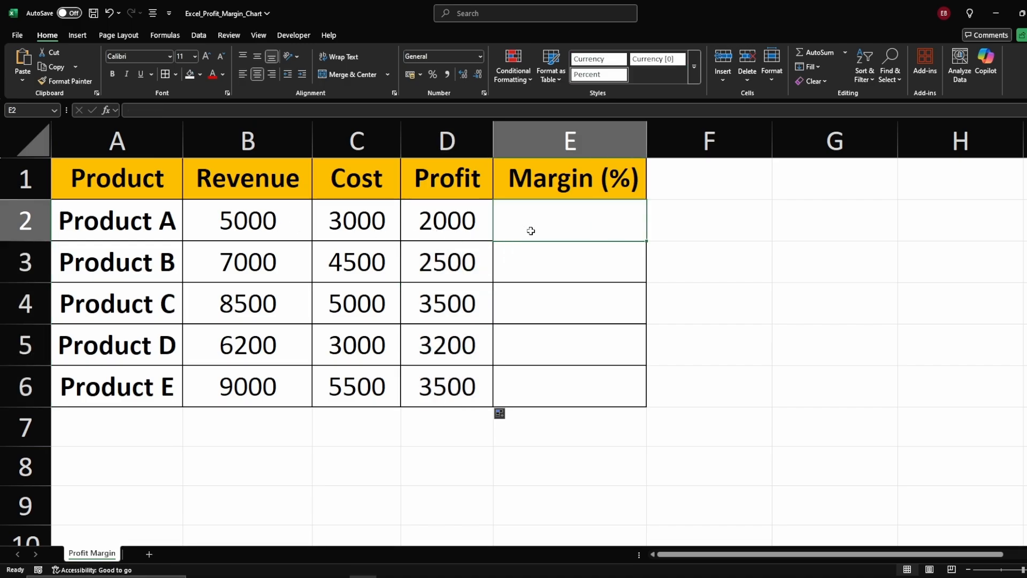
{"action": "type", "text": "="}
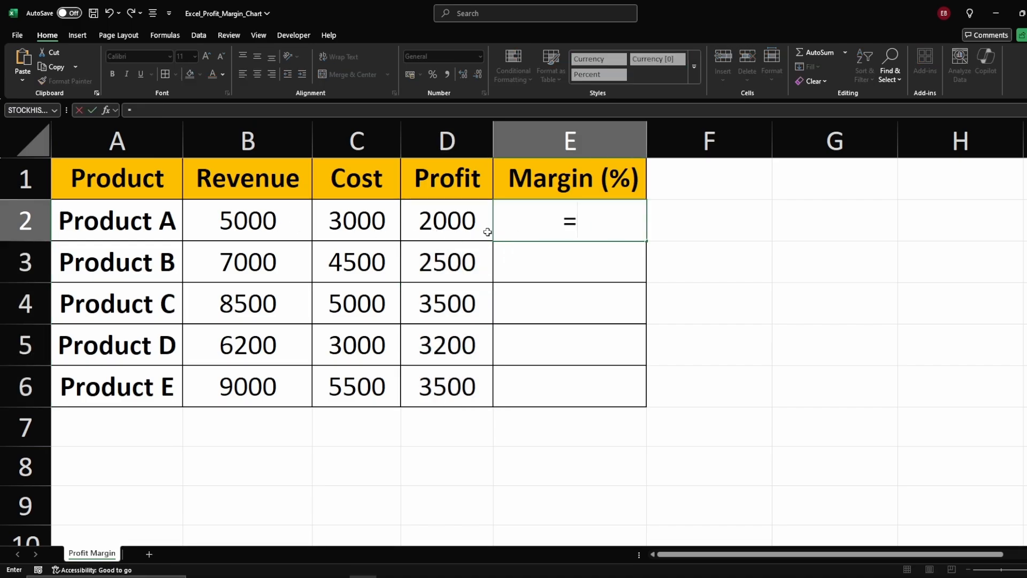
{"action": "left_click", "coordinate": [458, 229]}
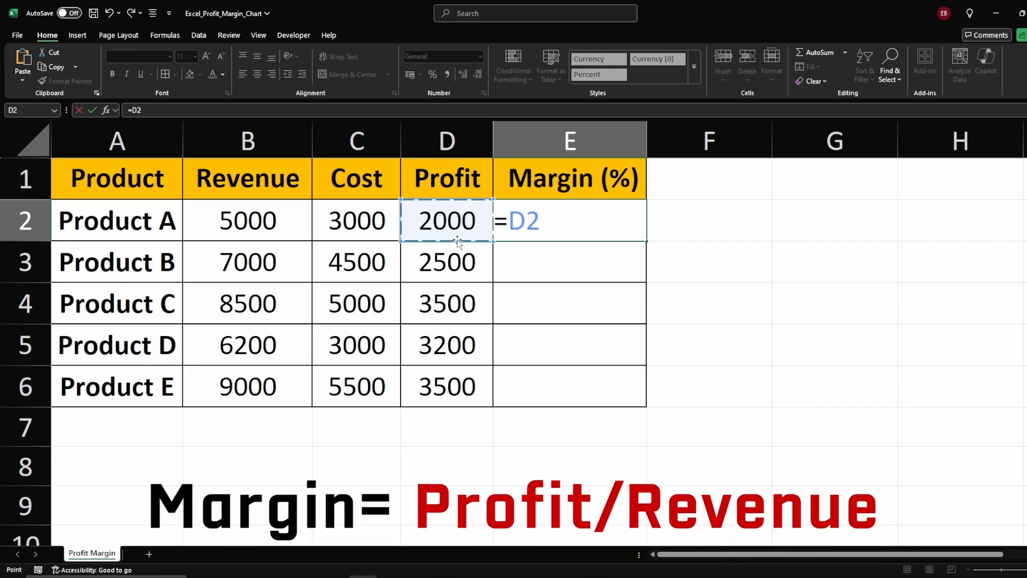
{"action": "type", "text": "/"}
{"action": "left_click", "coordinate": [279, 223]}
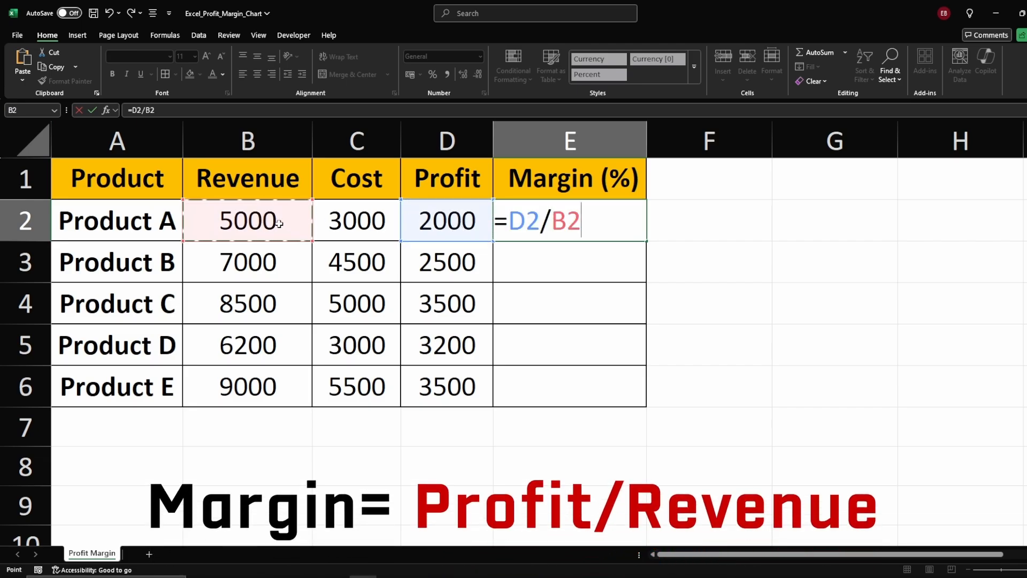
{"action": "key", "text": "Return"}
Step: Format E2 as a percentage and fill the margin formula down to E6
{"action": "left_click", "coordinate": [600, 230]}
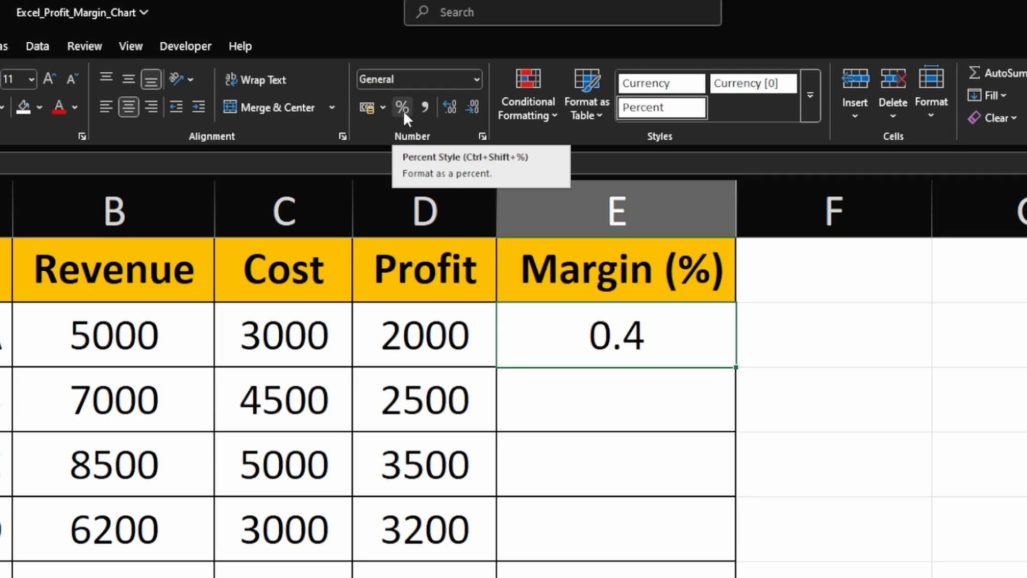
{"action": "left_click", "coordinate": [402, 110]}
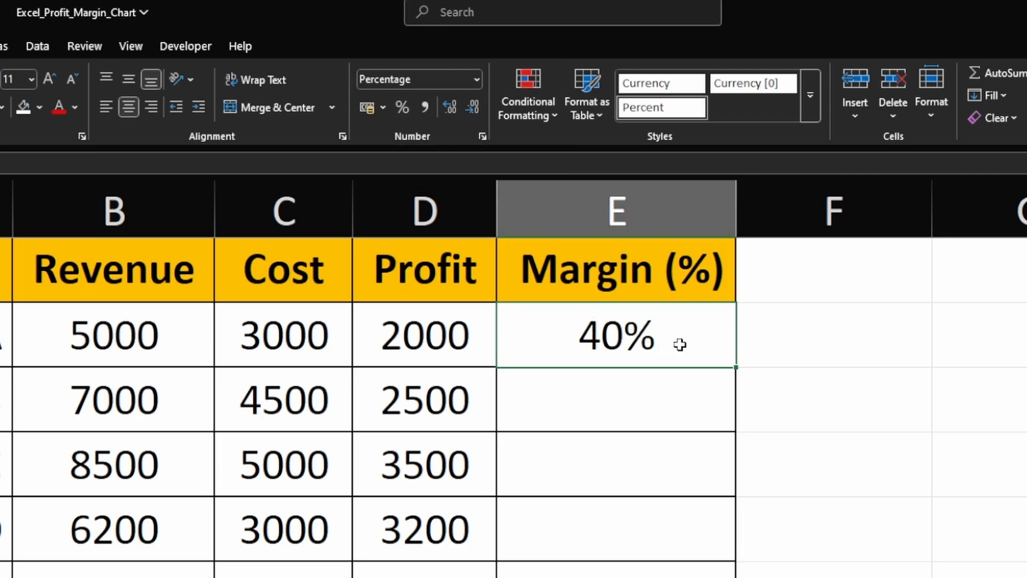
{"action": "left_click_drag", "start_coordinate": [735, 367], "coordinate": [715, 577]}
{"action": "left_click", "coordinate": [794, 521]}
{"action": "left_click", "coordinate": [540, 341]}
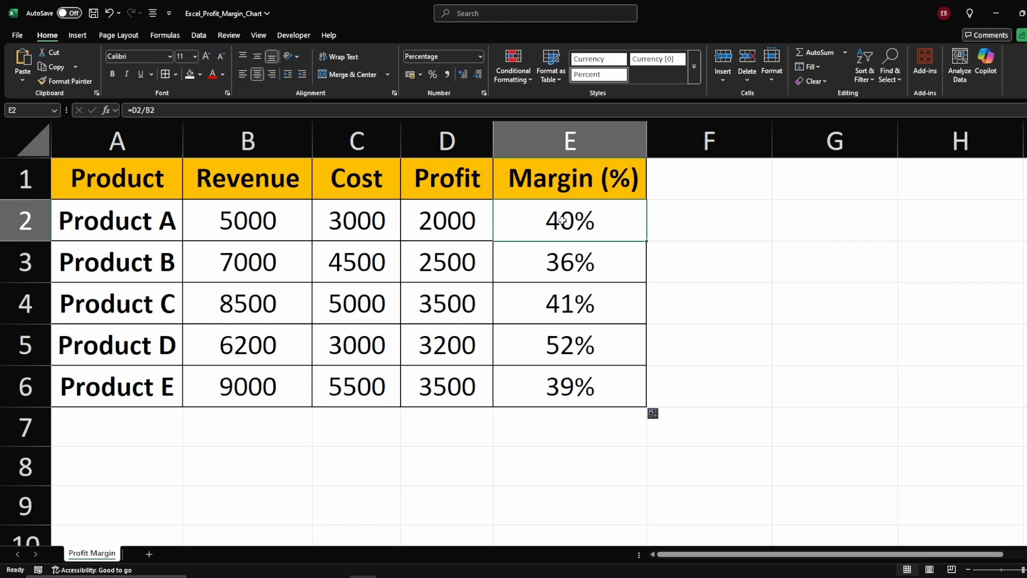
{"action": "left_click", "coordinate": [668, 233]}
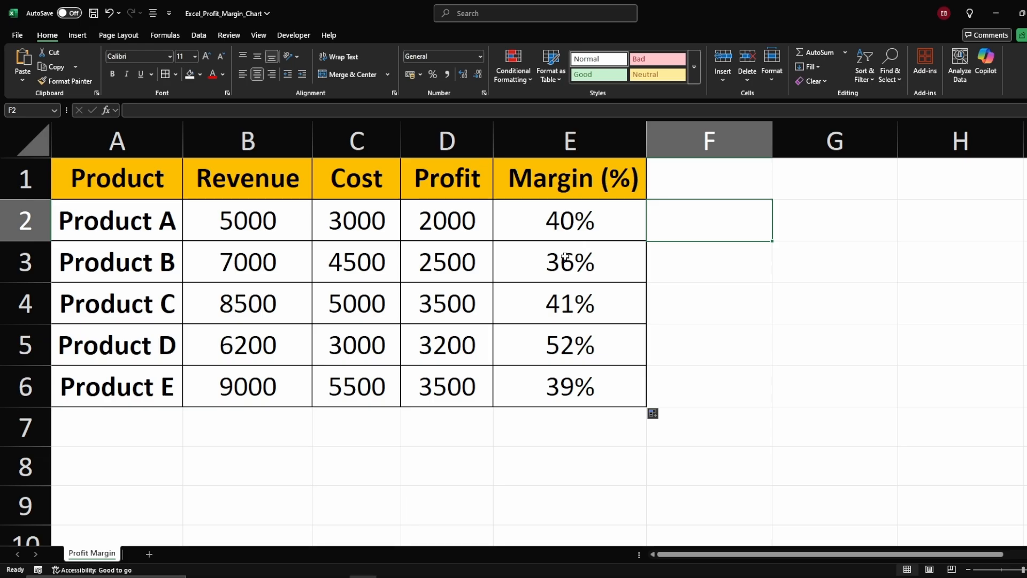
Step: Change the cost of Product A in C2 to 1000
{"action": "left_click", "coordinate": [340, 226]}
{"action": "type", "text": "1000"}
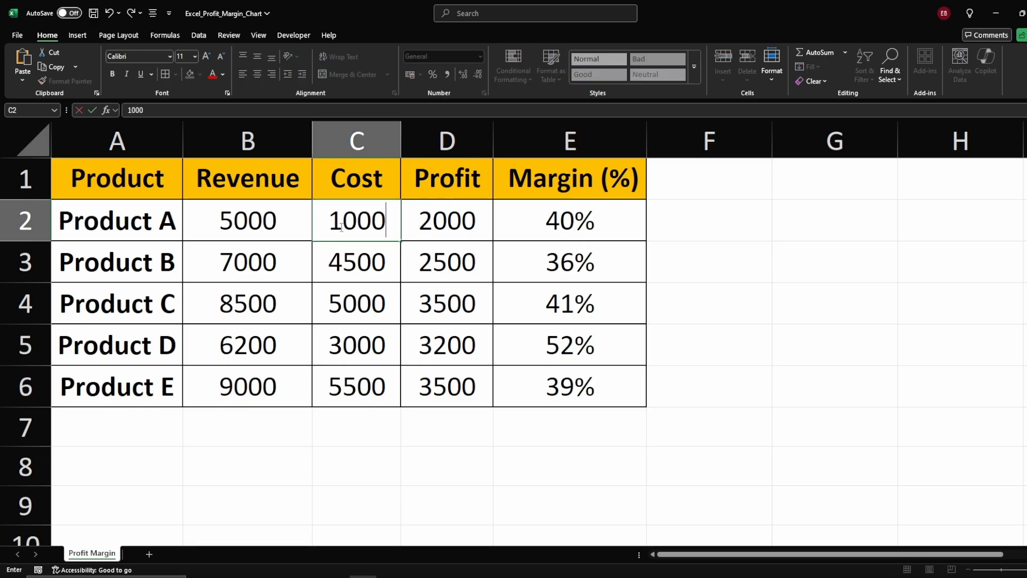
{"action": "key", "text": "Return"}
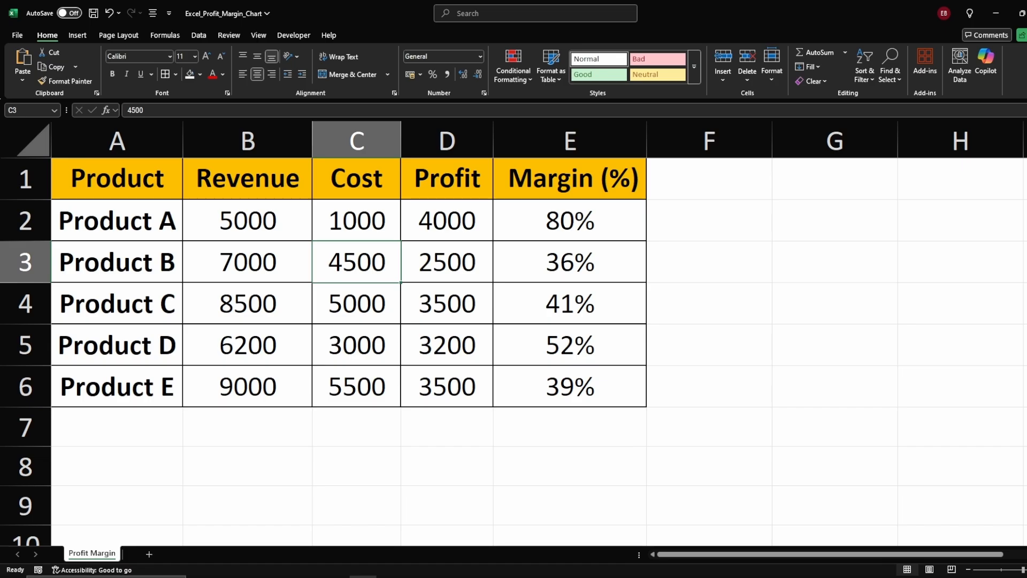
Step: Switch to the WACC workbook and review the equity, debt, cost of equity, cost of debt and tax rate inputs
{"action": "key", "text": "alt+Tab"}
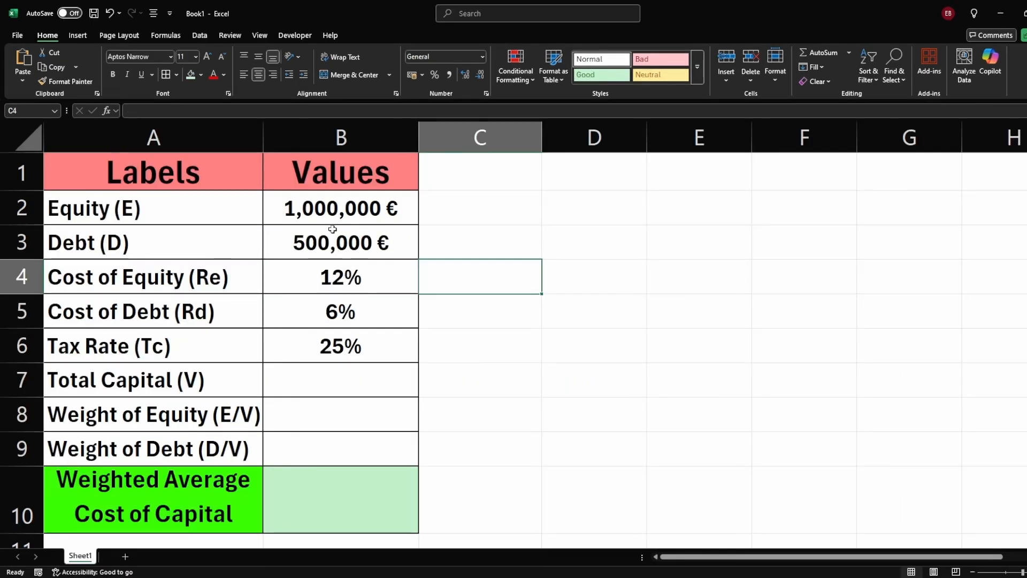
{"action": "left_click", "coordinate": [276, 217]}
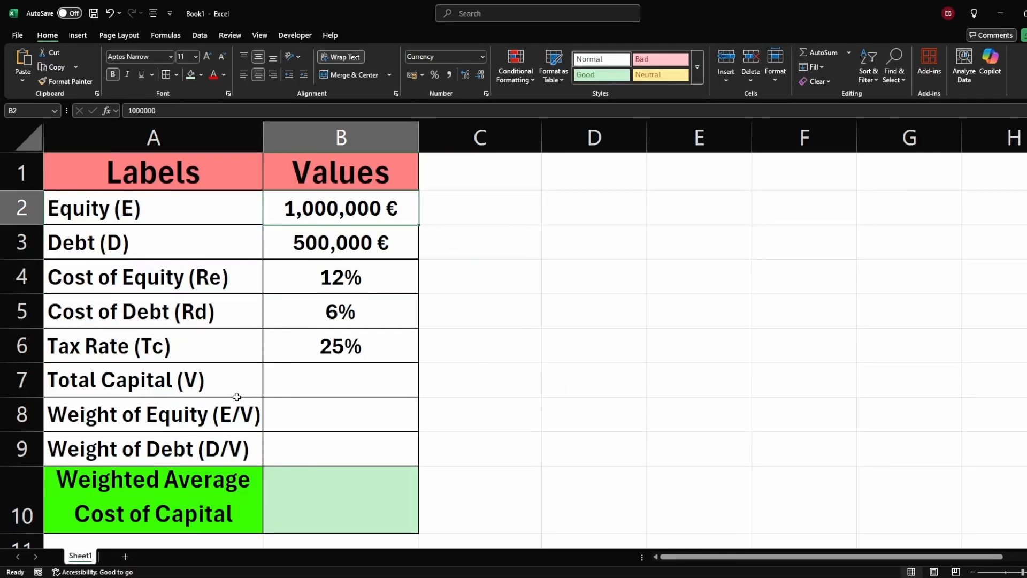
{"action": "left_click", "coordinate": [222, 475]}
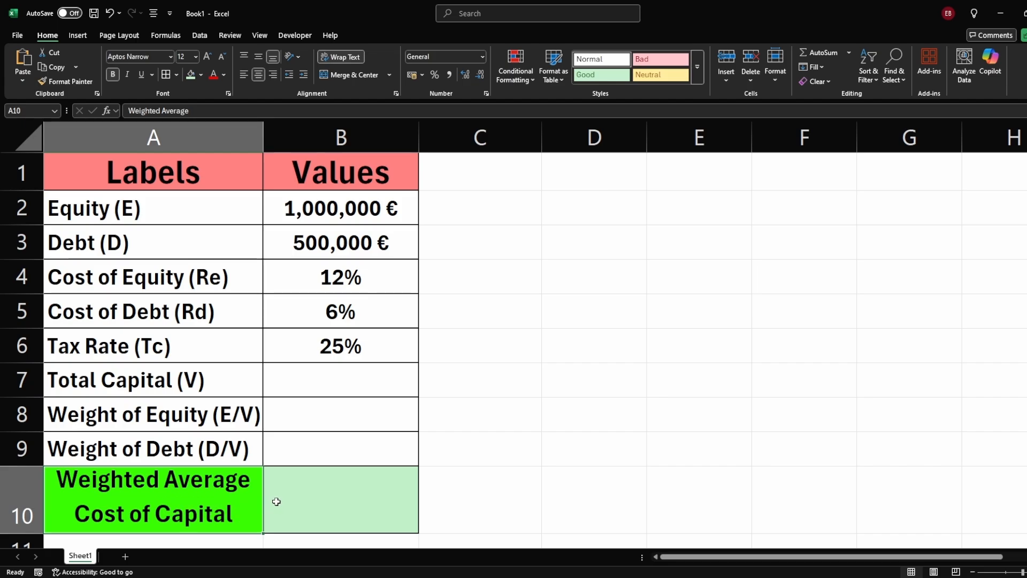
{"action": "left_click", "coordinate": [175, 214]}
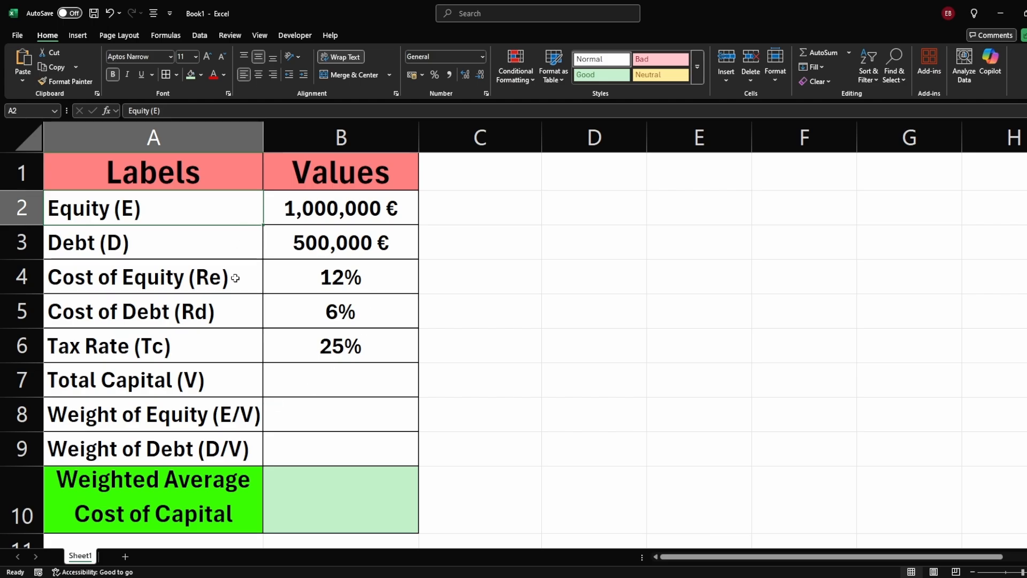
{"action": "left_click_drag", "start_coordinate": [224, 277], "coordinate": [235, 347]}
{"action": "left_click", "coordinate": [321, 217]}
{"action": "left_click", "coordinate": [131, 214]}
{"action": "left_click", "coordinate": [330, 219]}
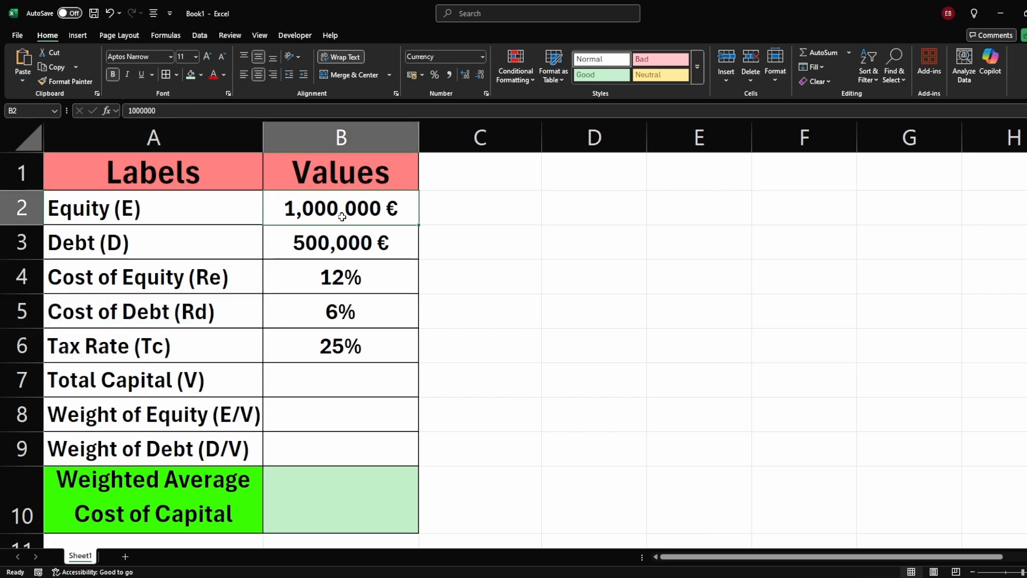
{"action": "left_click", "coordinate": [208, 250]}
{"action": "left_click", "coordinate": [275, 251]}
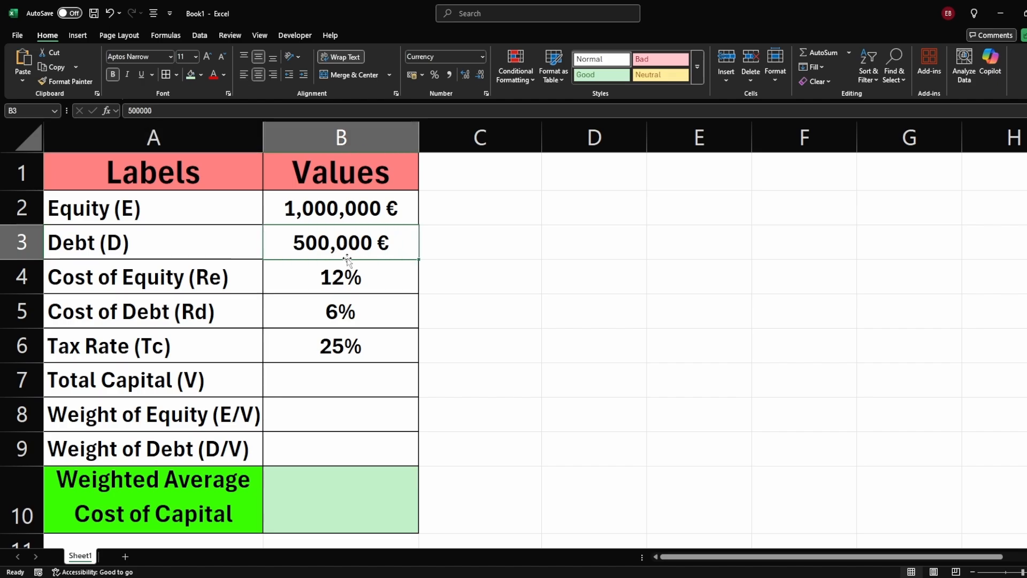
{"action": "left_click", "coordinate": [182, 281]}
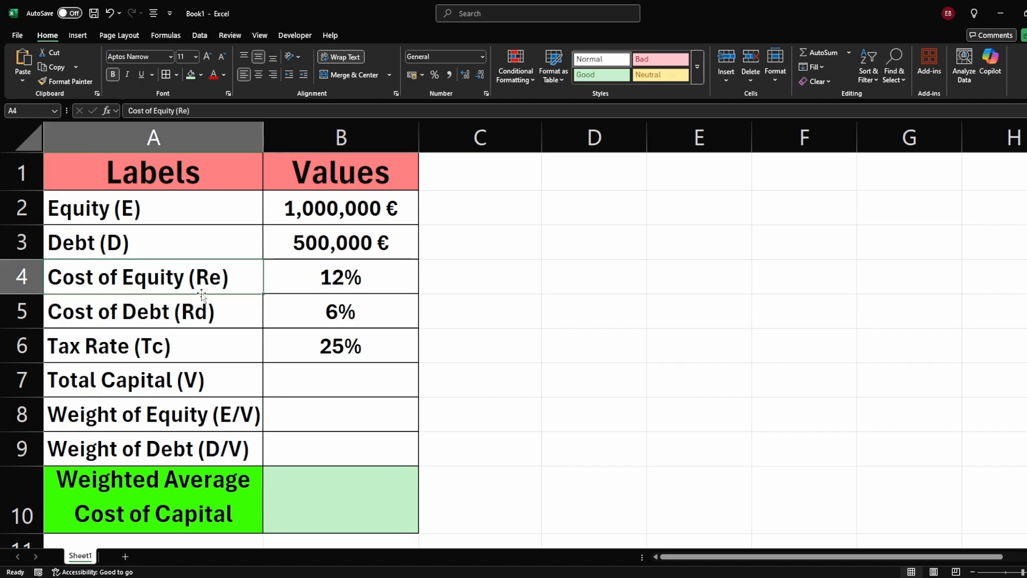
Step: Enter the total capital formula =B2+B3 in B7
{"action": "left_click", "coordinate": [325, 287]}
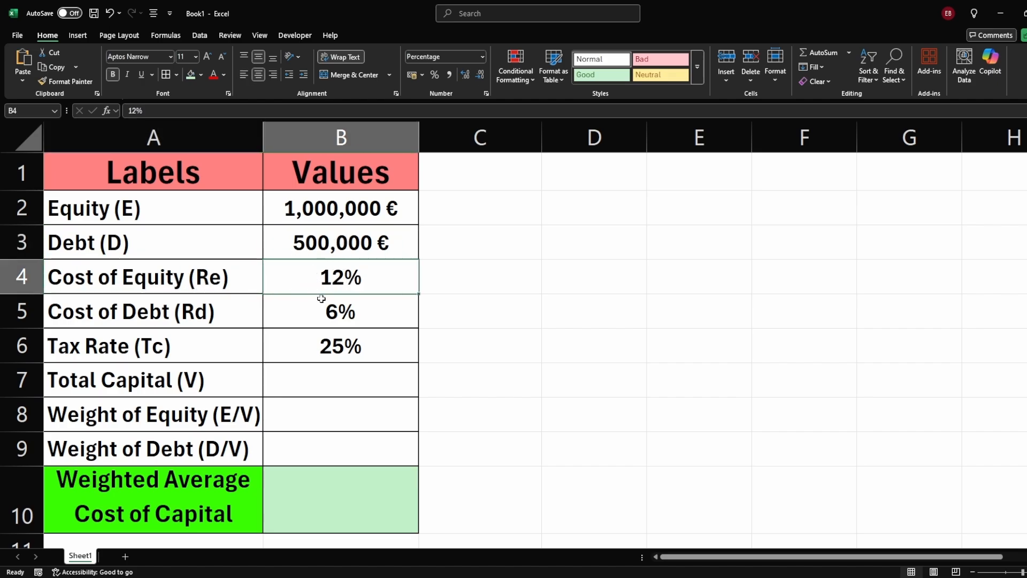
{"action": "left_click", "coordinate": [162, 315]}
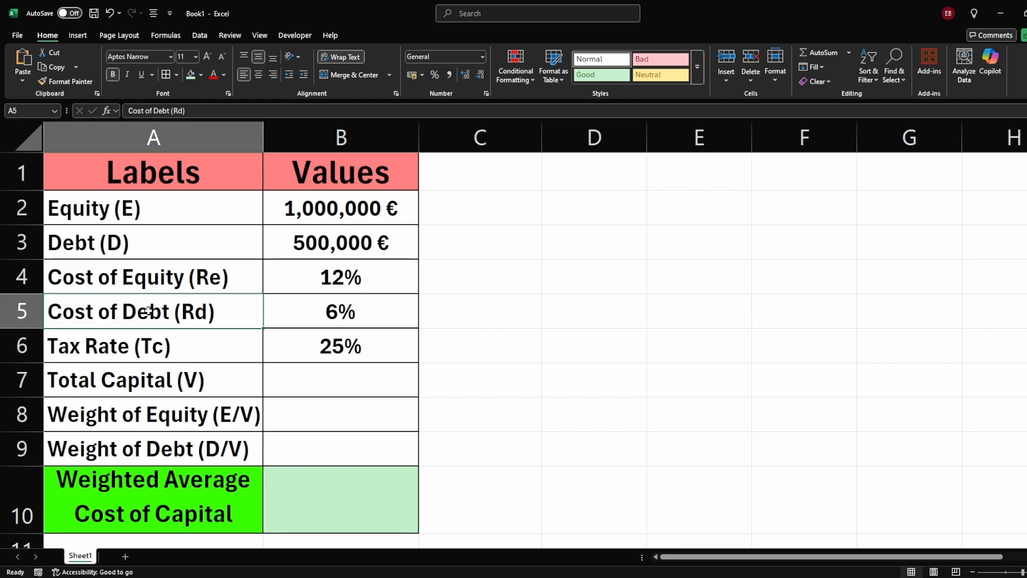
{"action": "left_click", "coordinate": [329, 319]}
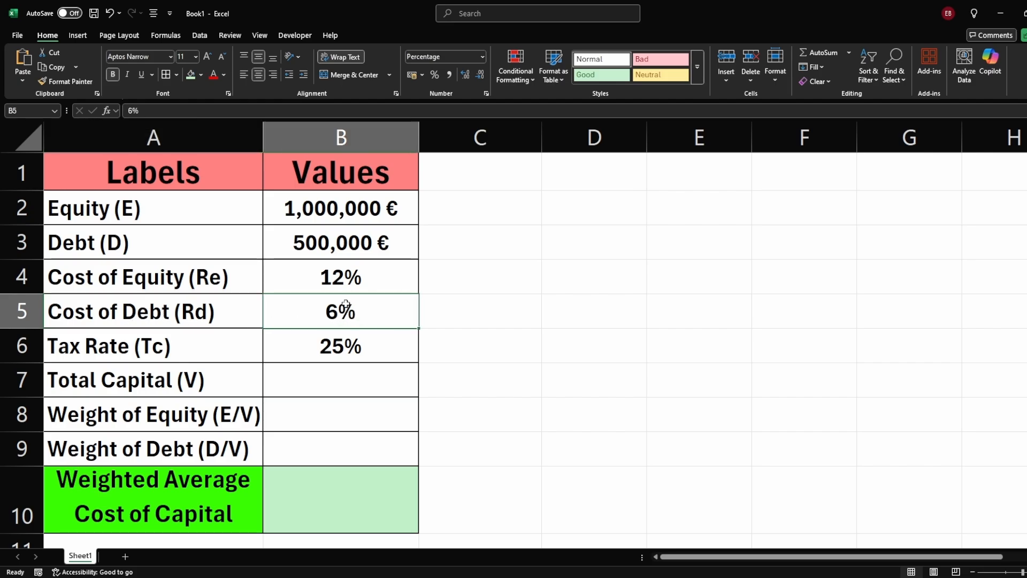
{"action": "left_click", "coordinate": [306, 342]}
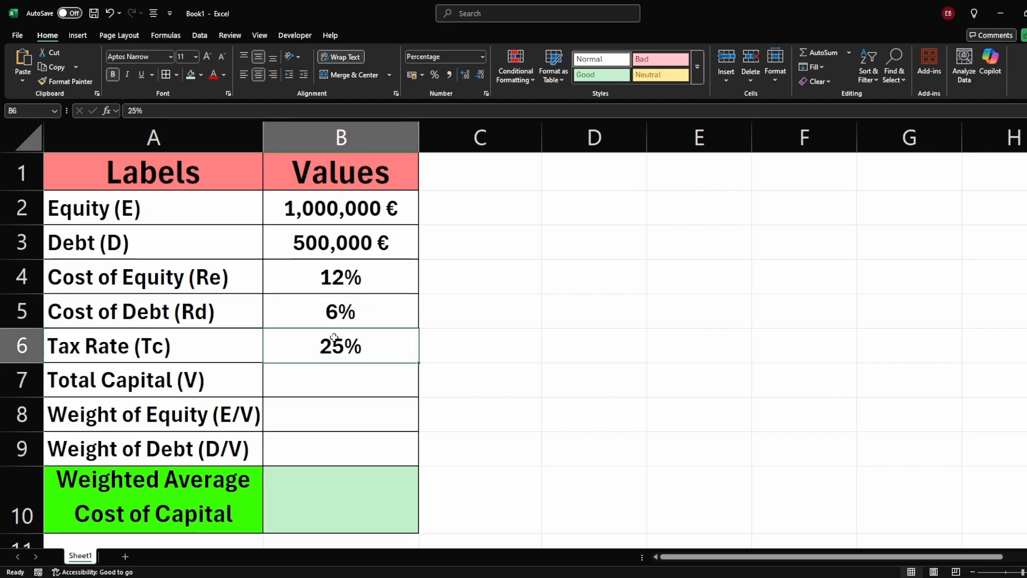
{"action": "left_click", "coordinate": [338, 387]}
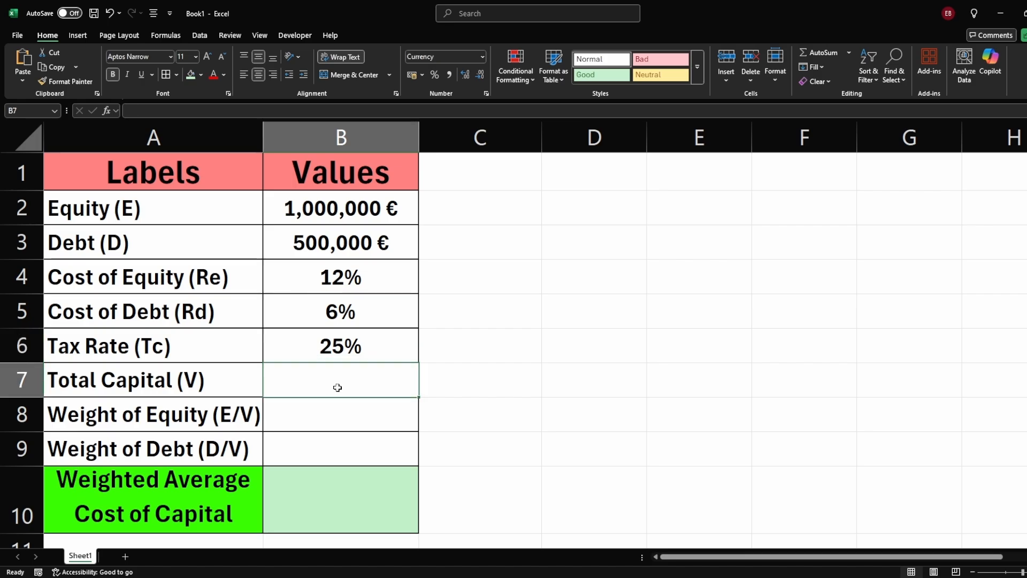
{"action": "type", "text": "="}
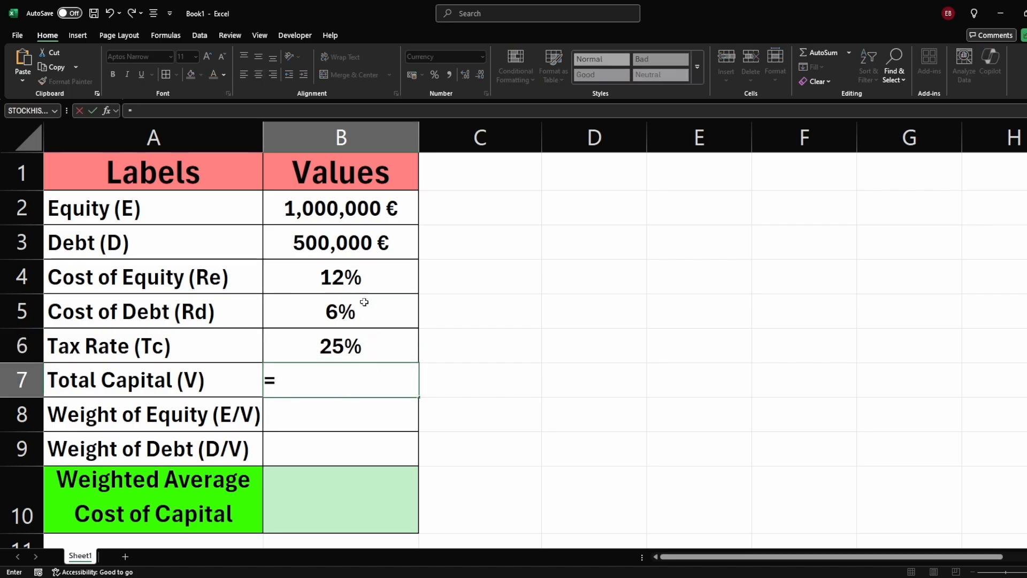
{"action": "left_click", "coordinate": [334, 216]}
{"action": "type", "text": "+"}
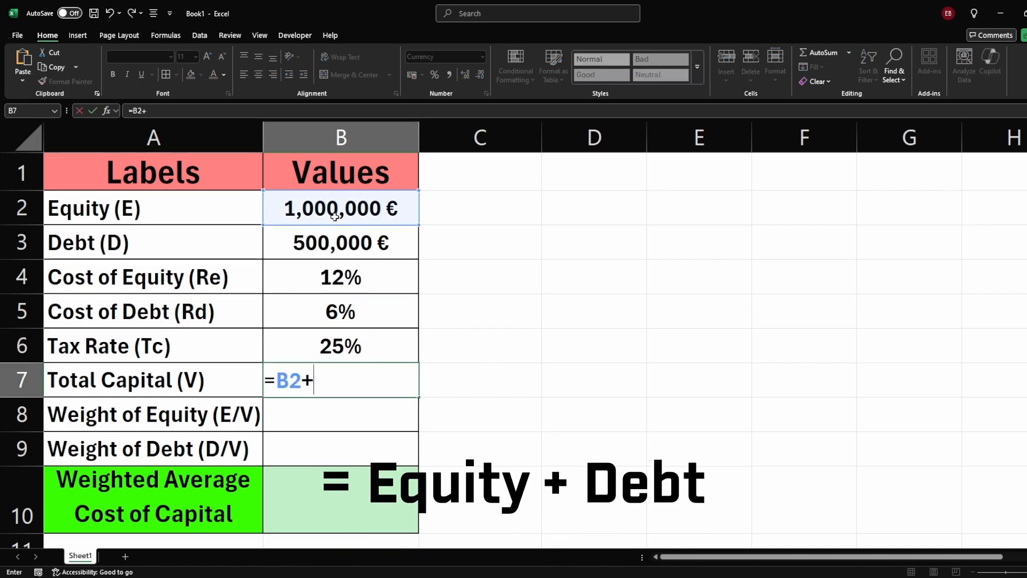
{"action": "left_click", "coordinate": [337, 239]}
{"action": "key", "text": "Return"}
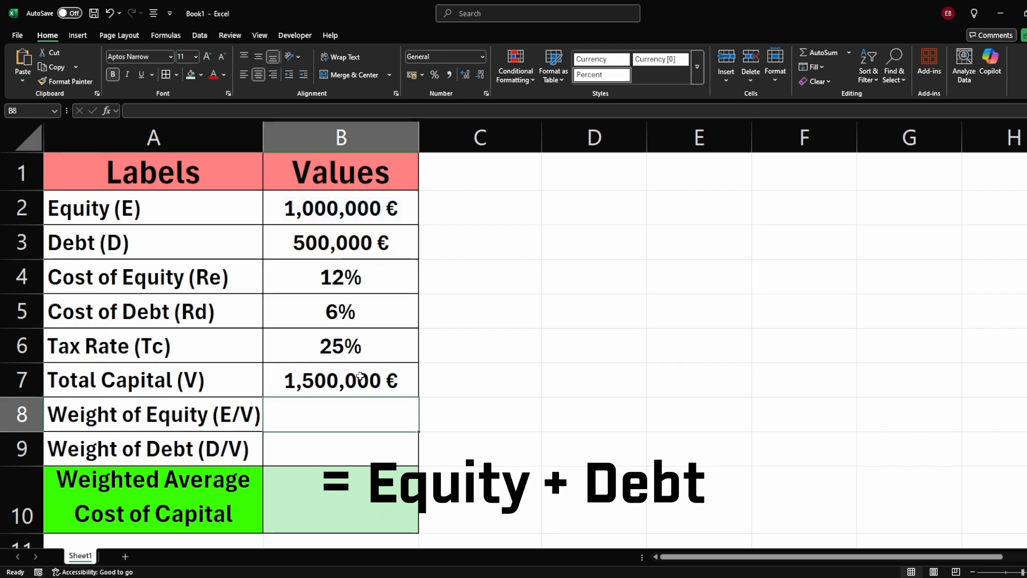
Step: Enter the weight of equity formula =B2/B7 in B8
{"action": "left_click", "coordinate": [354, 385]}
{"action": "left_click", "coordinate": [337, 418]}
{"action": "type", "text": "="}
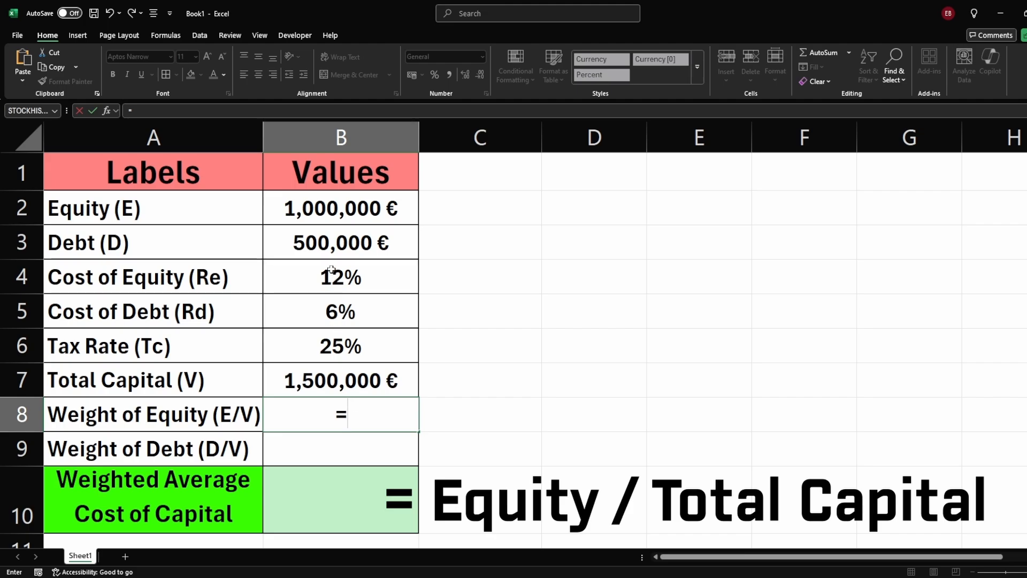
{"action": "left_click", "coordinate": [335, 214]}
{"action": "type", "text": "/"}
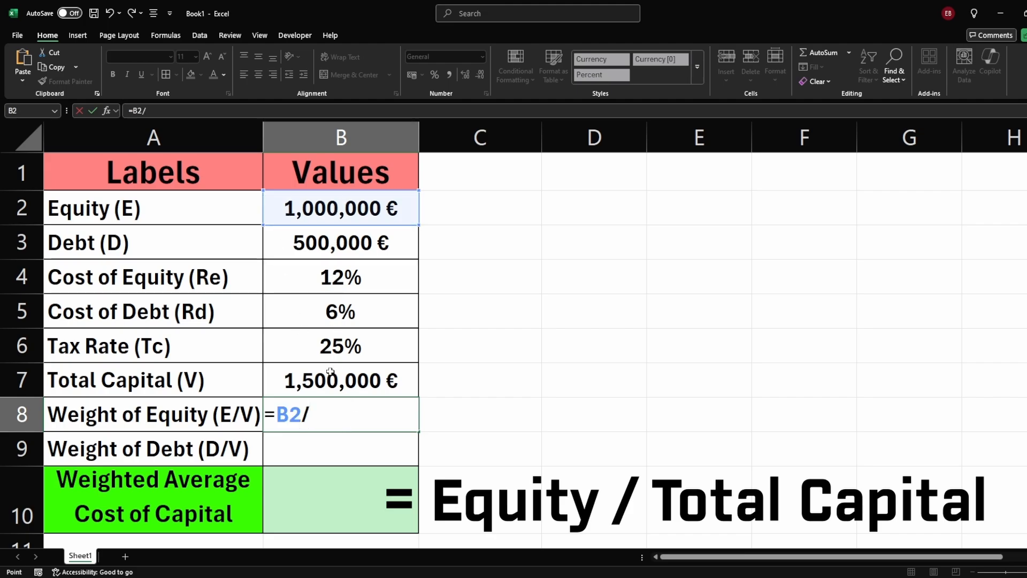
{"action": "left_click", "coordinate": [331, 373]}
{"action": "key", "text": "Return"}
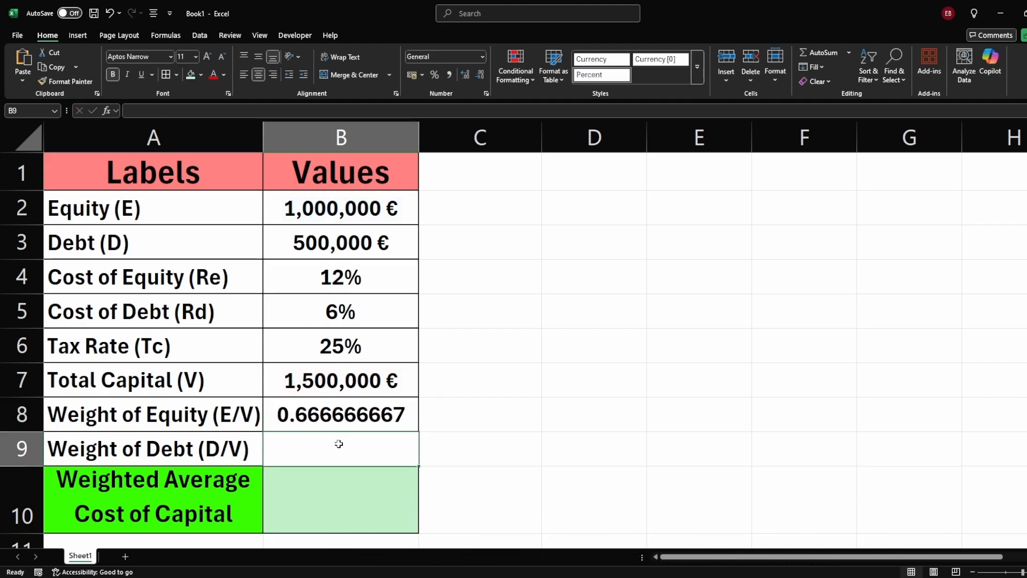
Step: Enter the weight of debt formula =B3/B7 in B9
{"action": "type", "text": "="}
{"action": "left_click", "coordinate": [333, 250]}
{"action": "type", "text": "/"}
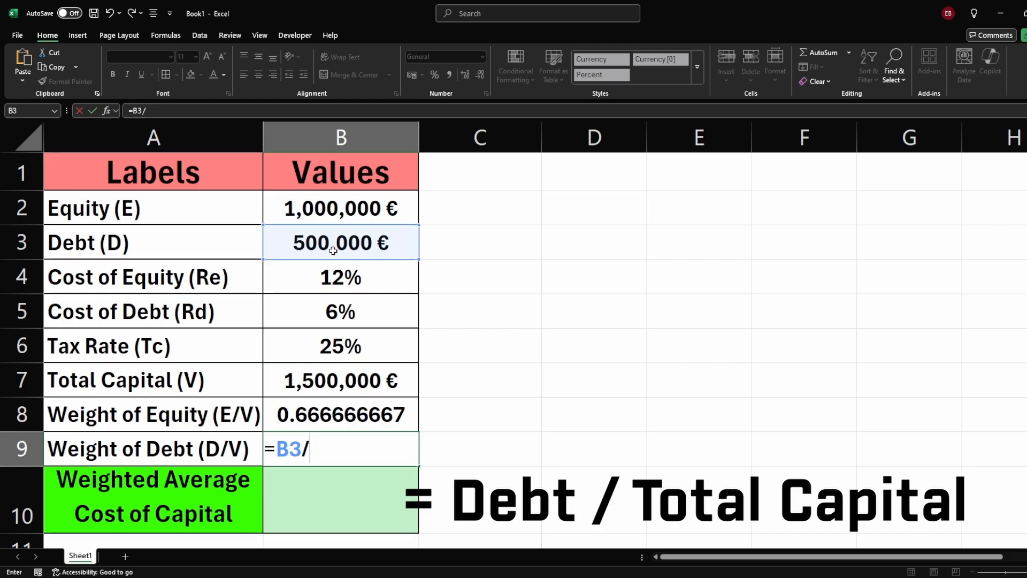
{"action": "left_click", "coordinate": [329, 376]}
{"action": "key", "text": "Return"}
Step: Format the two weight cells B8:B9 as percentages
{"action": "key", "text": "Up"}
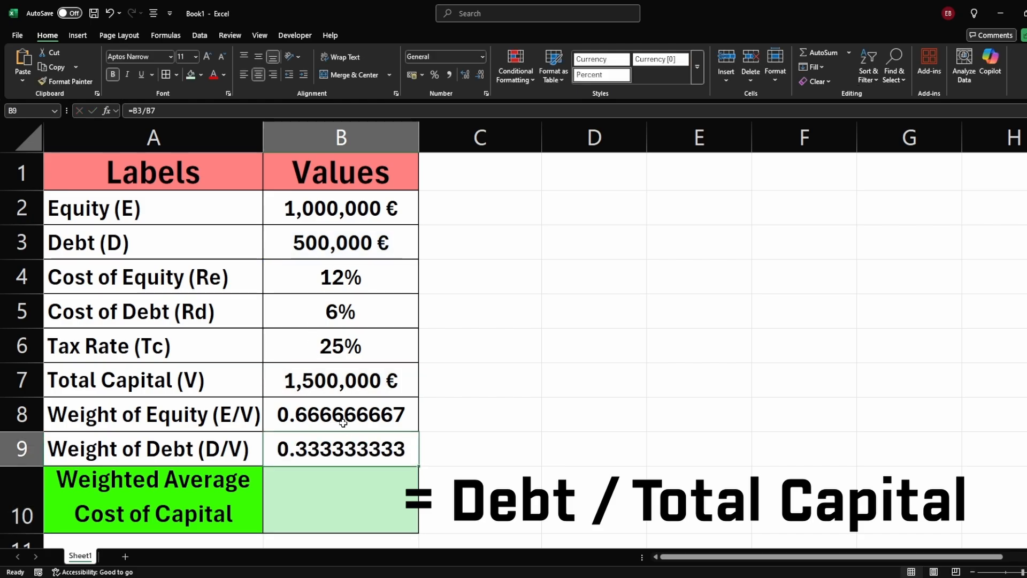
{"action": "left_click_drag", "start_coordinate": [343, 423], "coordinate": [327, 449]}
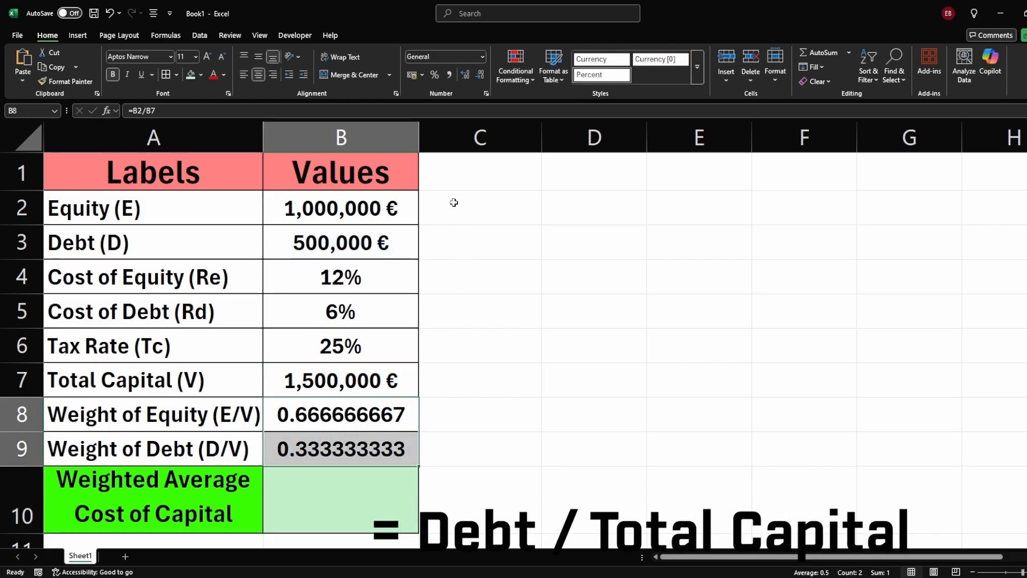
{"action": "left_click", "coordinate": [435, 78]}
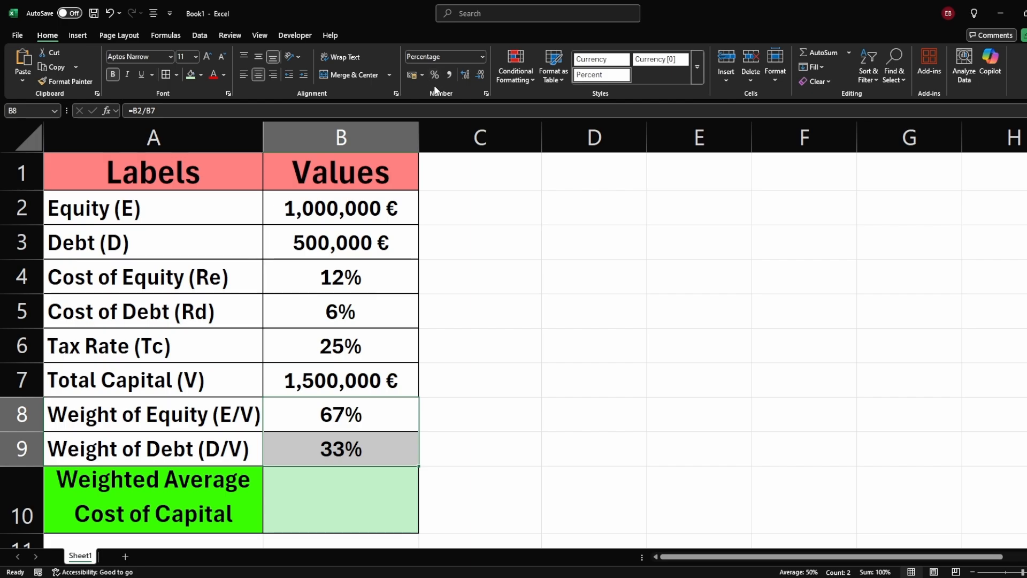
{"action": "left_click", "coordinate": [461, 385]}
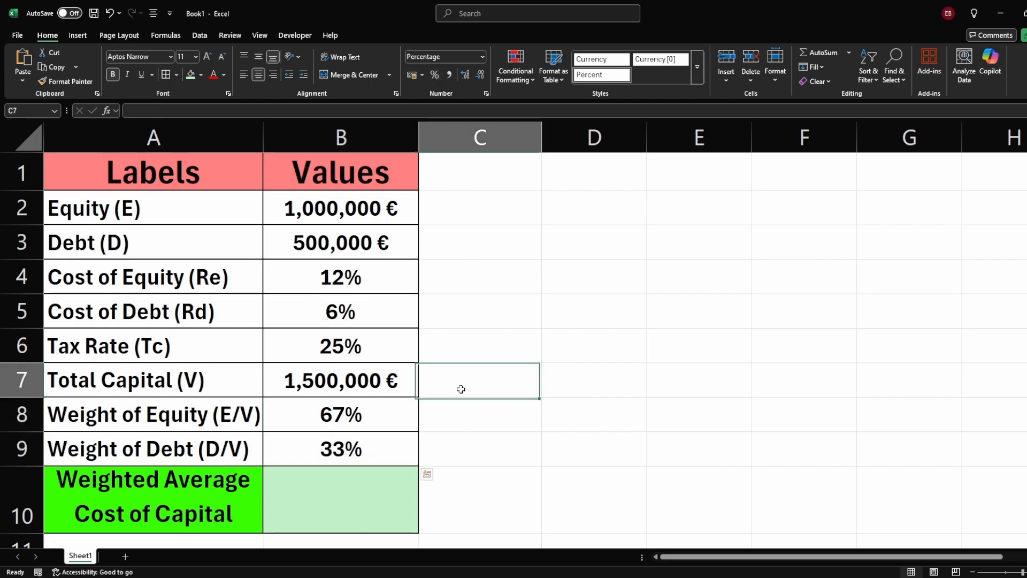
Step: Begin the WACC formula in B10 with the equity term (B4*B8)
{"action": "left_click", "coordinate": [331, 417]}
{"action": "left_click", "coordinate": [312, 487]}
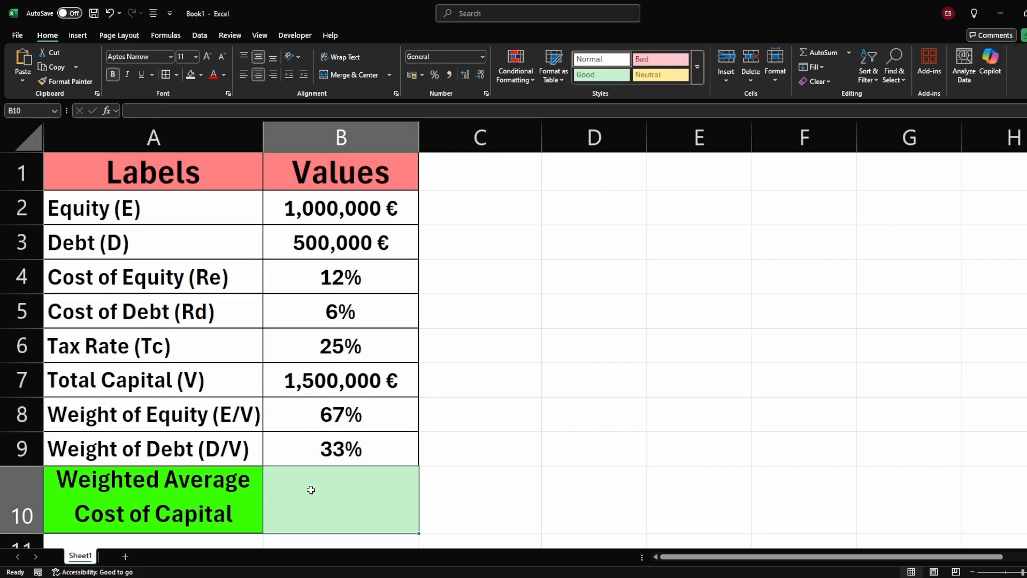
{"action": "type", "text": "=("}
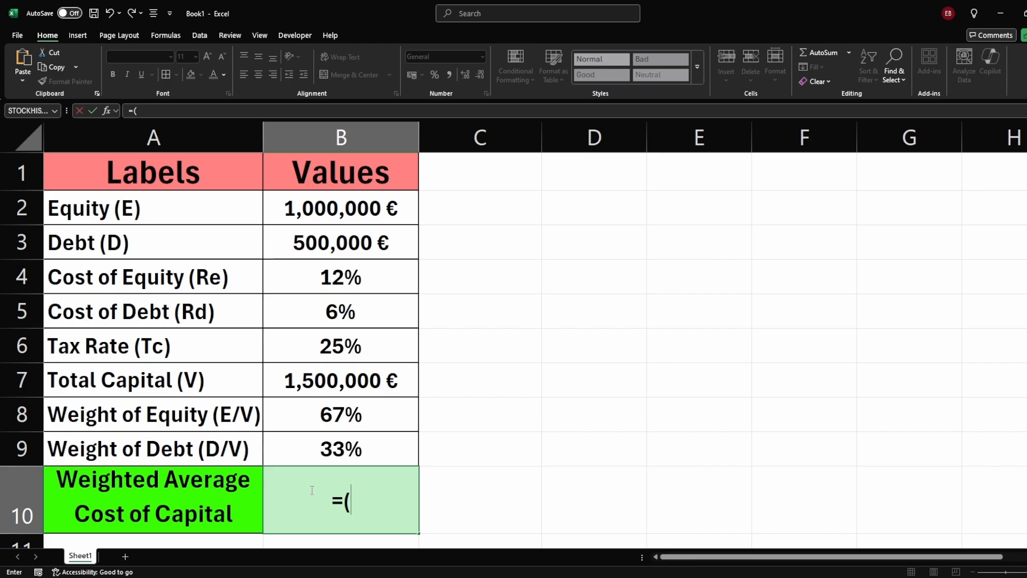
{"action": "left_click", "coordinate": [371, 289]}
{"action": "type", "text": "*"}
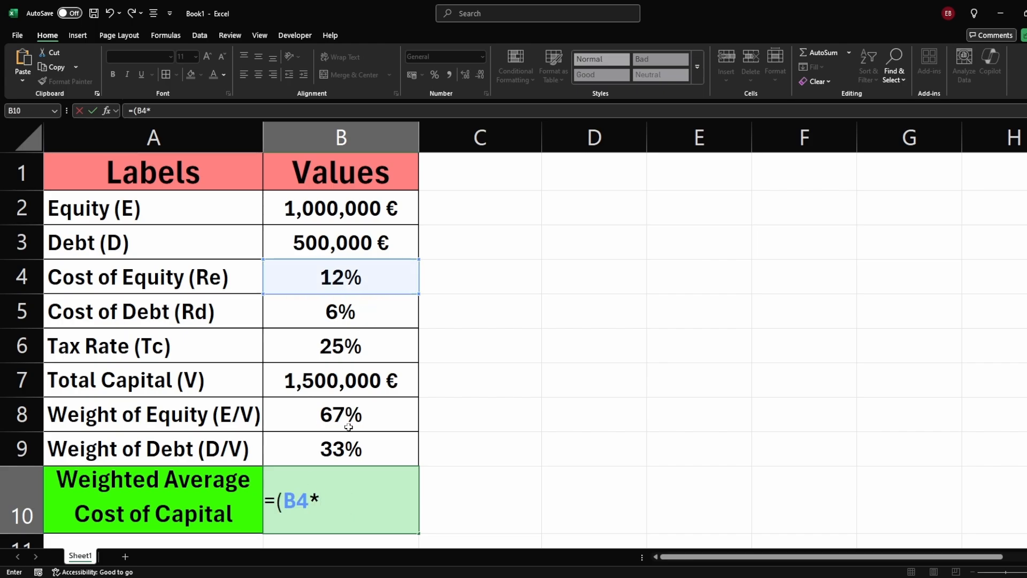
{"action": "left_click", "coordinate": [355, 422]}
{"action": "type", "text": ")"}
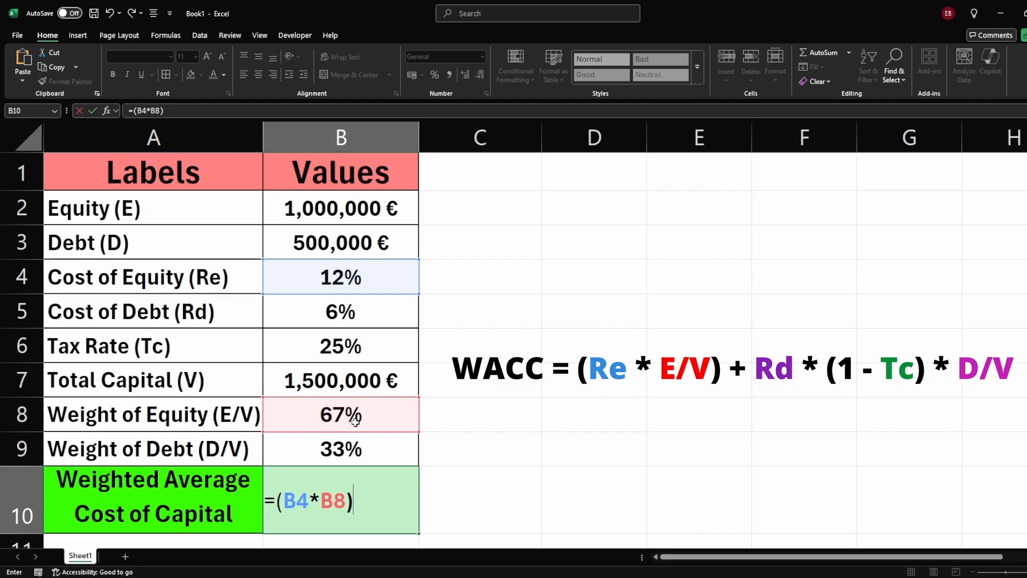
Step: Complete the WACC formula in B10 as =(B4*B8)+B5*(1-B6)*B9
{"action": "left_click", "coordinate": [389, 492]}
{"action": "type", "text": "+"}
{"action": "left_click", "coordinate": [353, 316]}
{"action": "left_click", "coordinate": [398, 503]}
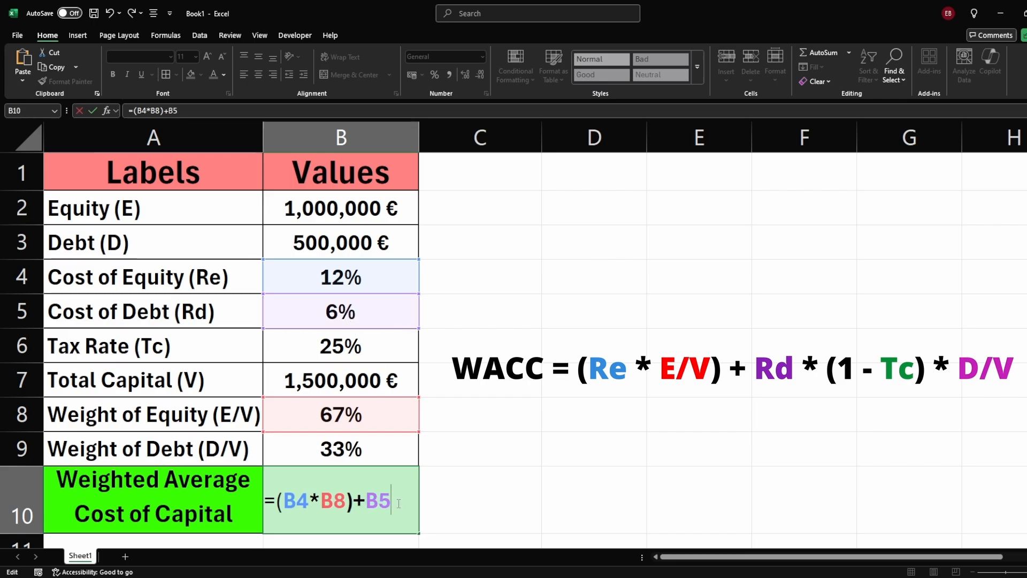
{"action": "type", "text": "*(1"}
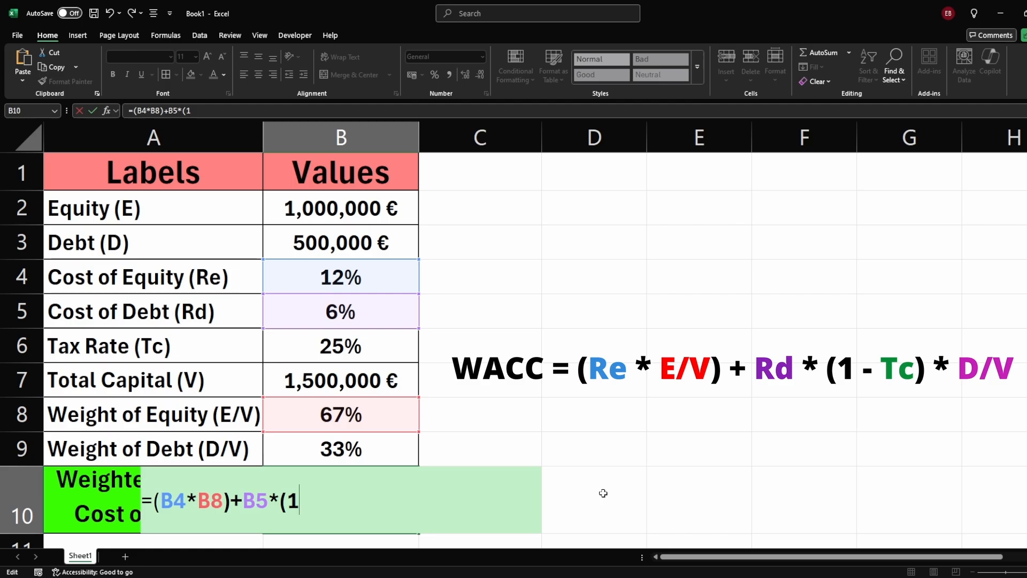
{"action": "type", "text": "-"}
{"action": "left_click", "coordinate": [367, 348]}
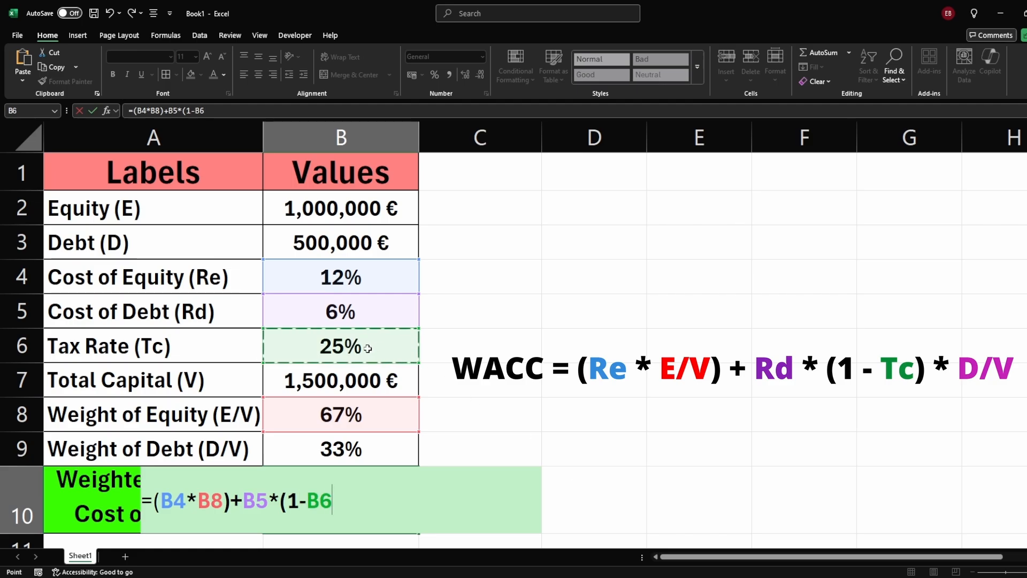
{"action": "type", "text": ")*"}
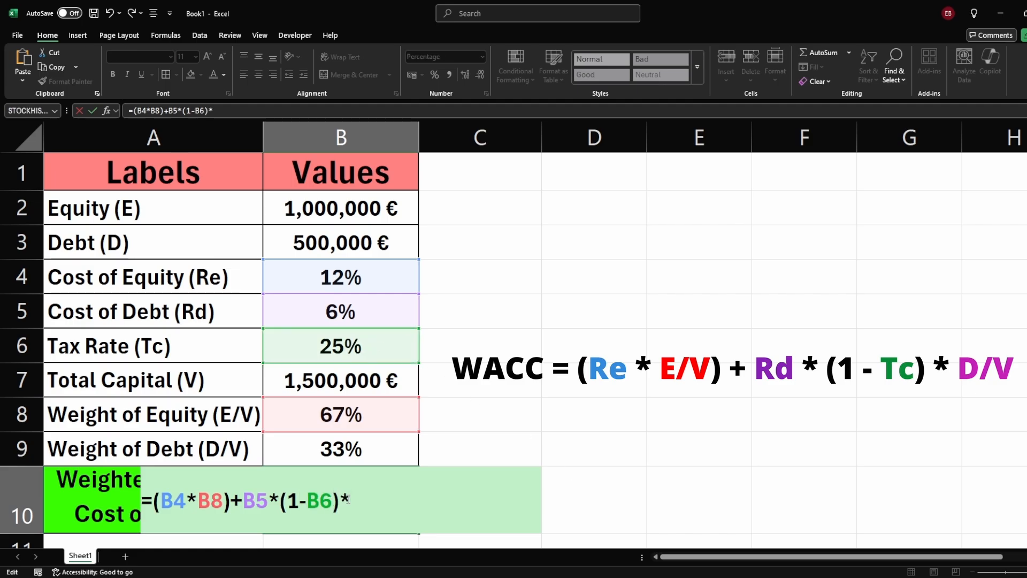
{"action": "left_click", "coordinate": [356, 455]}
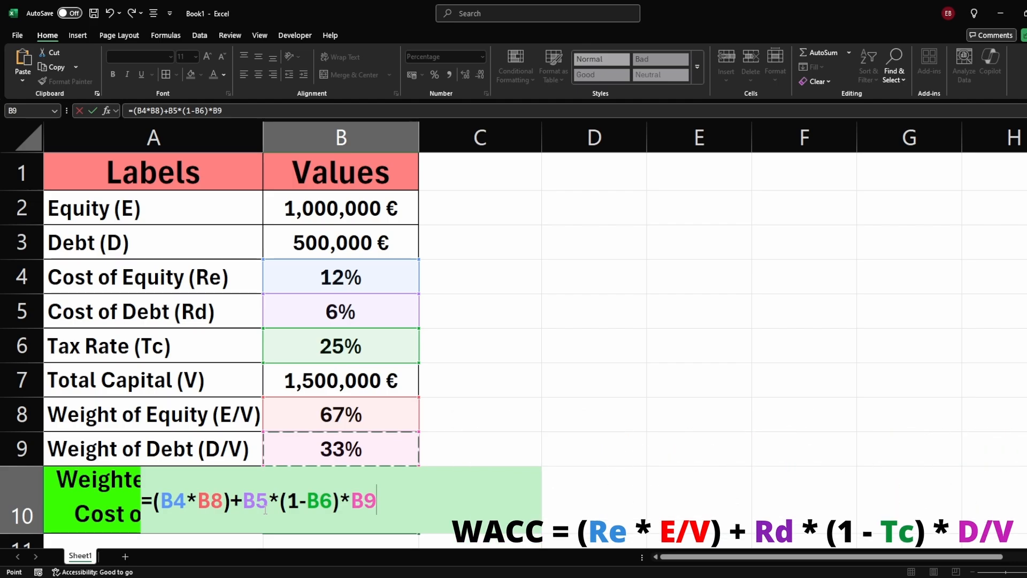
{"action": "left_click", "coordinate": [397, 513]}
{"action": "key", "text": "Return"}
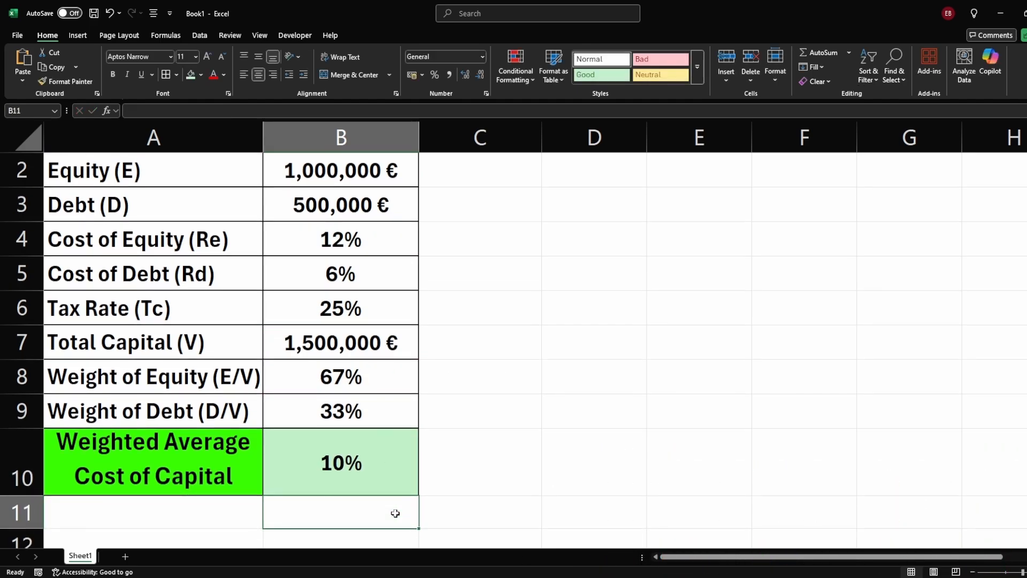
Step: Show the WACC result in B10 with two decimal places
{"action": "left_click", "coordinate": [393, 443]}
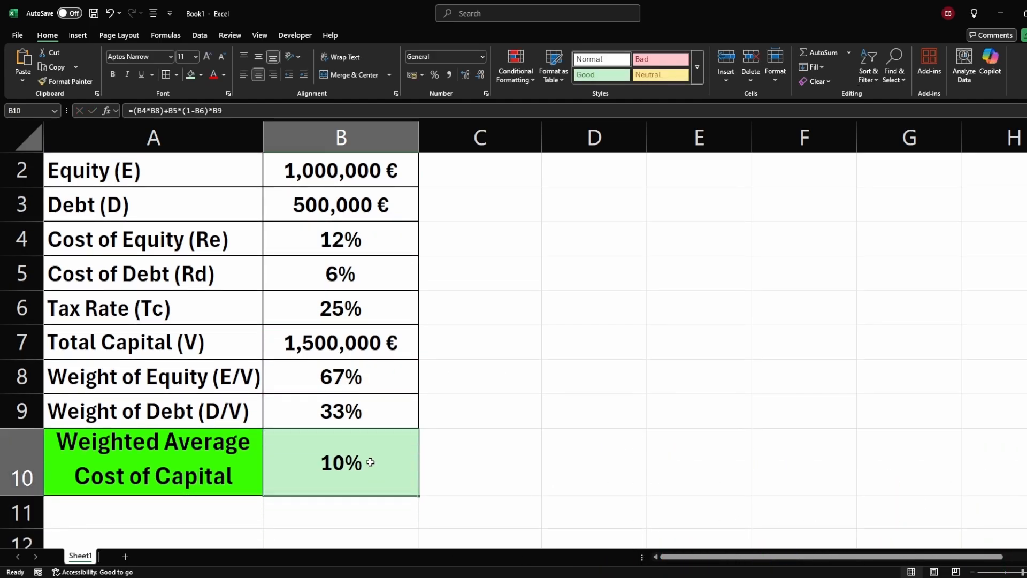
{"action": "left_click", "coordinate": [464, 75]}
{"action": "left_click", "coordinate": [464, 75]}
{"action": "left_click", "coordinate": [465, 75]}
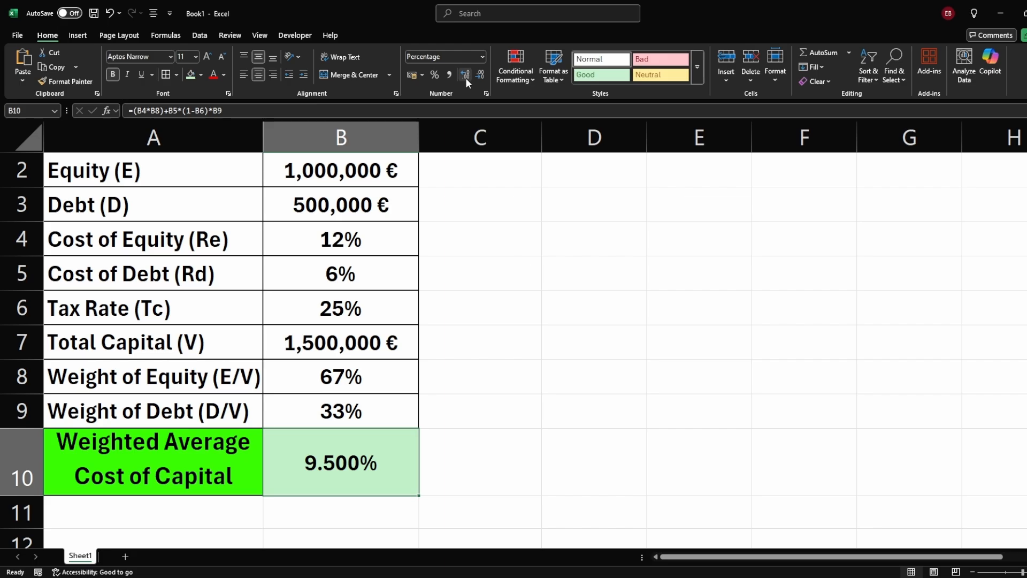
{"action": "scroll", "coordinate": [379, 476], "scroll_direction": "up", "scroll_amount": 1}
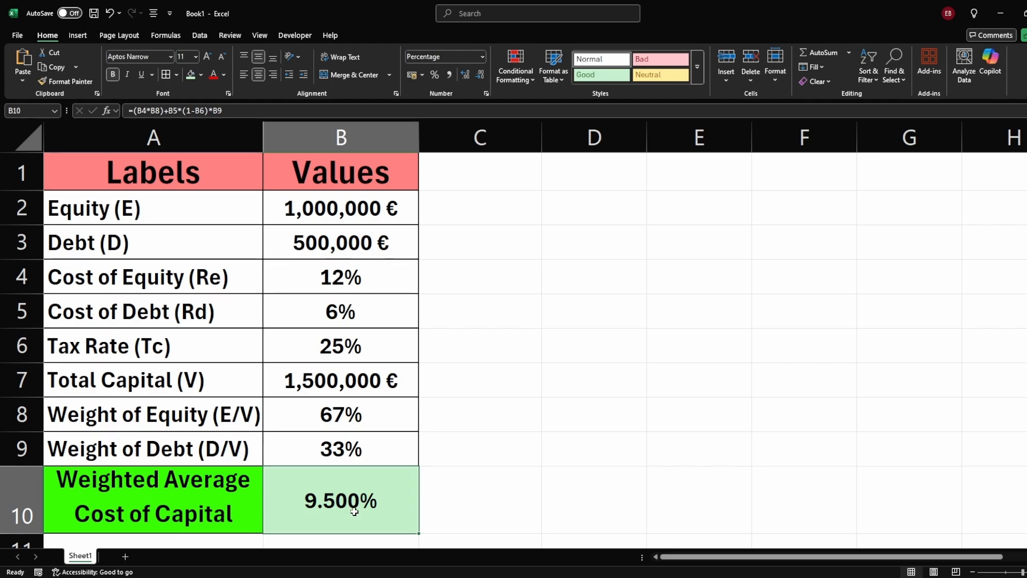
{"action": "left_click", "coordinate": [479, 75]}
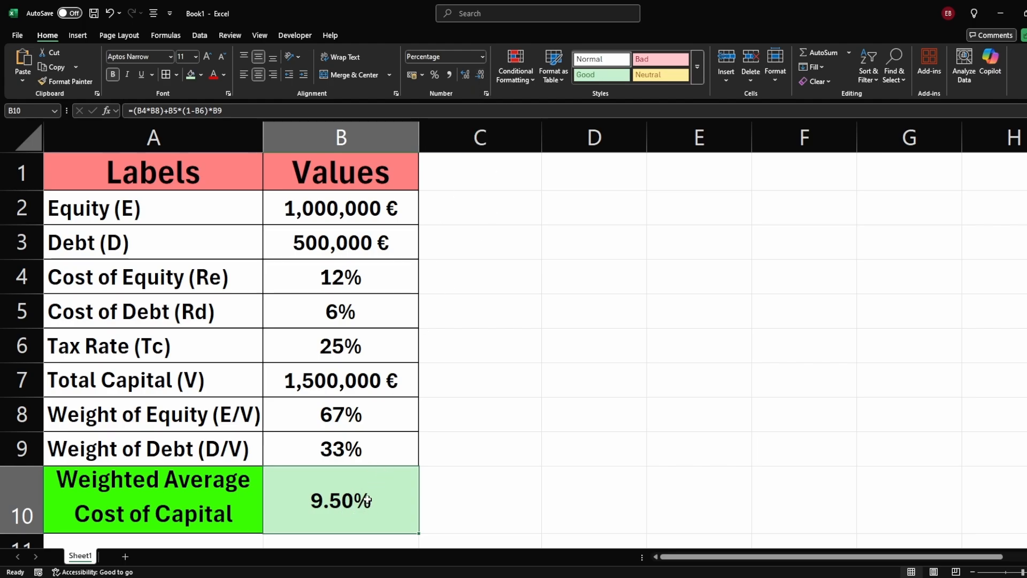
Step: Change the debt value in B3 to 850000
{"action": "scroll", "coordinate": [358, 497], "scroll_direction": "down", "scroll_amount": 1}
{"action": "scroll", "coordinate": [358, 482], "scroll_direction": "up", "scroll_amount": 1}
{"action": "scroll", "coordinate": [407, 487], "scroll_direction": "down", "scroll_amount": 1, "text": "ctrl"}
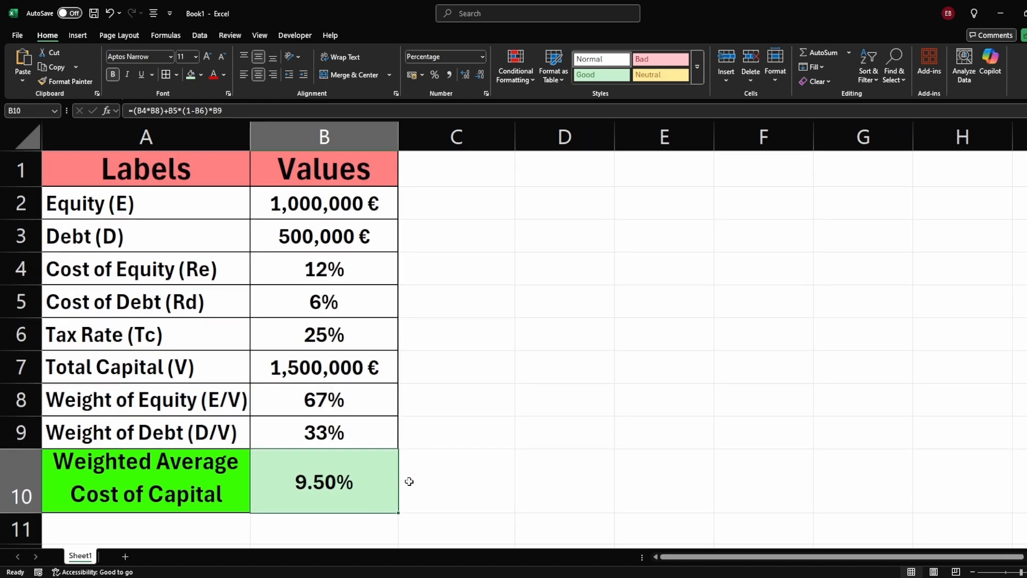
{"action": "left_click", "coordinate": [335, 489]}
{"action": "left_click", "coordinate": [424, 491]}
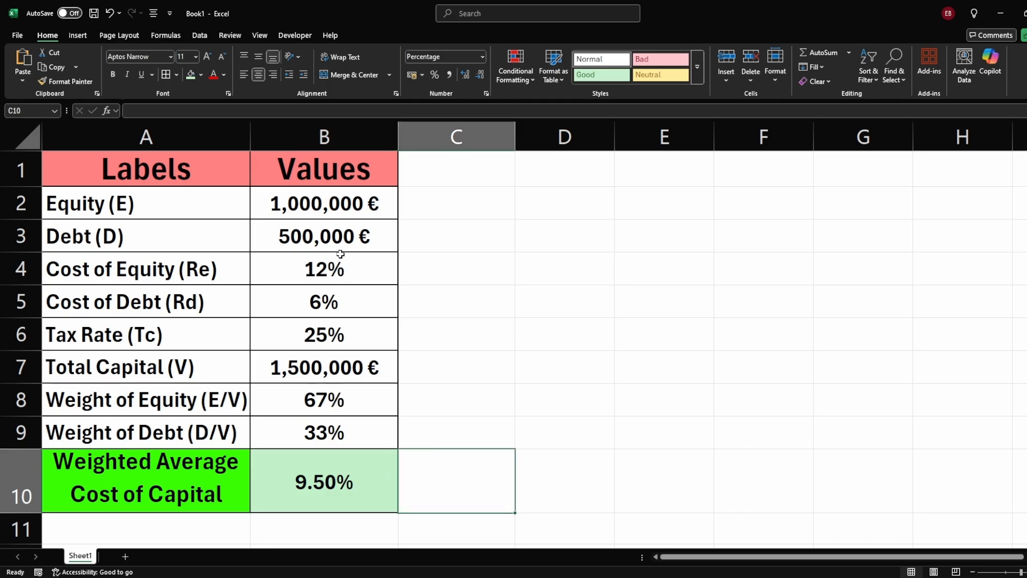
{"action": "double_click", "coordinate": [332, 238]}
{"action": "double_click", "coordinate": [333, 238]}
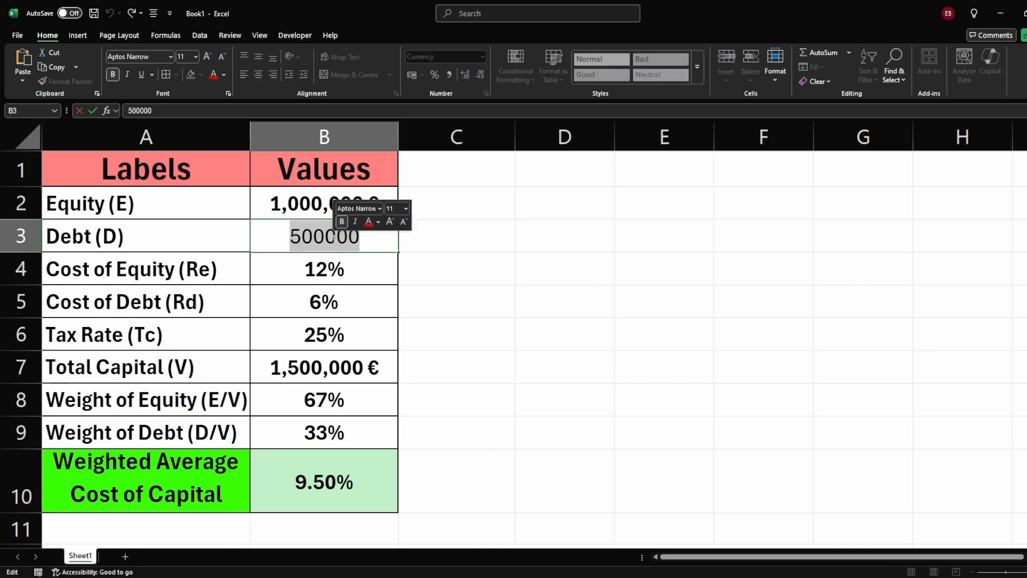
{"action": "type", "text": "850000"}
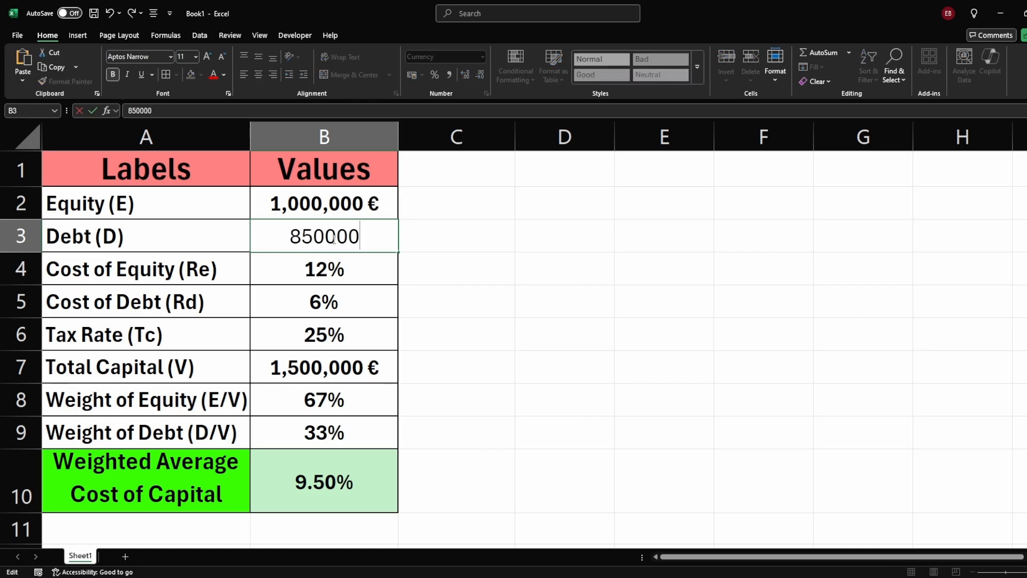
{"action": "key", "text": "Return"}
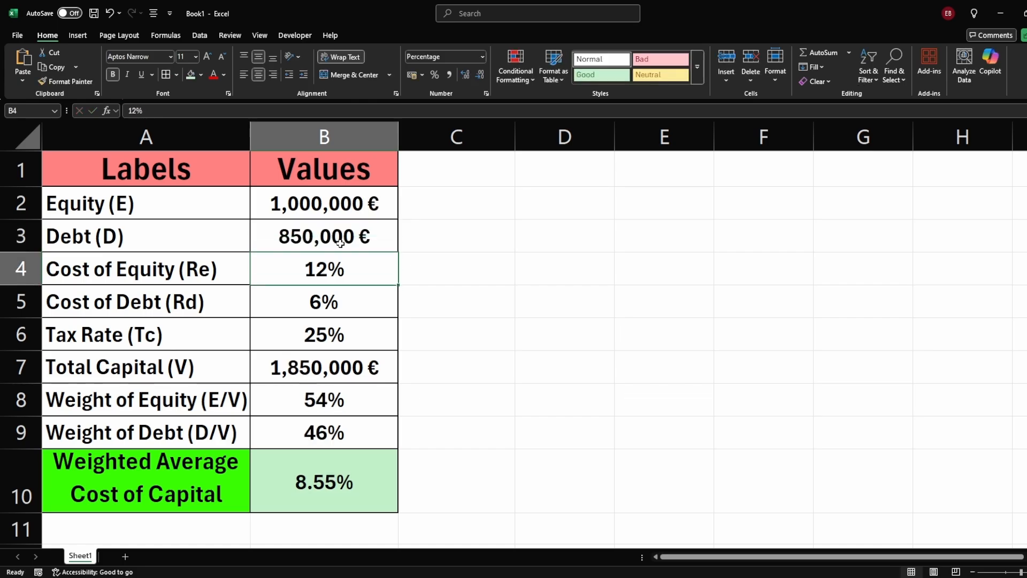
{"action": "left_click", "coordinate": [344, 242]}
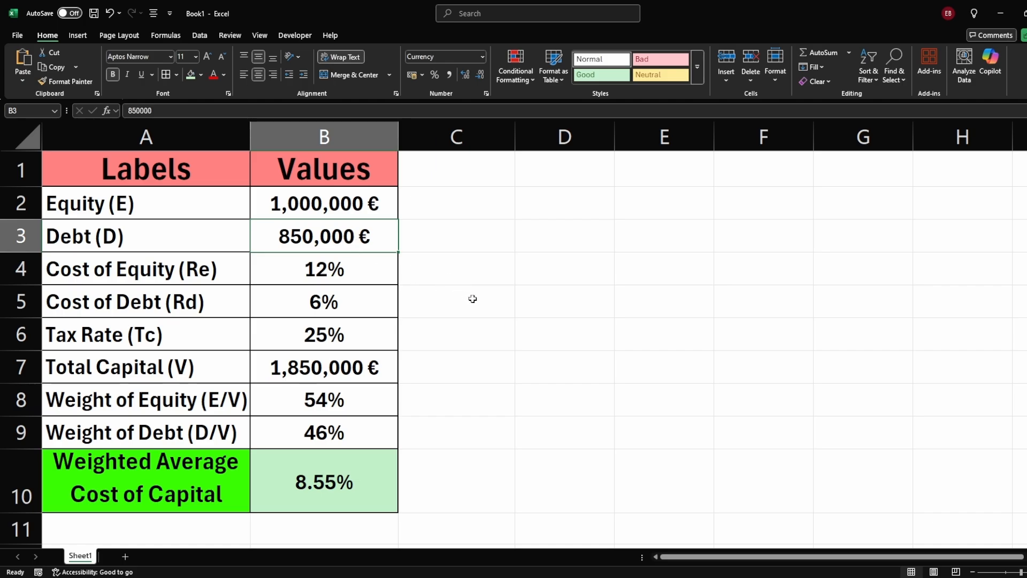
{"action": "key", "text": "ctrl+z"}
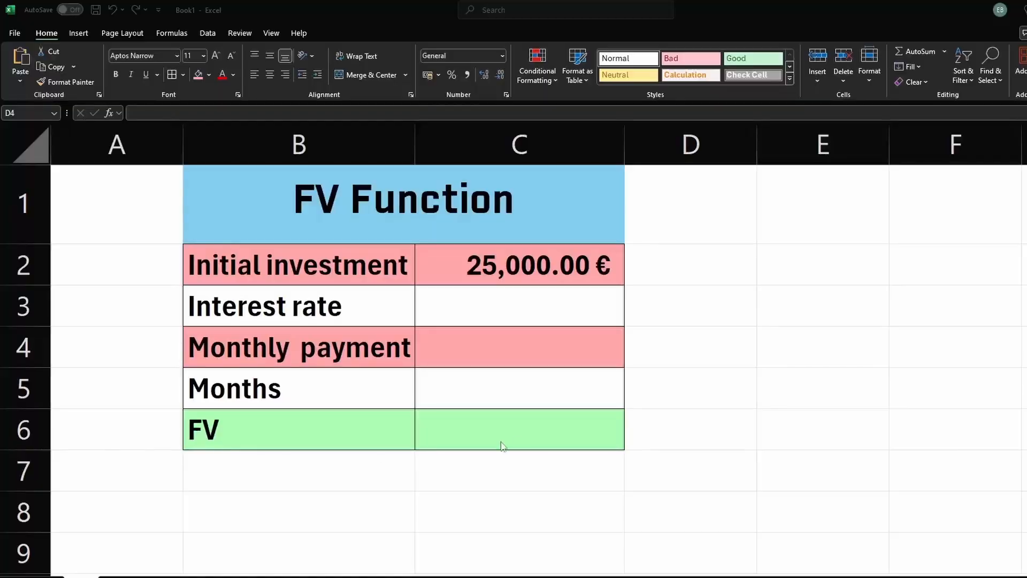
{"action": "left_click", "coordinate": [716, 335]}
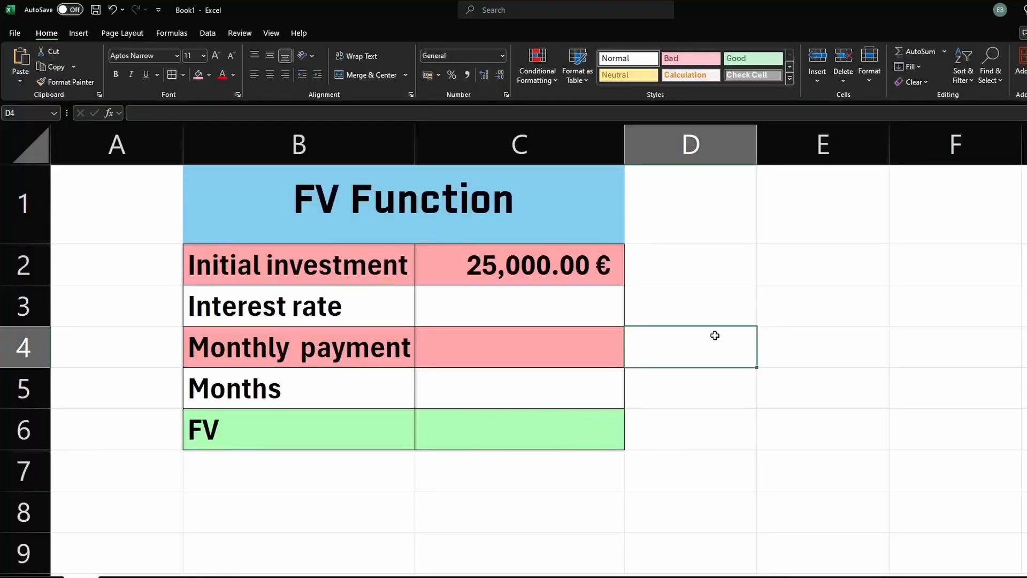
{"action": "left_click", "coordinate": [459, 220]}
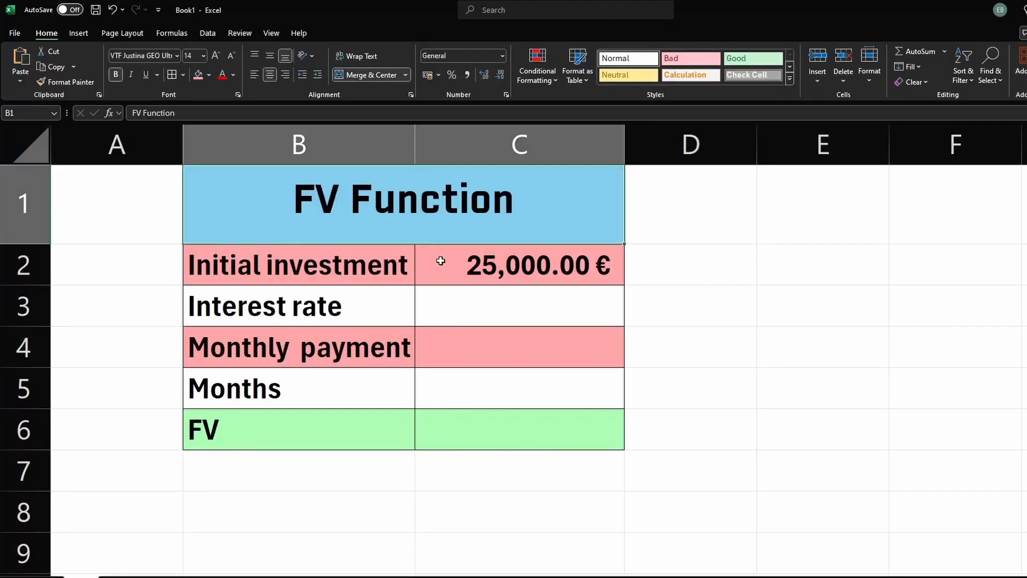
{"action": "left_click", "coordinate": [291, 273]}
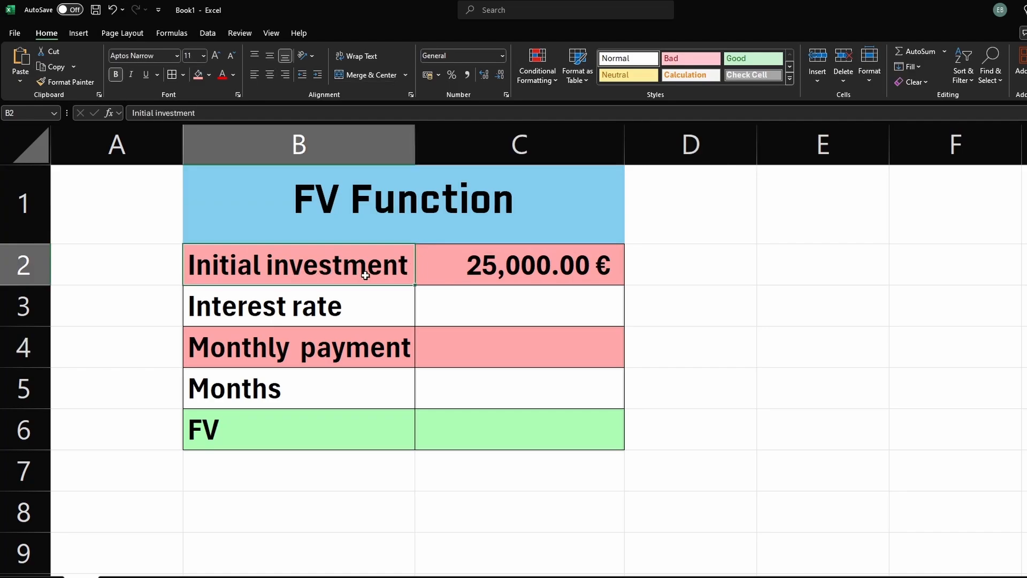
{"action": "left_click", "coordinate": [498, 271]}
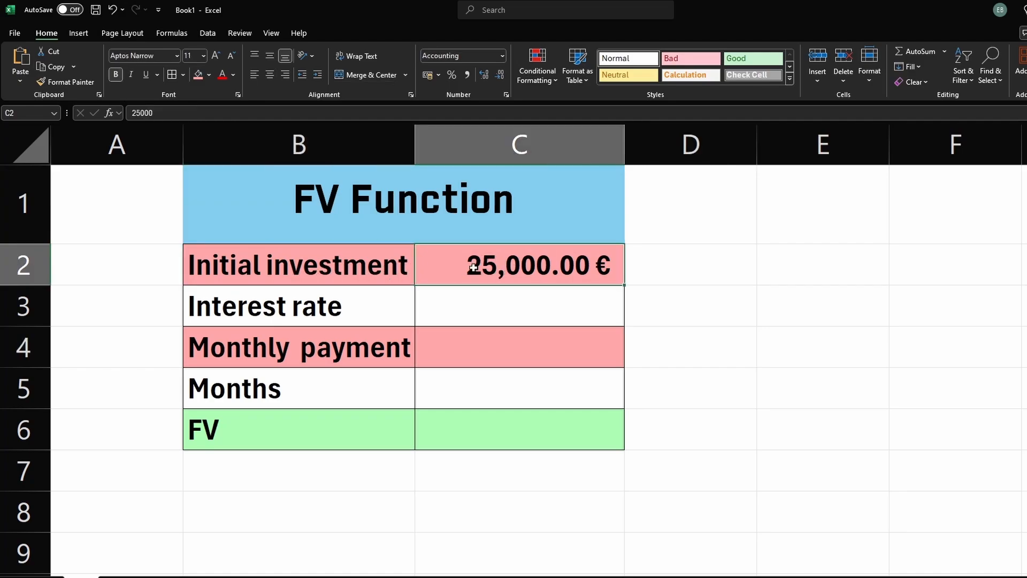
Step: Enter 6% as the interest rate in C3 of the FV Function table
{"action": "left_click", "coordinate": [471, 309]}
{"action": "left_click", "coordinate": [337, 315]}
{"action": "left_click", "coordinate": [449, 315]}
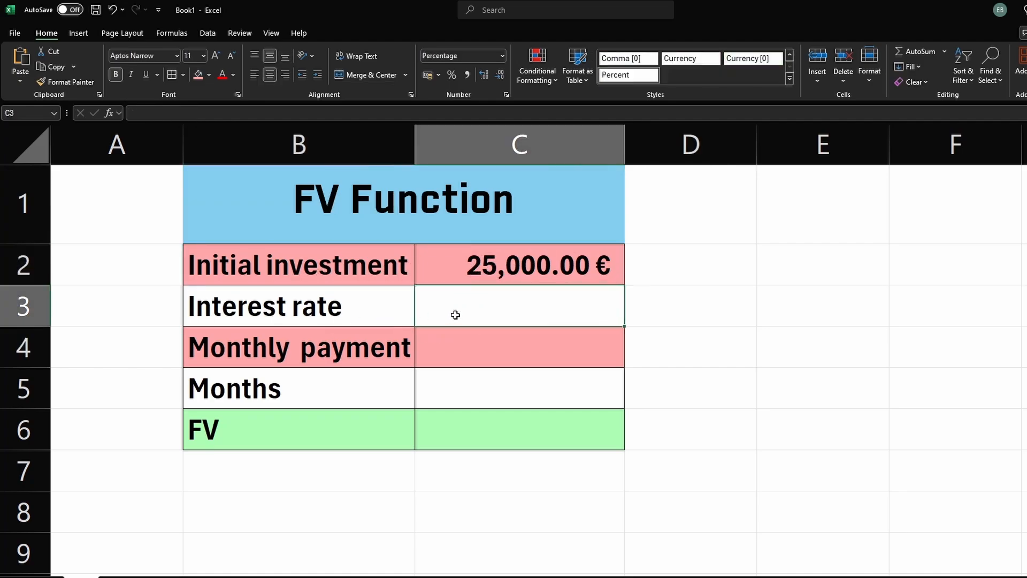
{"action": "type", "text": "6=%"}
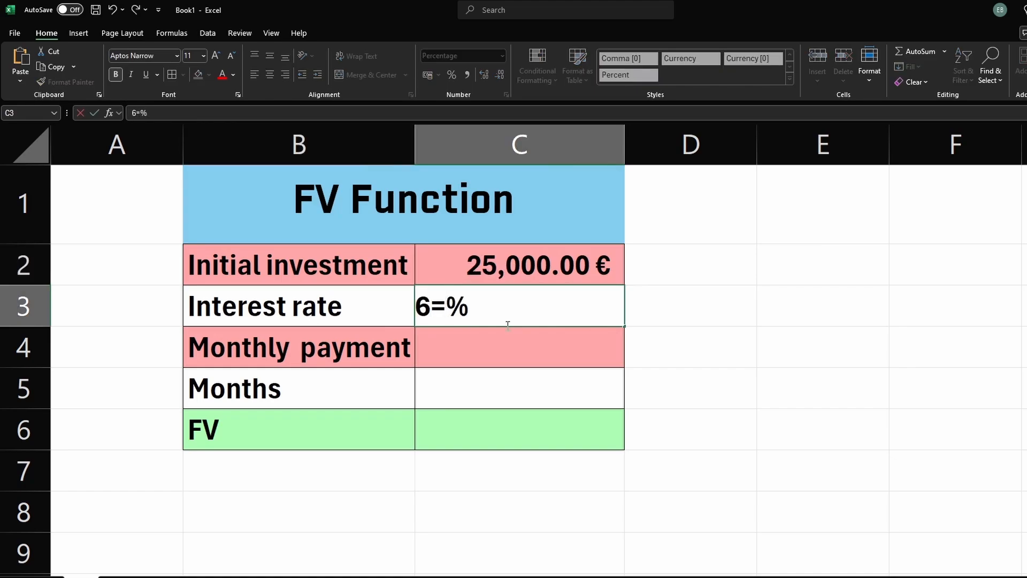
{"action": "key", "text": "BackSpace"}
{"action": "key", "text": "Return"}
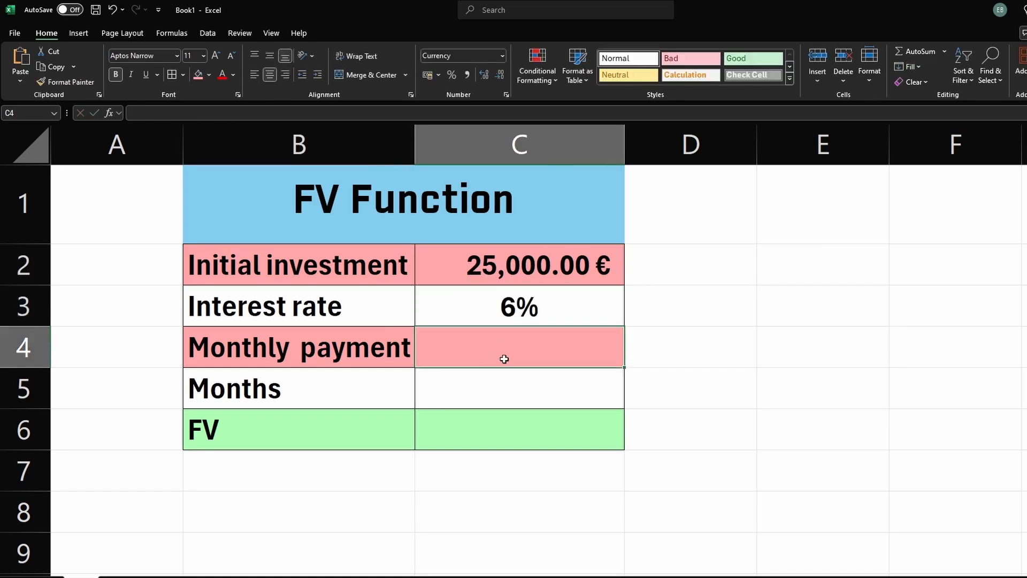
Step: Enter 100 as the monthly payment in C4 and 96 as the number of months in C5
{"action": "left_click", "coordinate": [517, 321]}
{"action": "left_click", "coordinate": [513, 346]}
{"action": "type", "text": "100"}
{"action": "key", "text": "Return"}
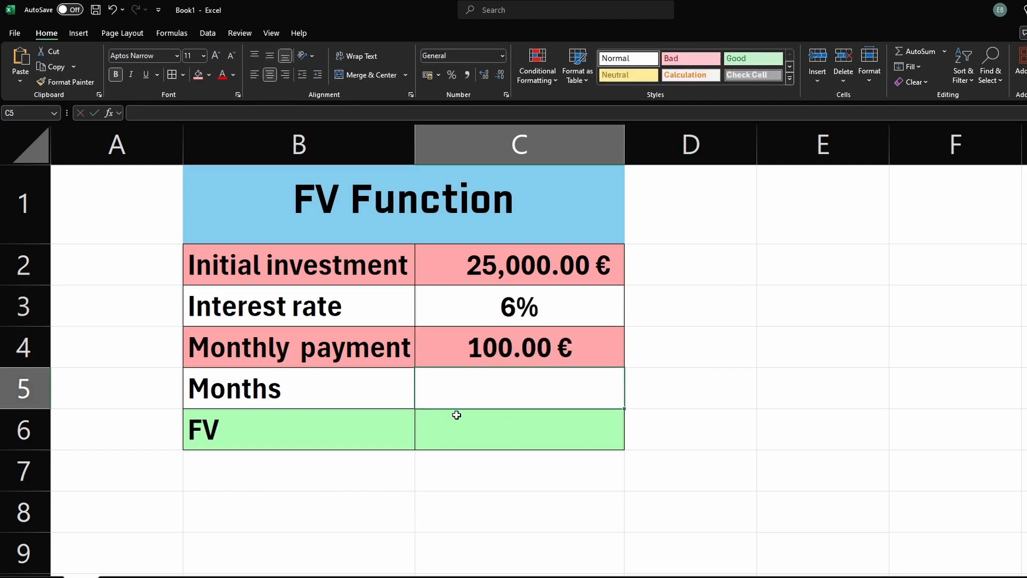
{"action": "type", "text": "96"}
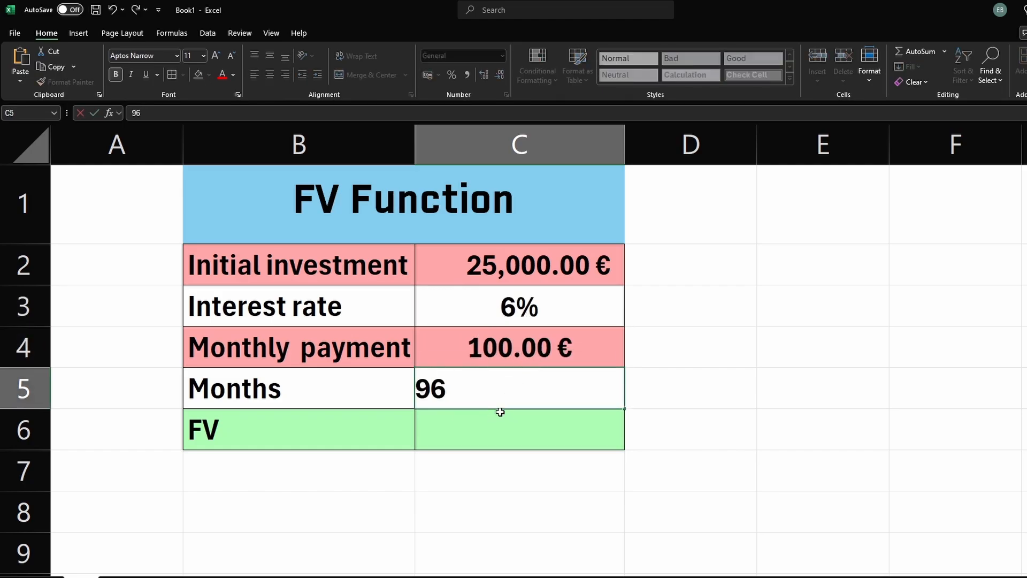
{"action": "key", "text": "Return"}
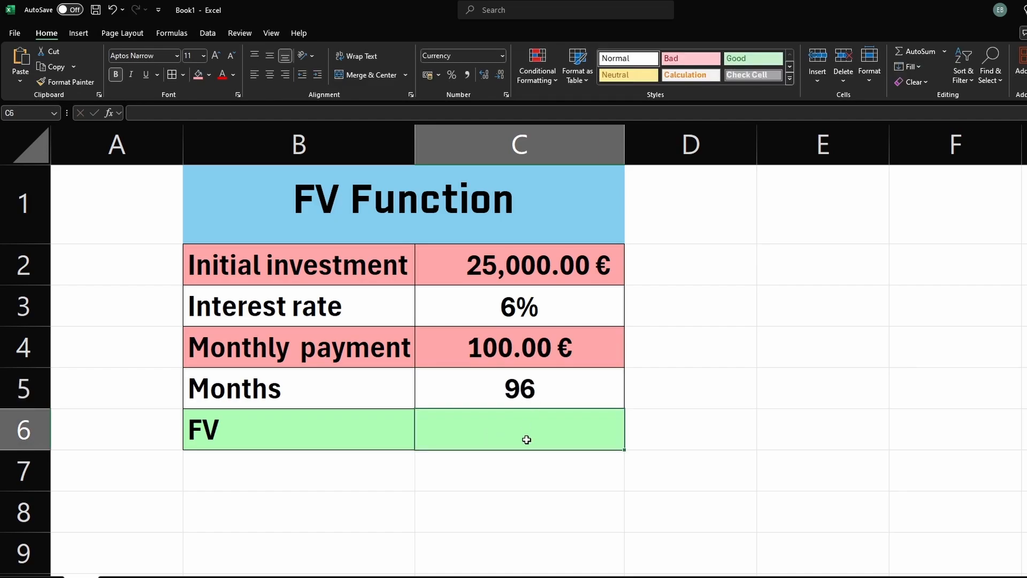
Step: Begin an FV formula in C6 using C3/12 as the rate argument
{"action": "type", "text": "="}
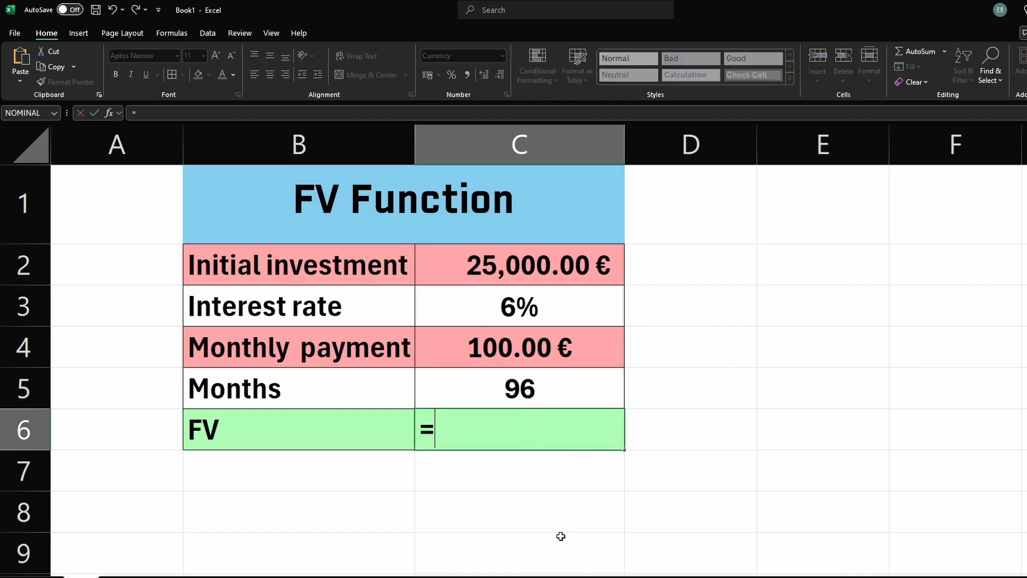
{"action": "type", "text": "fv"}
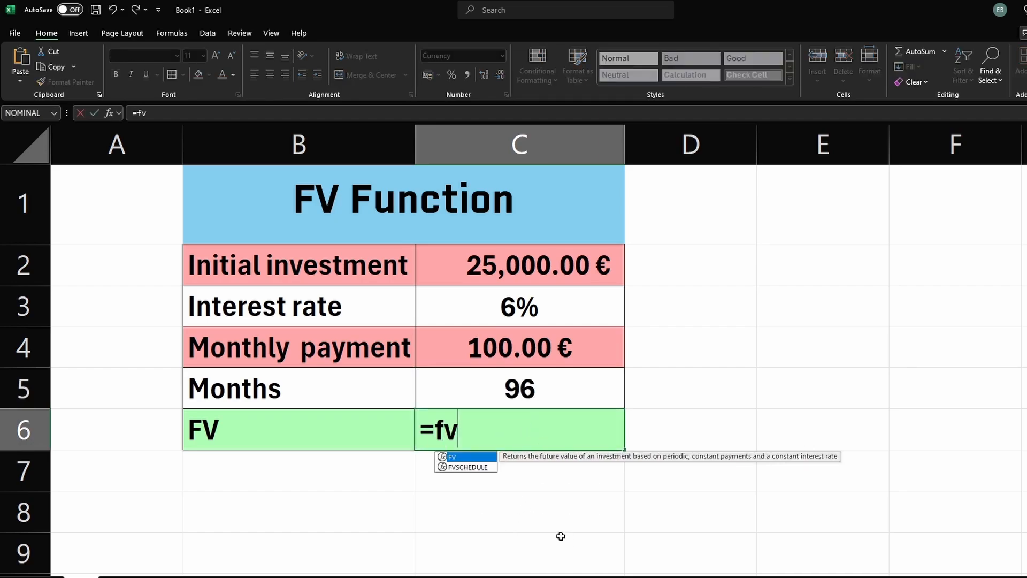
{"action": "key", "text": "Tab"}
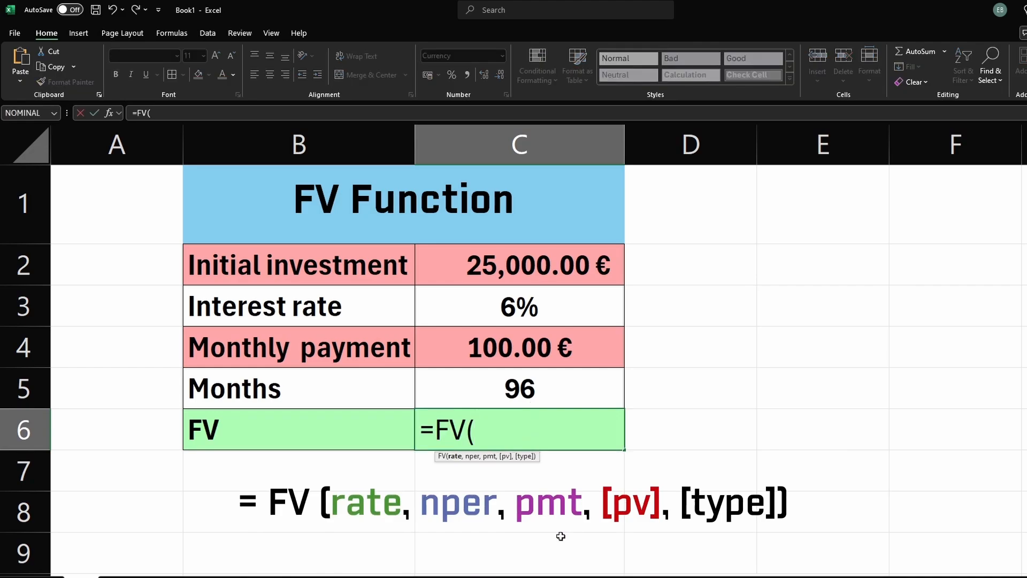
{"action": "left_click", "coordinate": [530, 313]}
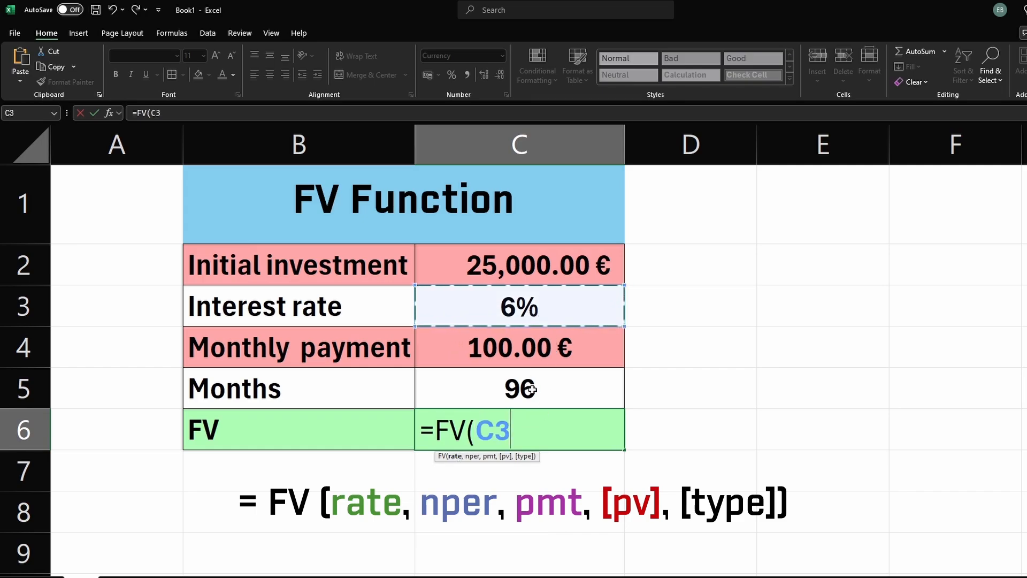
{"action": "type", "text": "/"}
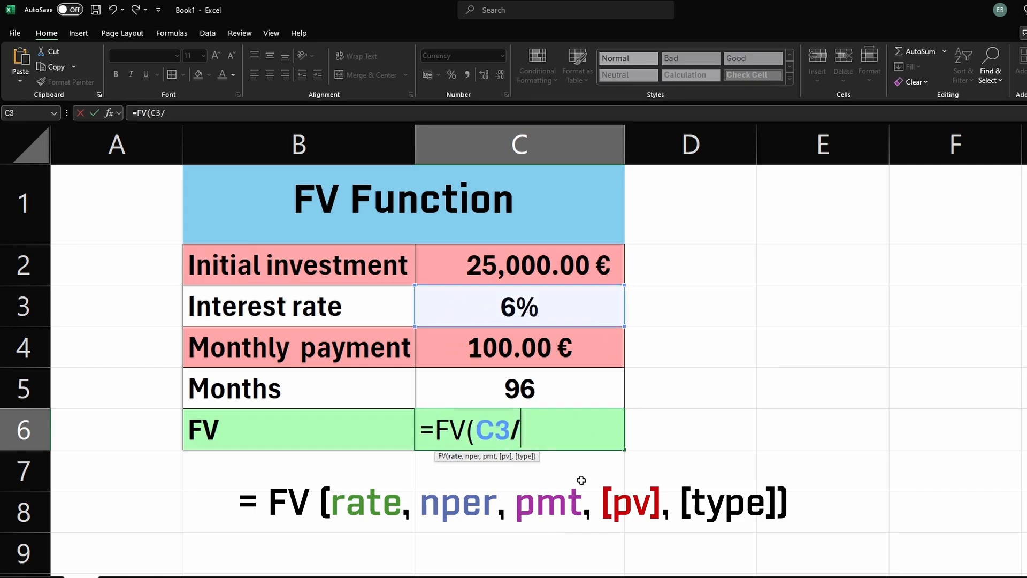
{"action": "type", "text": "12,"}
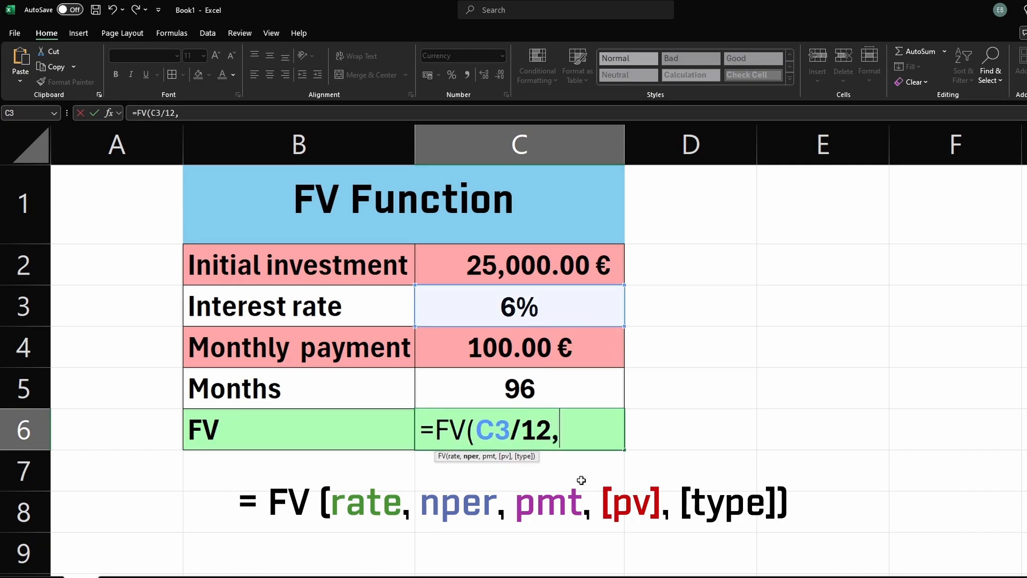
Step: Complete the FV formula in C6 as =FV(C3/12,C5,-C4,-C2)
{"action": "left_click", "coordinate": [533, 392]}
{"action": "type", "text": ",-"}
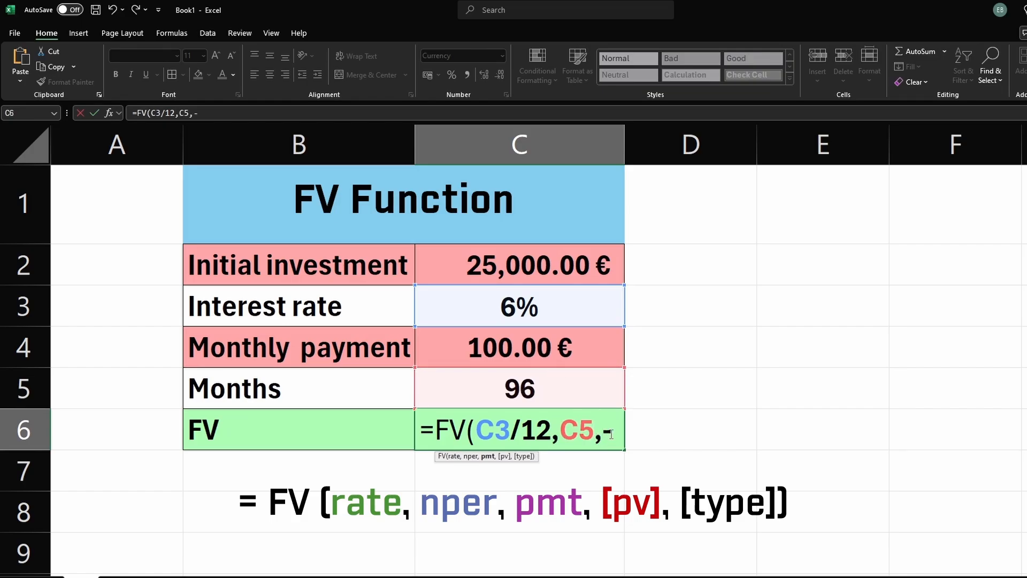
{"action": "left_click", "coordinate": [566, 358]}
{"action": "left_click_drag", "start_coordinate": [603, 434], "coordinate": [613, 434]}
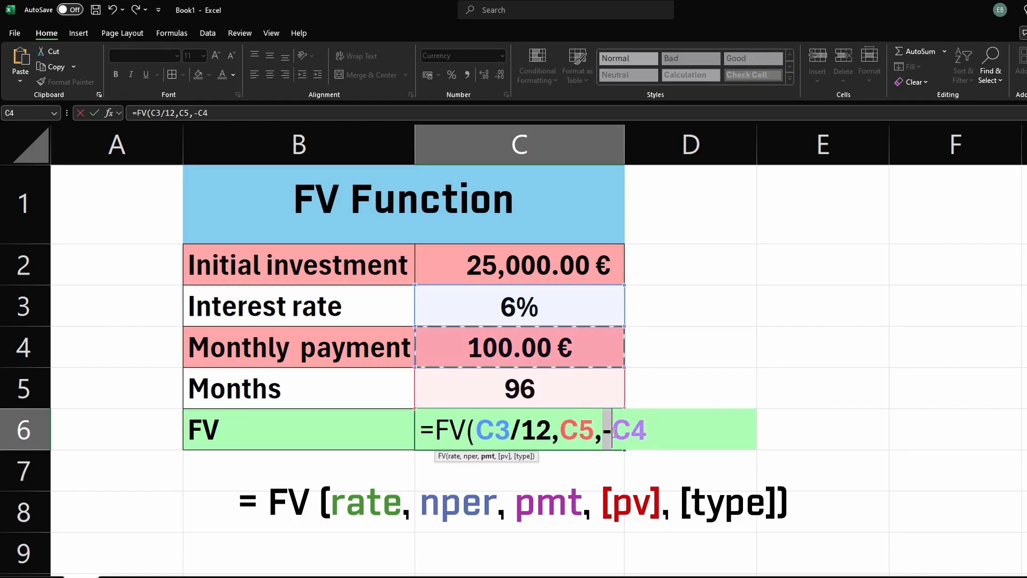
{"action": "left_click", "coordinate": [648, 433]}
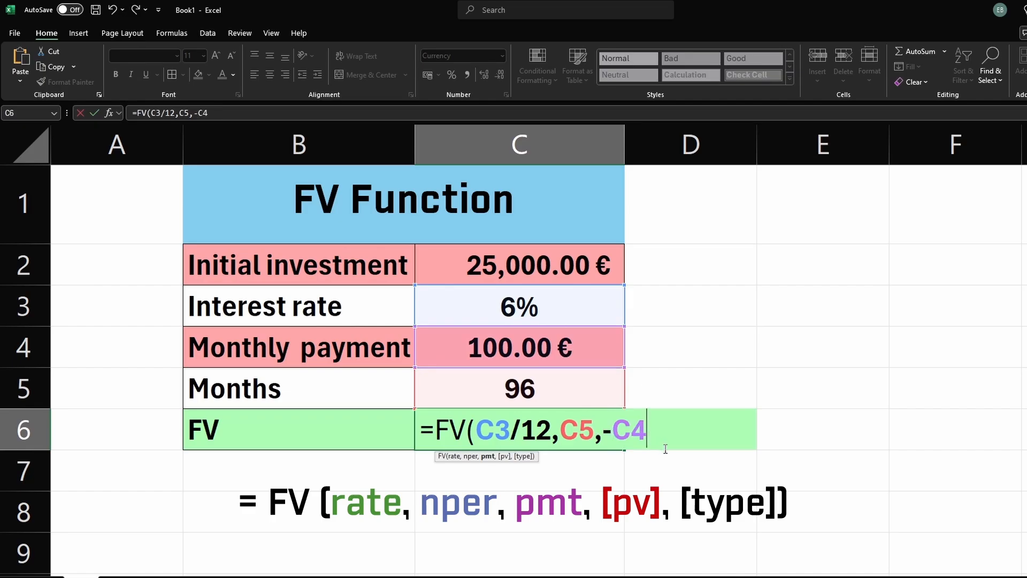
{"action": "type", "text": ",-"}
{"action": "left_click", "coordinate": [545, 272]}
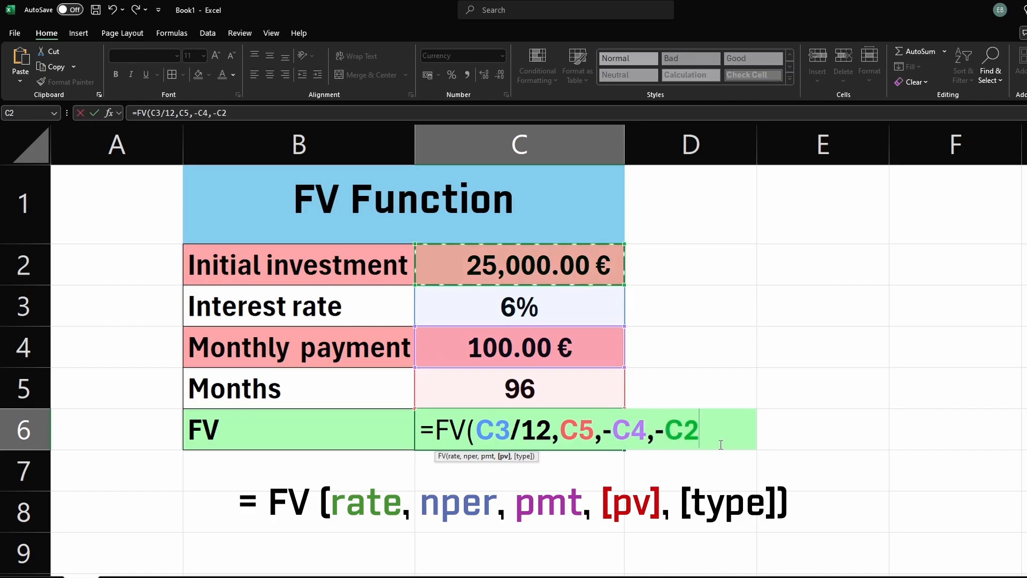
{"action": "type", "text": ")"}
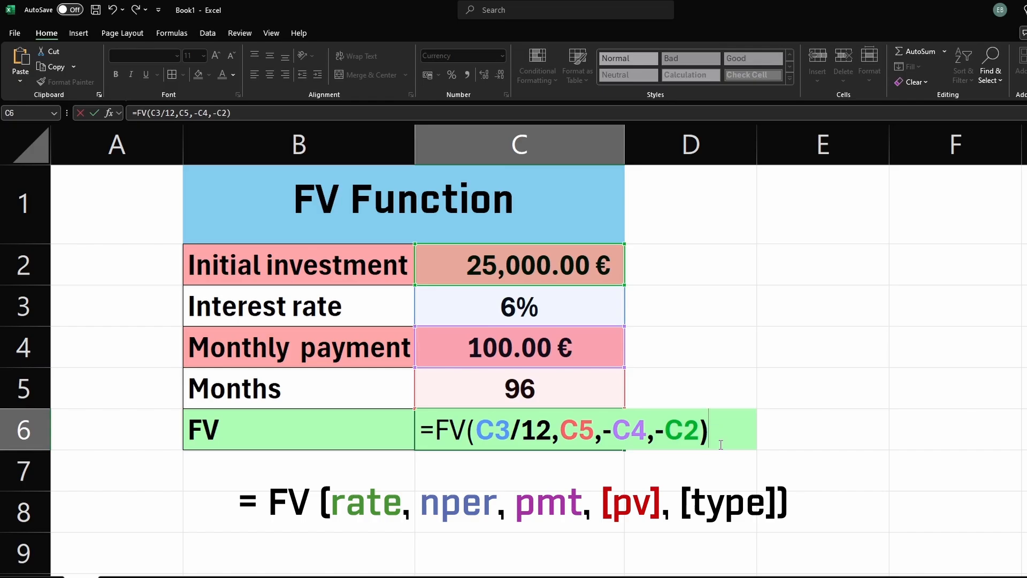
{"action": "key", "text": "Return"}
{"action": "left_click", "coordinate": [512, 434]}
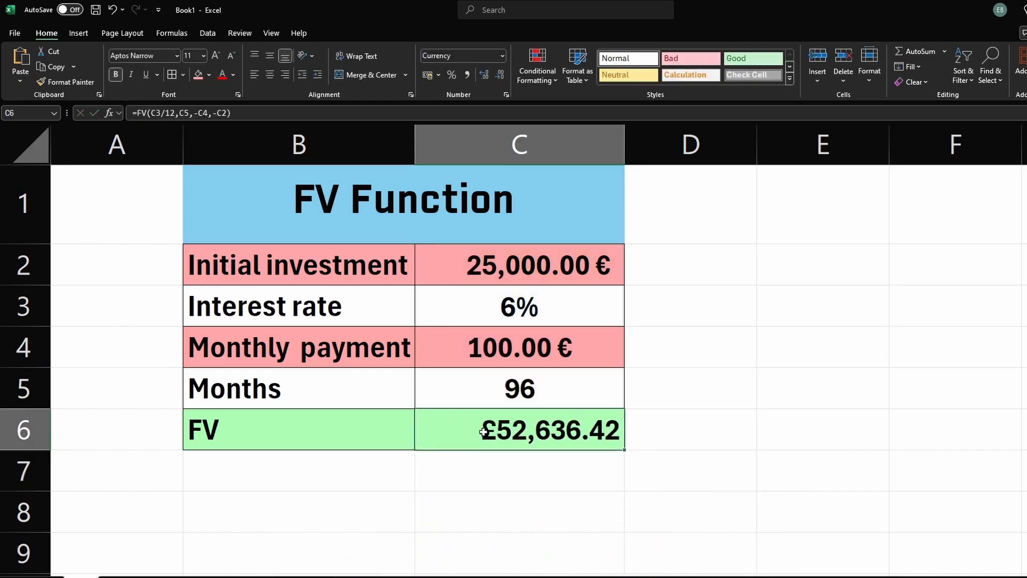
Step: Format the FV result in C6 as currency with the € Euro (123 €) symbol
{"action": "left_click", "coordinate": [511, 390]}
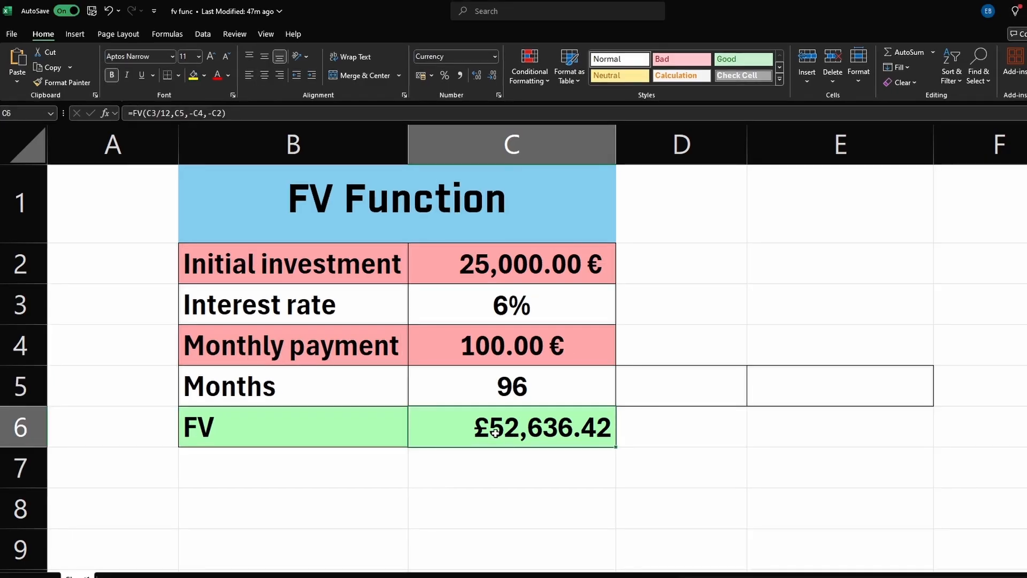
{"action": "right_click", "coordinate": [496, 435]}
{"action": "left_click", "coordinate": [543, 324]}
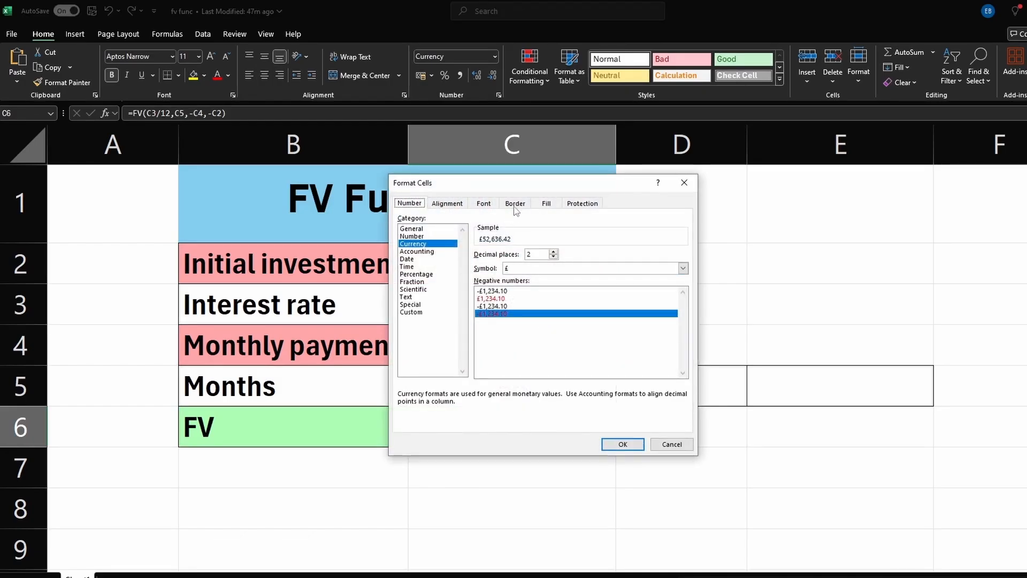
{"action": "left_click_drag", "start_coordinate": [529, 183], "coordinate": [785, 197]}
{"action": "left_click", "coordinate": [936, 282]}
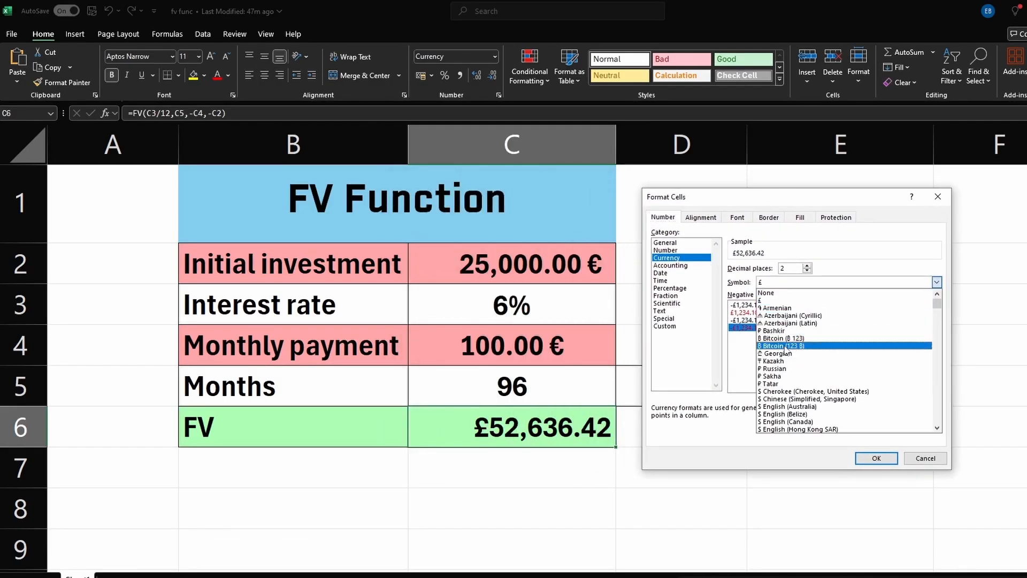
{"action": "scroll", "coordinate": [791, 364], "scroll_direction": "down", "scroll_amount": 6}
{"action": "scroll", "coordinate": [791, 364], "scroll_direction": "down", "scroll_amount": 10}
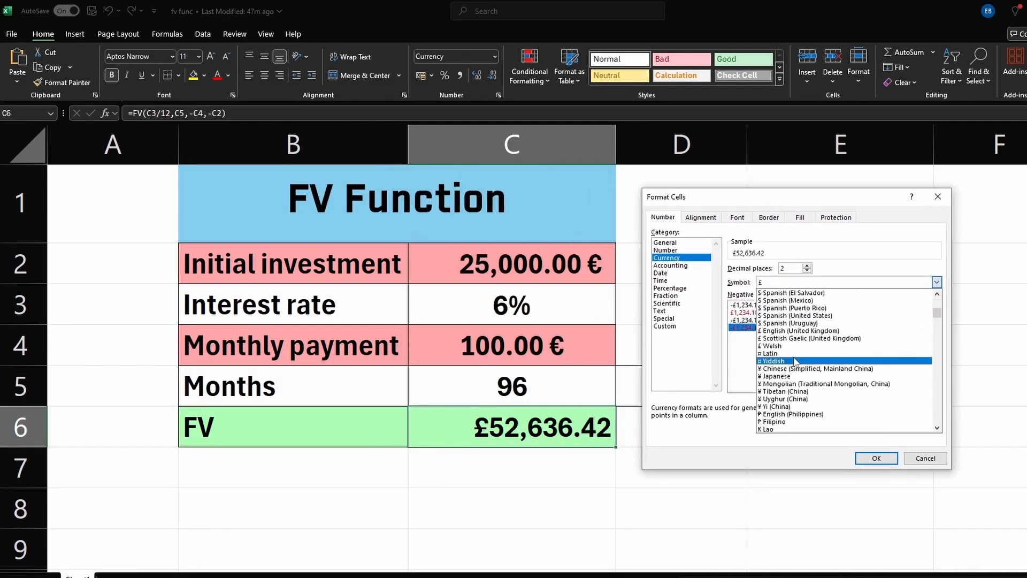
{"action": "scroll", "coordinate": [797, 362], "scroll_direction": "down", "scroll_amount": 8}
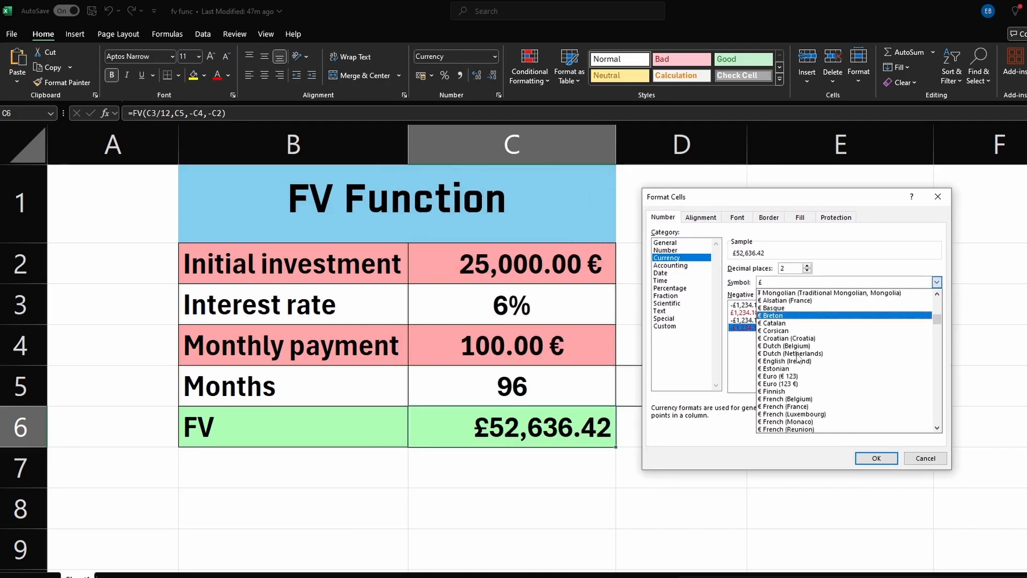
{"action": "left_click", "coordinate": [809, 389]}
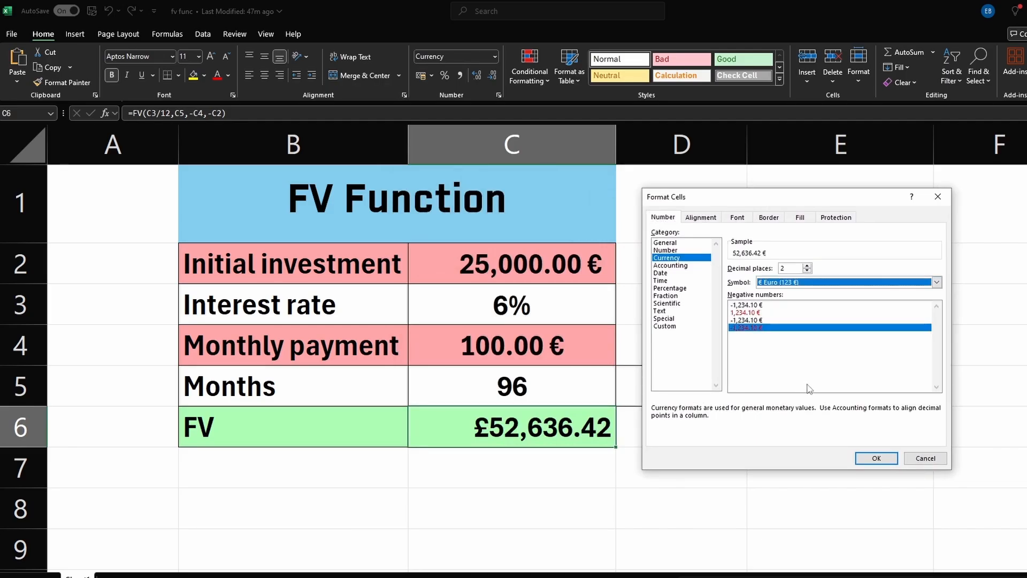
{"action": "left_click", "coordinate": [863, 459]}
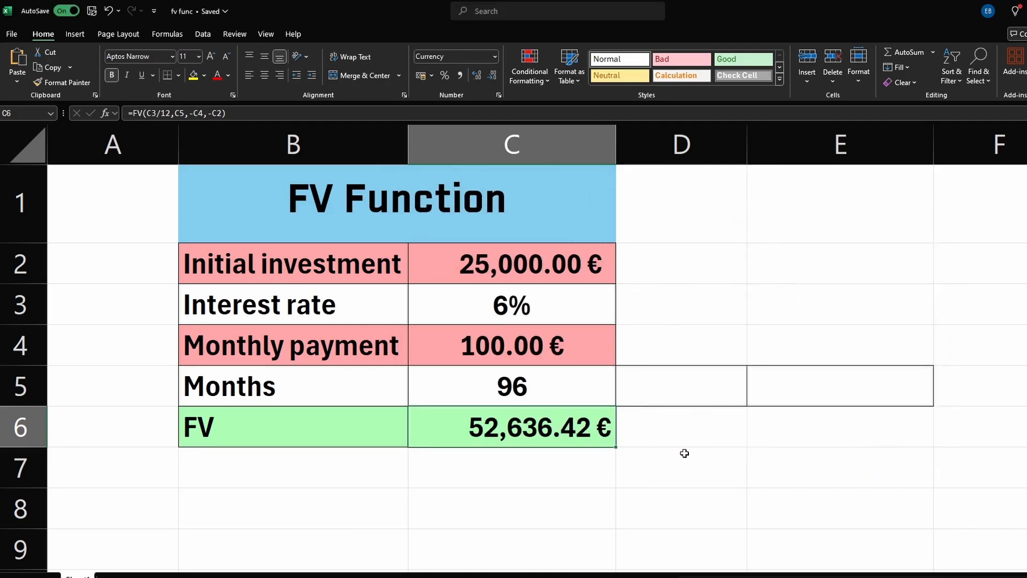
Step: Change the monthly payment in C4 to 200
{"action": "double_click", "coordinate": [527, 347]}
{"action": "type", "text": "2"}
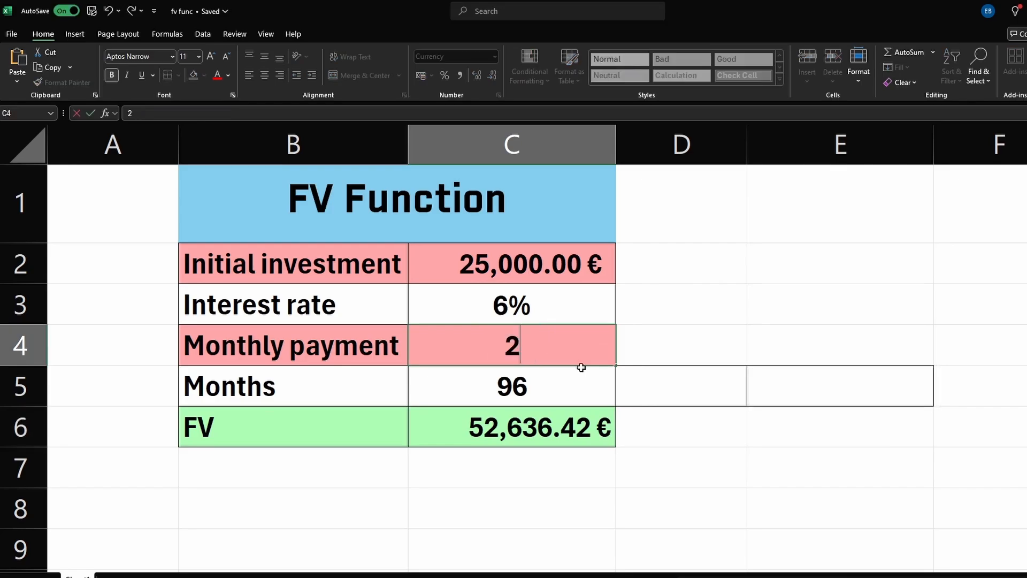
{"action": "type", "text": "00"}
{"action": "key", "text": "Return"}
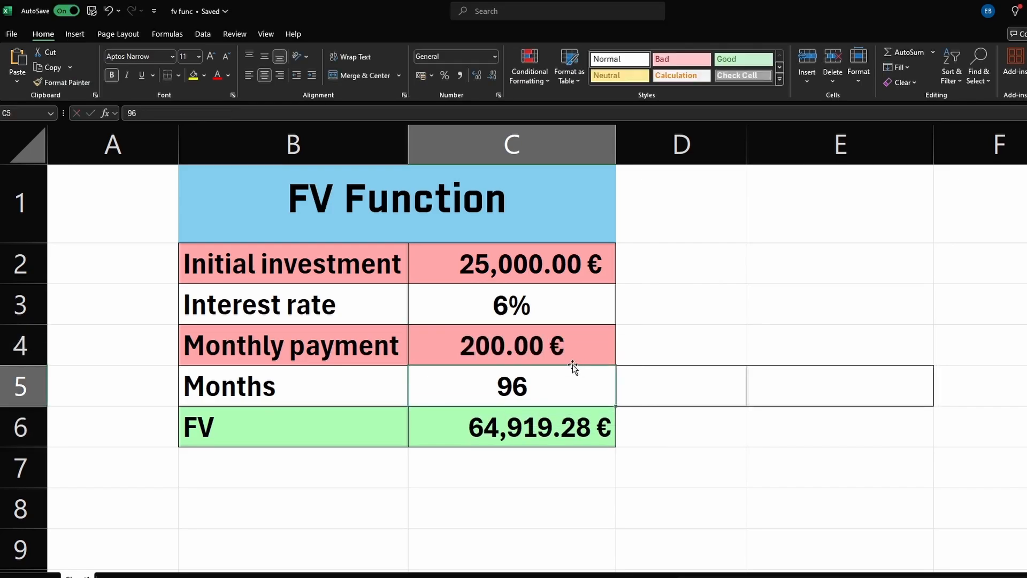
Step: Change the monthly payment in C4 to 500
{"action": "double_click", "coordinate": [495, 345]}
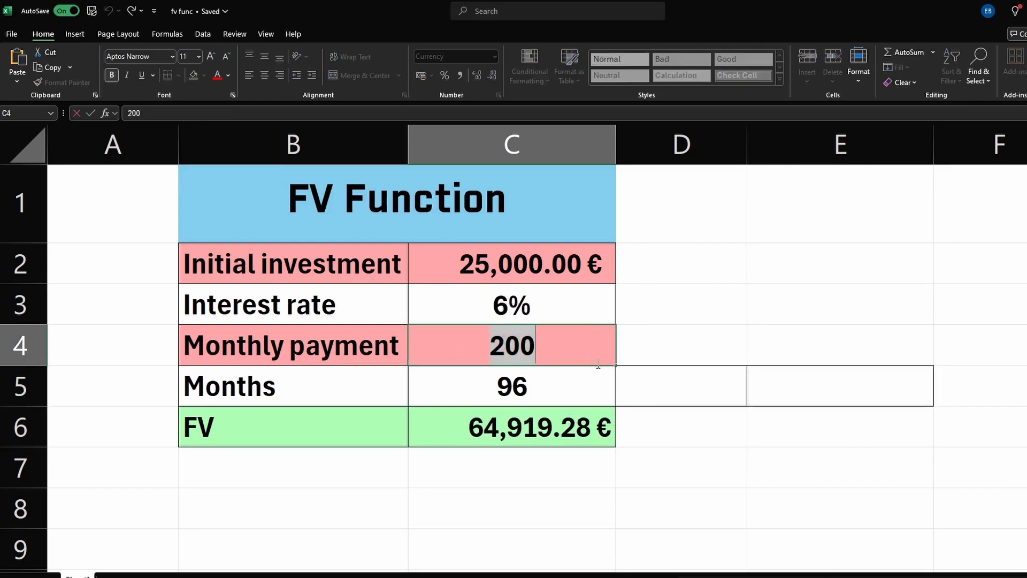
{"action": "type", "text": "500"}
{"action": "key", "text": "Return"}
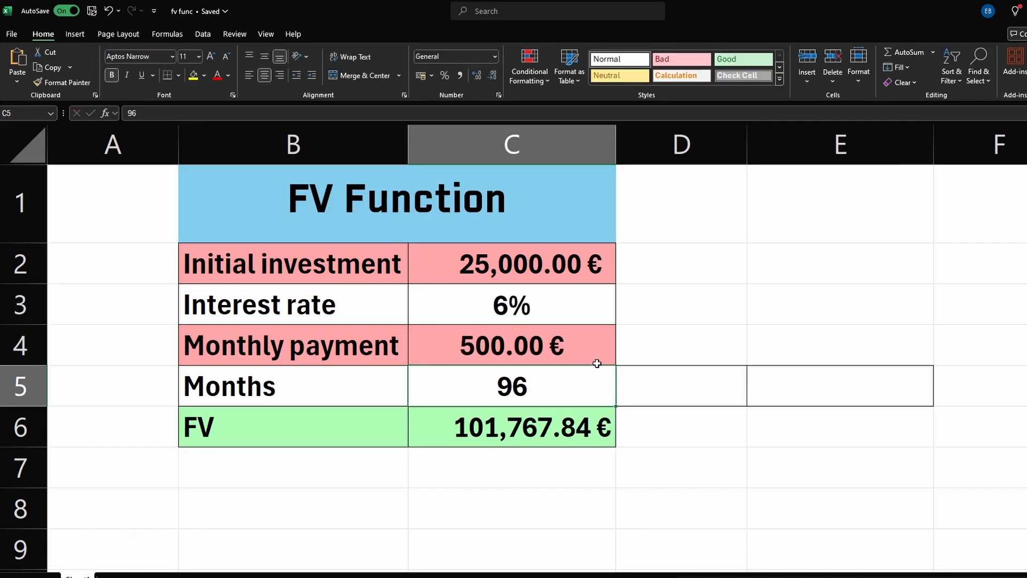
Step: Change the interest rate in C3 to 15%
{"action": "double_click", "coordinate": [507, 307]}
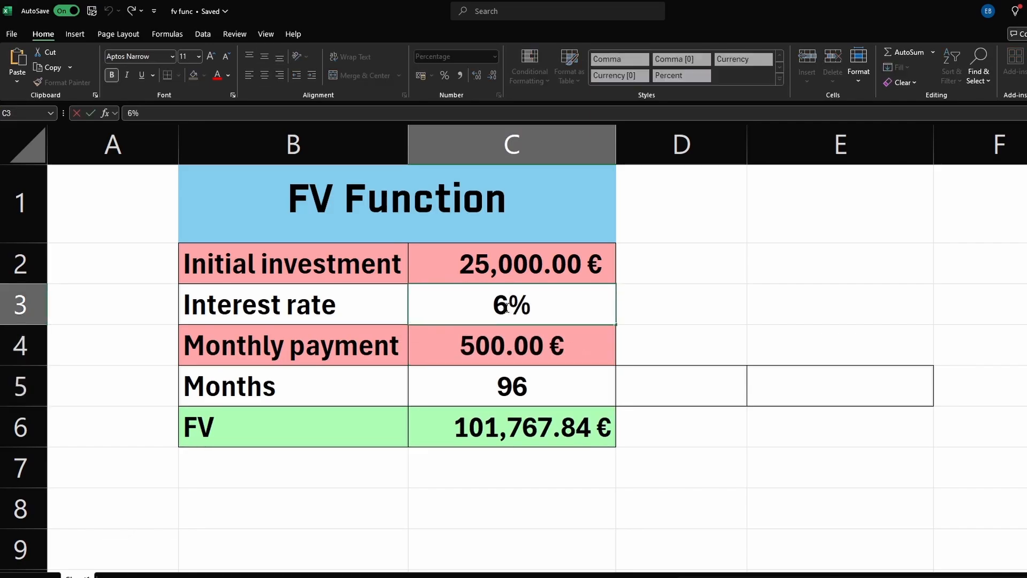
{"action": "double_click", "coordinate": [506, 307]}
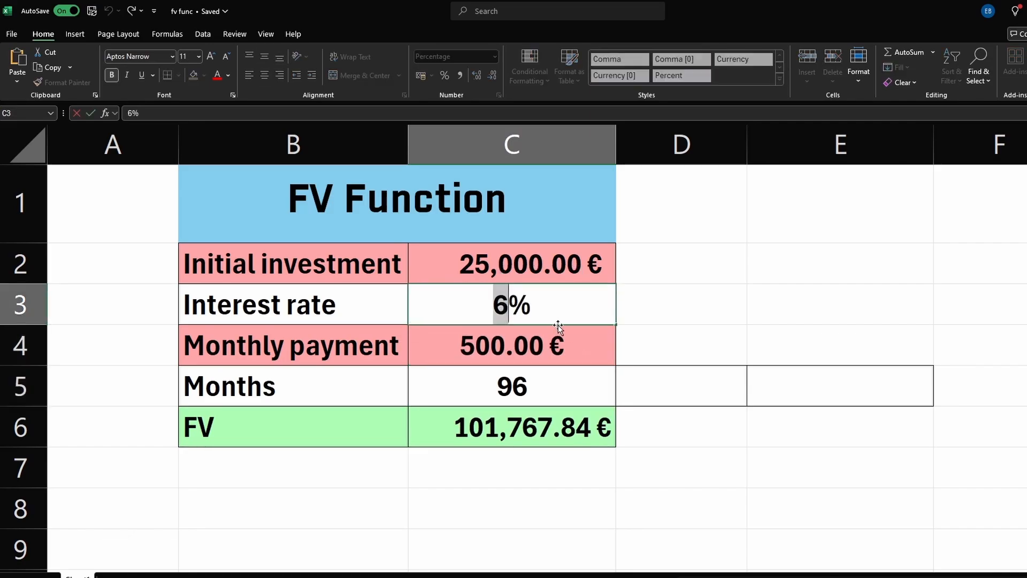
{"action": "type", "text": "15"}
{"action": "key", "text": "Return"}
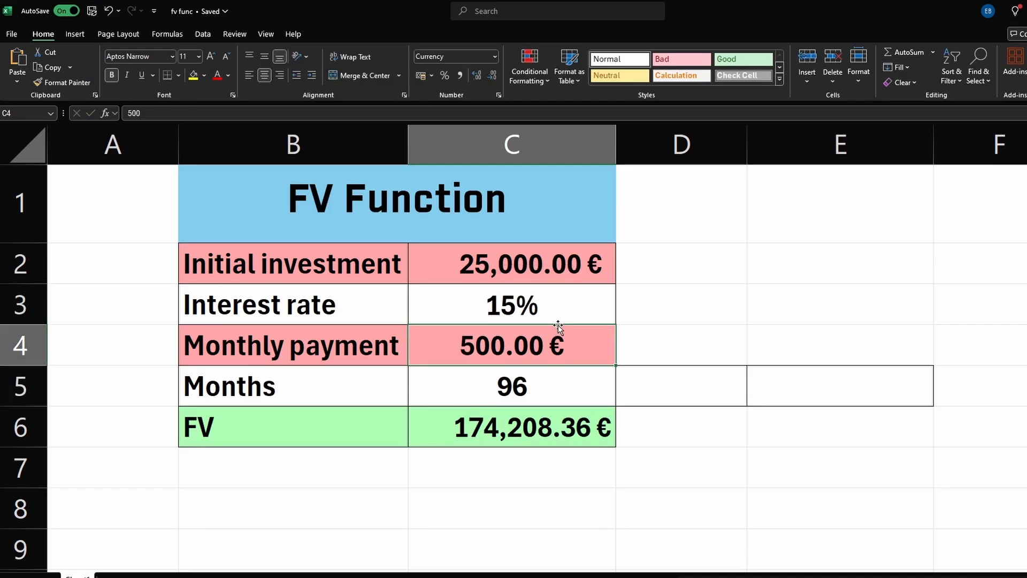
Step: Change the number of months in C5 to 12
{"action": "left_click", "coordinate": [531, 393]}
{"action": "double_click", "coordinate": [531, 393]}
{"action": "double_click", "coordinate": [551, 390]}
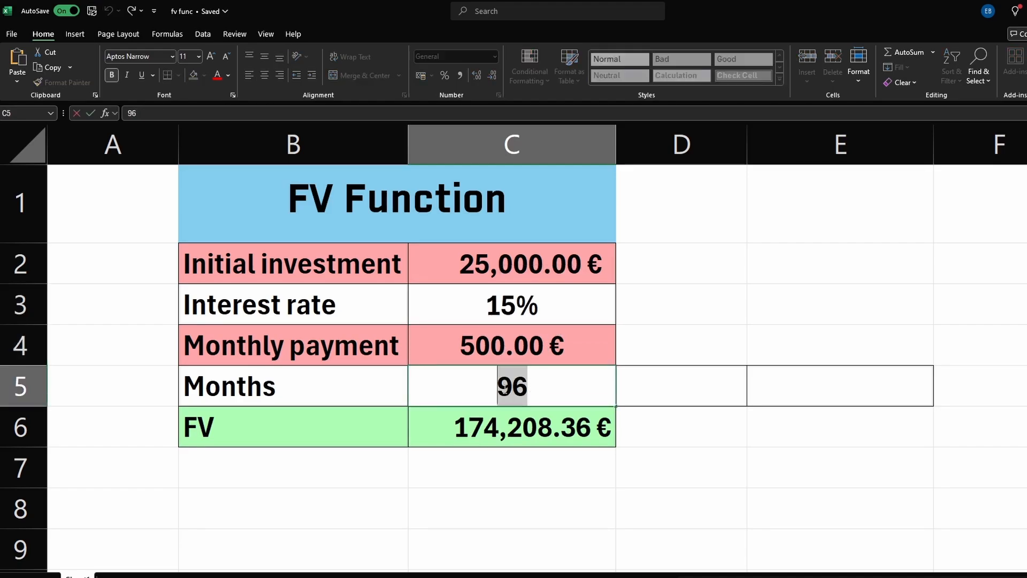
{"action": "type", "text": "12"}
{"action": "key", "text": "Return"}
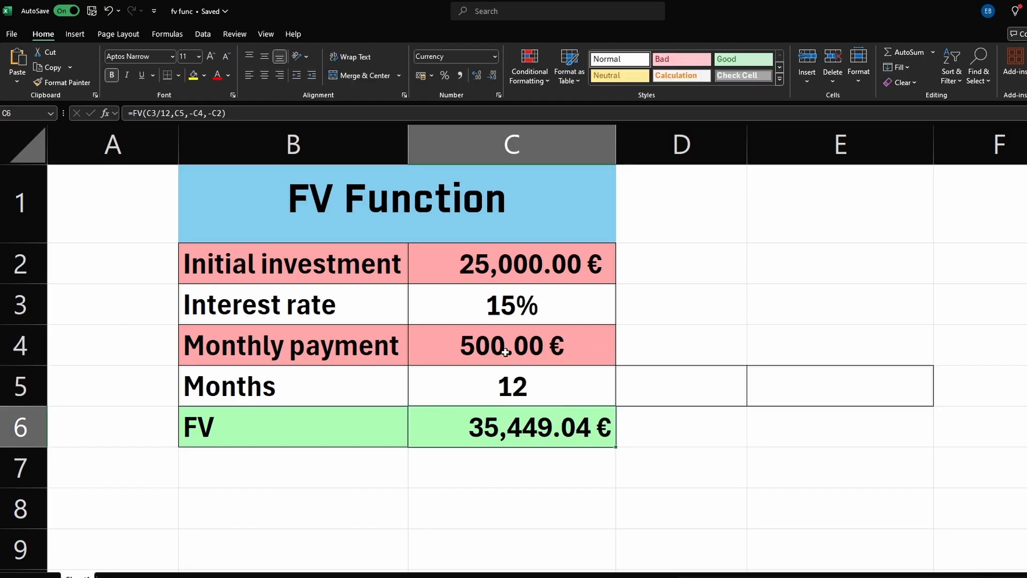
Step: Change the number of months in C5 to 300
{"action": "double_click", "coordinate": [541, 389]}
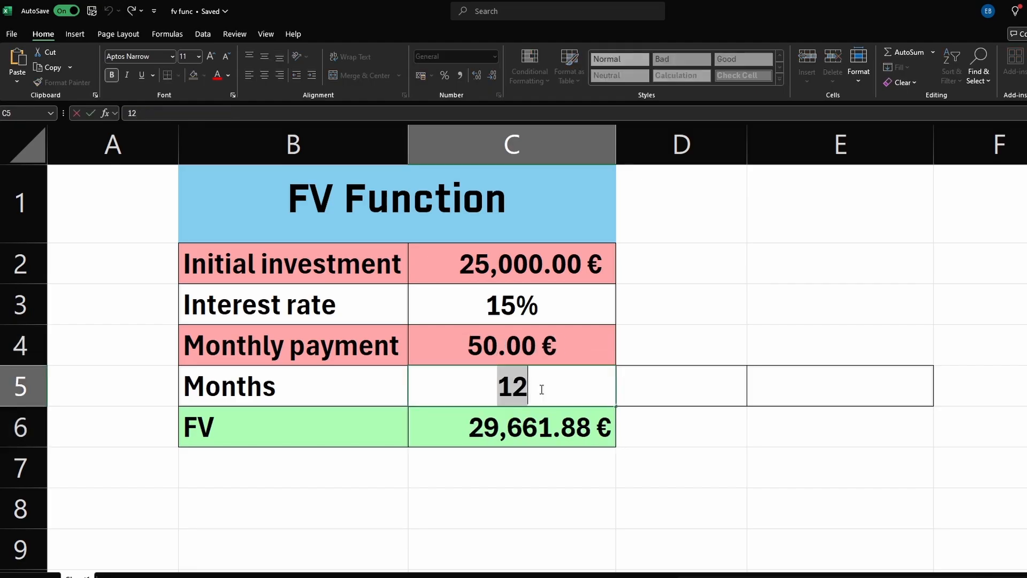
{"action": "type", "text": "300"}
{"action": "key", "text": "Return"}
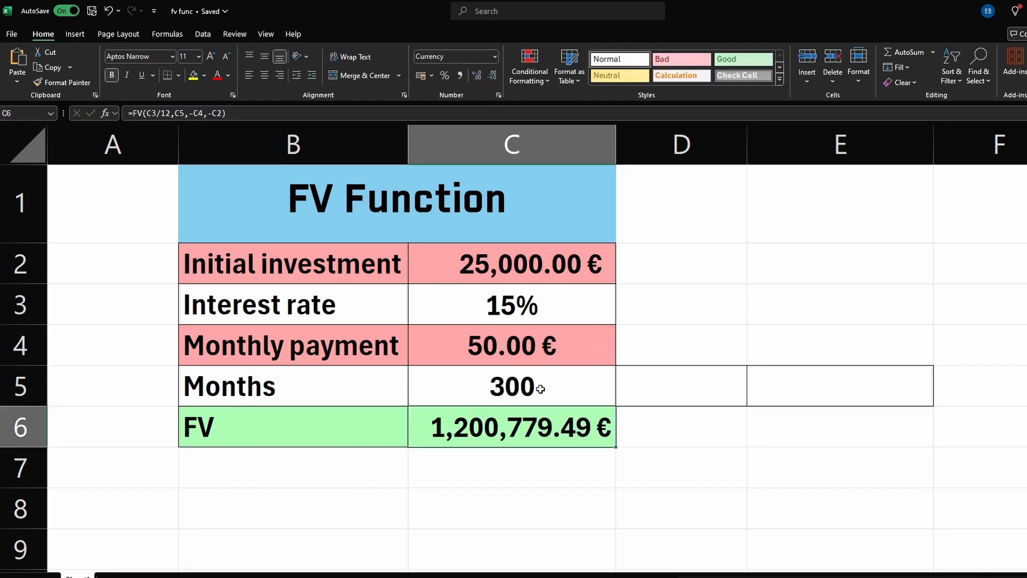
{"action": "left_click", "coordinate": [540, 389]}
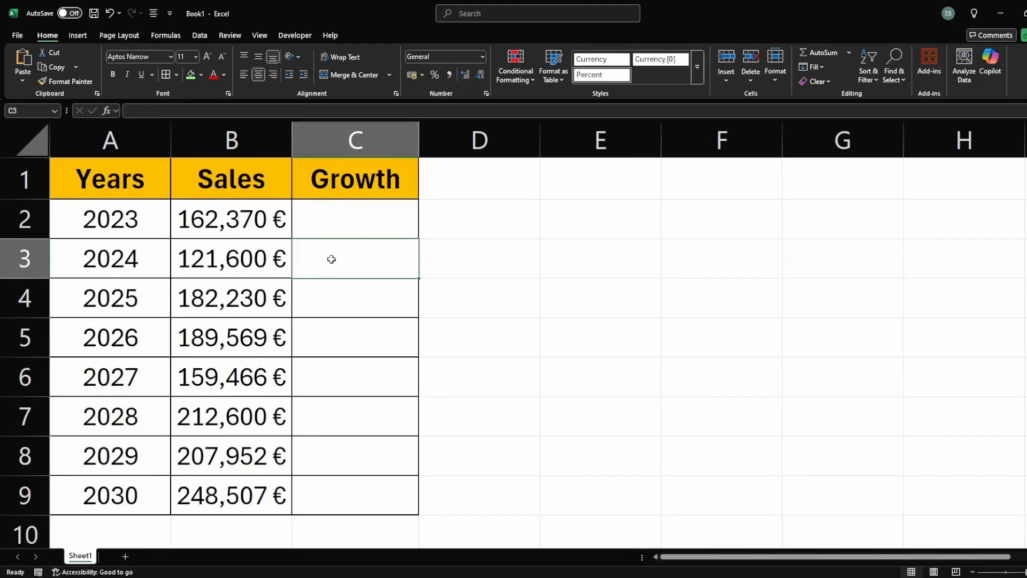
Step: Enter the sales growth formula =(B3-B2)/B2 in C3
{"action": "type", "text": "="}
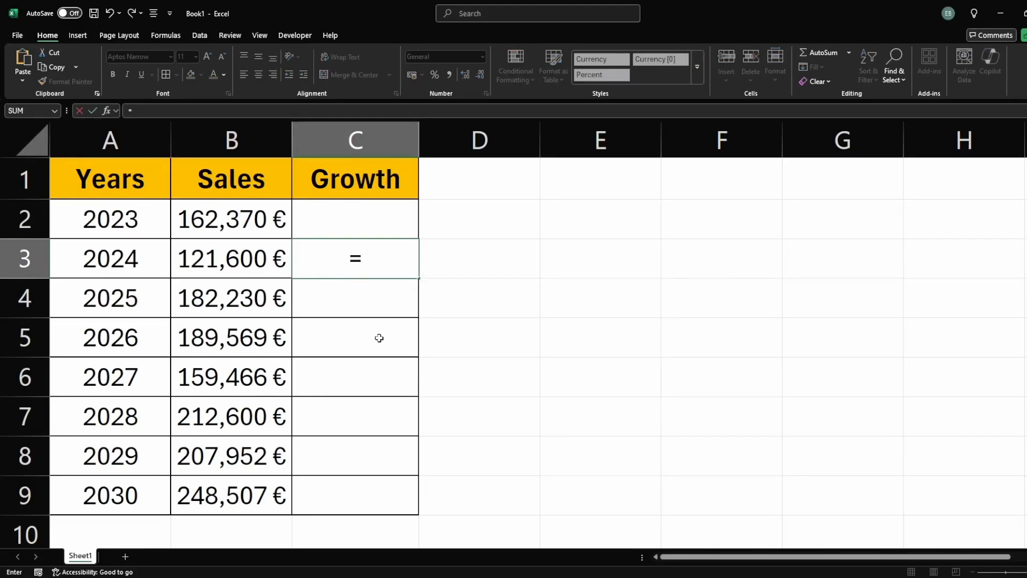
{"action": "type", "text": "("}
{"action": "left_click", "coordinate": [215, 262]}
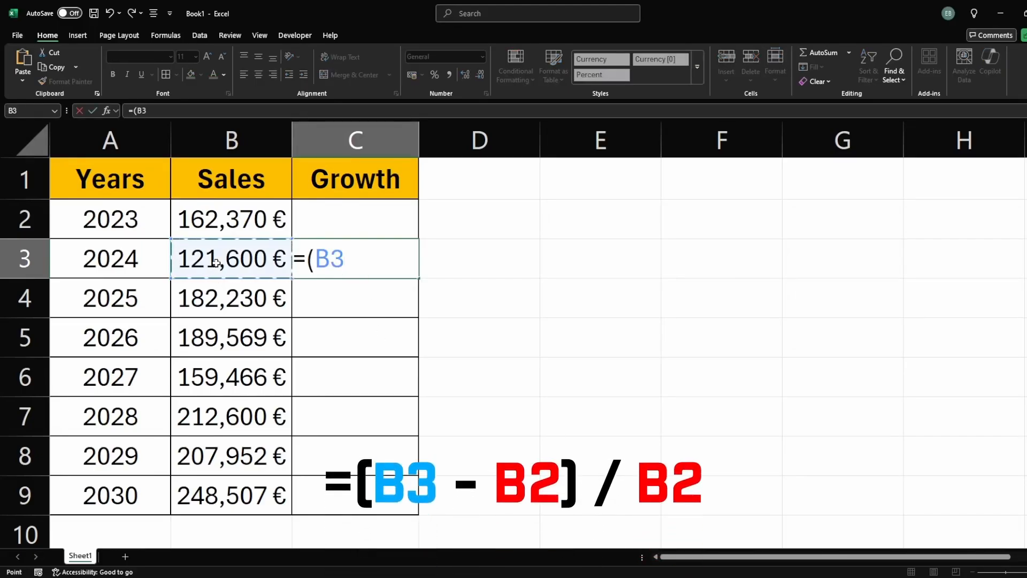
{"action": "type", "text": "-"}
{"action": "left_click", "coordinate": [228, 233]}
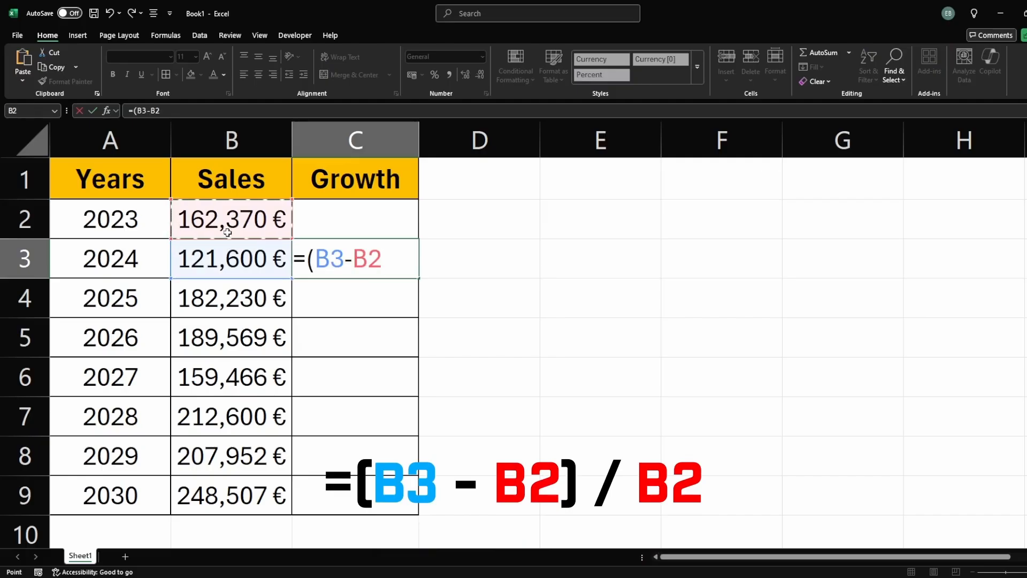
{"action": "type", "text": ")/"}
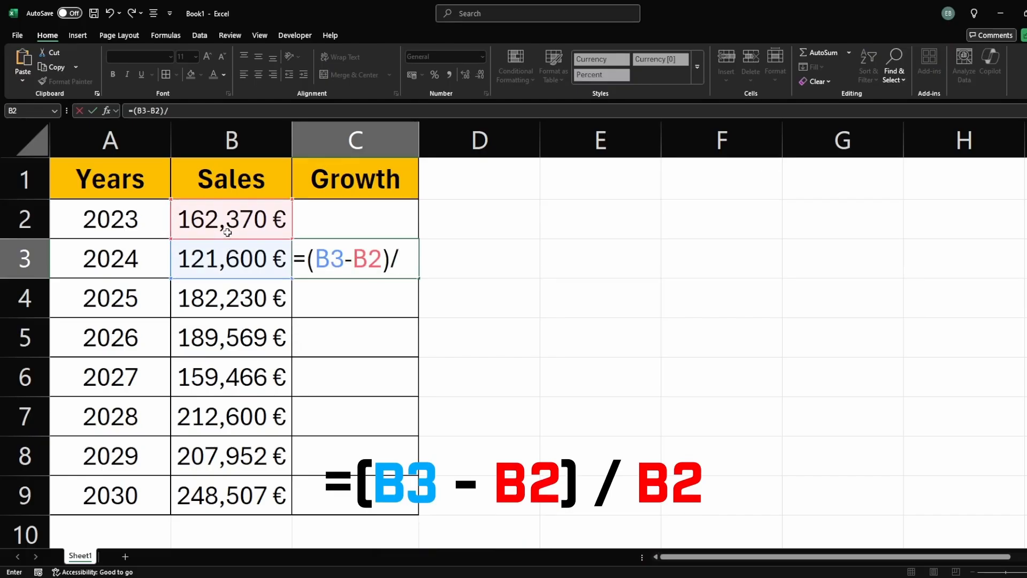
{"action": "left_click", "coordinate": [227, 232]}
{"action": "key", "text": "Return"}
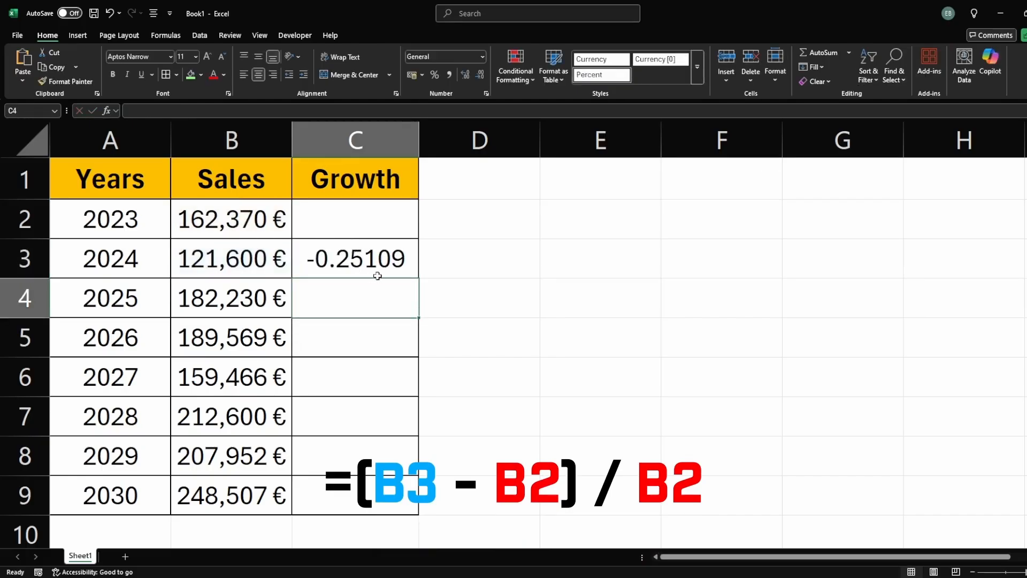
Step: Format the growth result in C3 as a percentage with two decimal places
{"action": "left_click", "coordinate": [368, 267]}
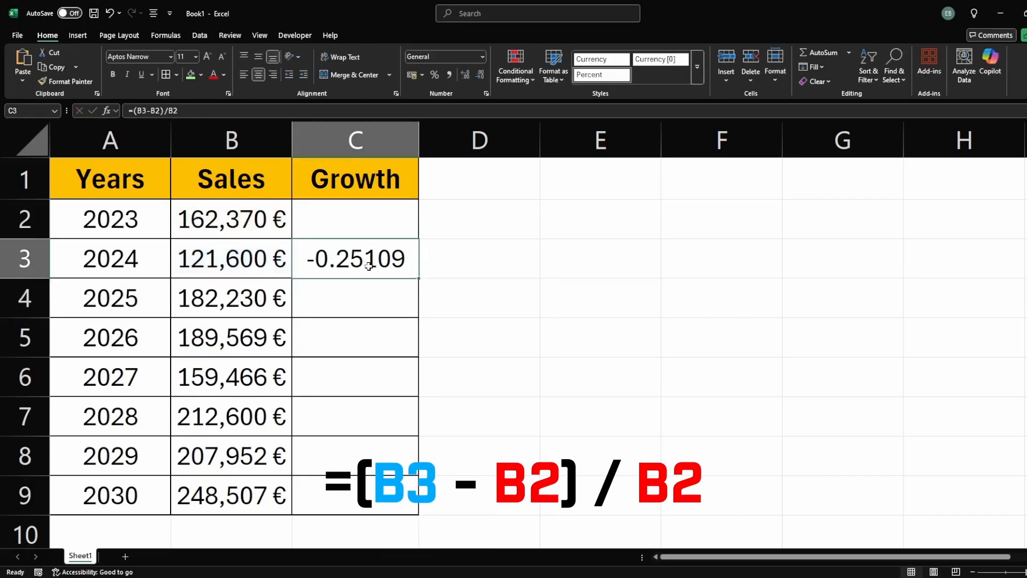
{"action": "left_click", "coordinate": [435, 75]}
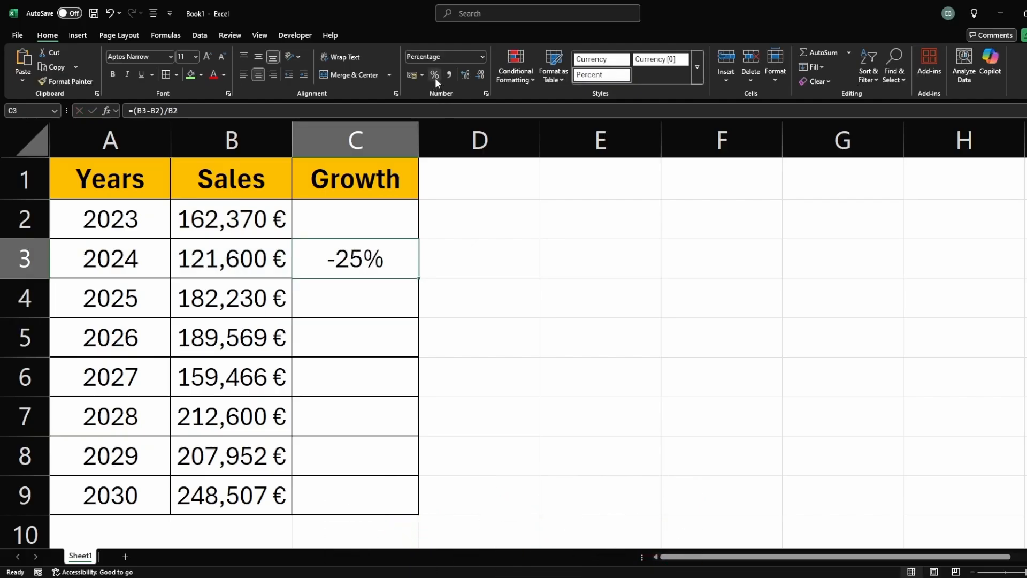
{"action": "left_click", "coordinate": [463, 76]}
{"action": "left_click", "coordinate": [463, 76]}
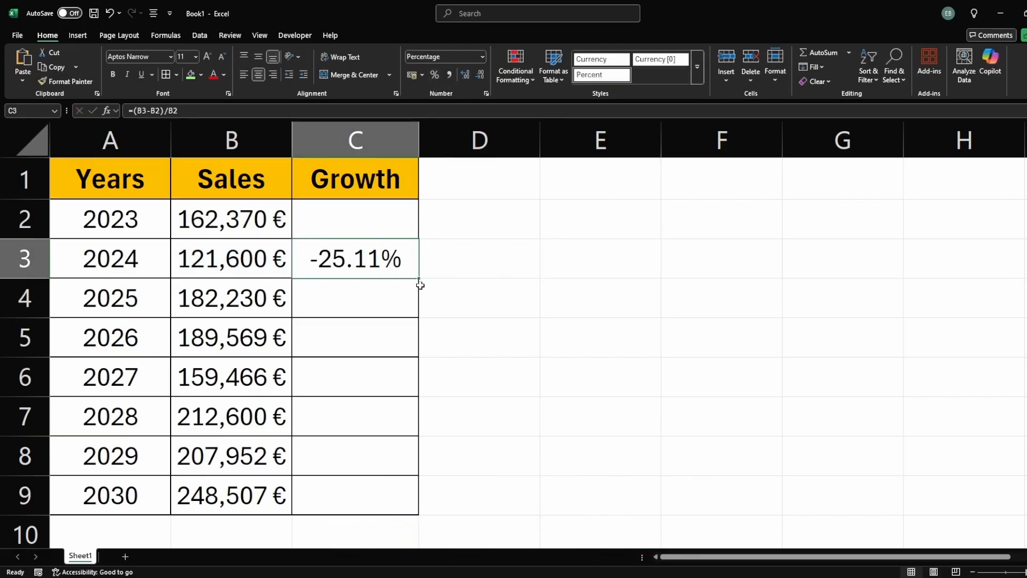
Step: Fill the growth formula down from C3 to C9
{"action": "left_click_drag", "start_coordinate": [419, 279], "coordinate": [418, 502]}
{"action": "left_click", "coordinate": [469, 448]}
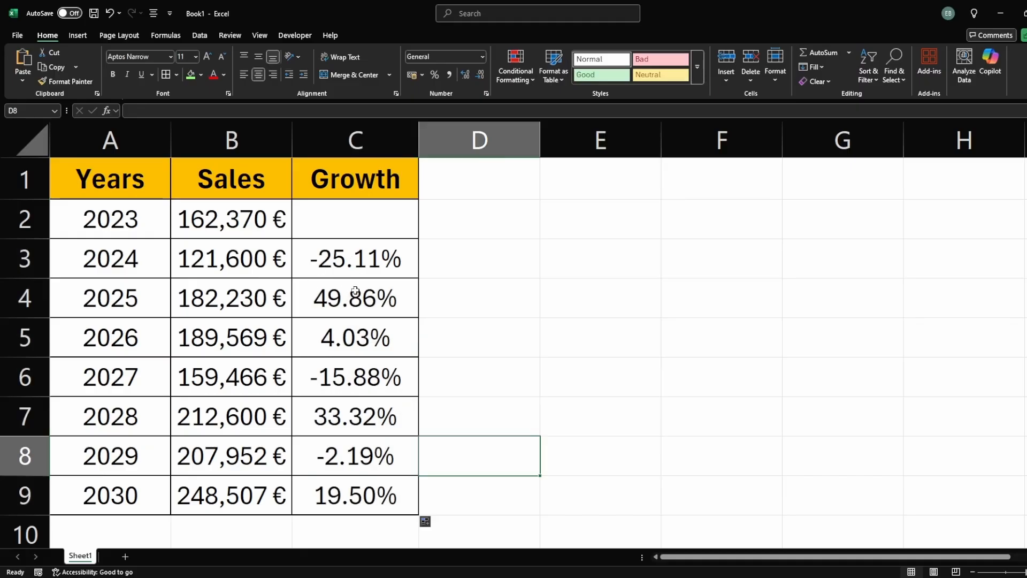
Step: Apply a green–white–red color scale conditional format to the growth values in C3:C9
{"action": "left_click", "coordinate": [344, 262]}
{"action": "key", "text": "ctrl+shift+Down"}
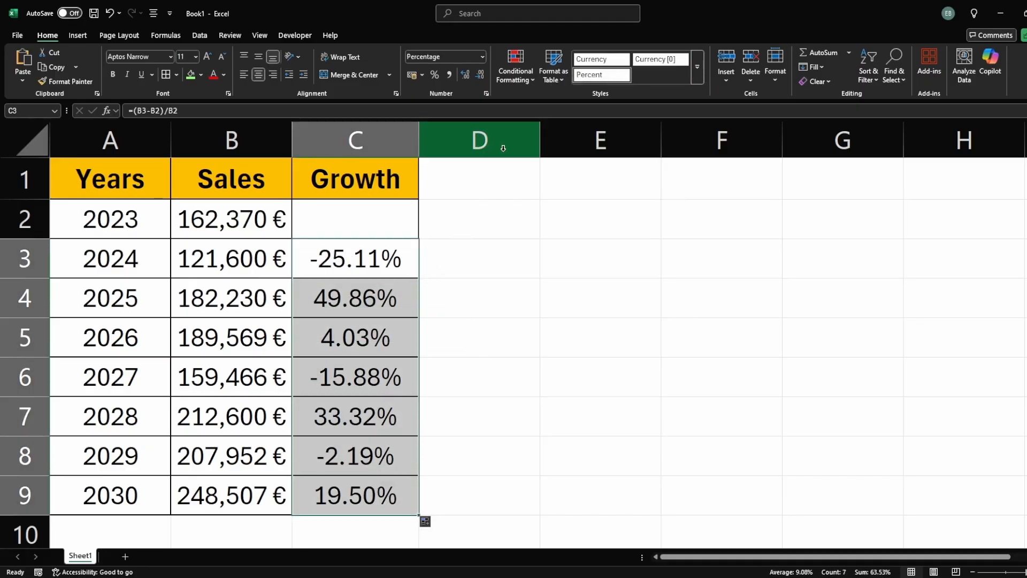
{"action": "left_click", "coordinate": [518, 84]}
{"action": "mouse_move", "coordinate": [575, 177]}
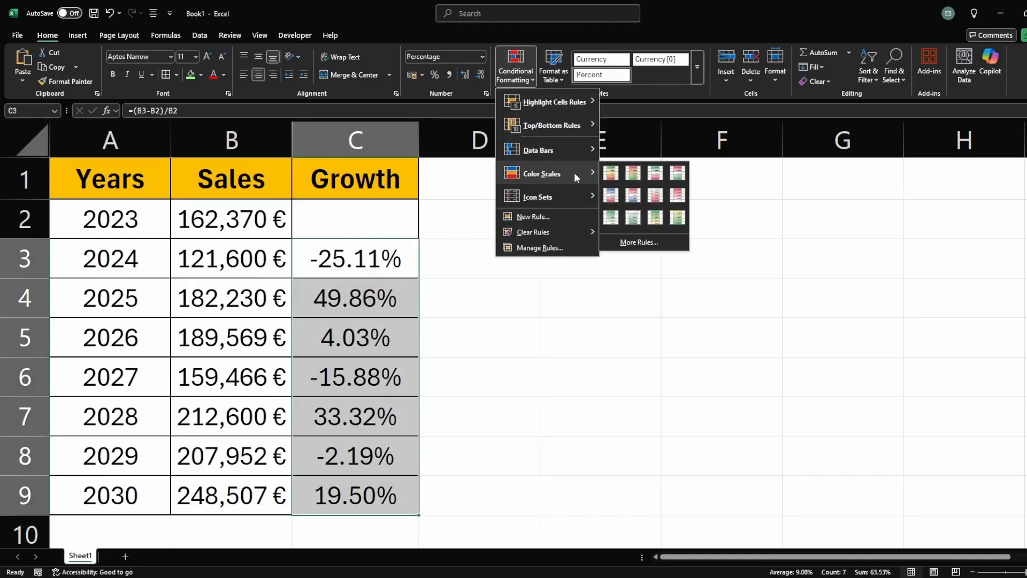
{"action": "left_click", "coordinate": [661, 180]}
{"action": "left_click", "coordinate": [594, 225]}
{"action": "left_click", "coordinate": [377, 343]}
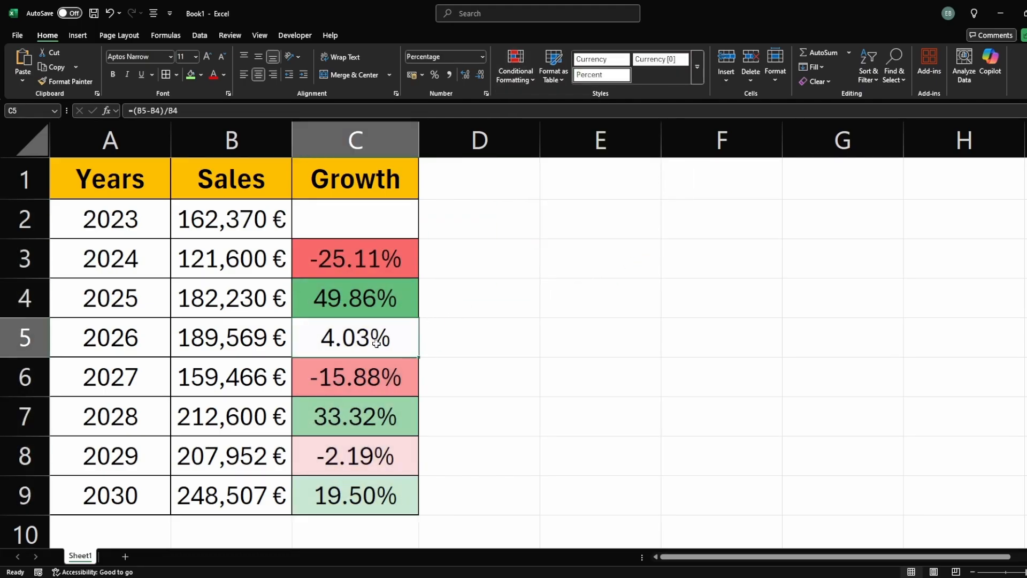
Step: Step through the growth cells C4 to C9 to inspect their formulas
{"action": "left_click", "coordinate": [365, 295]}
{"action": "left_click", "coordinate": [353, 284]}
{"action": "left_click", "coordinate": [359, 377]}
{"action": "left_click", "coordinate": [353, 418]}
{"action": "left_click", "coordinate": [350, 454]}
{"action": "left_click", "coordinate": [342, 489]}
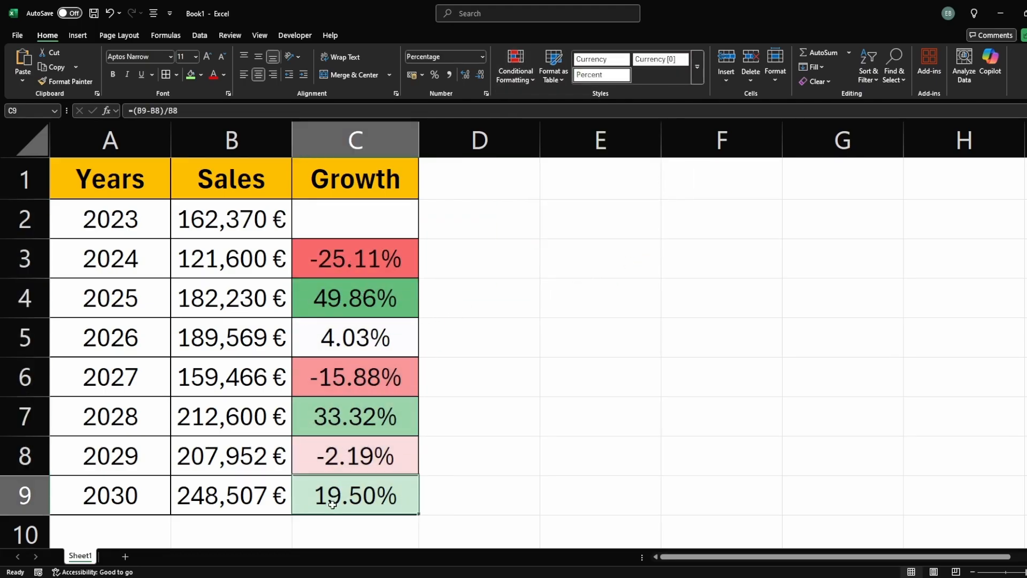
{"action": "left_click", "coordinate": [467, 500]}
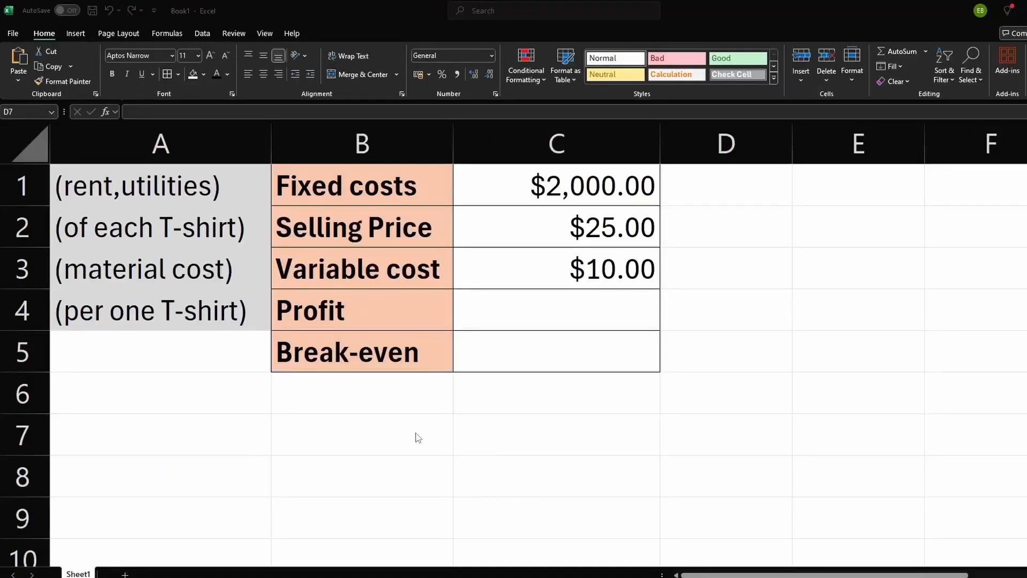
Step: Examine the break-even sheet's cost and price labels and their notes in columns A and B
{"action": "left_click", "coordinate": [415, 416]}
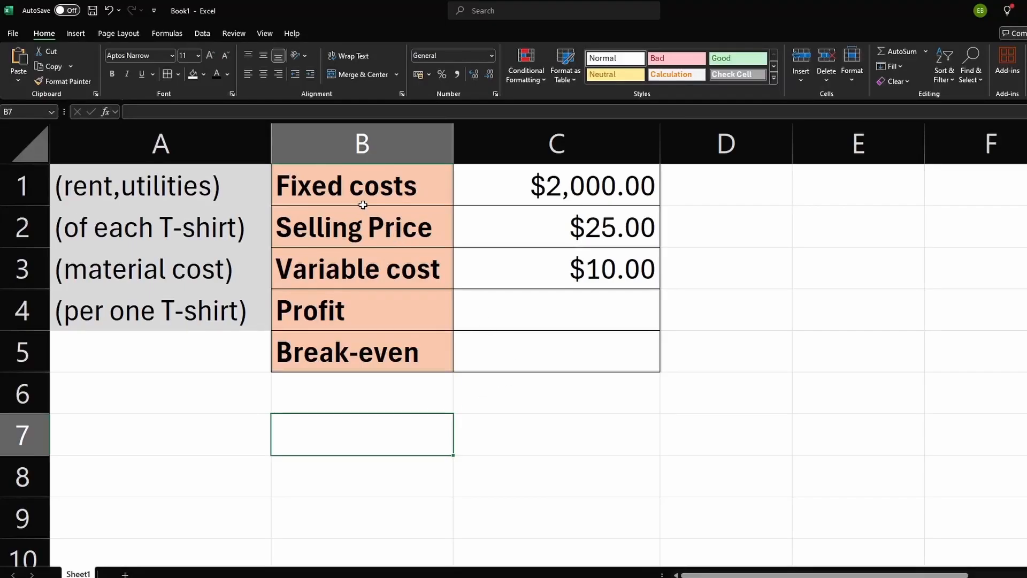
{"action": "left_click", "coordinate": [348, 198]}
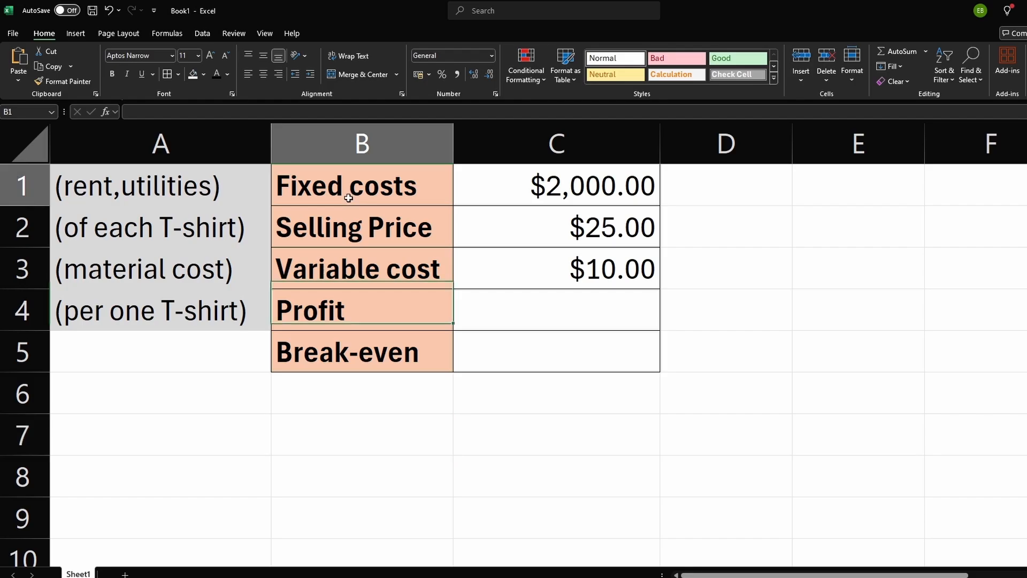
{"action": "left_click", "coordinate": [126, 196]}
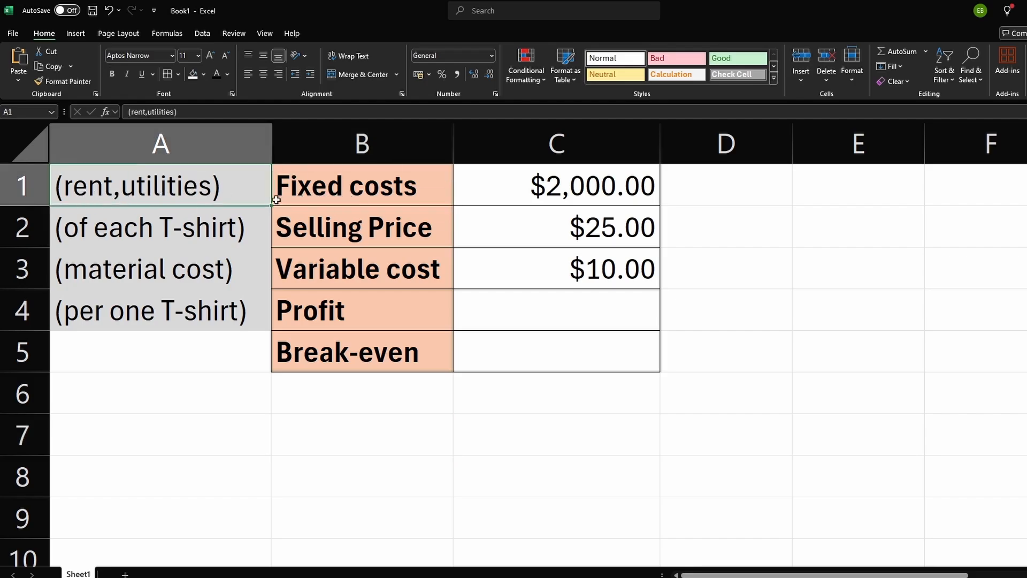
{"action": "left_click", "coordinate": [409, 224]}
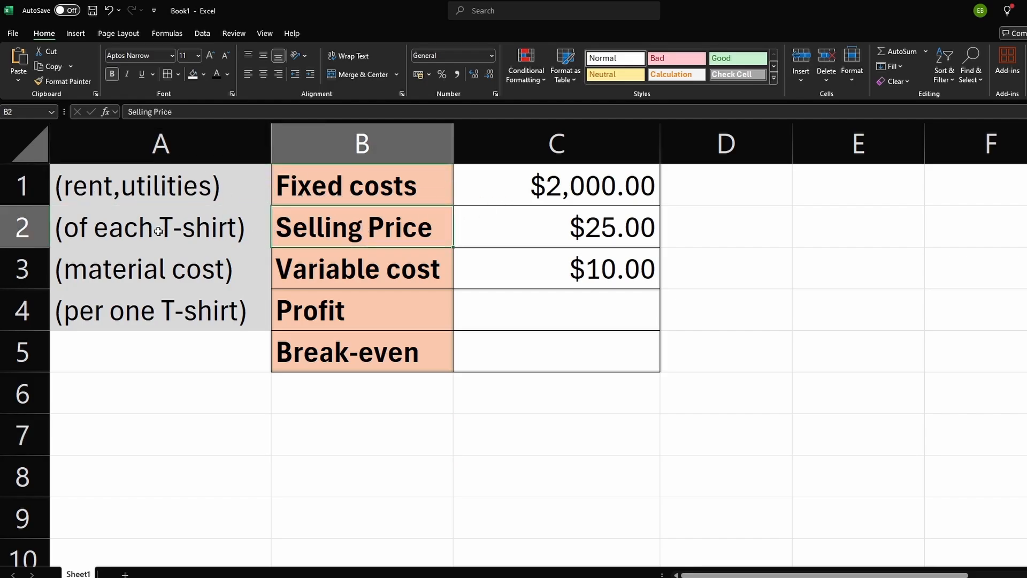
{"action": "left_click", "coordinate": [592, 233]}
{"action": "left_click", "coordinate": [211, 233]}
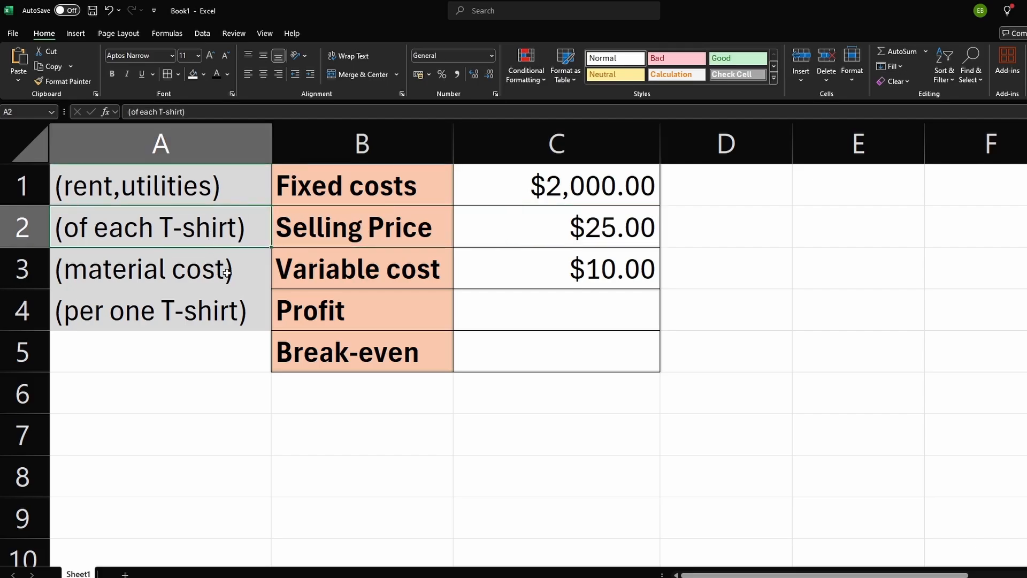
{"action": "left_click", "coordinate": [374, 284]}
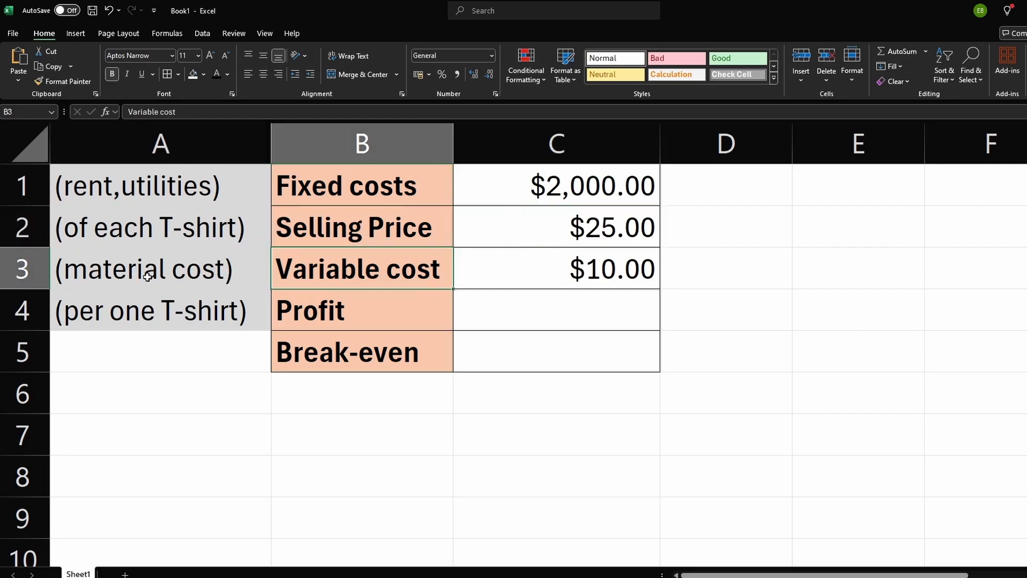
{"action": "left_click", "coordinate": [354, 310]}
{"action": "left_click", "coordinate": [200, 313]}
Step: Enter the profit per T-shirt formula =C2-C3 in C4
{"action": "left_click", "coordinate": [510, 315]}
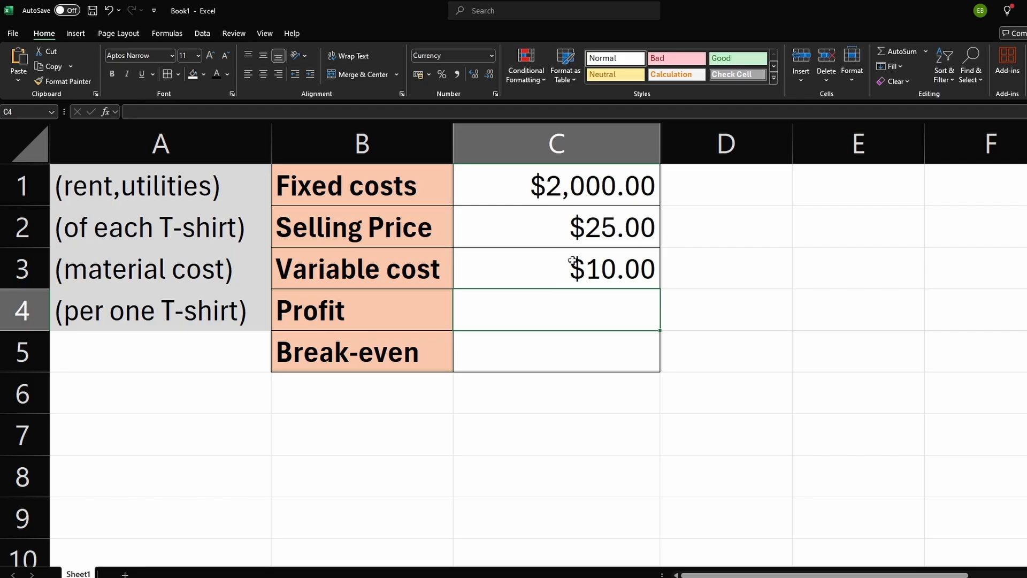
{"action": "type", "text": "="}
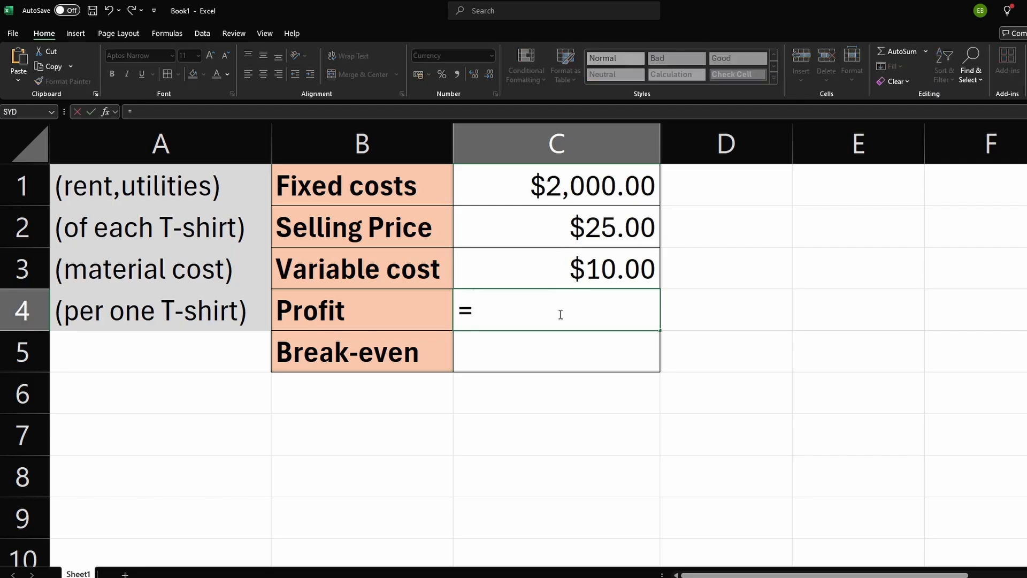
{"action": "left_click", "coordinate": [565, 236]}
{"action": "type", "text": "-"}
{"action": "left_click", "coordinate": [588, 267]}
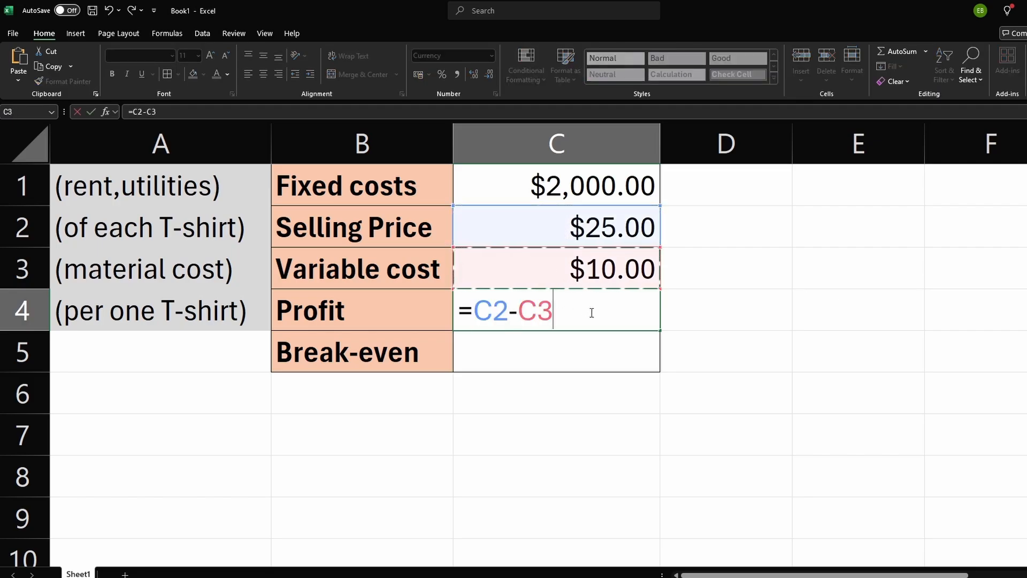
{"action": "key", "text": "Return"}
{"action": "left_click", "coordinate": [594, 315]}
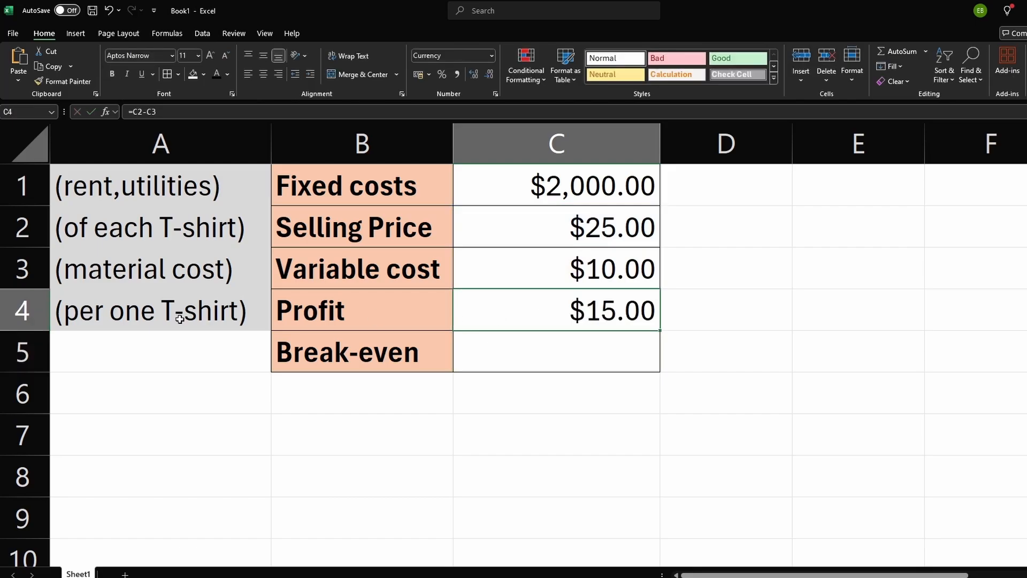
{"action": "left_click", "coordinate": [156, 315]}
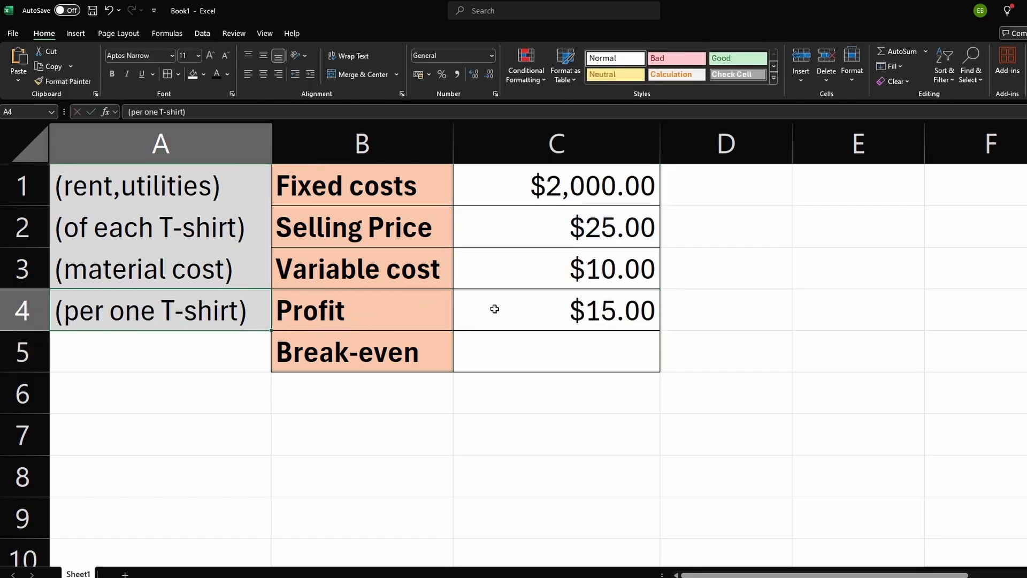
Step: Enter the break-even formula =C1/C4 in C5, dividing fixed costs by profit per T-shirt
{"action": "left_click", "coordinate": [513, 325]}
{"action": "left_click", "coordinate": [519, 347]}
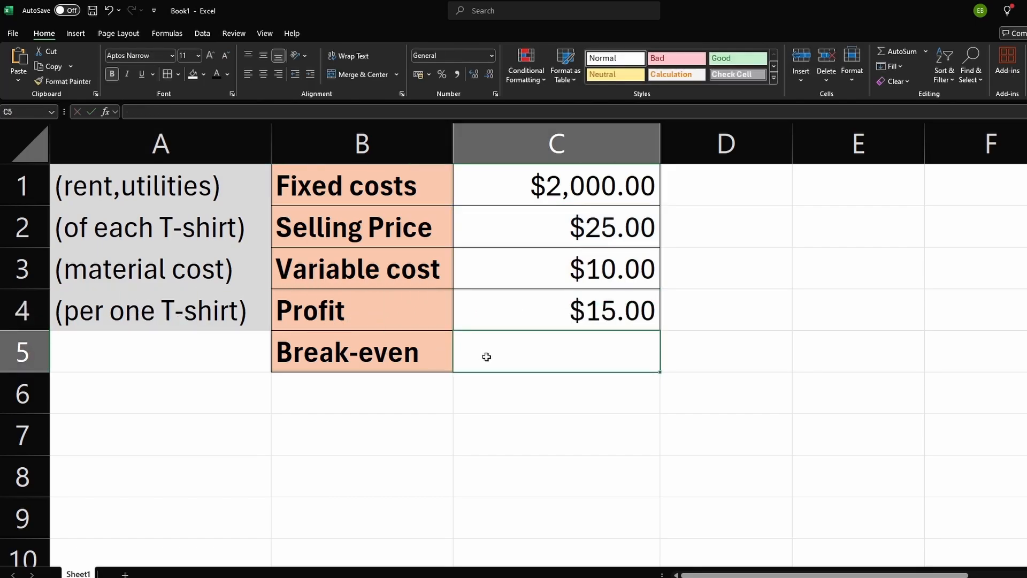
{"action": "type", "text": "="}
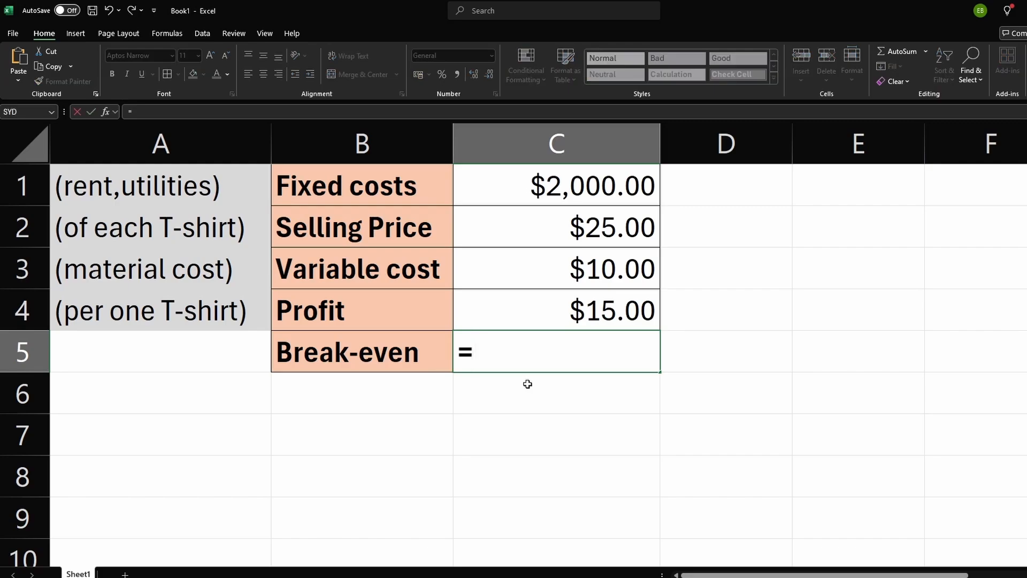
{"action": "left_click", "coordinate": [560, 187]}
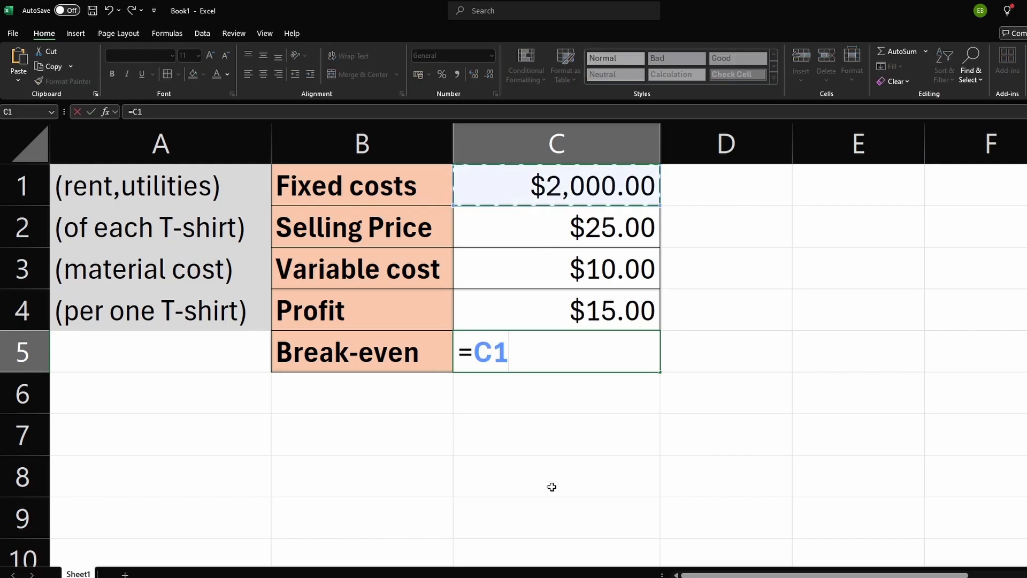
{"action": "type", "text": "/"}
{"action": "left_click", "coordinate": [564, 315]}
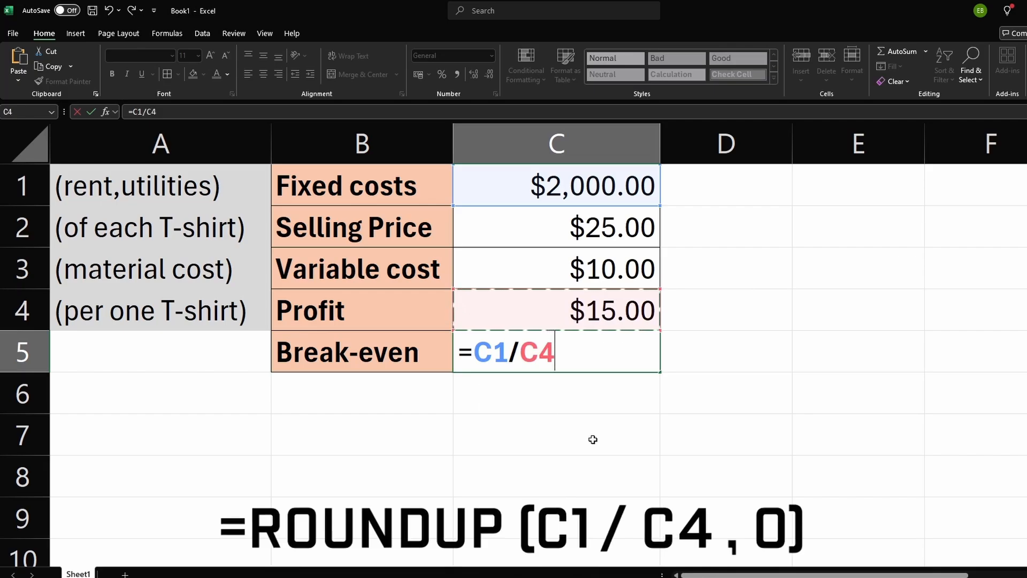
{"action": "key", "text": "Return"}
Step: Wrap the break-even formula in ROUNDUP with 0 digits so C5 reads =ROUNDUP(C1/C4,0)
{"action": "left_click", "coordinate": [571, 360]}
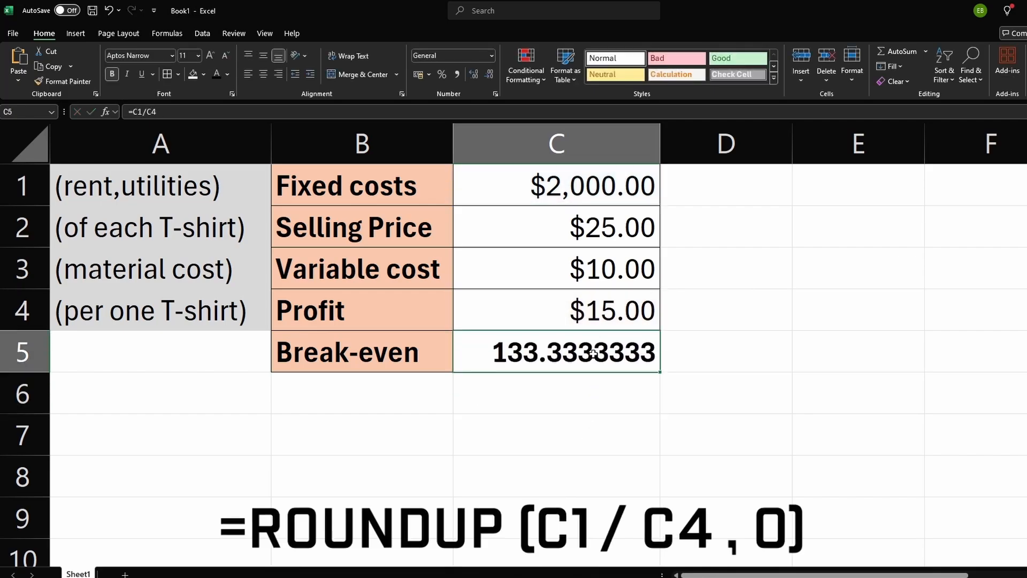
{"action": "double_click", "coordinate": [537, 356]}
{"action": "left_click", "coordinate": [478, 357]}
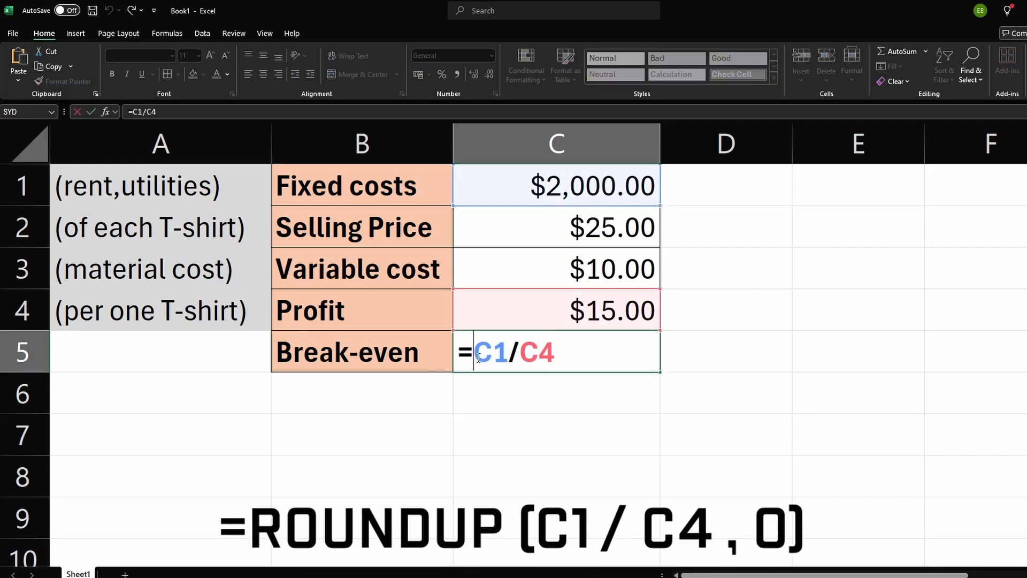
{"action": "type", "text": "ROUNDUP("}
{"action": "key", "text": "End"}
{"action": "type", "text": ",0"}
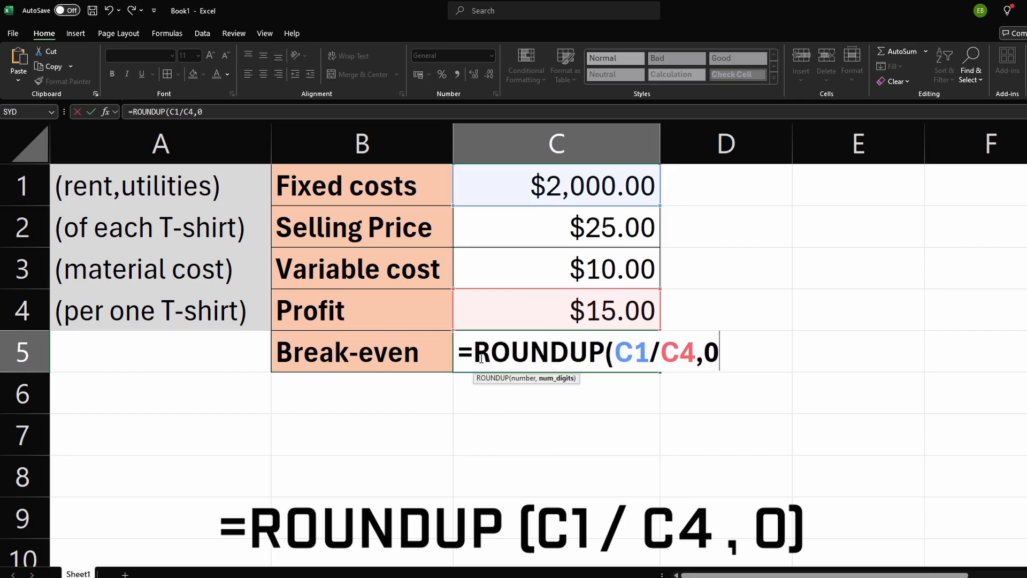
{"action": "type", "text": ")"}
{"action": "key", "text": "Return"}
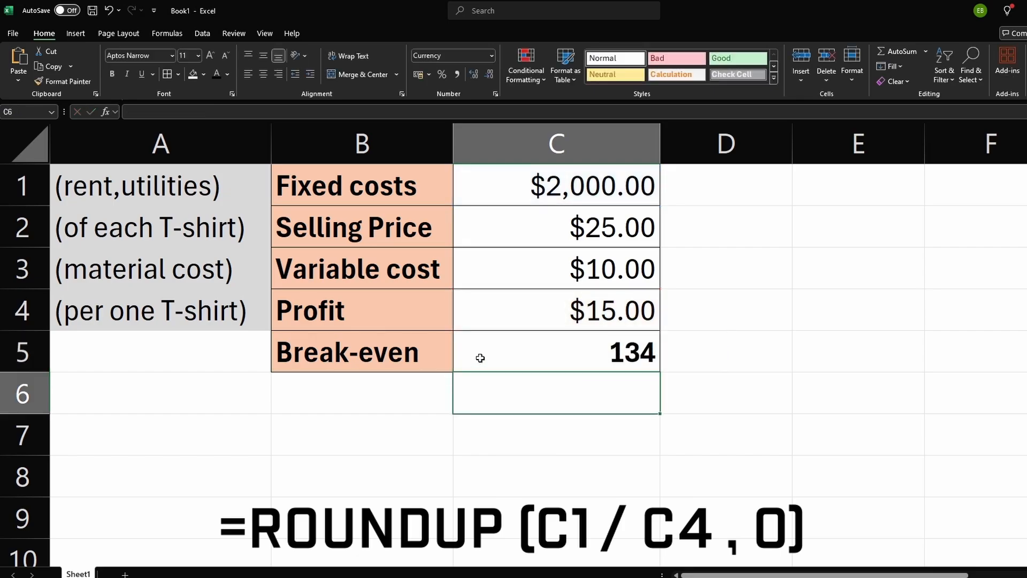
Step: Enter the check formula =C4*C5 in C6, multiplying profit per T-shirt by the break-even quantity
{"action": "left_click", "coordinate": [533, 351]}
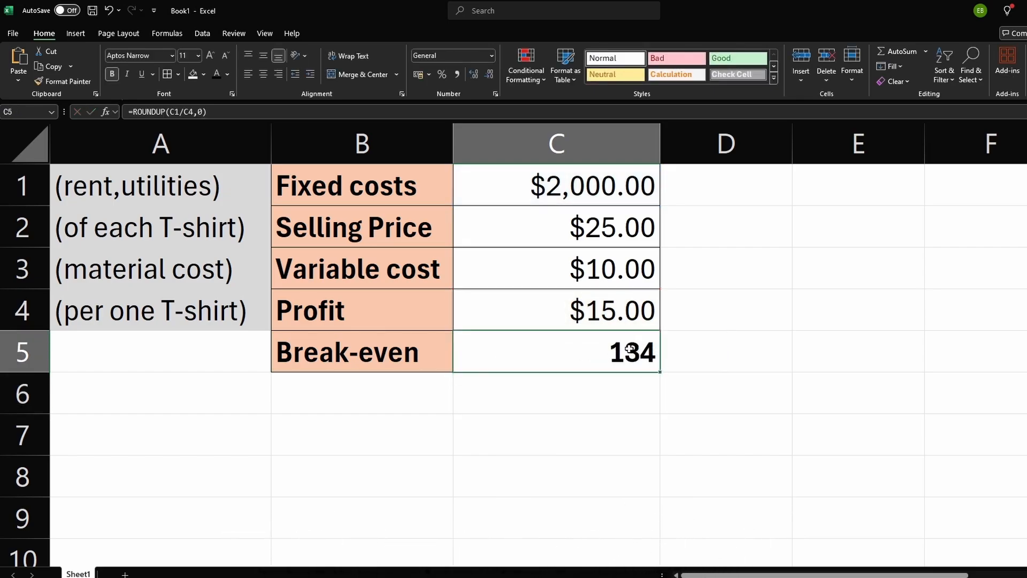
{"action": "left_click", "coordinate": [480, 392]}
{"action": "type", "text": "="}
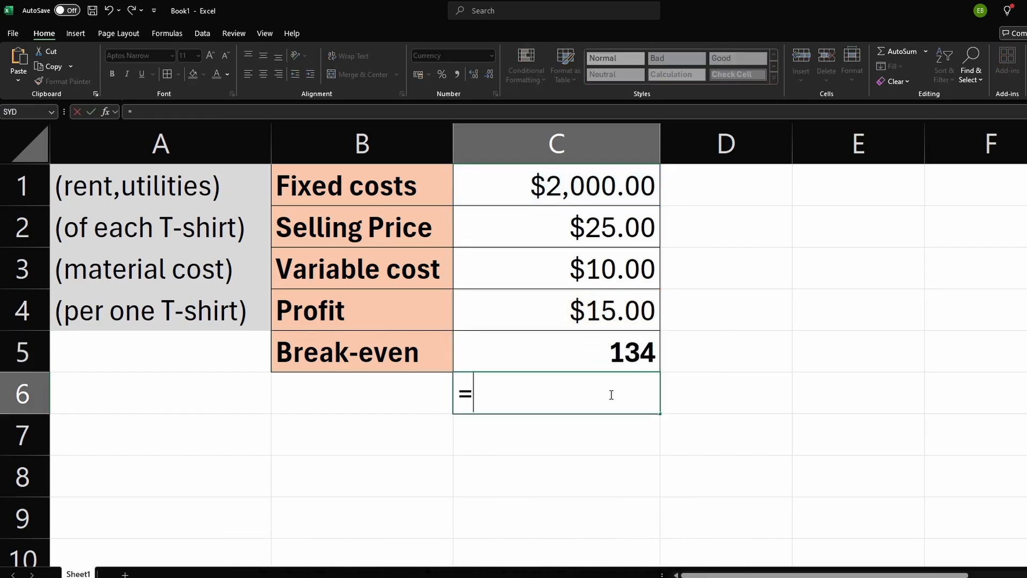
{"action": "left_click", "coordinate": [604, 313]}
{"action": "type", "text": "*"}
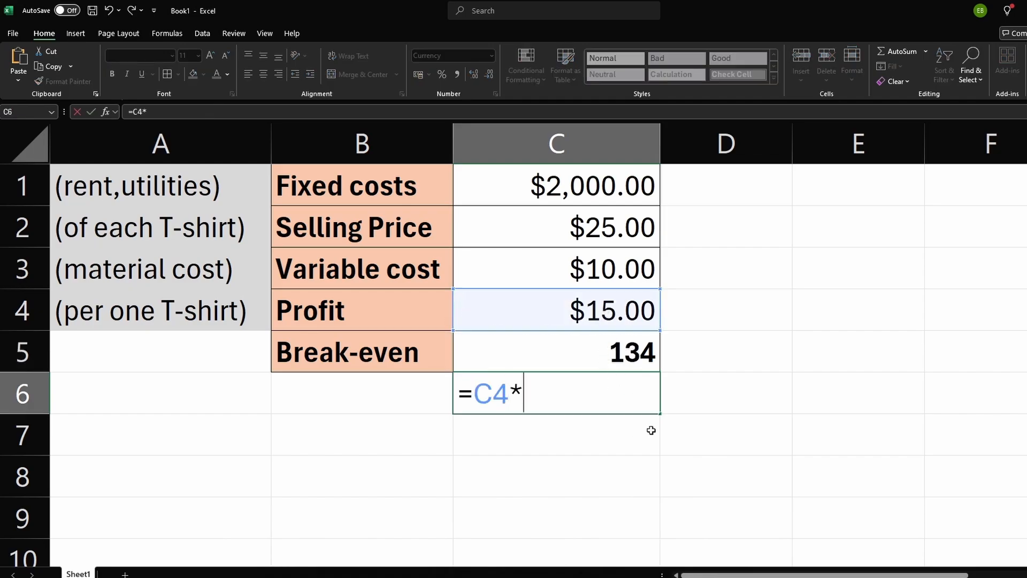
{"action": "left_click", "coordinate": [630, 369]}
{"action": "key", "text": "Return"}
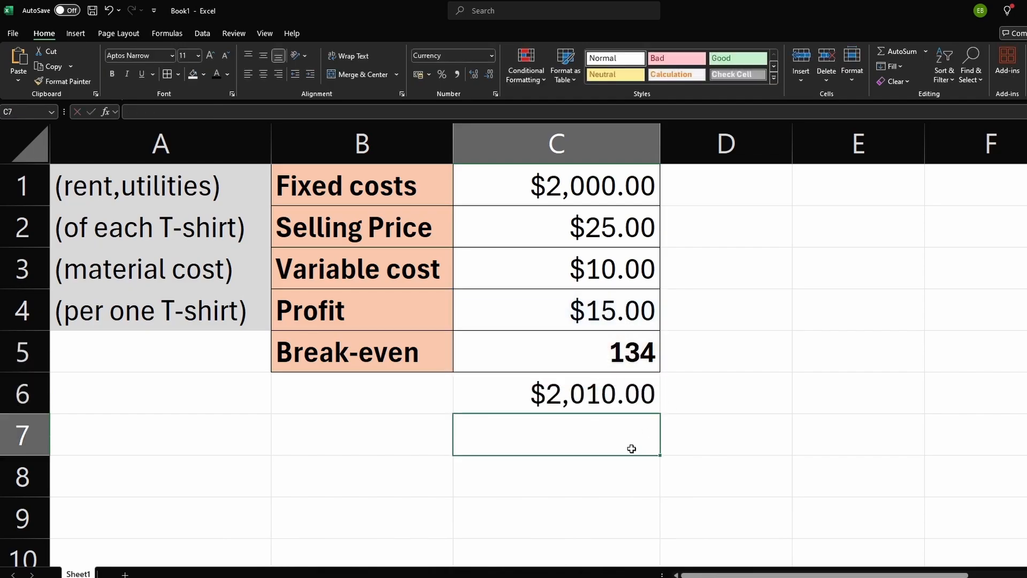
Step: Compare the check result in C6 with the fixed costs in C1
{"action": "left_click", "coordinate": [611, 402]}
{"action": "left_click", "coordinate": [615, 189]}
{"action": "left_click", "coordinate": [563, 387]}
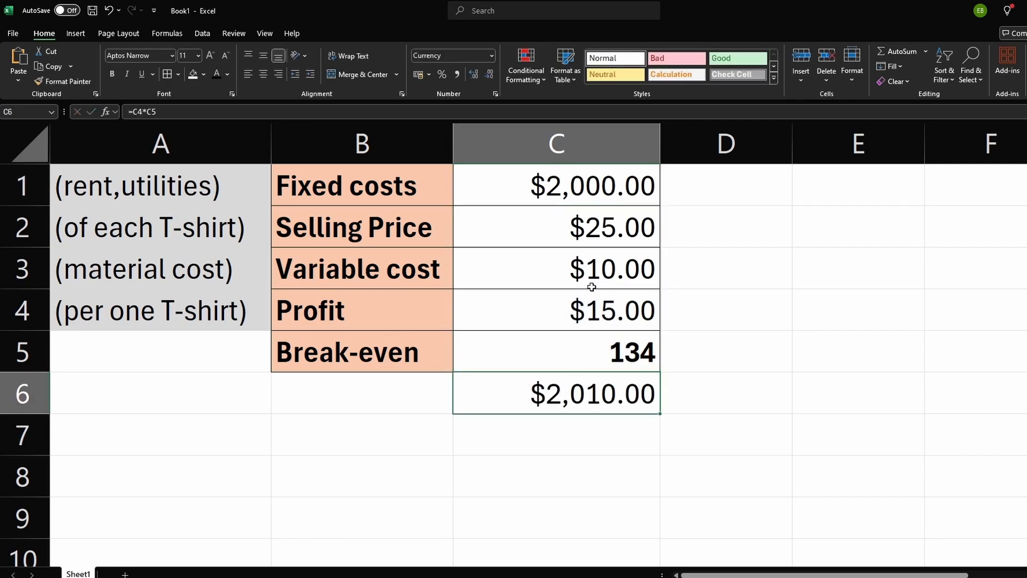
{"action": "left_click", "coordinate": [593, 197]}
{"action": "left_click", "coordinate": [588, 389]}
{"action": "left_click", "coordinate": [612, 188]}
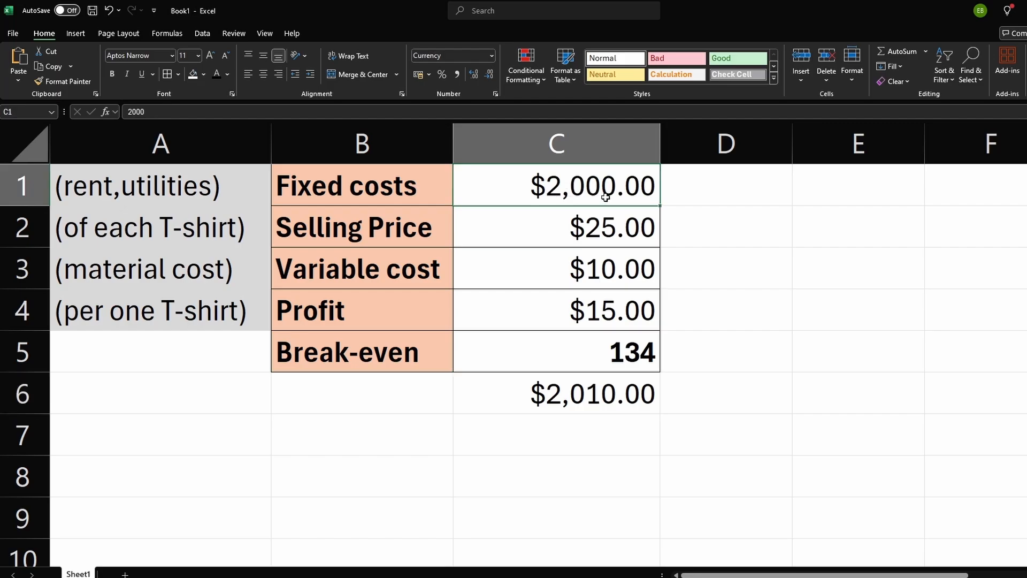
{"action": "left_click", "coordinate": [590, 395]}
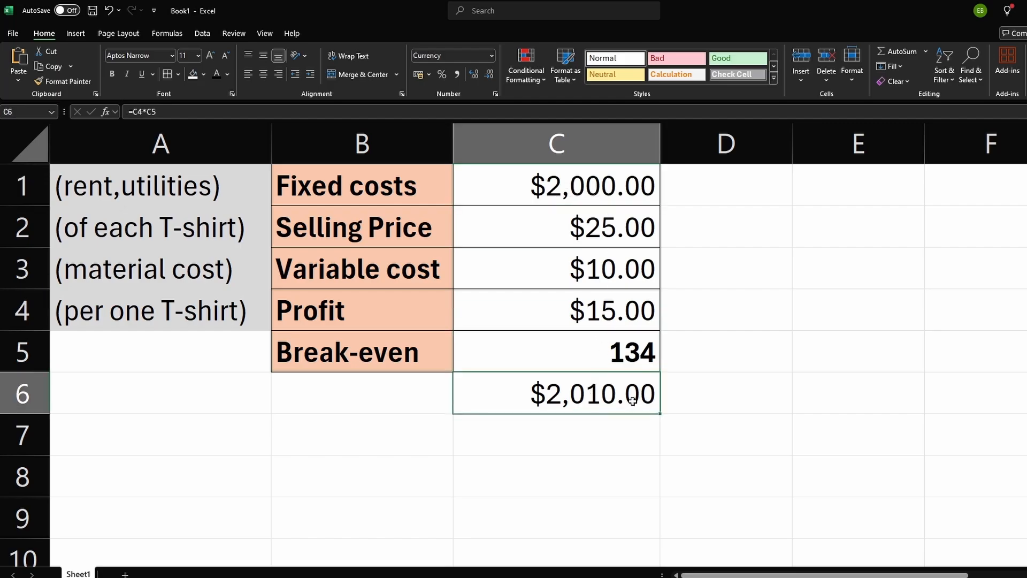
{"action": "left_click", "coordinate": [594, 197]}
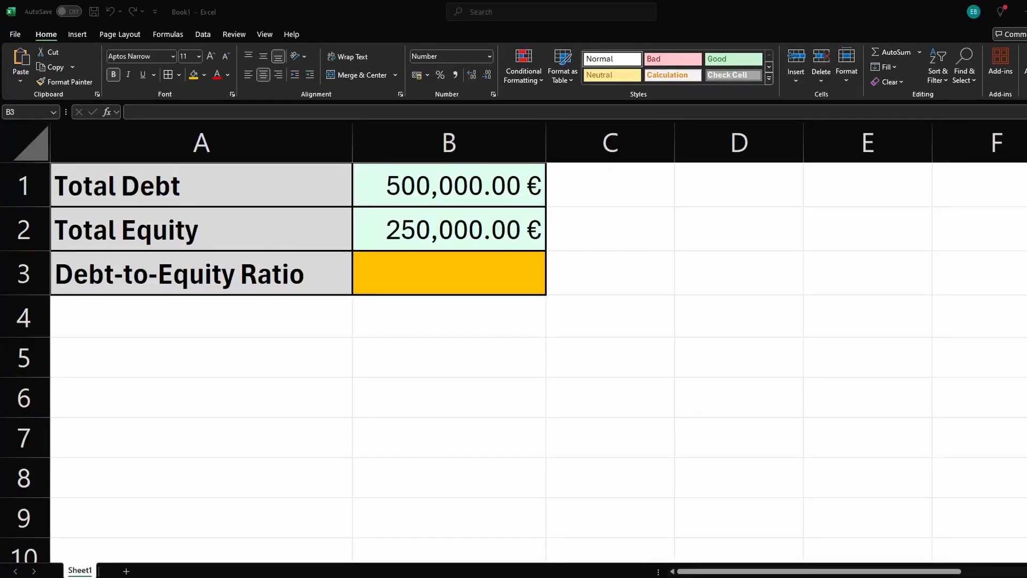
Step: Examine the debt-to-equity sheet's Total Debt and Total Equity values and the ratio label
{"action": "left_click", "coordinate": [518, 330]}
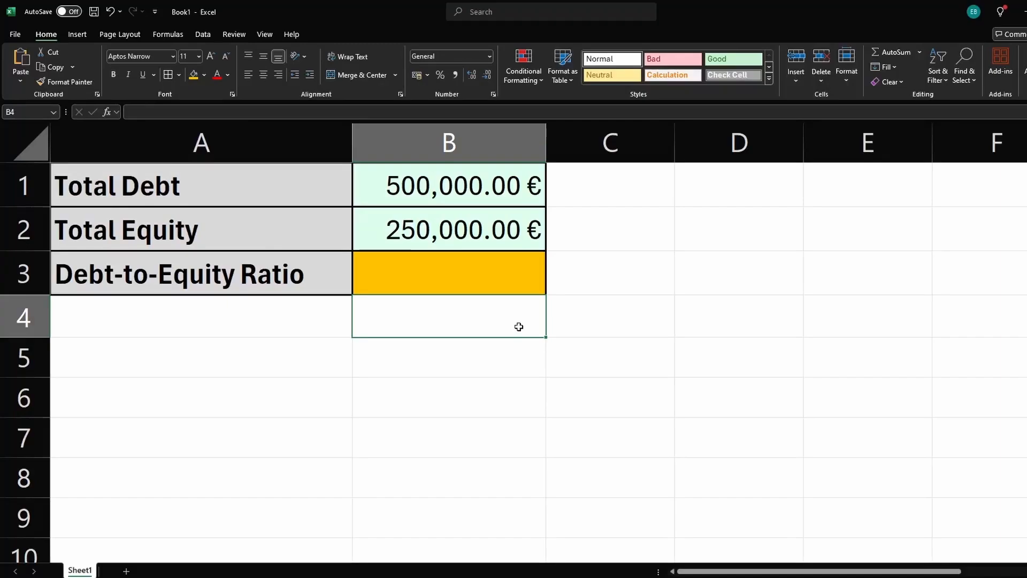
{"action": "left_click", "coordinate": [286, 272]}
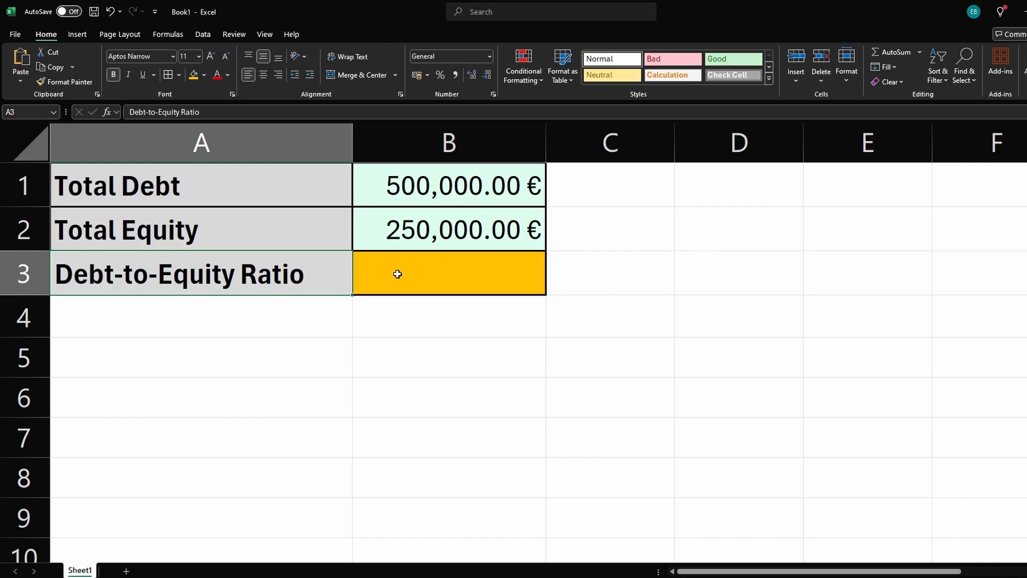
{"action": "left_click", "coordinate": [381, 192]}
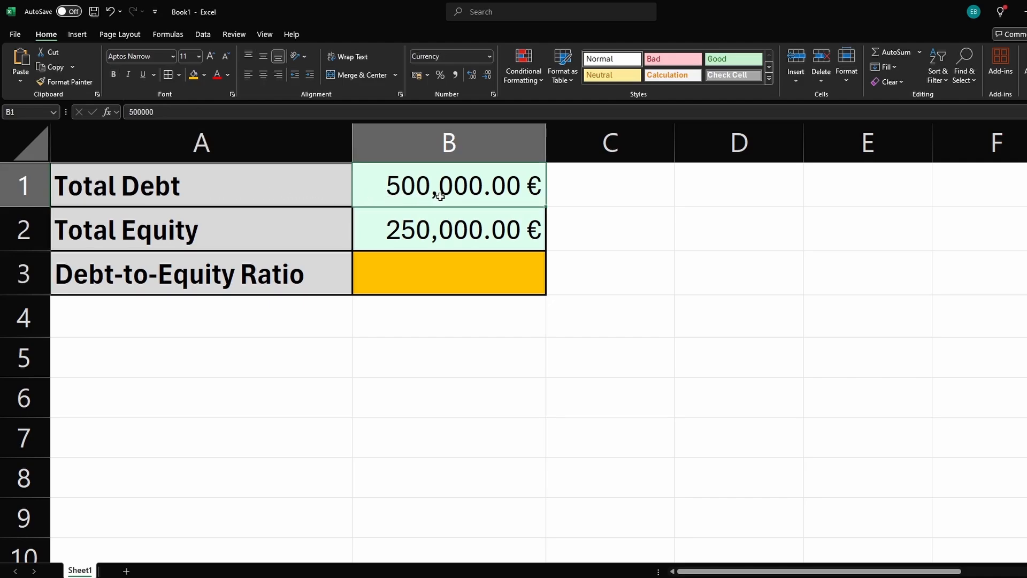
{"action": "left_click_drag", "start_coordinate": [461, 199], "coordinate": [366, 231]}
{"action": "left_click", "coordinate": [447, 231]}
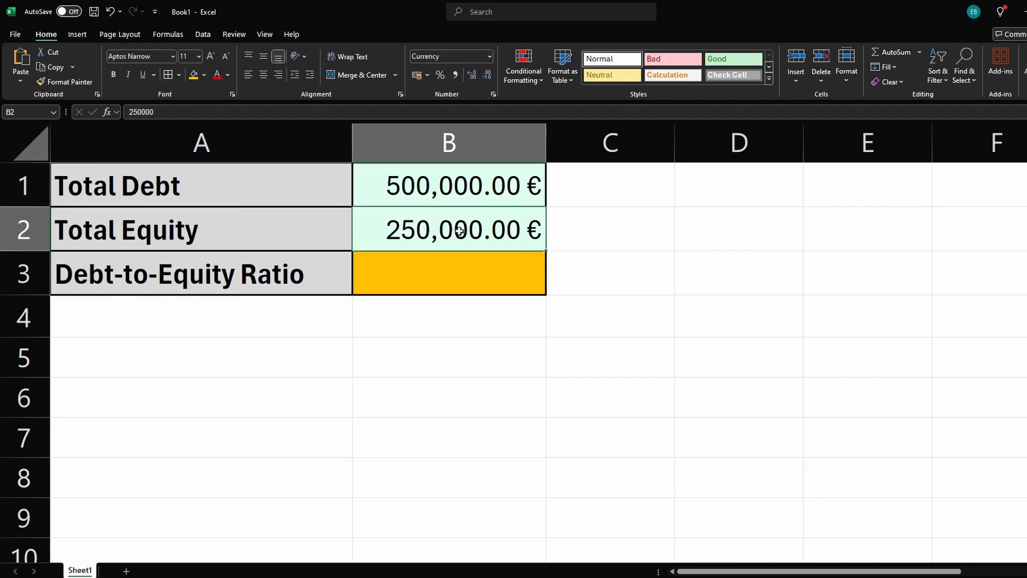
Step: Enter the debt-to-equity formula =B1/B2 in B3
{"action": "left_click", "coordinate": [429, 268]}
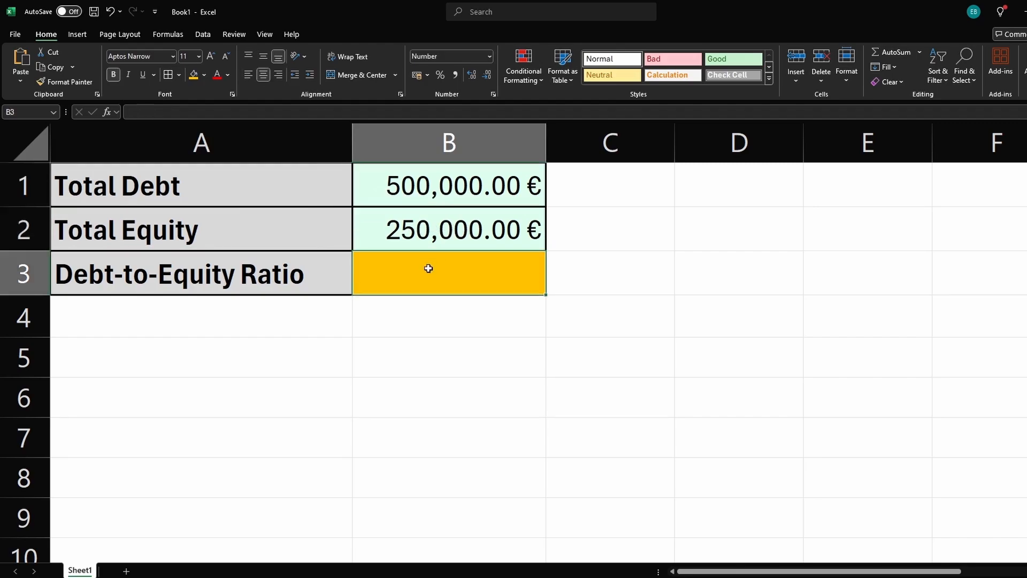
{"action": "type", "text": "="}
{"action": "left_click", "coordinate": [442, 191]}
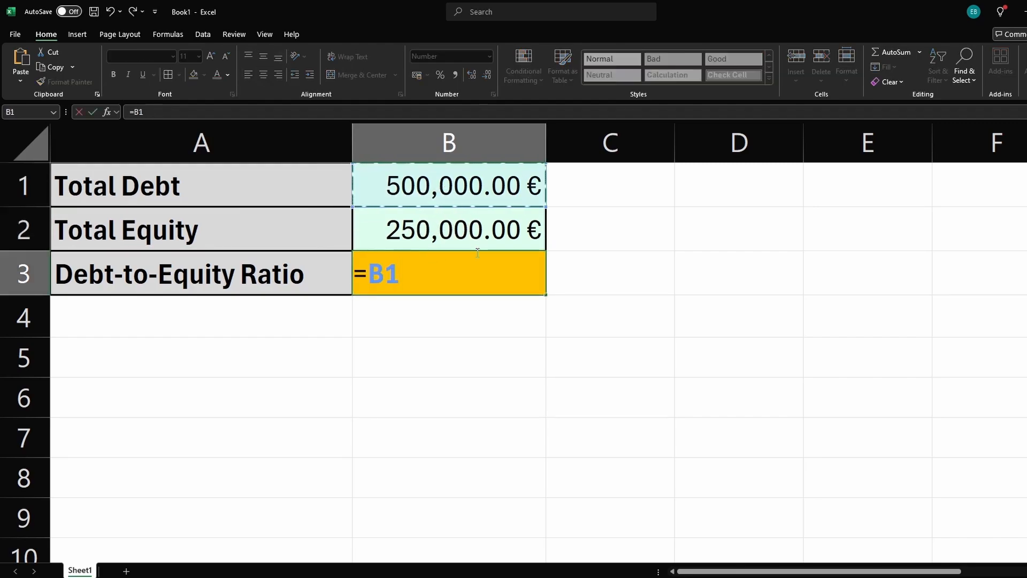
{"action": "type", "text": "/"}
{"action": "left_click", "coordinate": [442, 242]}
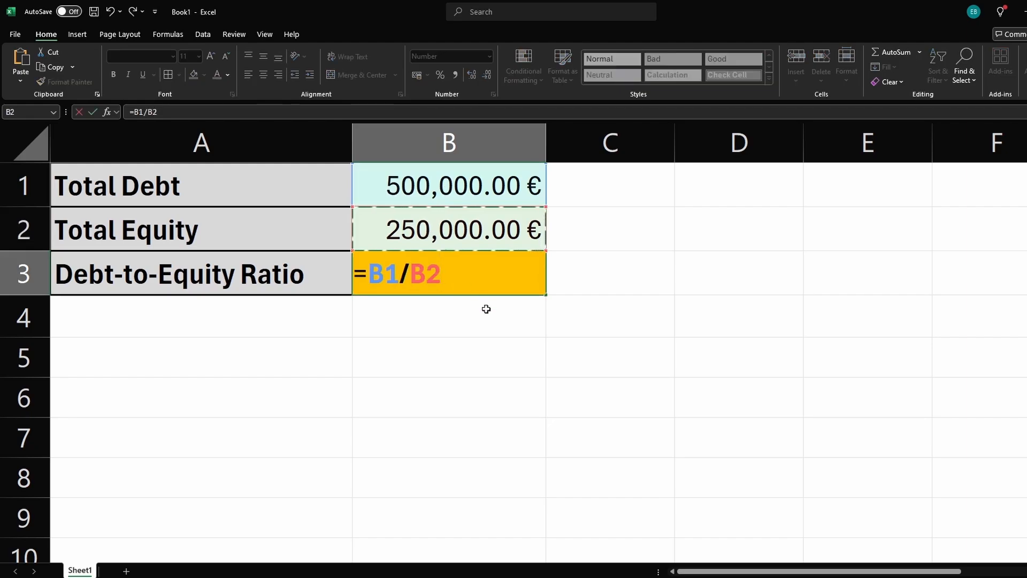
{"action": "key", "text": "Return"}
{"action": "left_click", "coordinate": [488, 278]}
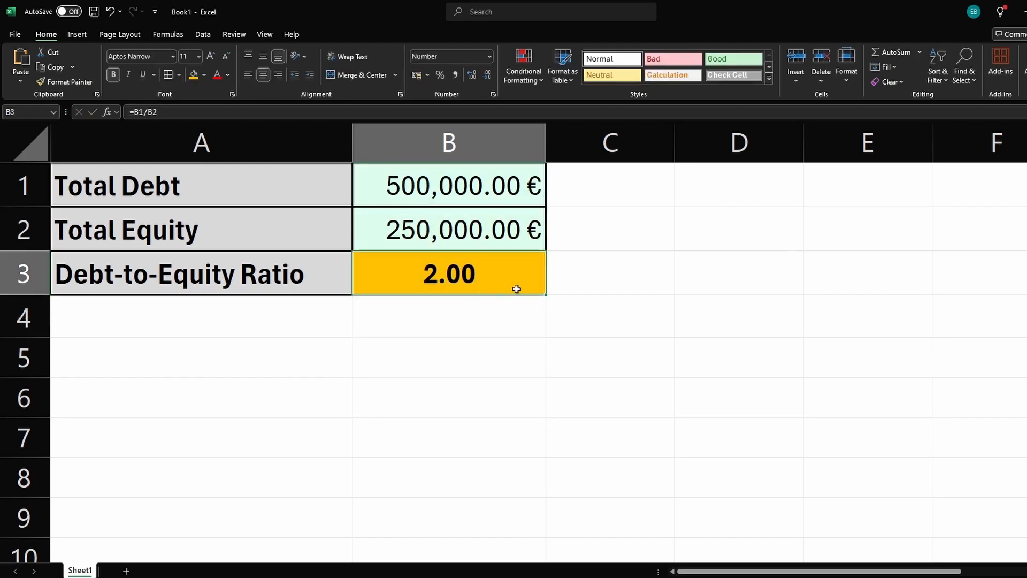
{"action": "left_click", "coordinate": [483, 75]}
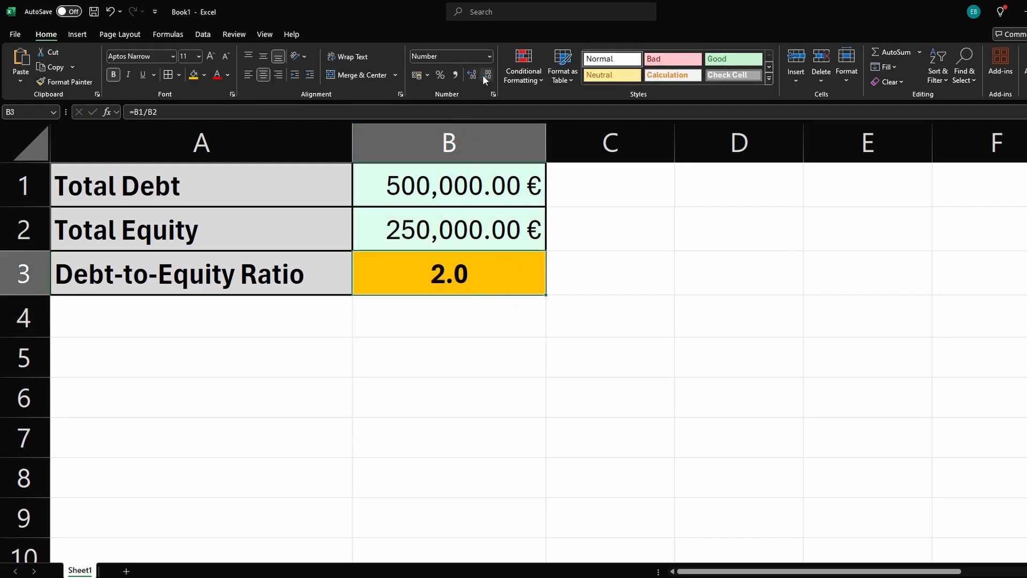
{"action": "left_click", "coordinate": [487, 75]}
{"action": "left_click", "coordinate": [473, 75]}
{"action": "left_click", "coordinate": [473, 75]}
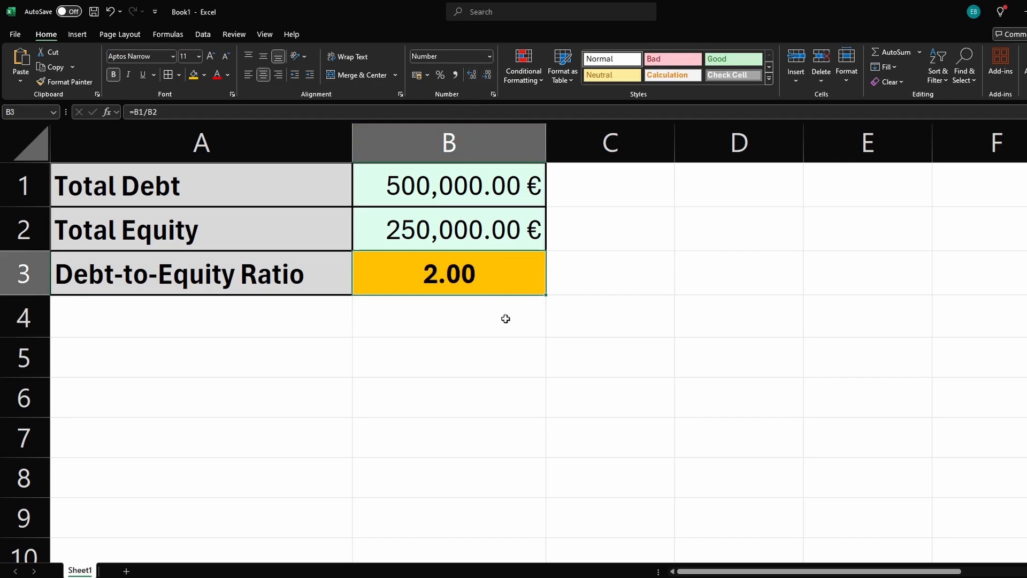
Step: Change the Total Debt value in B1 to 50000
{"action": "left_click", "coordinate": [505, 316]}
{"action": "left_click", "coordinate": [479, 279]}
{"action": "left_click", "coordinate": [479, 309]}
{"action": "left_click", "coordinate": [472, 287]}
{"action": "double_click", "coordinate": [448, 193]}
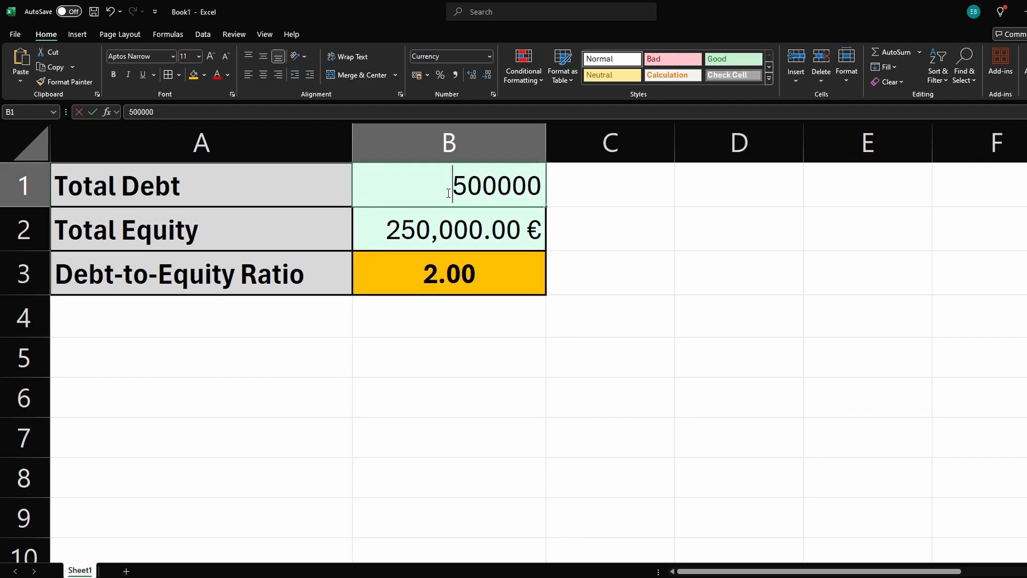
{"action": "double_click", "coordinate": [448, 193]}
{"action": "type", "text": "50000"}
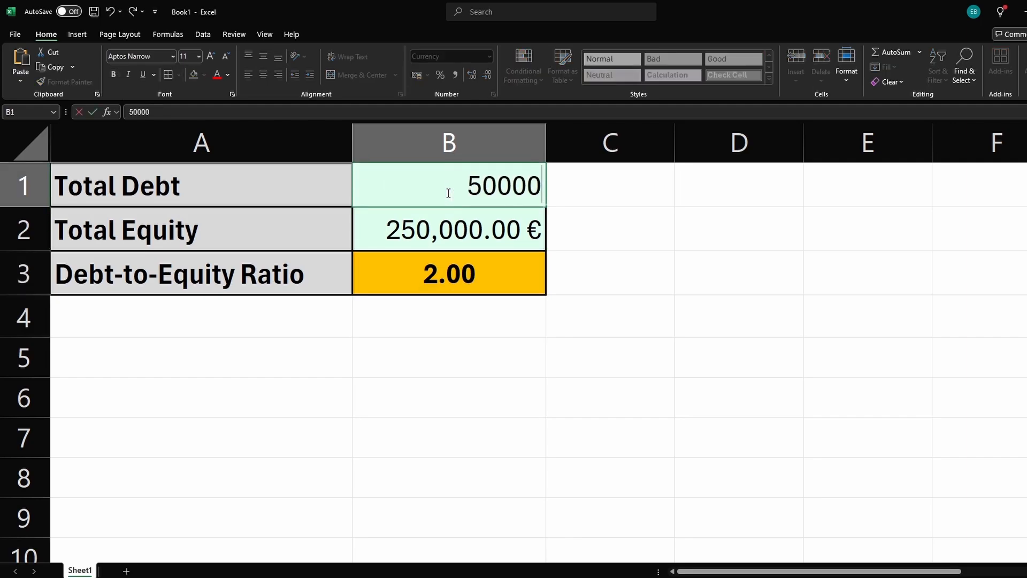
{"action": "key", "text": "Return"}
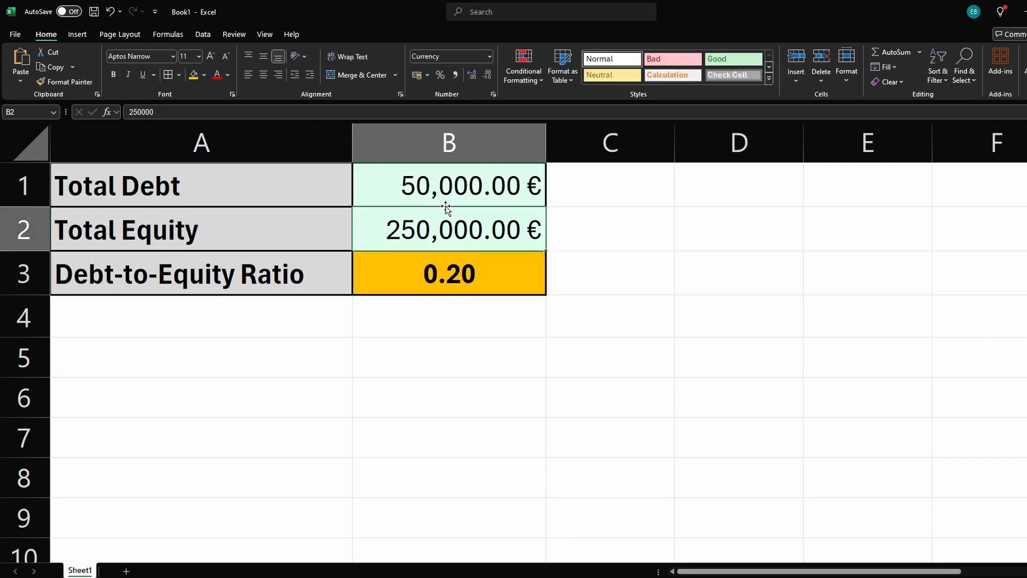
Step: Compare the recalculated ratio in B3 with the debt and equity values
{"action": "left_click", "coordinate": [459, 278]}
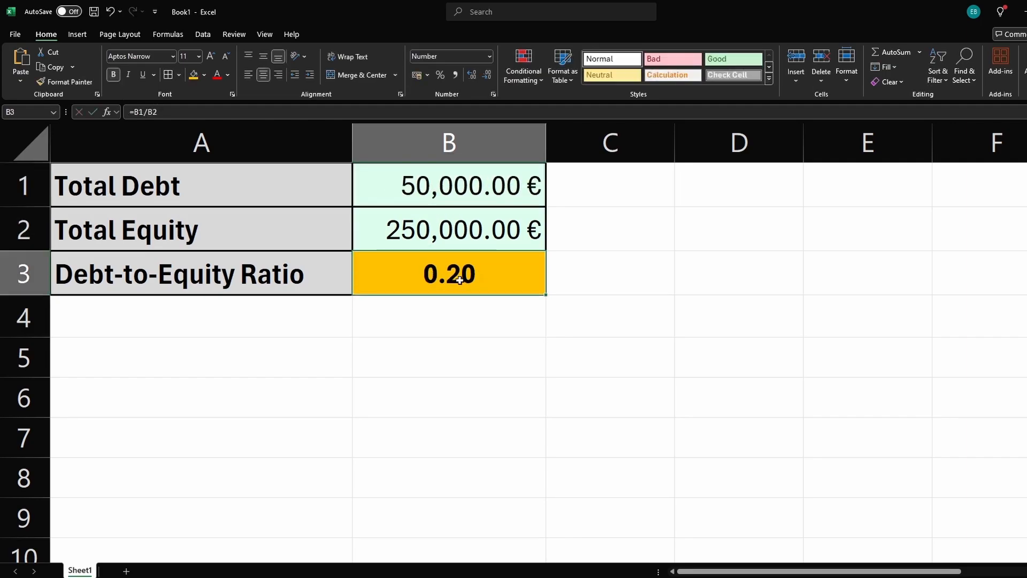
{"action": "left_click", "coordinate": [471, 188]}
{"action": "left_click", "coordinate": [455, 277]}
{"action": "left_click", "coordinate": [488, 308]}
{"action": "left_click", "coordinate": [471, 275]}
{"action": "left_click", "coordinate": [317, 275]}
{"action": "left_click", "coordinate": [374, 316]}
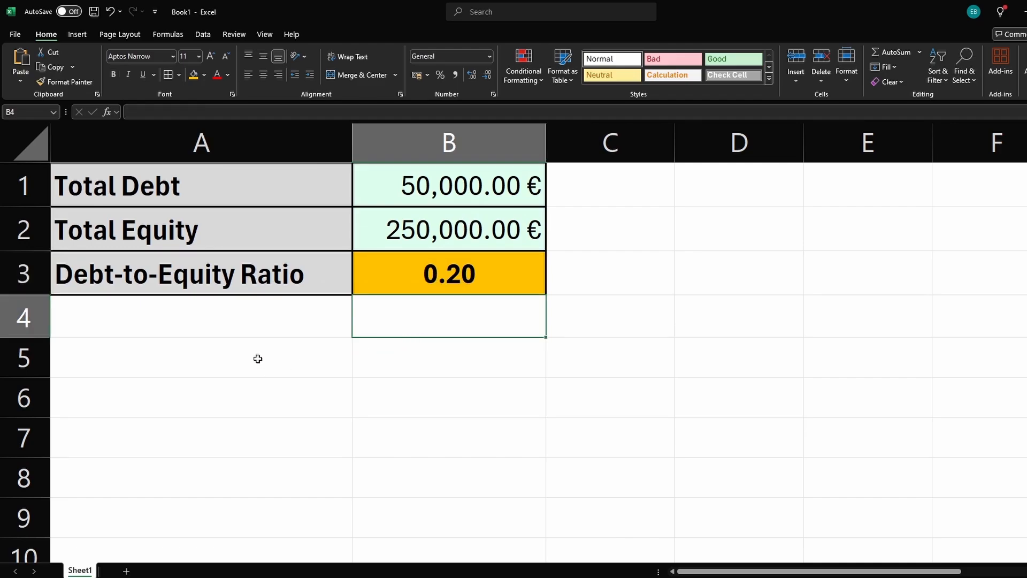
{"action": "left_click", "coordinate": [291, 335]}
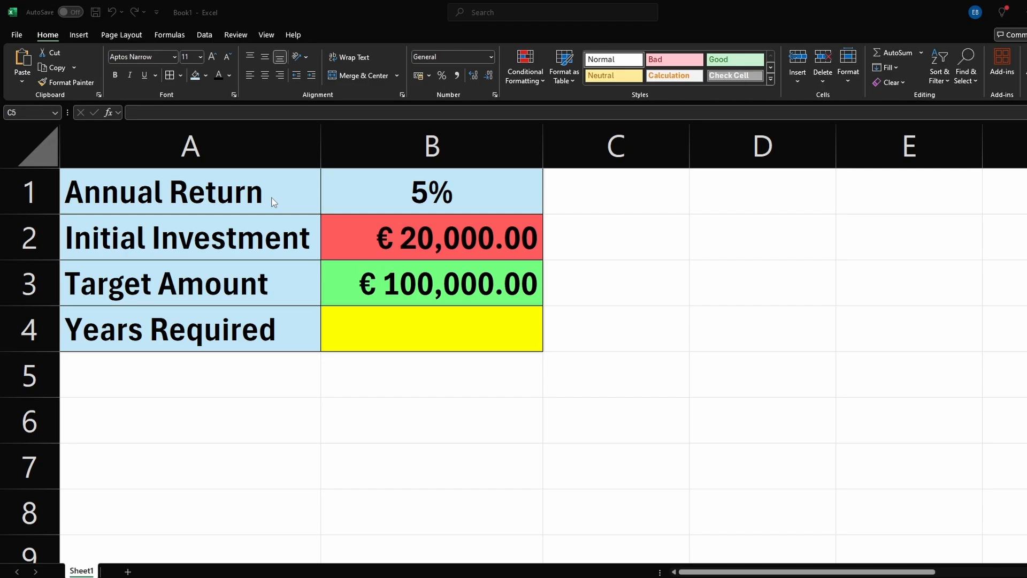
Step: Examine the annual return, initial investment and target amount values and labels on the investment sheet
{"action": "left_click", "coordinate": [271, 198]}
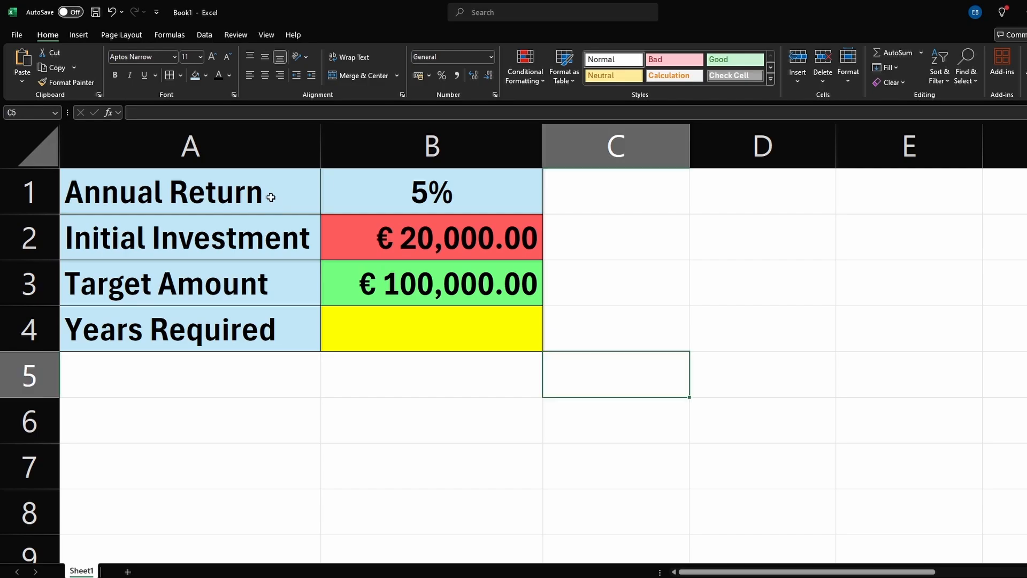
{"action": "left_click", "coordinate": [266, 199]}
{"action": "left_click", "coordinate": [256, 233]}
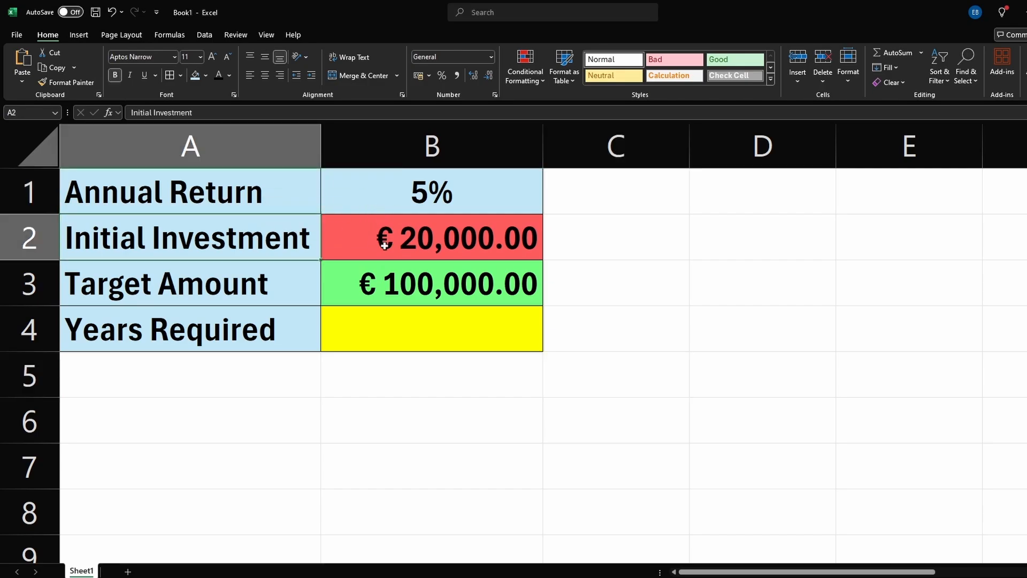
{"action": "left_click", "coordinate": [429, 244]}
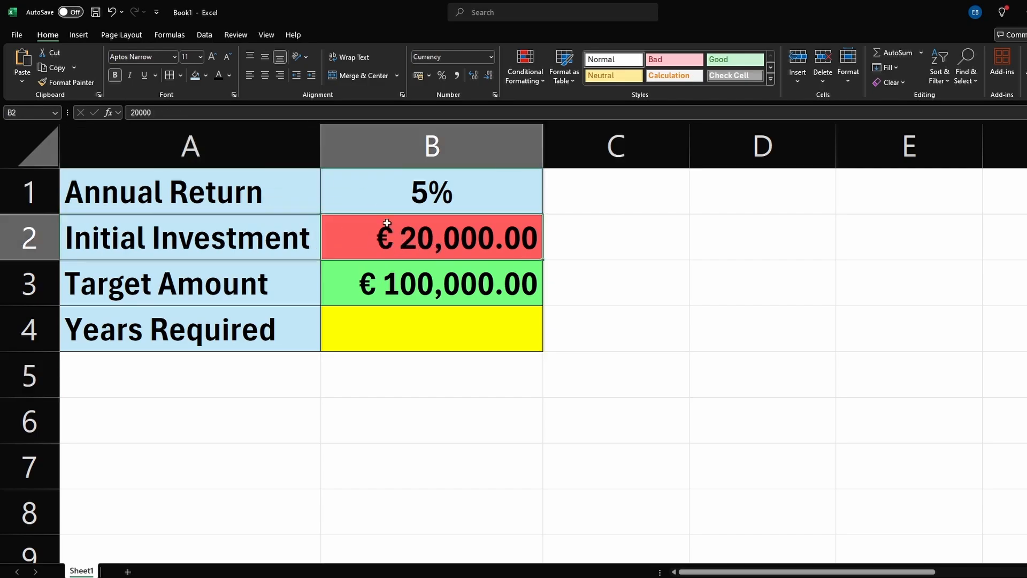
{"action": "left_click", "coordinate": [395, 194]}
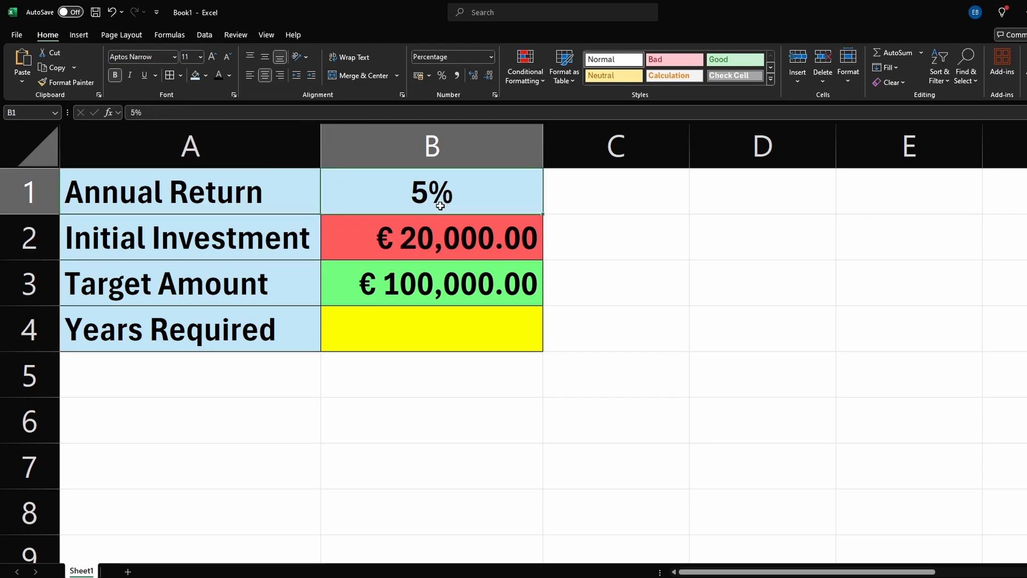
{"action": "left_click", "coordinate": [168, 203]}
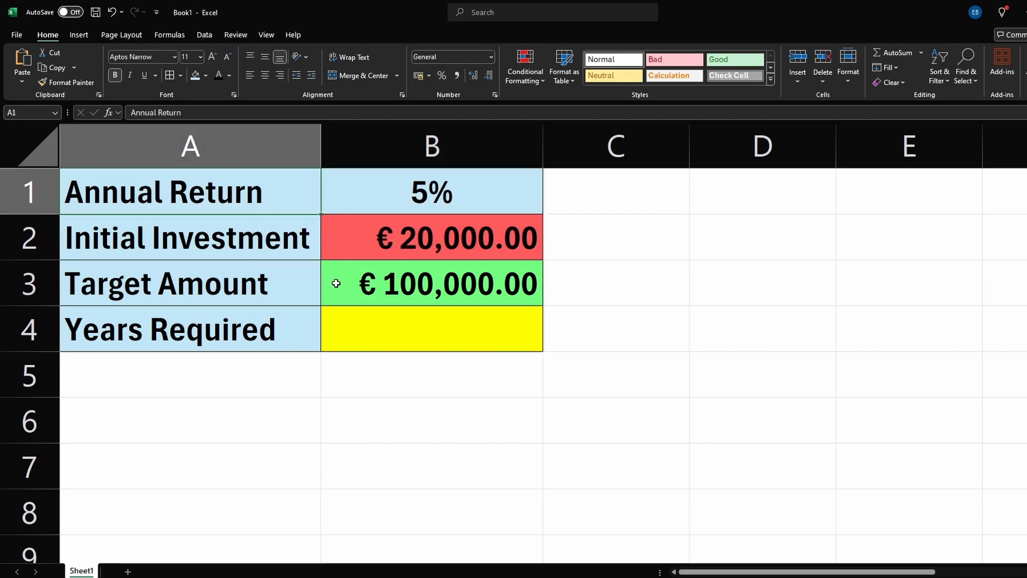
{"action": "left_click", "coordinate": [252, 289]}
{"action": "left_click", "coordinate": [391, 289]}
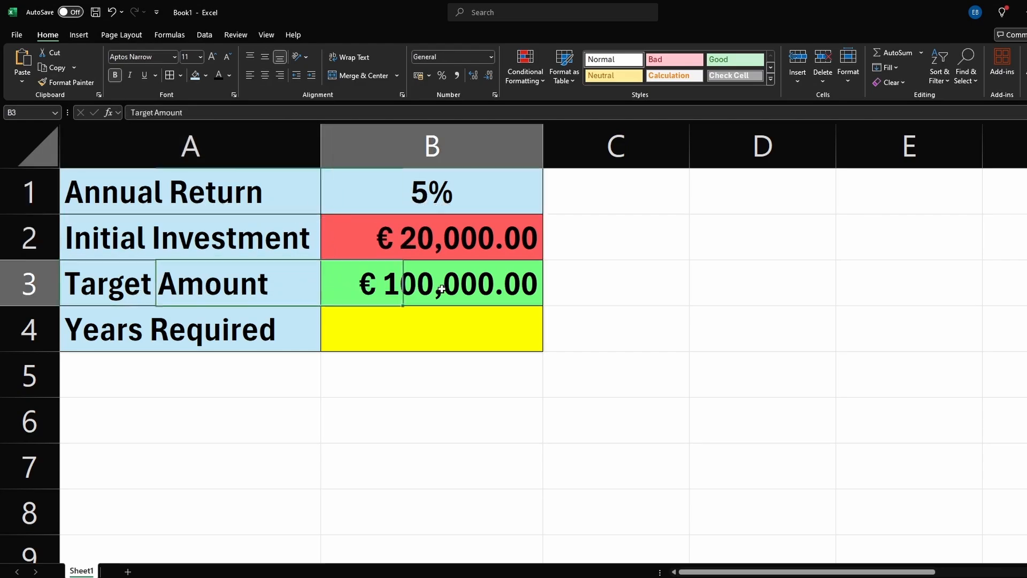
Step: Enter the formula =PDURATION(B1,B2,B3) in B4 to calculate the years required
{"action": "left_click", "coordinate": [417, 334]}
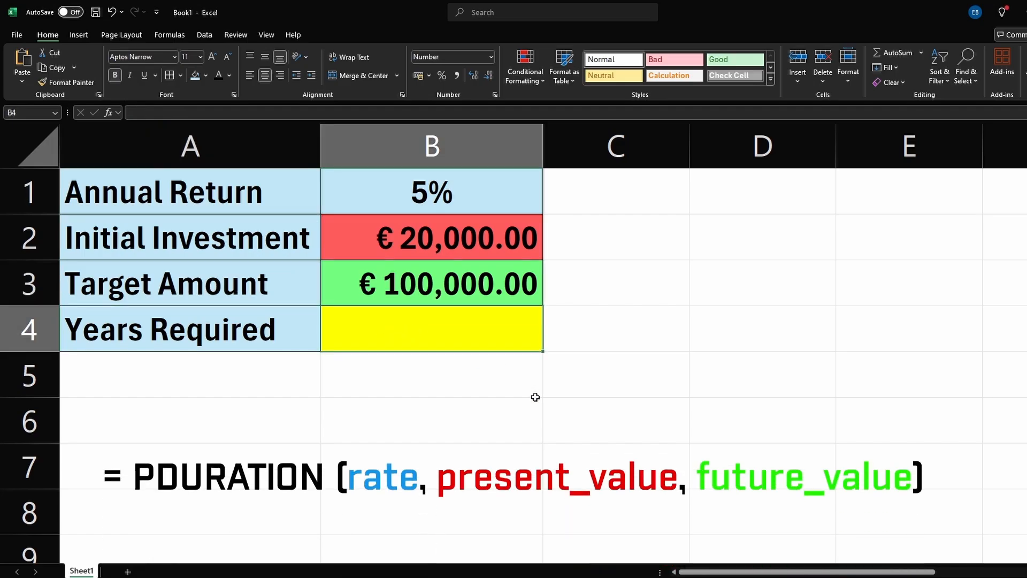
{"action": "type", "text": "=Pd"}
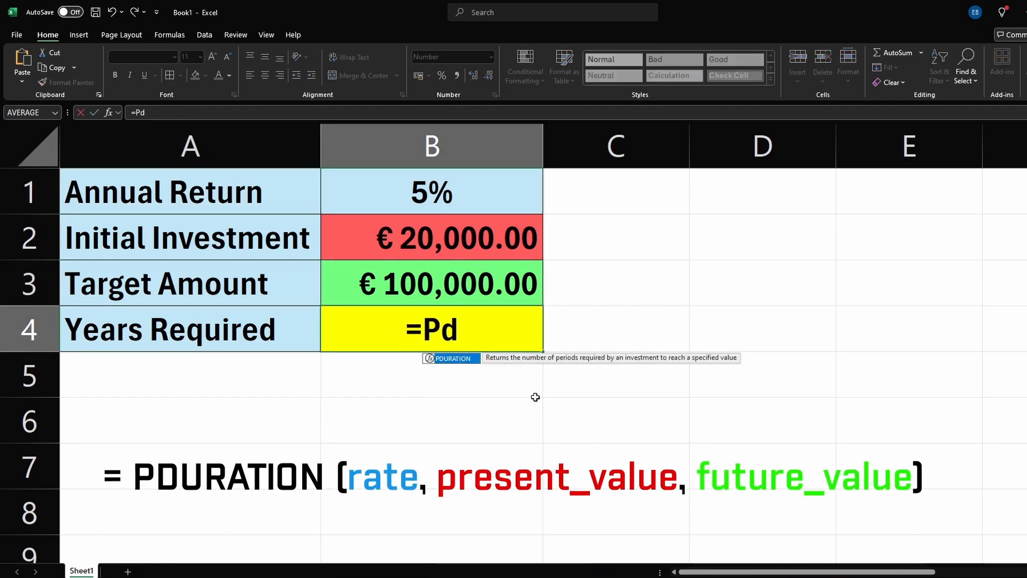
{"action": "key", "text": "Tab"}
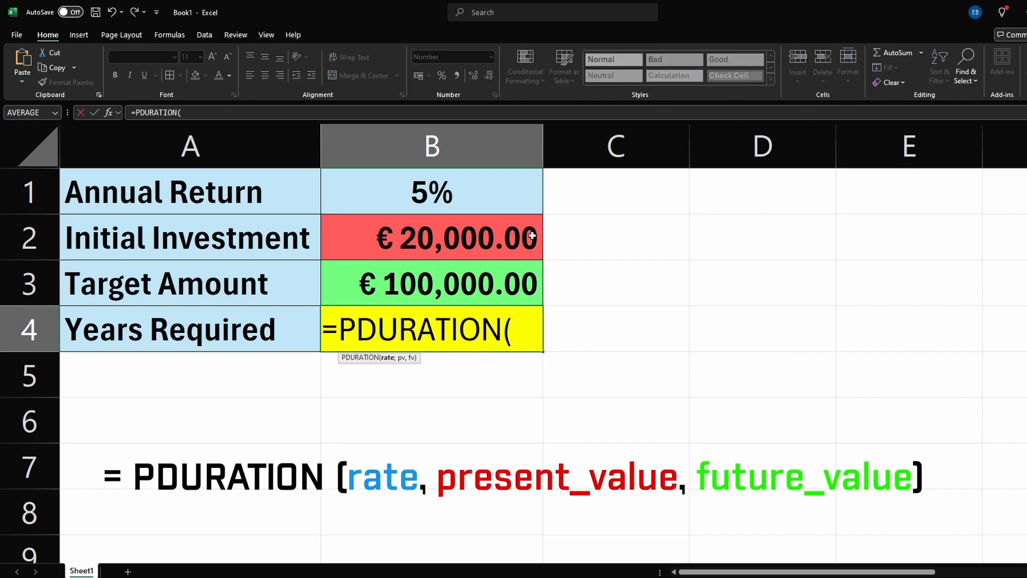
{"action": "left_click", "coordinate": [456, 196]}
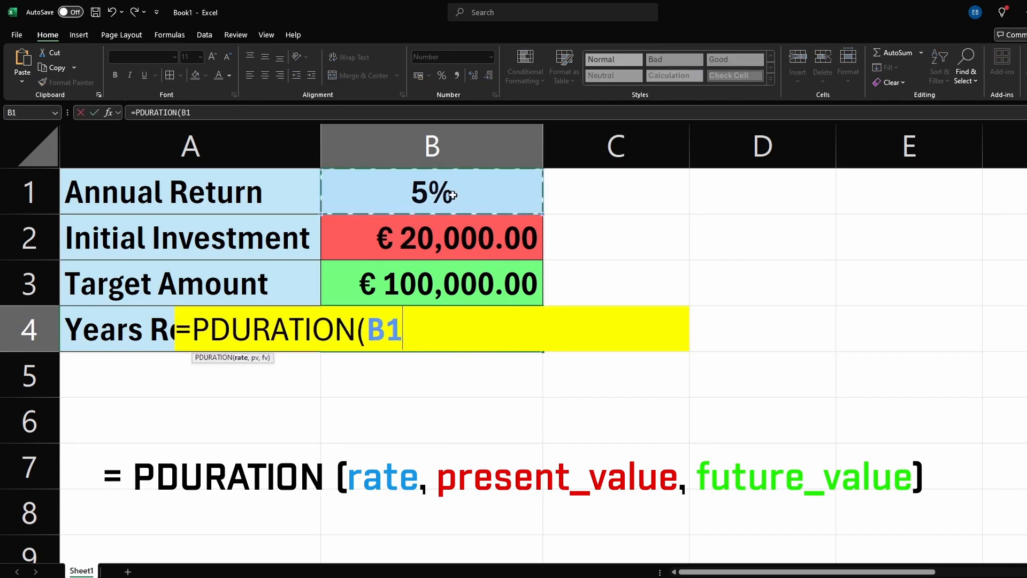
{"action": "type", "text": ","}
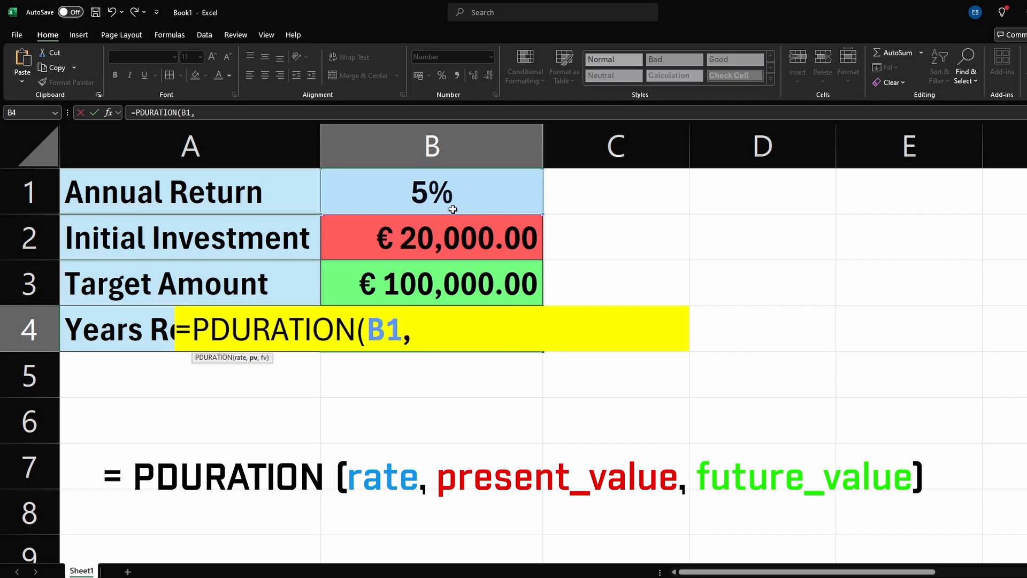
{"action": "left_click", "coordinate": [430, 242]}
{"action": "type", "text": ","}
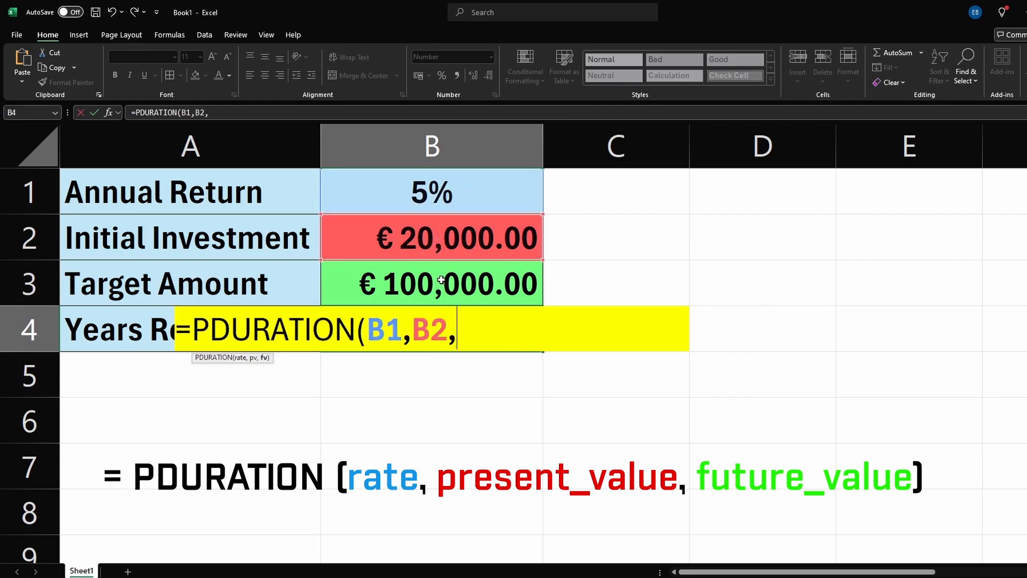
{"action": "left_click", "coordinate": [467, 277]}
{"action": "type", "text": ")"}
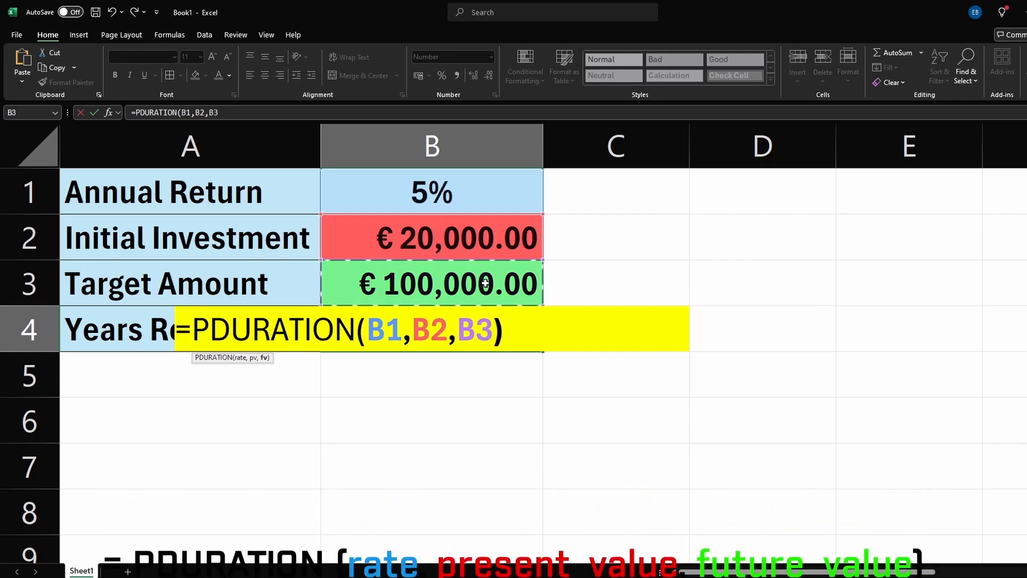
{"action": "key", "text": "Return"}
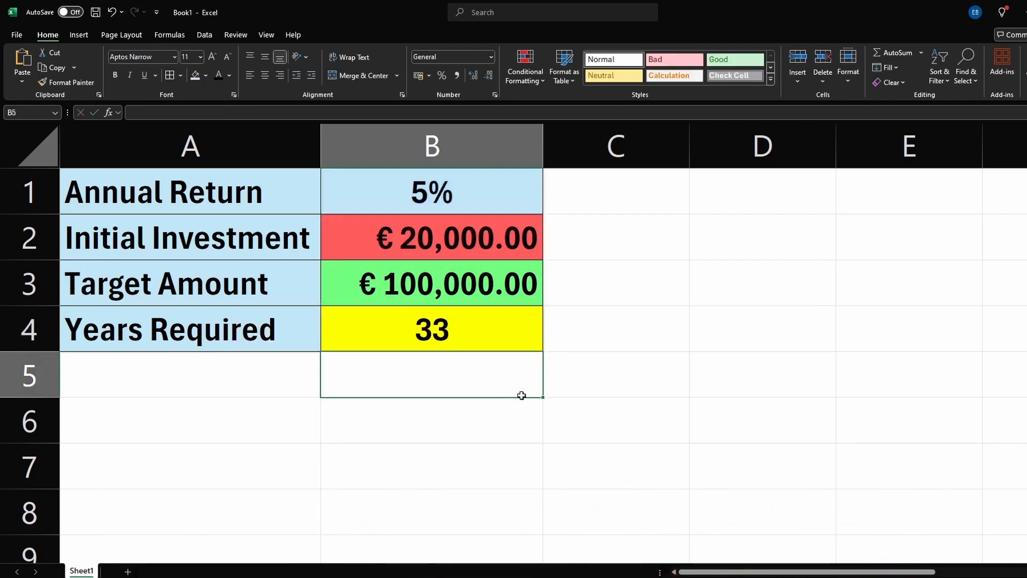
Step: Show the years required in B4 with three decimal places
{"action": "left_click", "coordinate": [485, 326]}
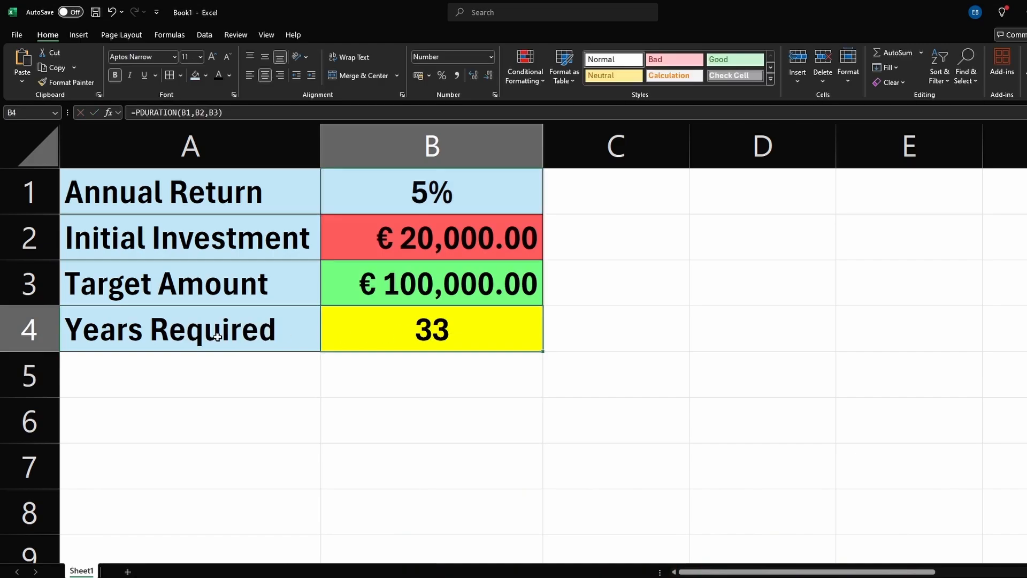
{"action": "left_click", "coordinate": [474, 77]}
{"action": "left_click", "coordinate": [474, 77]}
{"action": "left_click", "coordinate": [475, 78]}
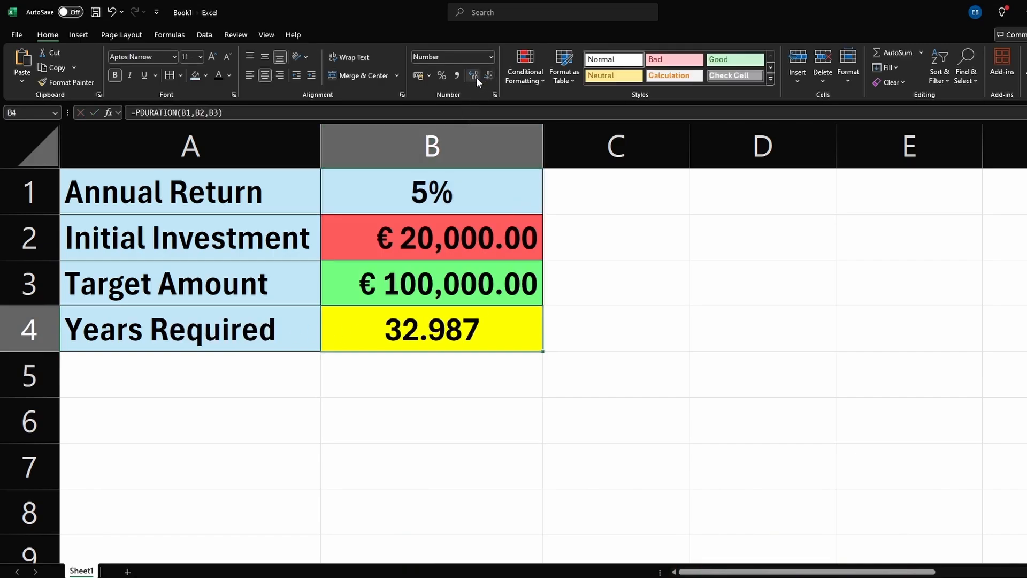
Step: Set the annual return in B1 to 10% and check the recalculated years required
{"action": "double_click", "coordinate": [431, 194]}
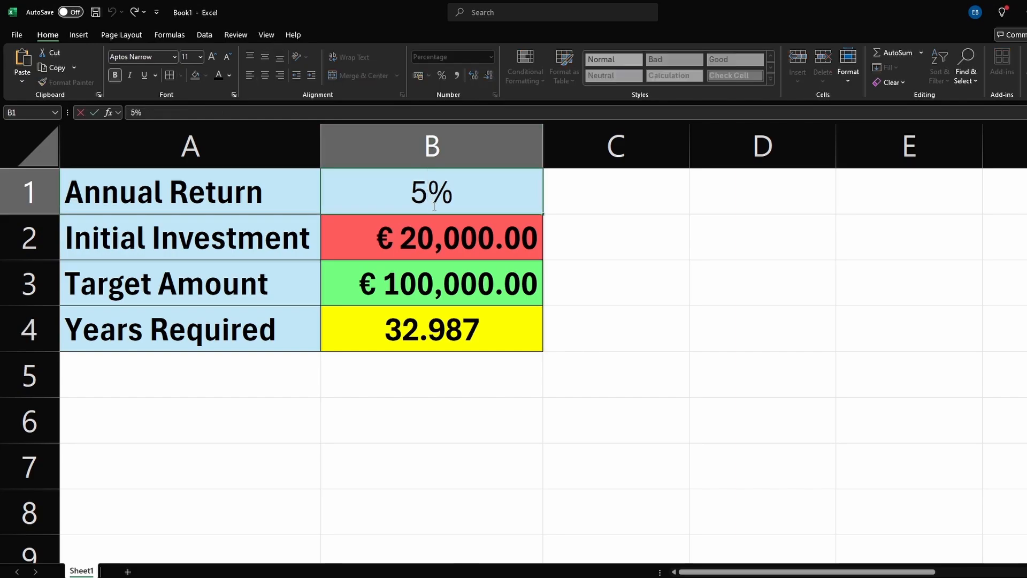
{"action": "key", "text": "BackSpace"}
{"action": "type", "text": "10"}
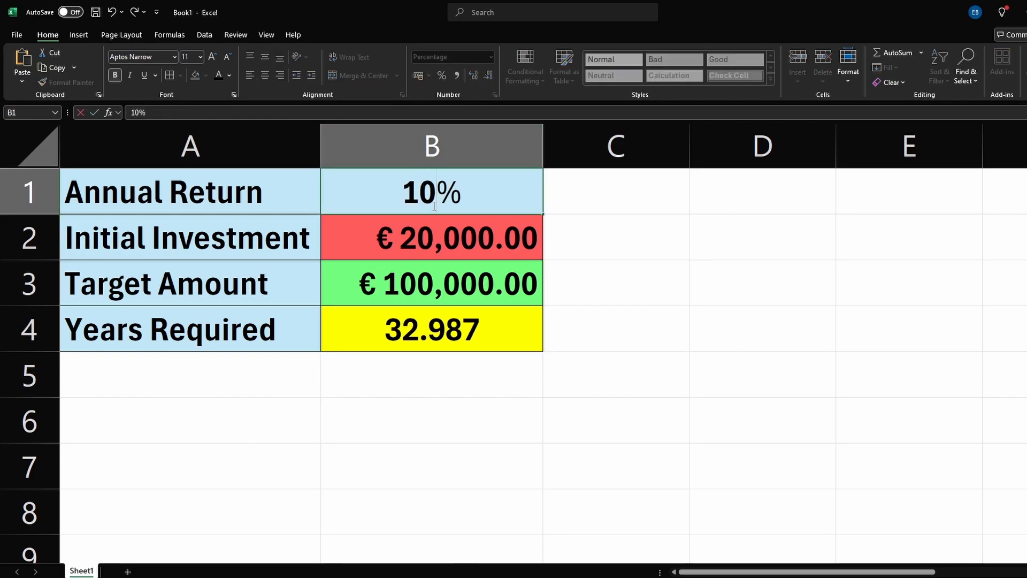
{"action": "key", "text": "Return"}
{"action": "left_click", "coordinate": [461, 340]}
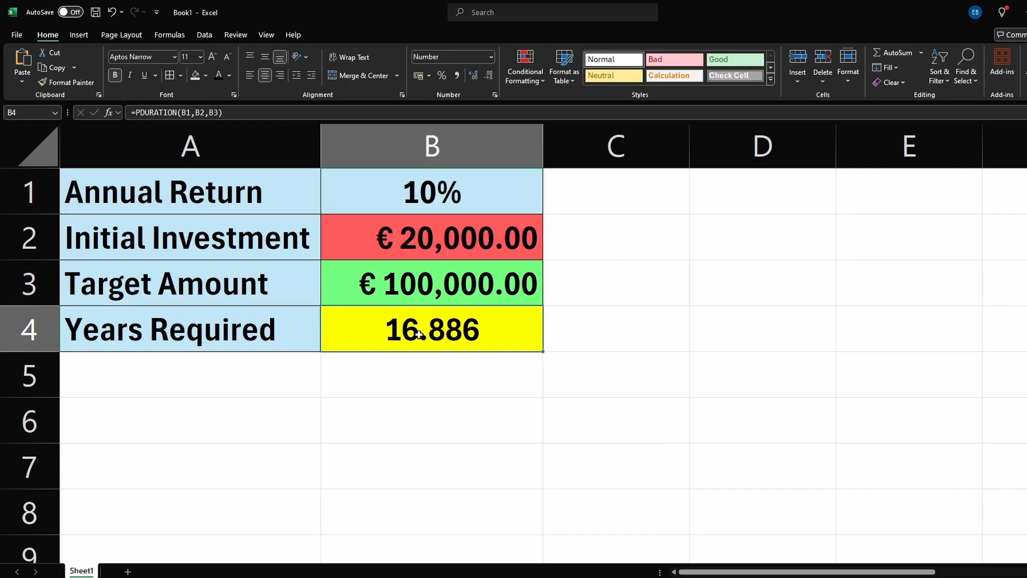
Step: Change the annual return in B1 to 15% and check the recalculated years required
{"action": "left_click", "coordinate": [435, 206]}
{"action": "key", "text": "F2"}
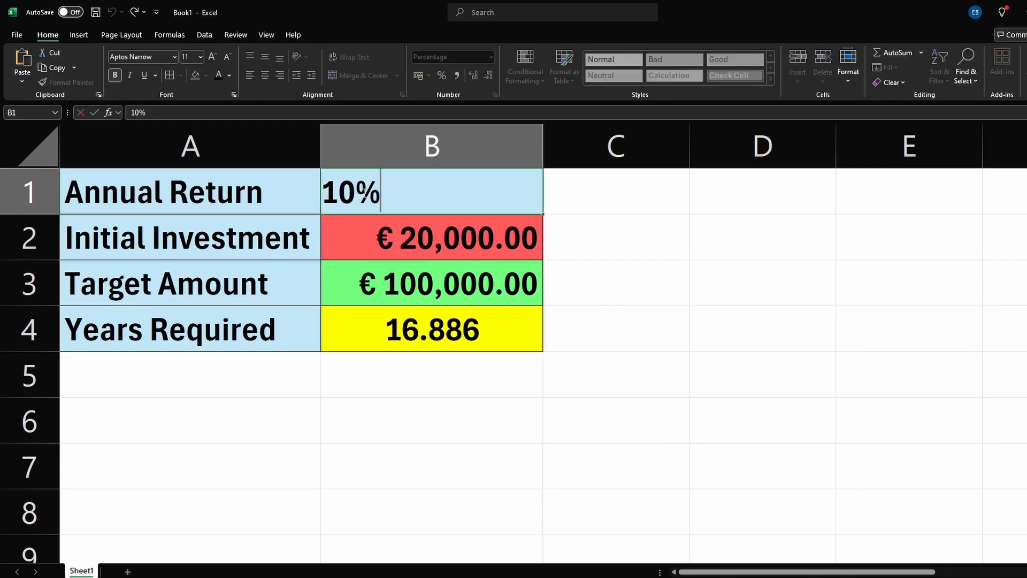
{"action": "left_click_drag", "start_coordinate": [357, 191], "coordinate": [339, 192]}
{"action": "type", "text": "5"}
{"action": "left_click", "coordinate": [550, 401]}
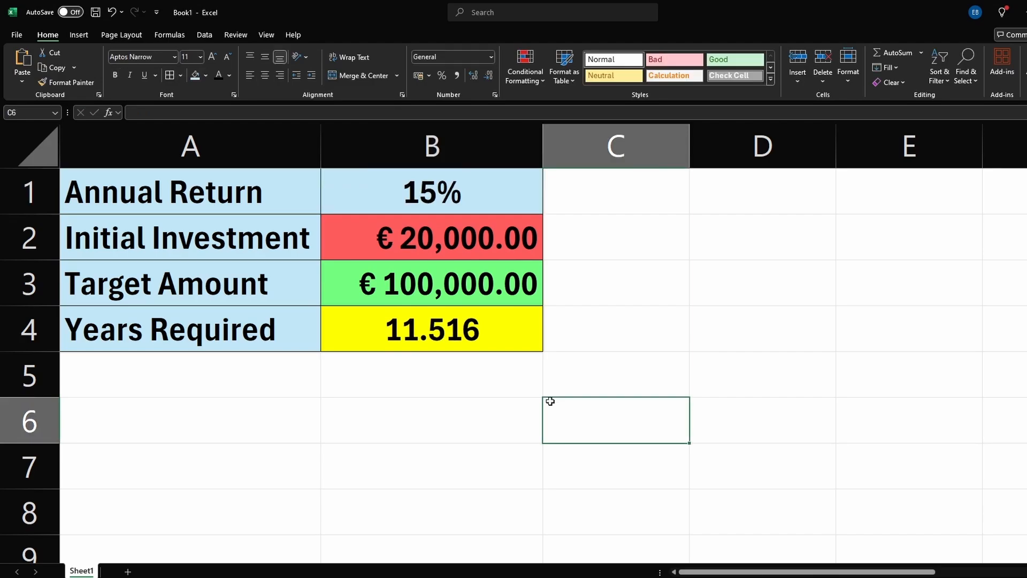
{"action": "left_click", "coordinate": [436, 327]}
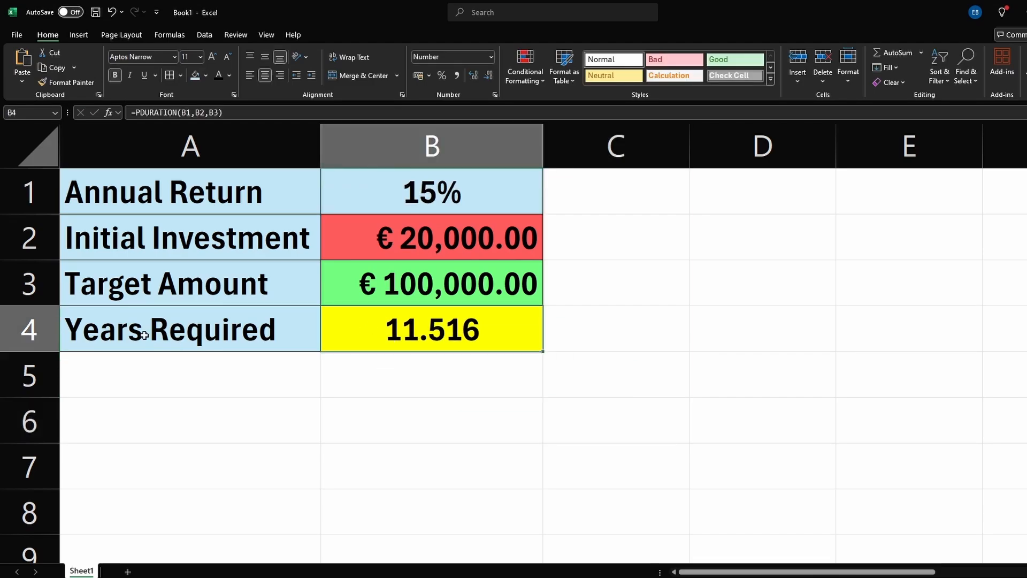
{"action": "left_click", "coordinate": [218, 331]}
{"action": "left_click", "coordinate": [407, 329]}
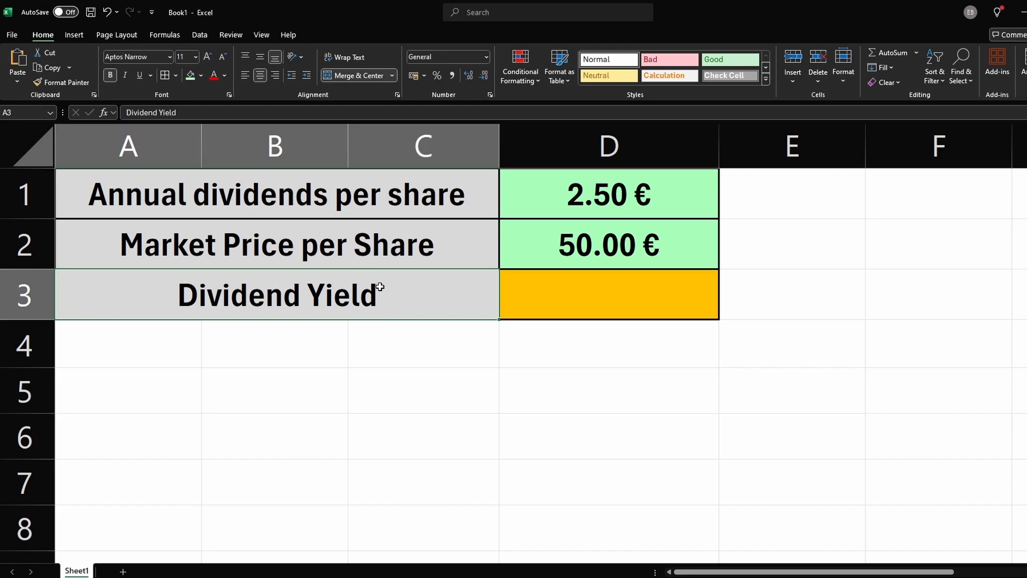
Step: Examine the dividend sheet's annual dividends per share and market price per share values
{"action": "left_click", "coordinate": [331, 203]}
{"action": "left_click_drag", "start_coordinate": [331, 203], "coordinate": [509, 204]}
{"action": "left_click", "coordinate": [380, 250]}
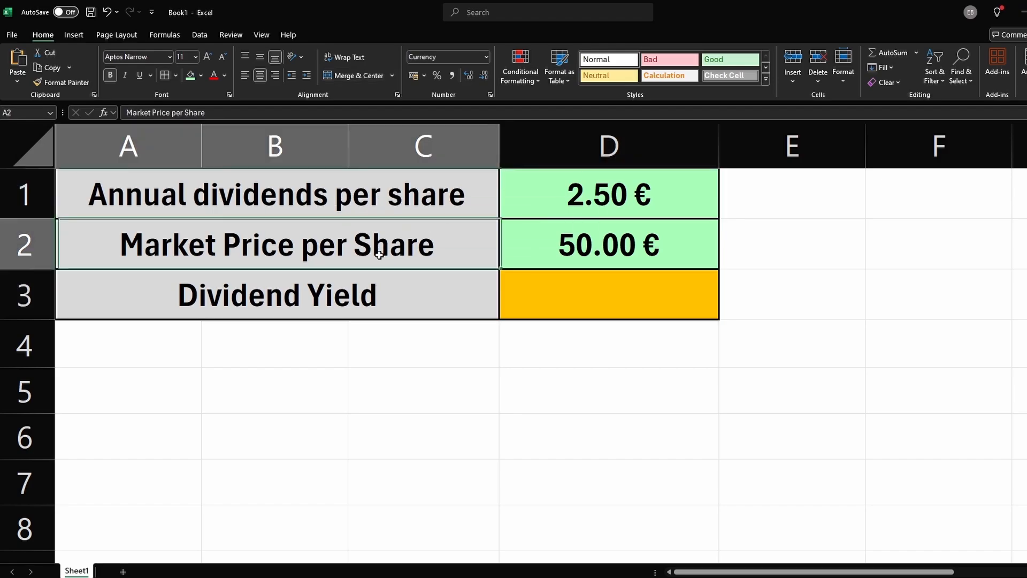
{"action": "left_click", "coordinate": [503, 255]}
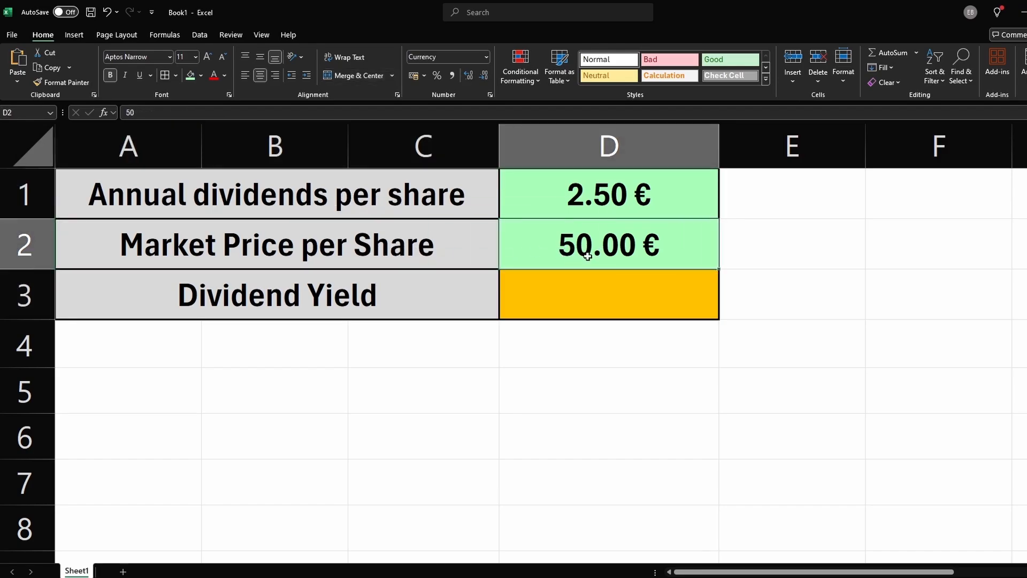
Step: Enter the dividend yield formula =D1/D2 in D3
{"action": "left_click", "coordinate": [573, 304]}
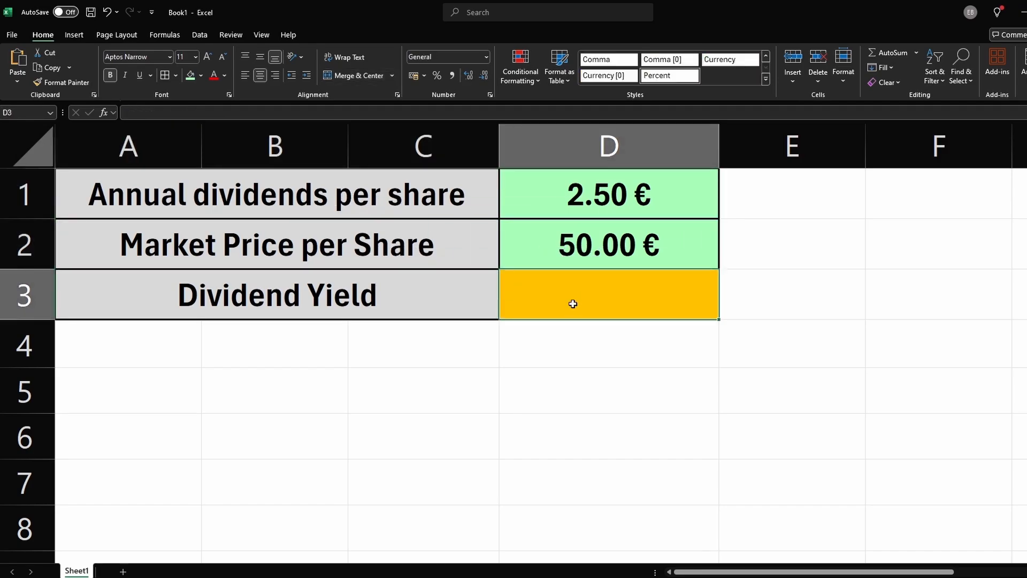
{"action": "type", "text": "="}
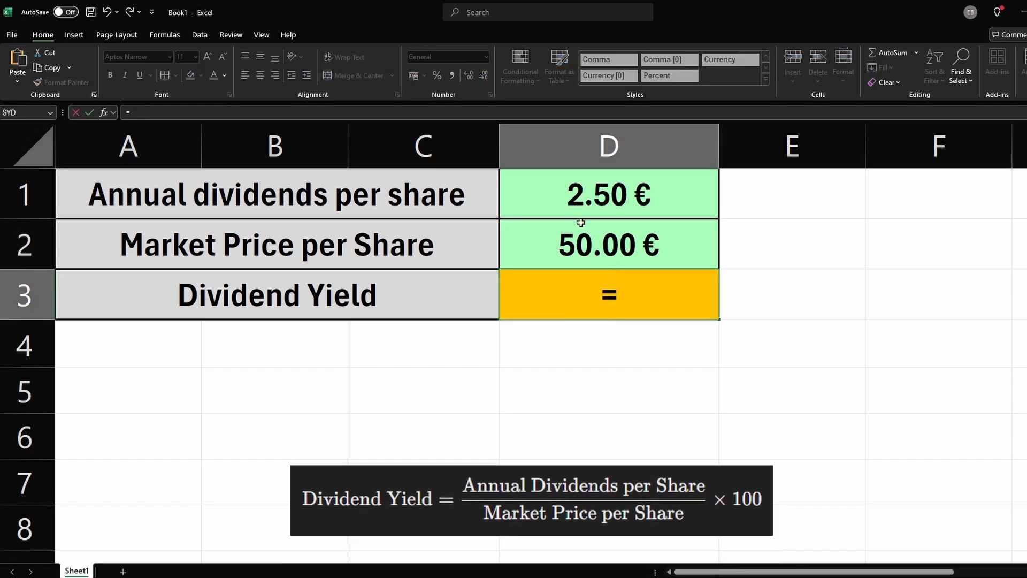
{"action": "left_click", "coordinate": [573, 192]}
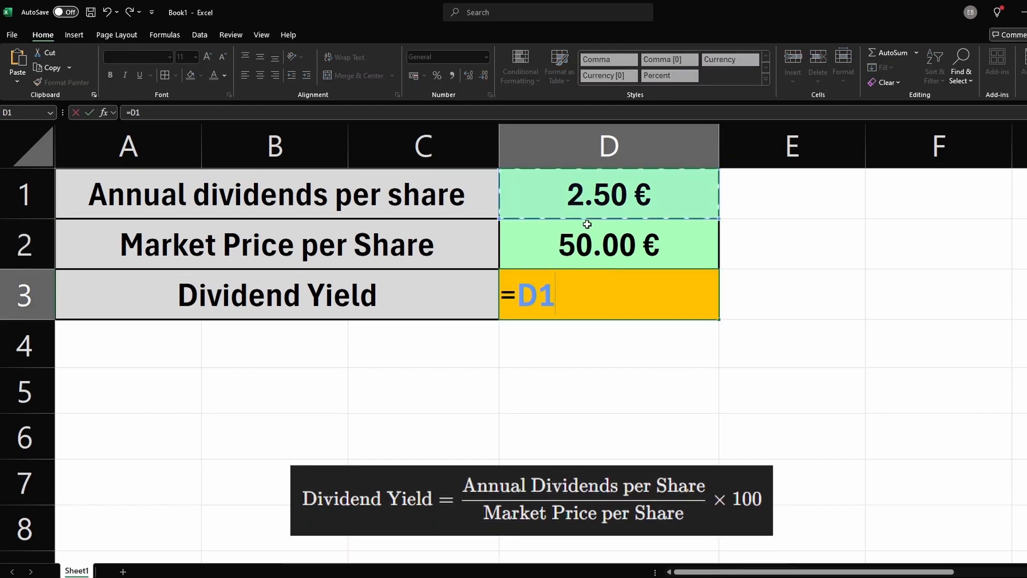
{"action": "type", "text": "/"}
{"action": "left_click", "coordinate": [574, 253]}
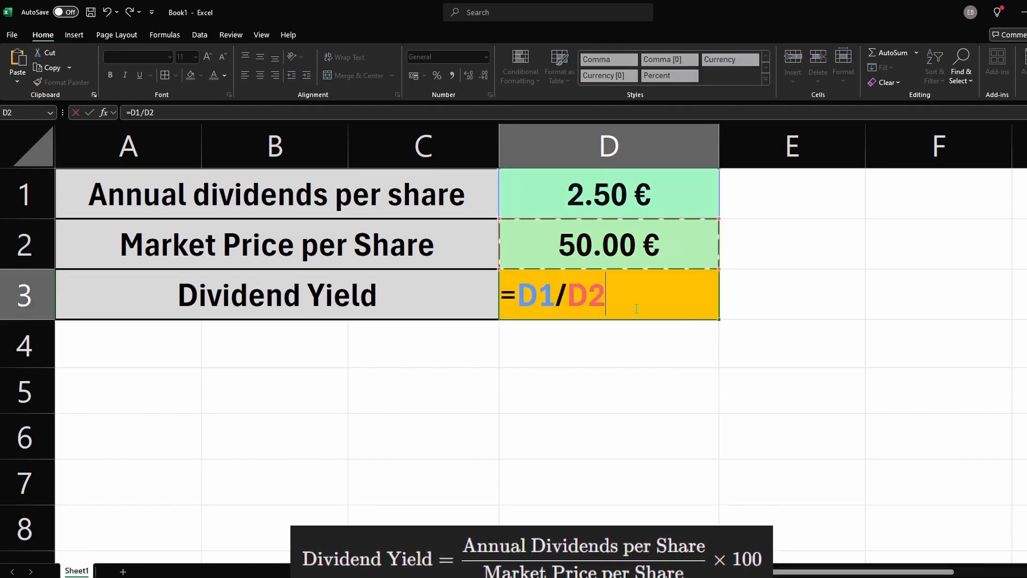
{"action": "key", "text": "Return"}
{"action": "left_click", "coordinate": [661, 305]}
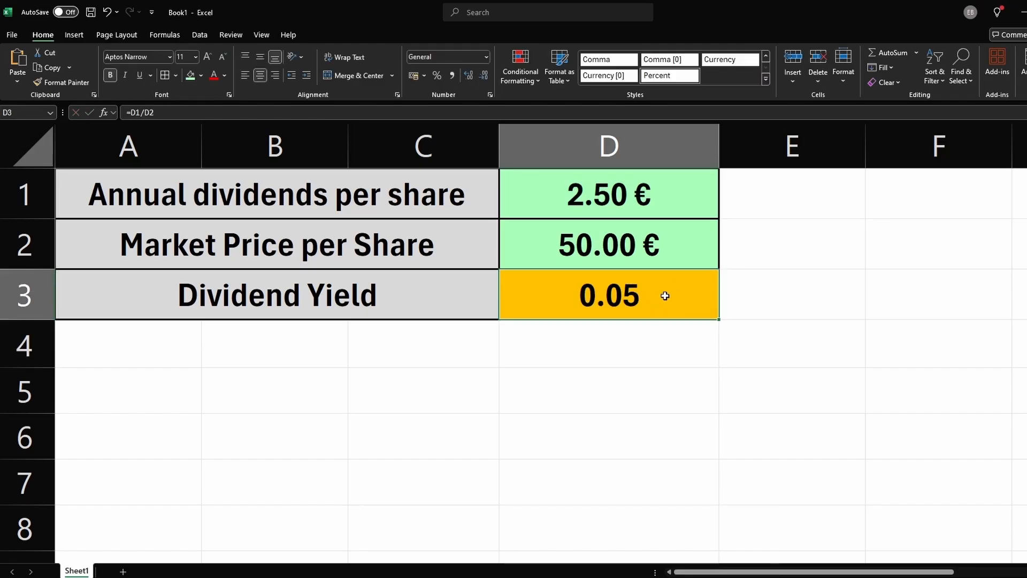
Step: Format the dividend yield in D3 as a percentage with no decimal places
{"action": "left_click", "coordinate": [486, 57]}
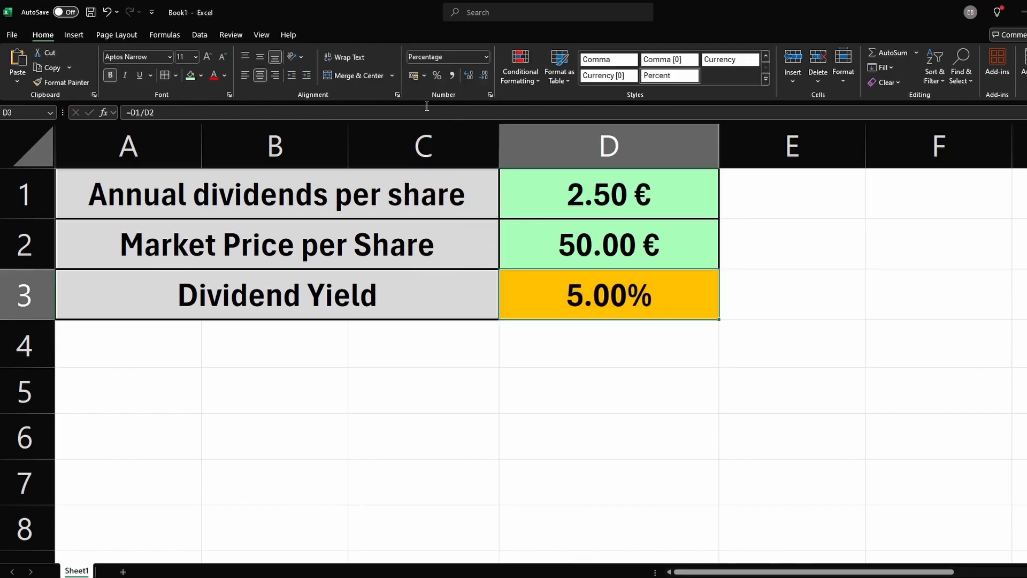
{"action": "left_click", "coordinate": [435, 76]}
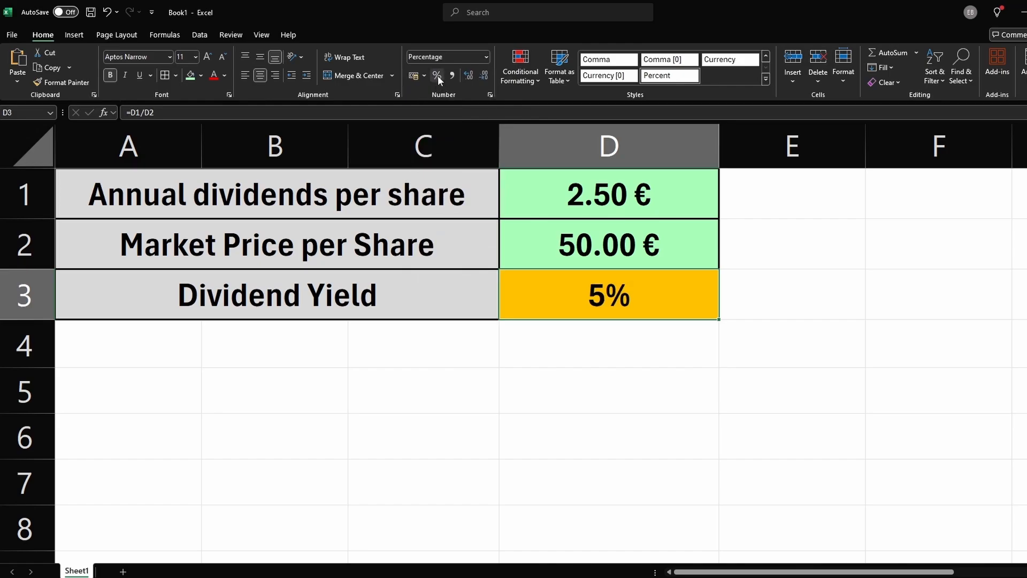
{"action": "left_click", "coordinate": [469, 76]}
{"action": "left_click", "coordinate": [469, 76]}
{"action": "left_click", "coordinate": [483, 76]}
{"action": "left_click", "coordinate": [484, 76]}
{"action": "left_click", "coordinate": [647, 347]}
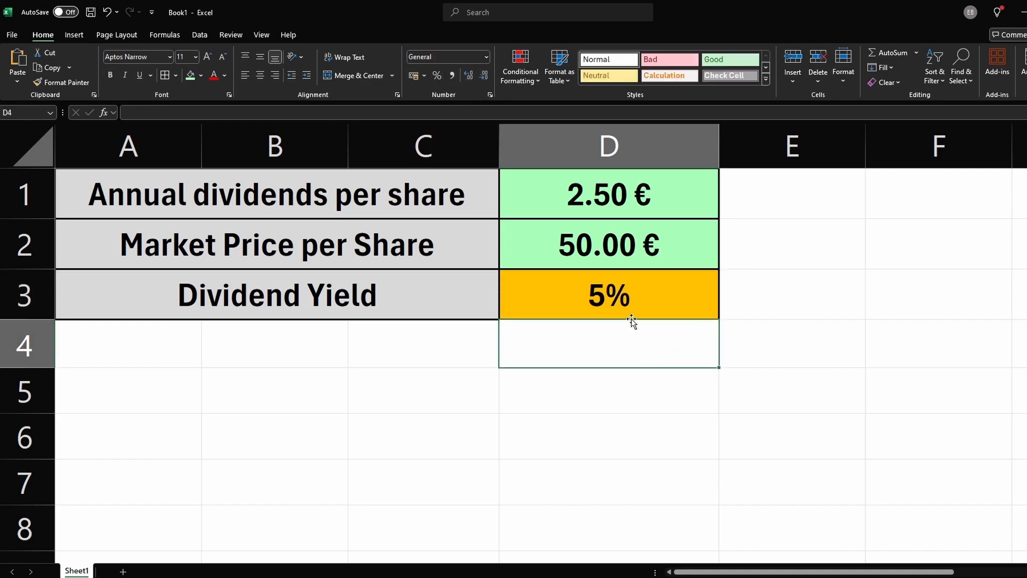
{"action": "key", "text": "Return"}
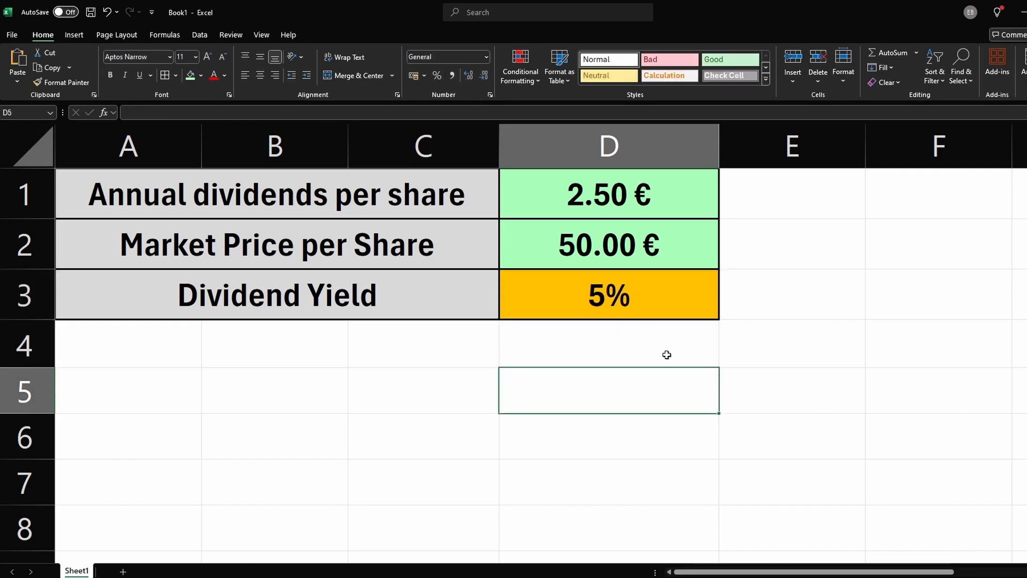
Step: Change the annual dividends per share in D1 to 3.5 and check the recalculated dividend yield
{"action": "double_click", "coordinate": [599, 202]}
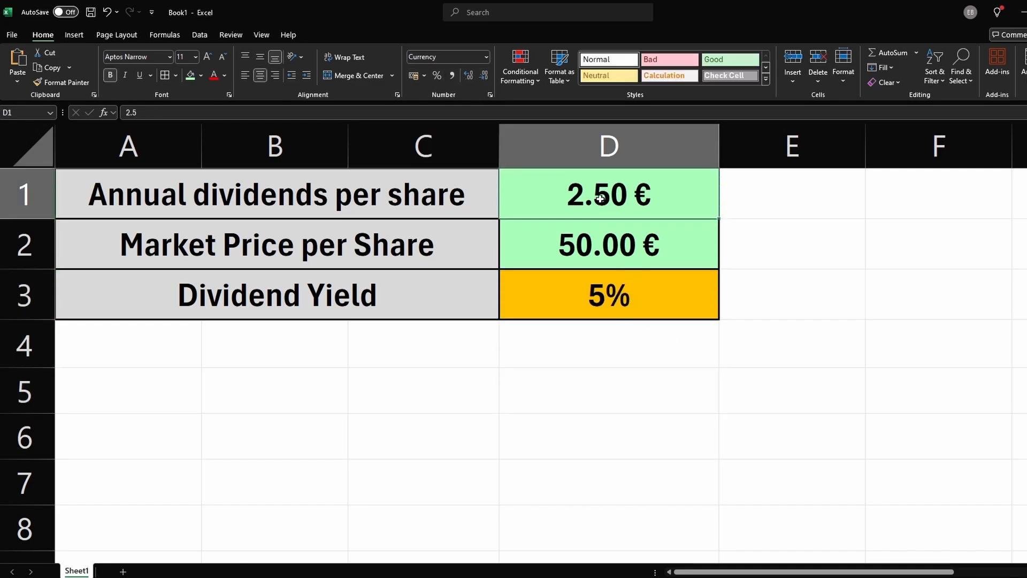
{"action": "double_click", "coordinate": [599, 202]}
{"action": "left_click_drag", "start_coordinate": [606, 200], "coordinate": [588, 200]}
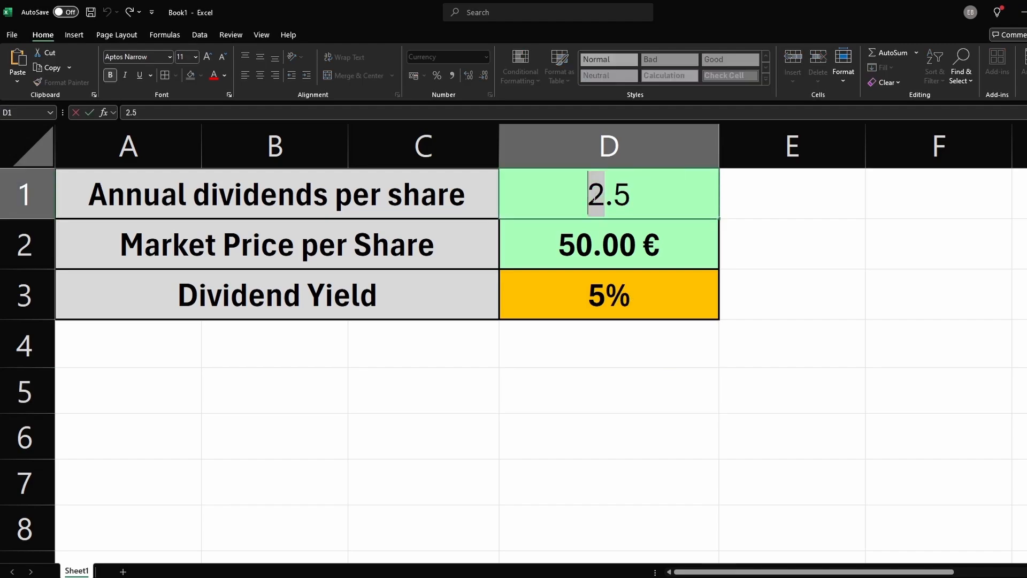
{"action": "type", "text": "3"}
{"action": "left_click", "coordinate": [800, 274]}
{"action": "left_click", "coordinate": [631, 203]}
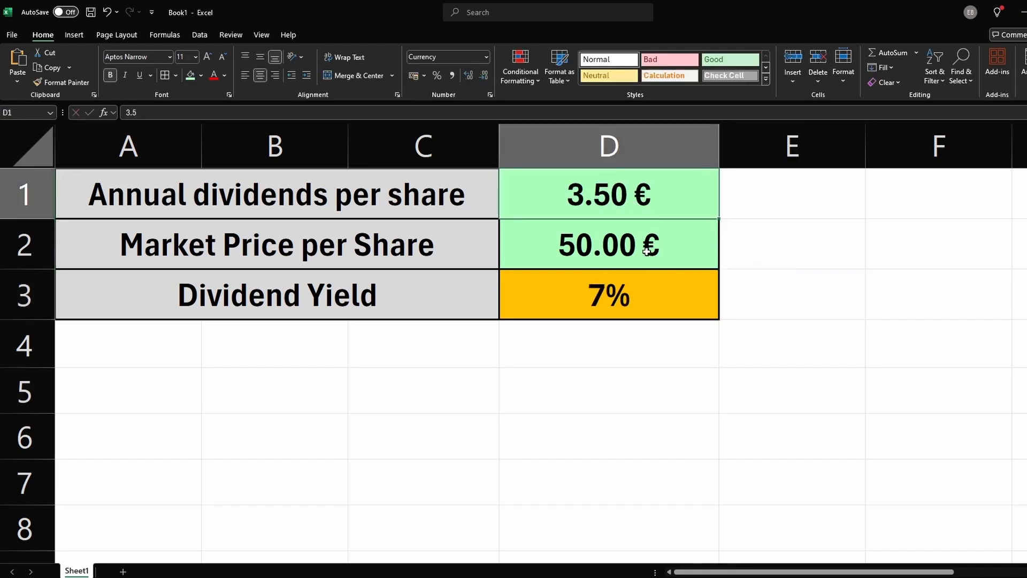
{"action": "left_click", "coordinate": [619, 351]}
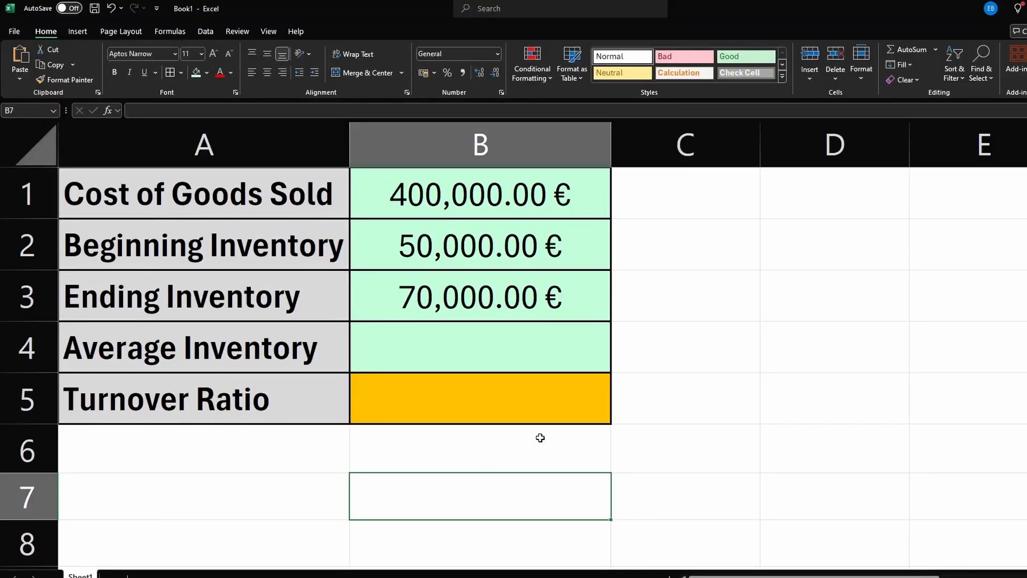
Step: Examine the inventory sheet's cost of goods sold, beginning inventory, ending inventory and average inventory rows
{"action": "left_click", "coordinate": [241, 403]}
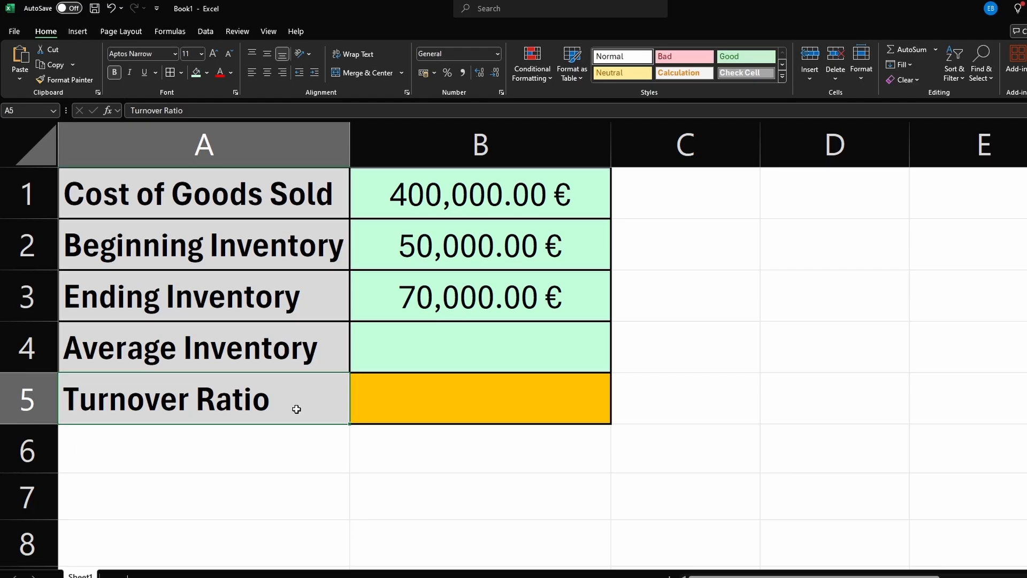
{"action": "left_click", "coordinate": [262, 206]}
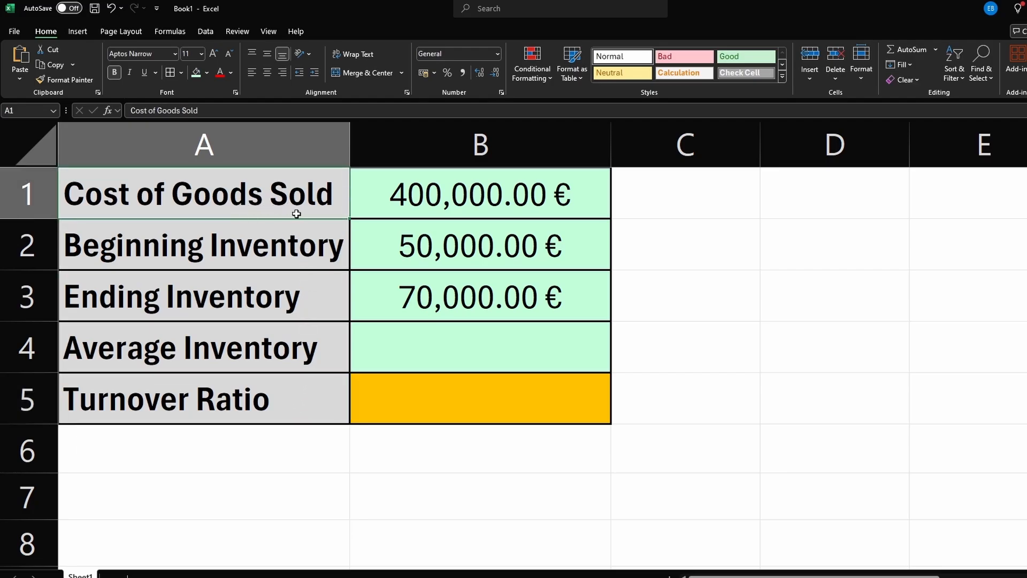
{"action": "left_click", "coordinate": [246, 250]}
{"action": "left_click", "coordinate": [379, 246]}
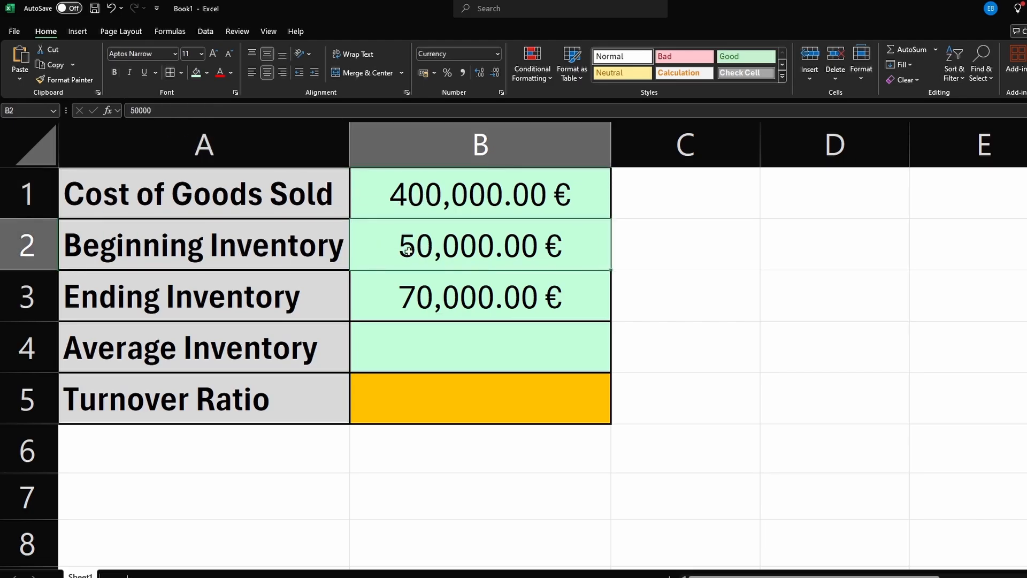
{"action": "left_click", "coordinate": [258, 297]}
{"action": "left_click", "coordinate": [402, 298]}
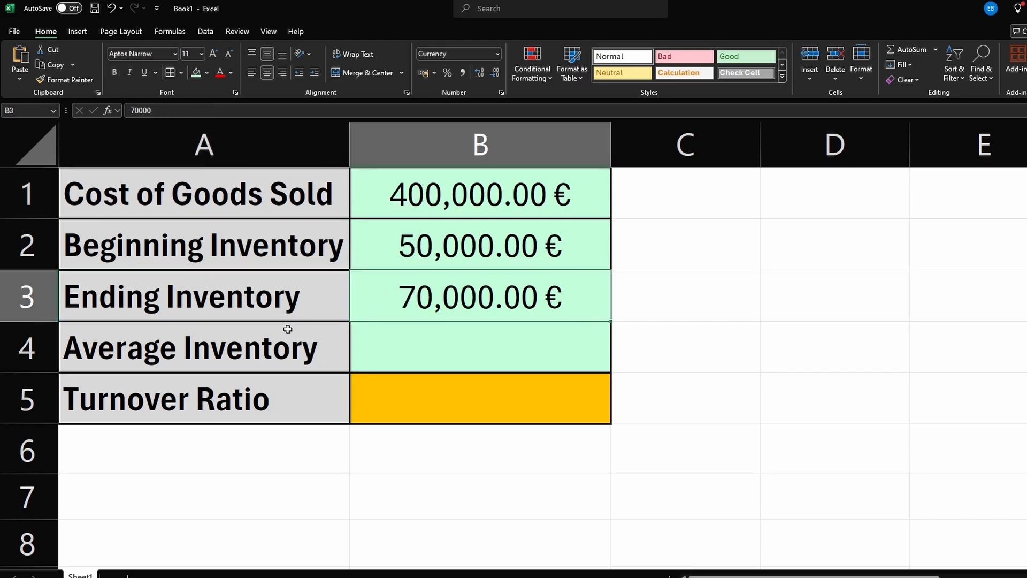
{"action": "left_click", "coordinate": [261, 347]}
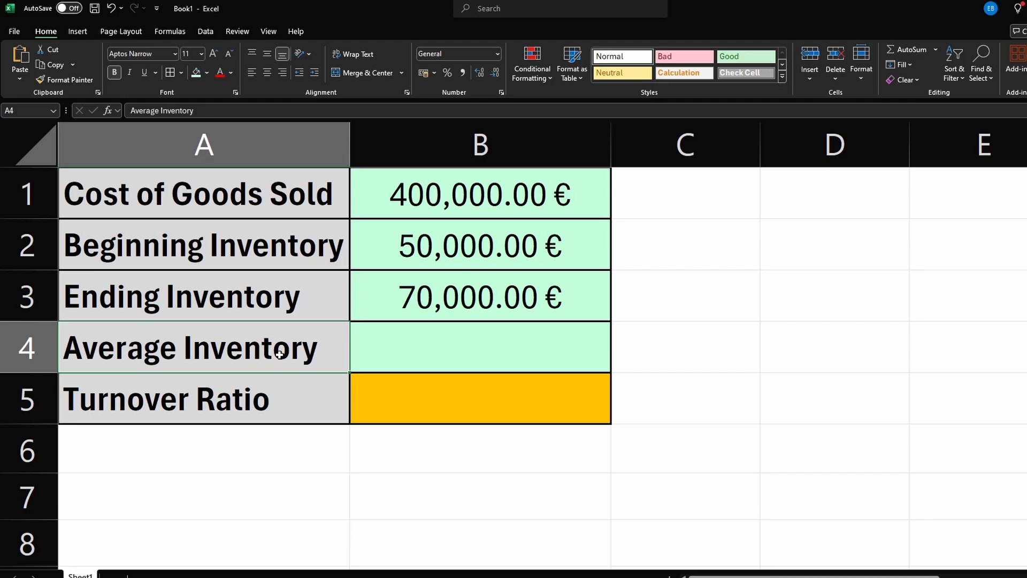
{"action": "left_click", "coordinate": [398, 349]}
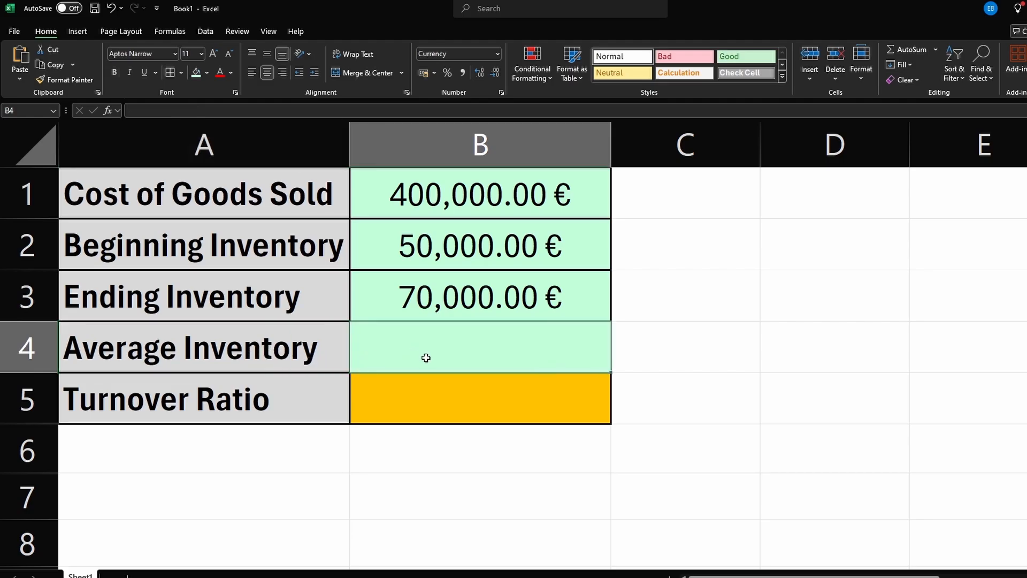
Step: Enter the average inventory formula =(B2+B3)/2 in B4
{"action": "type", "text": "="}
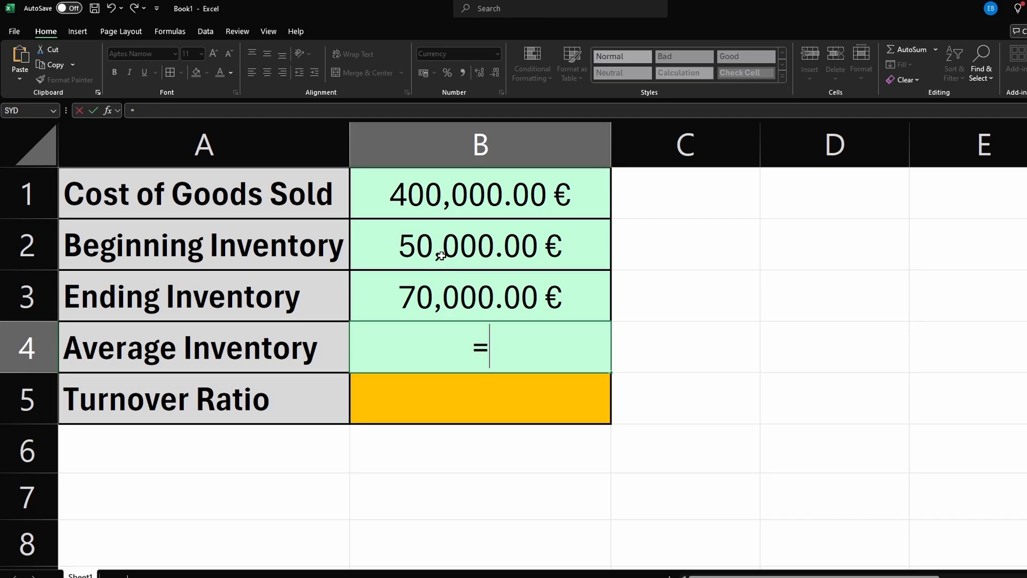
{"action": "type", "text": "("}
{"action": "key", "text": "BackSpace"}
{"action": "type", "text": "("}
{"action": "left_click", "coordinate": [441, 255]}
{"action": "type", "text": "+"}
{"action": "left_click", "coordinate": [436, 296]}
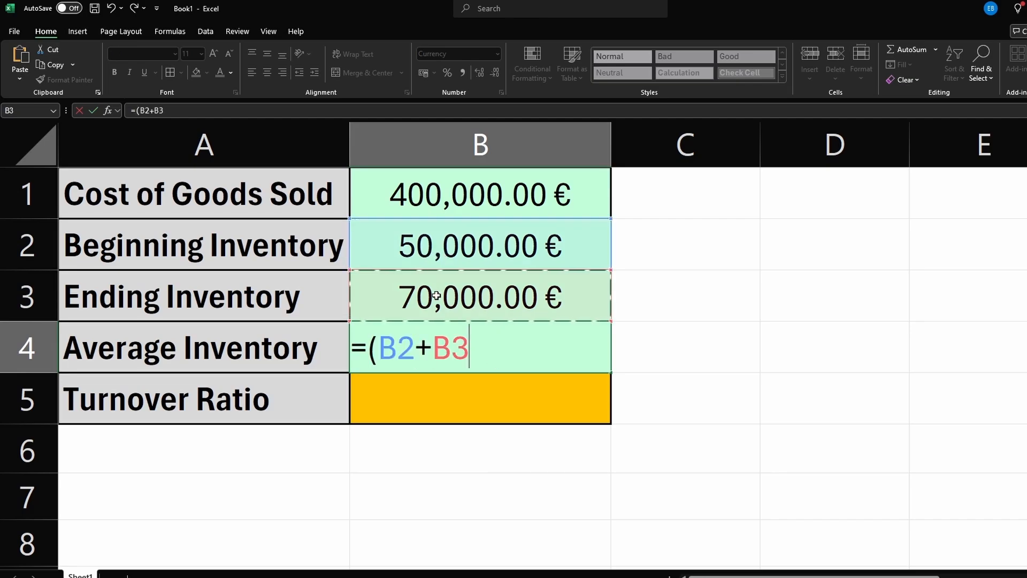
{"action": "type", "text": ")/"}
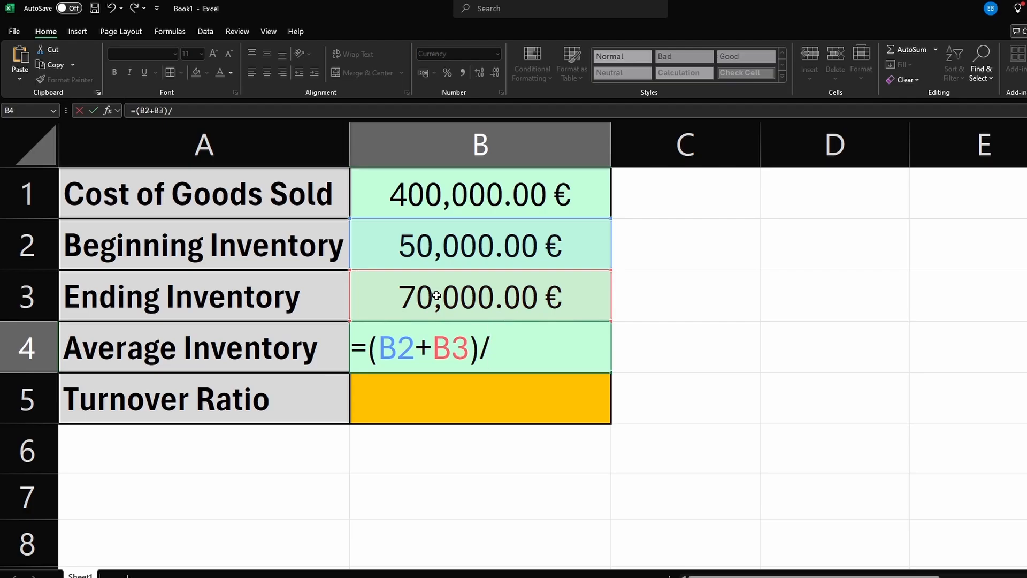
{"action": "type", "text": "2"}
{"action": "key", "text": "ctrl+Return"}
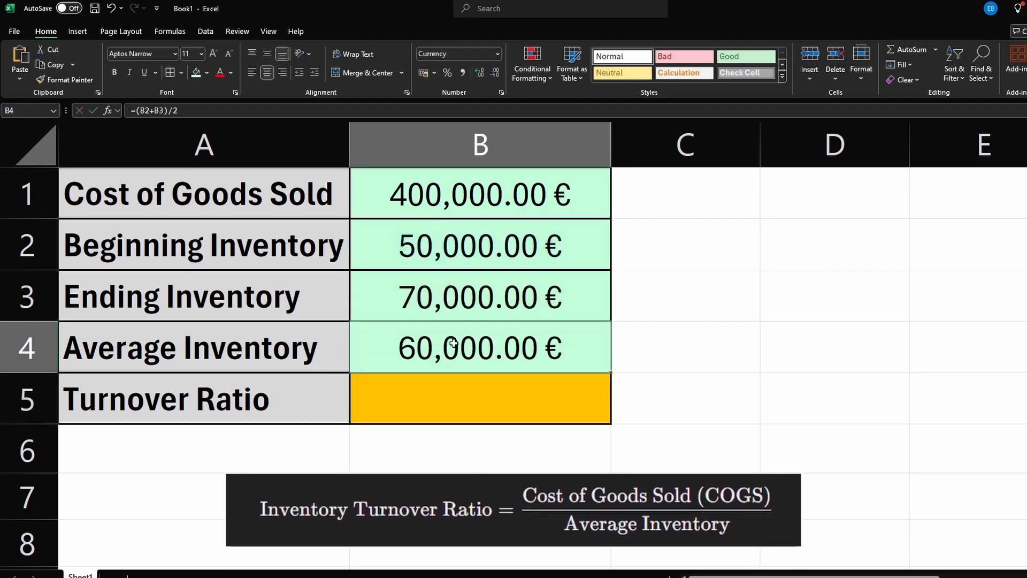
Step: Enter the inventory turnover ratio formula =B1/B4 in B5
{"action": "left_click", "coordinate": [432, 395]}
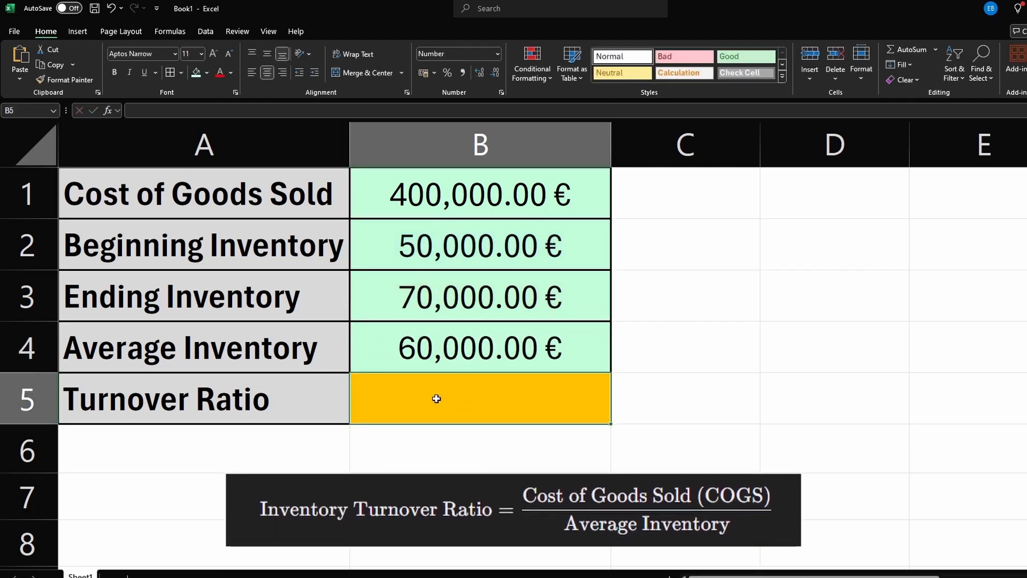
{"action": "type", "text": "="}
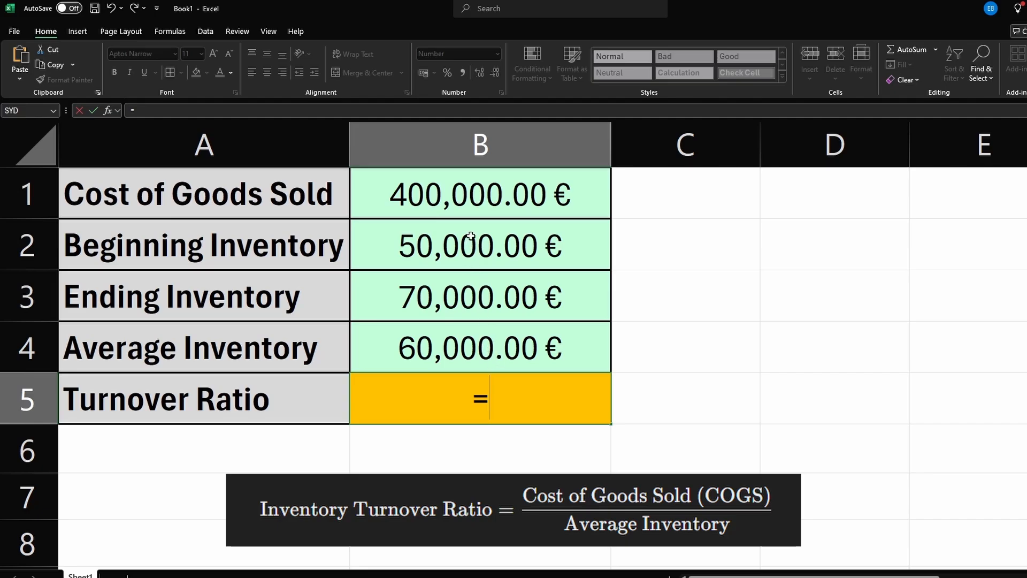
{"action": "left_click", "coordinate": [461, 203]}
{"action": "type", "text": "/"}
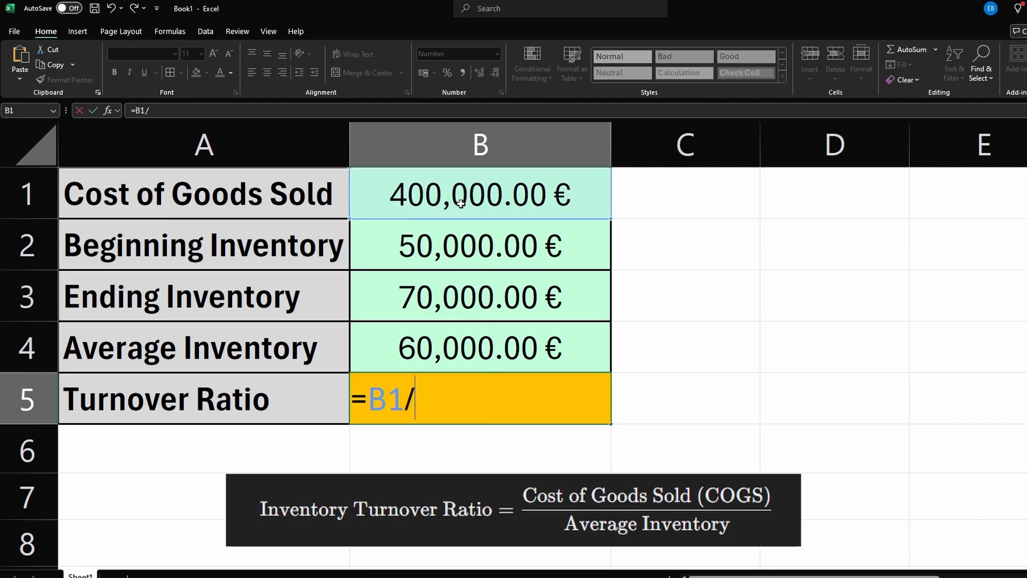
{"action": "left_click", "coordinate": [440, 348]}
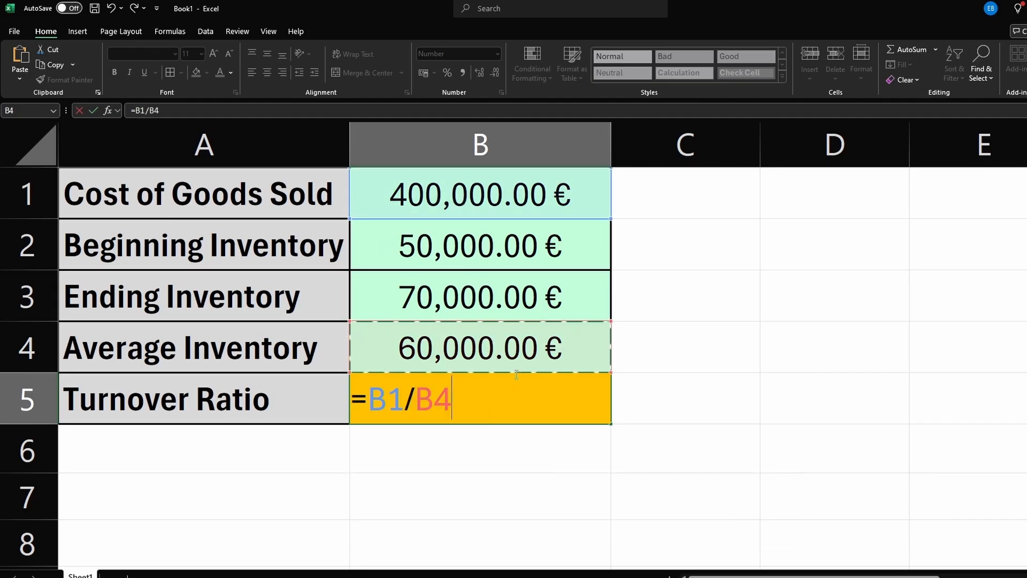
{"action": "key", "text": "Return"}
{"action": "left_click", "coordinate": [523, 395]}
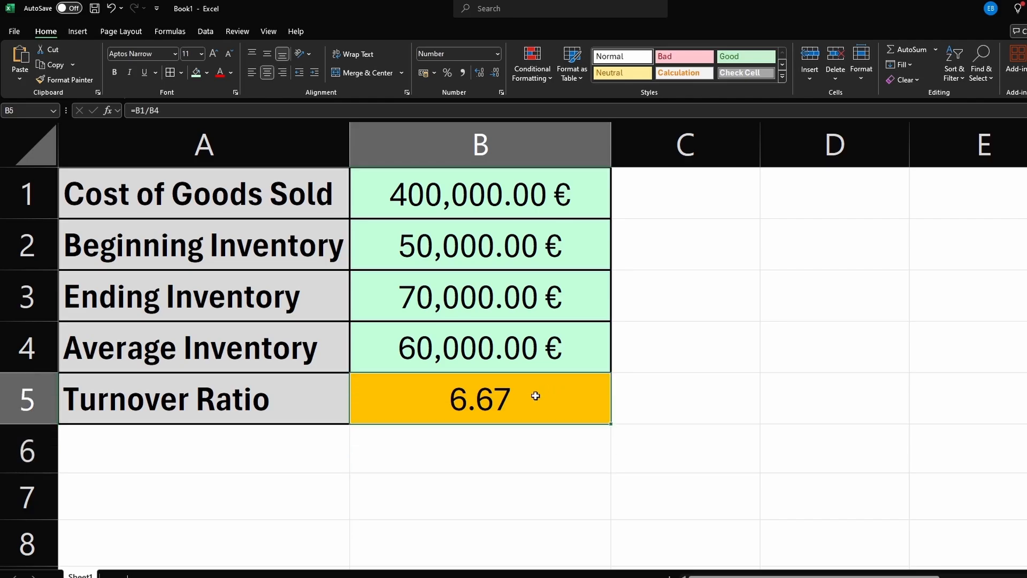
Step: Increase and decrease the decimal places displayed for the turnover ratio in B5
{"action": "left_click", "coordinate": [493, 74]}
{"action": "left_click", "coordinate": [493, 74]}
{"action": "left_click", "coordinate": [480, 73]}
{"action": "left_click", "coordinate": [480, 73]}
{"action": "left_click", "coordinate": [479, 74]}
{"action": "left_click", "coordinate": [479, 73]}
{"action": "left_click", "coordinate": [479, 73]}
{"action": "left_click", "coordinate": [479, 74]}
{"action": "left_click", "coordinate": [479, 73]}
{"action": "left_click", "coordinate": [479, 73]}
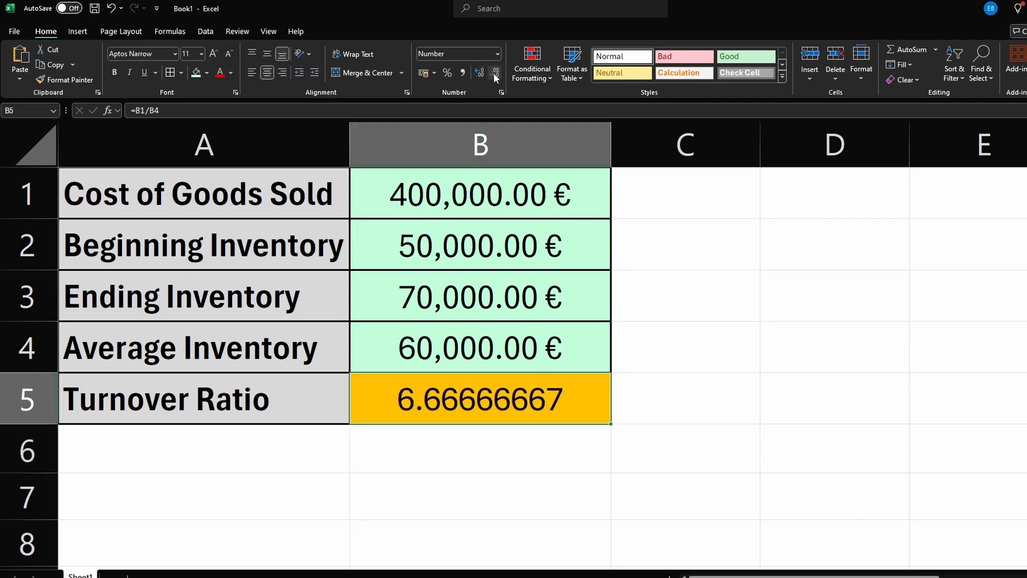
{"action": "left_click", "coordinate": [494, 75]}
{"action": "left_click", "coordinate": [494, 74]}
{"action": "left_click", "coordinate": [495, 75]}
{"action": "left_click", "coordinate": [495, 75]}
{"action": "left_click", "coordinate": [495, 75]}
{"action": "left_click", "coordinate": [495, 75]}
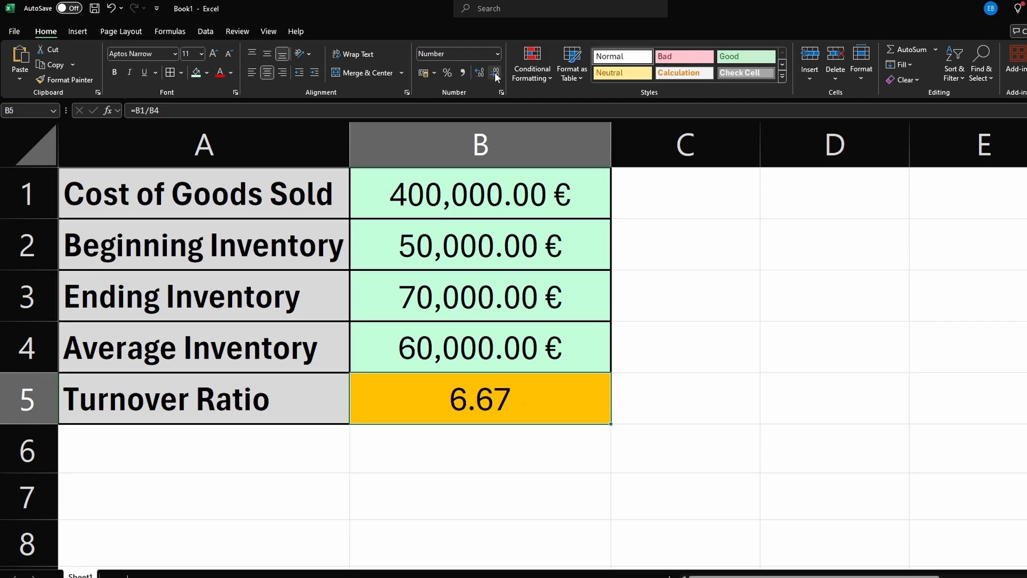
{"action": "left_click", "coordinate": [508, 454]}
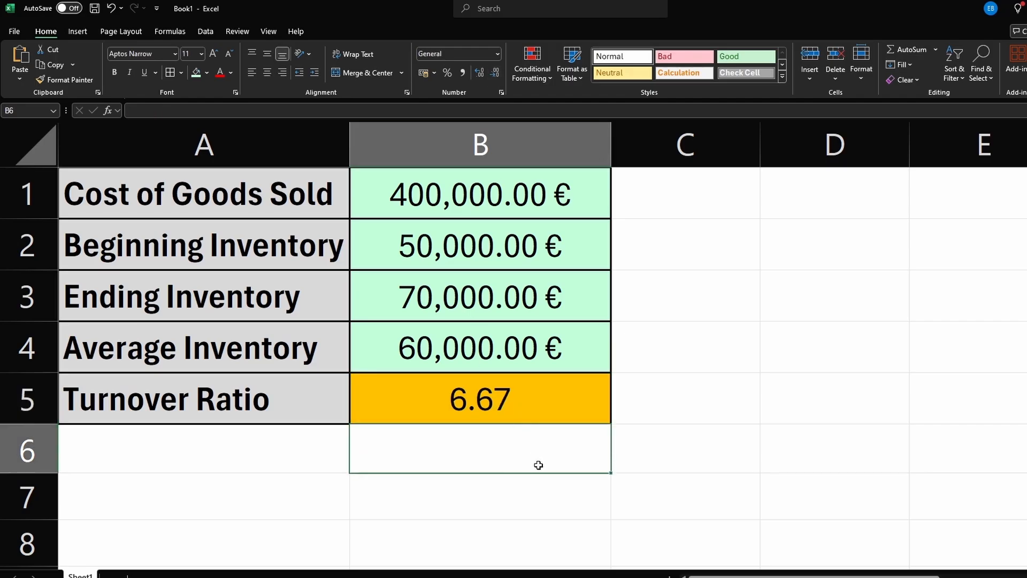
{"action": "left_click", "coordinate": [683, 477]}
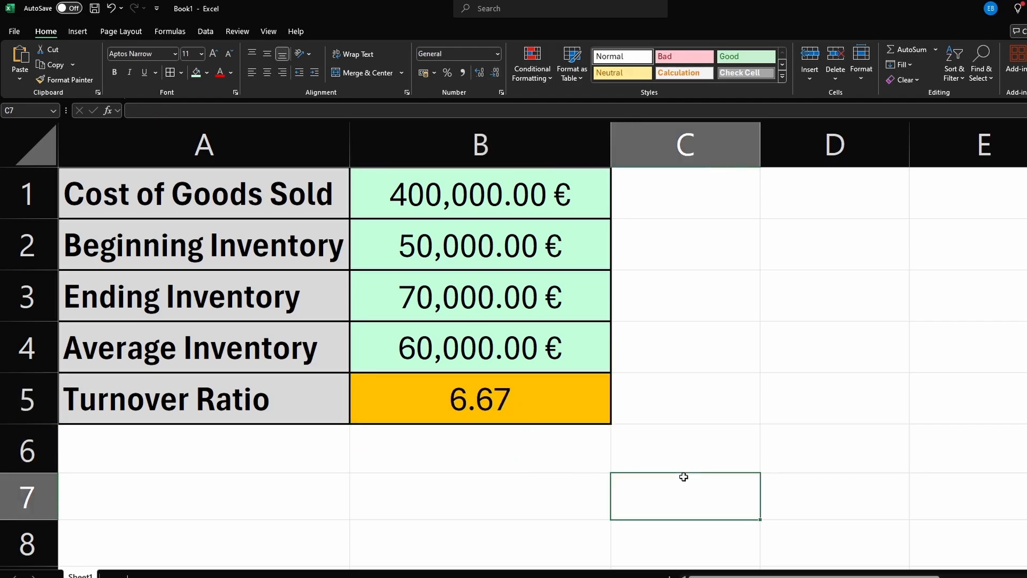
{"action": "left_click", "coordinate": [512, 408]}
{"action": "left_click", "coordinate": [579, 464]}
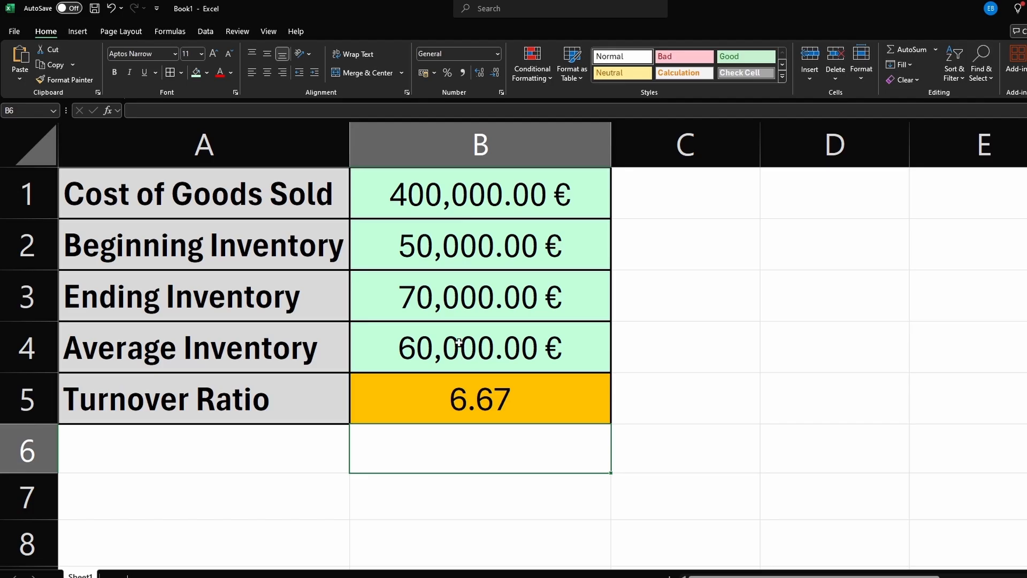
Step: Change the cost of goods sold in B1 to 500000 and check the recalculated turnover ratio
{"action": "left_click", "coordinate": [459, 197]}
{"action": "double_click", "coordinate": [459, 196]}
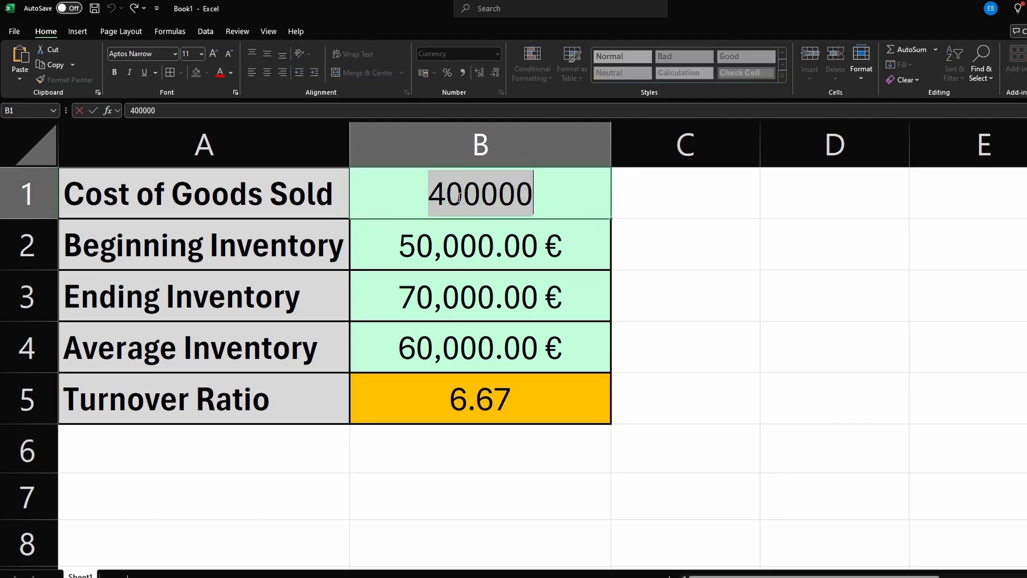
{"action": "type", "text": "500000"}
{"action": "key", "text": "Return"}
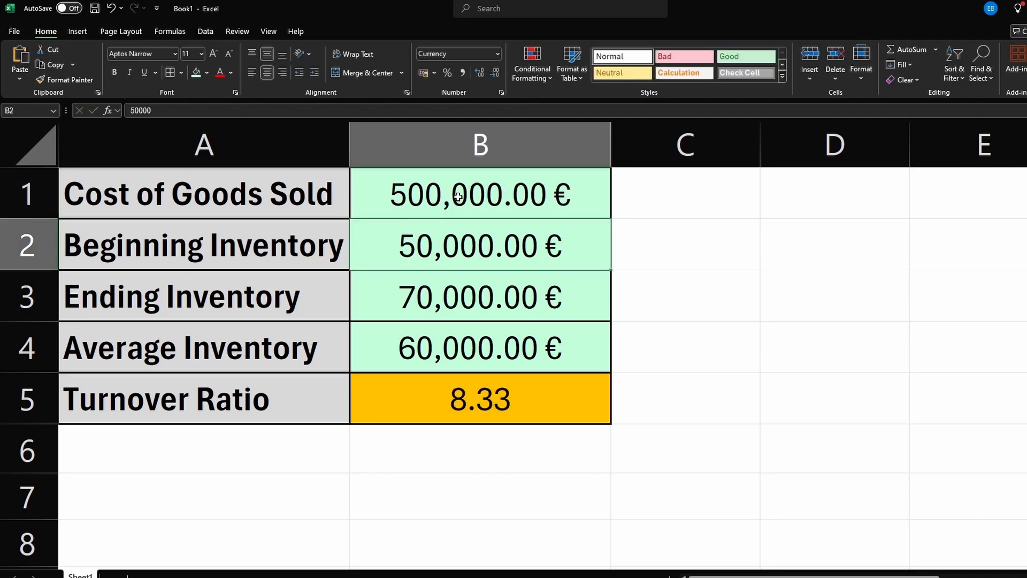
{"action": "left_click", "coordinate": [482, 398]}
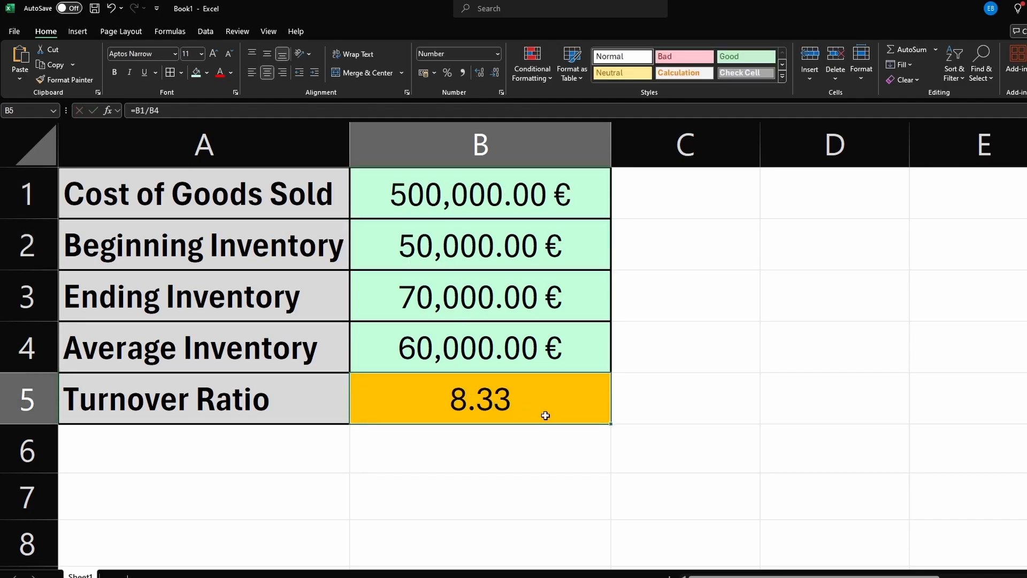
{"action": "left_click", "coordinate": [662, 455]}
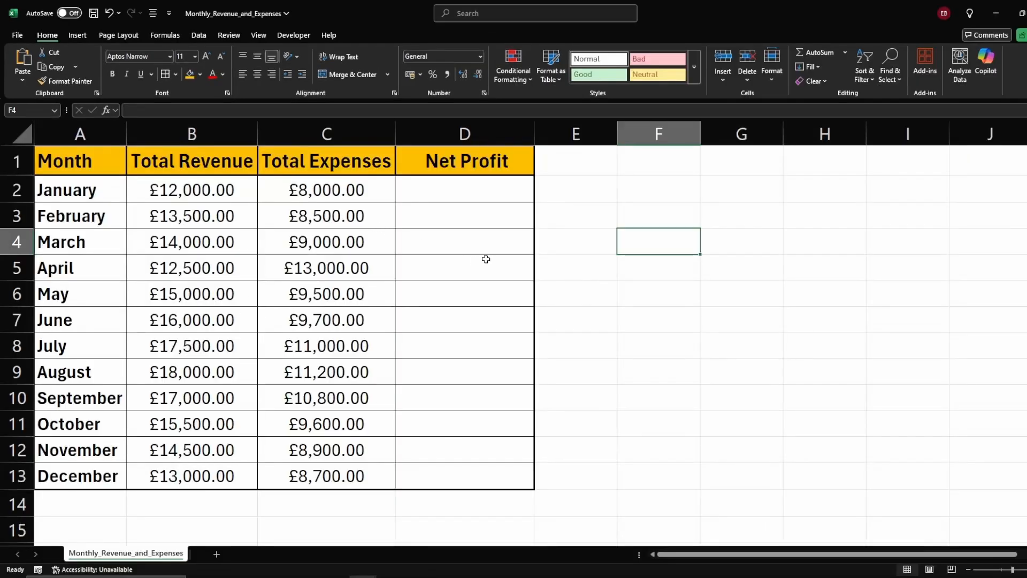
Step: On the monthly revenue sheet, enter the net profit formula =B2-C2 in D2
{"action": "left_click", "coordinate": [473, 211]}
{"action": "left_click", "coordinate": [547, 208]}
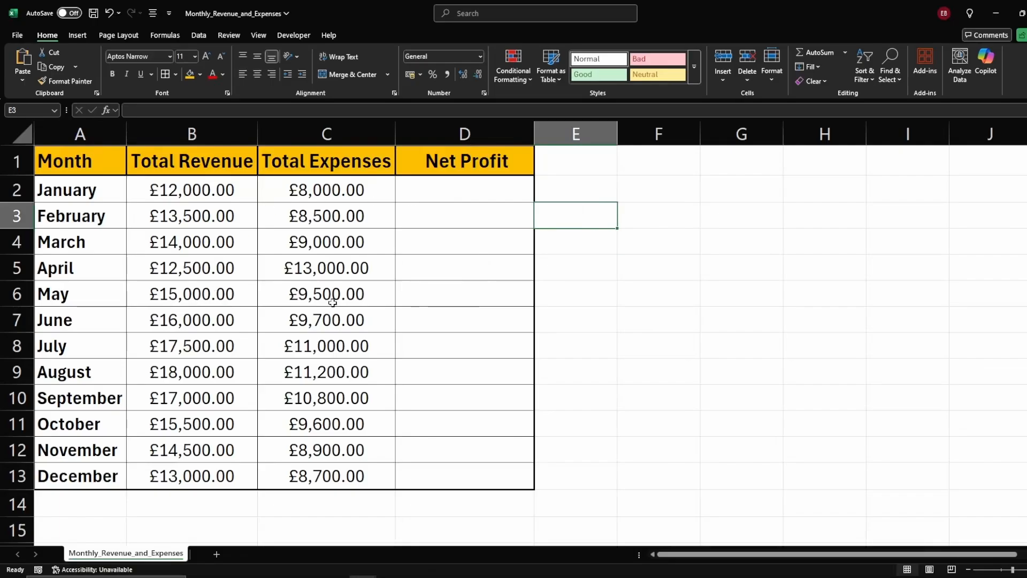
{"action": "left_click", "coordinate": [435, 193]}
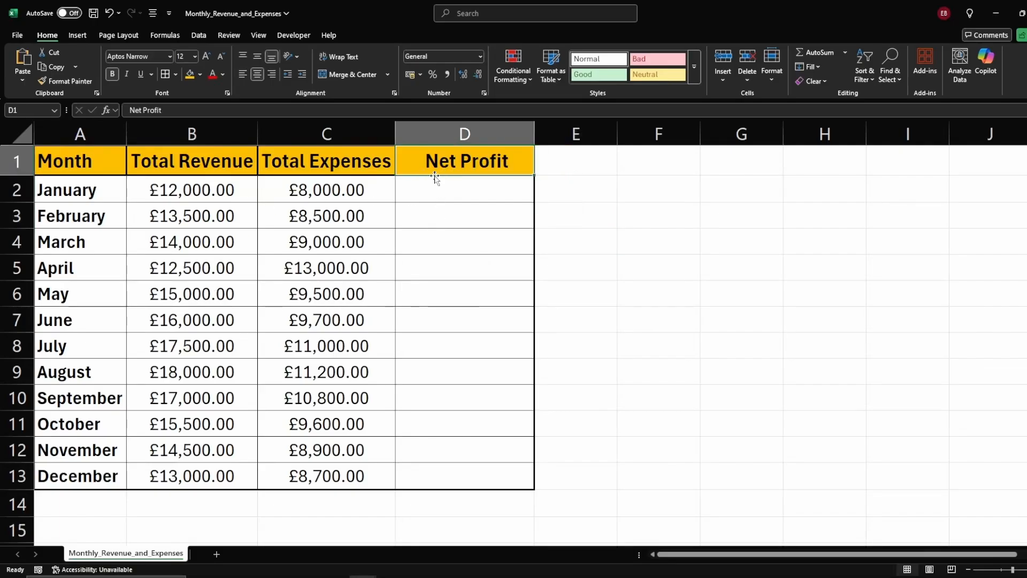
{"action": "type", "text": "="}
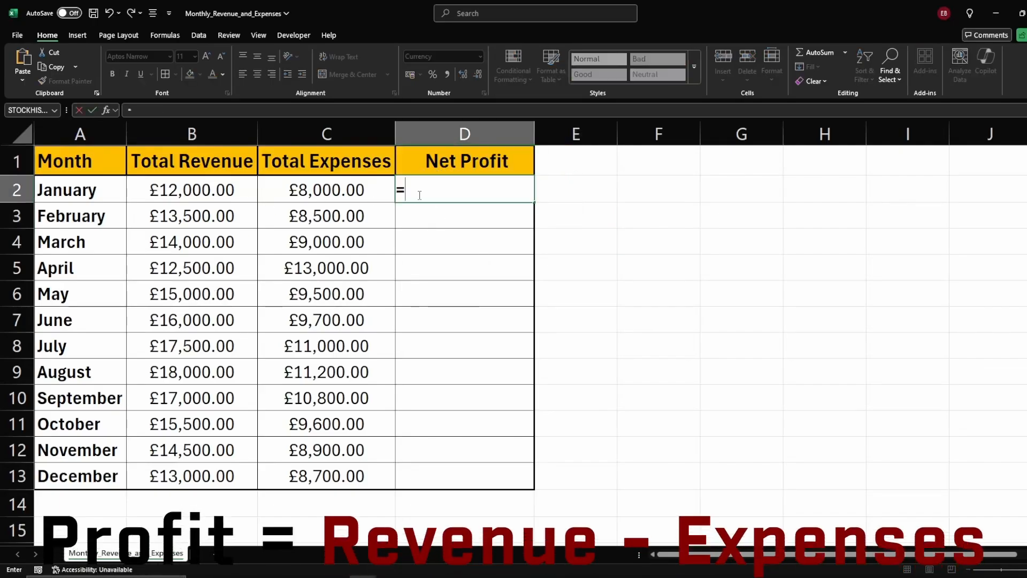
{"action": "left_click", "coordinate": [197, 190]}
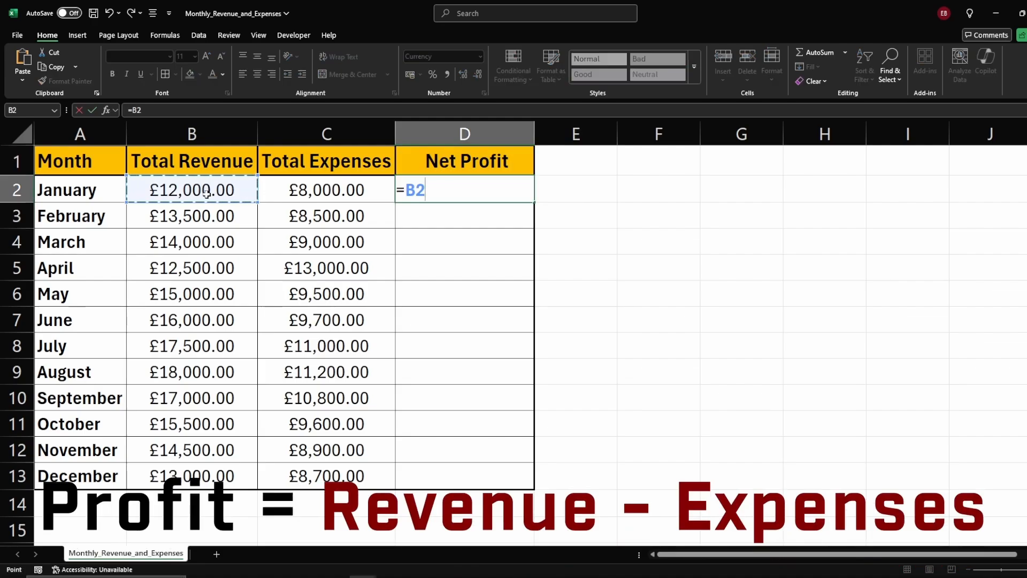
{"action": "type", "text": "-"}
{"action": "left_click", "coordinate": [326, 194]}
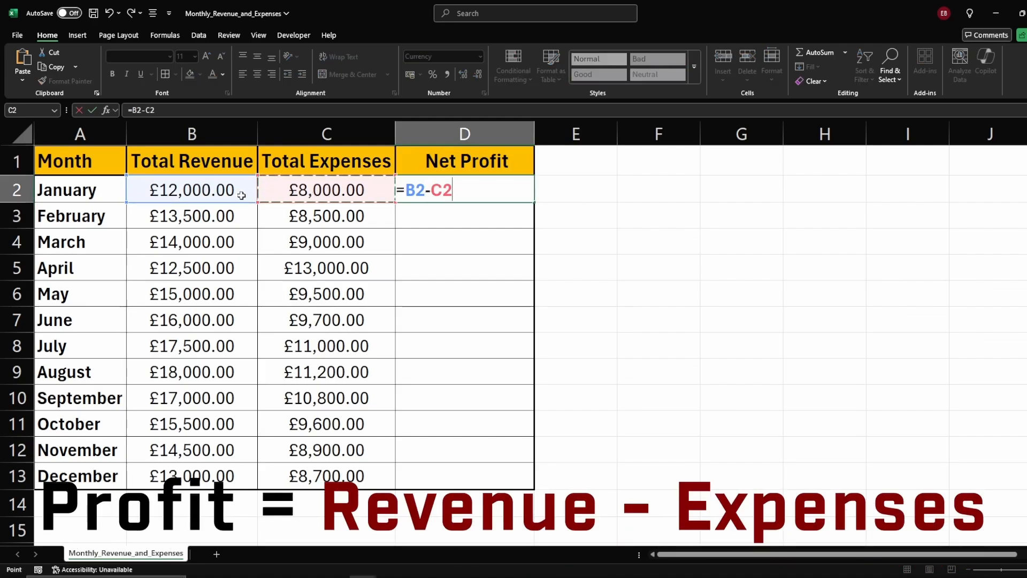
{"action": "key", "text": "Return"}
{"action": "left_click", "coordinate": [482, 198]}
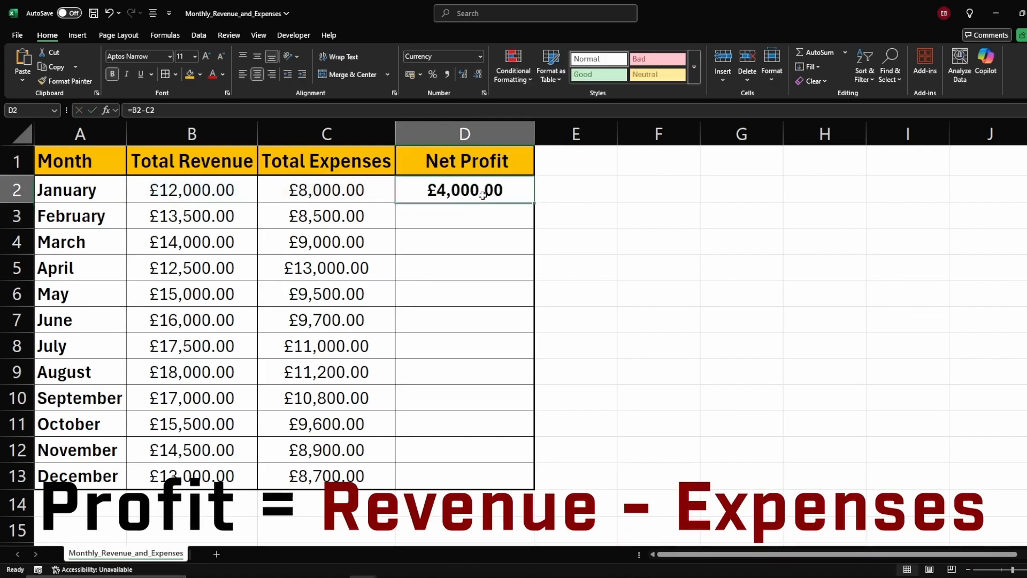
Step: Fill the net profit formula down the column through D13 for every month
{"action": "left_click_drag", "start_coordinate": [533, 202], "coordinate": [534, 488]}
{"action": "left_click", "coordinate": [580, 344]}
{"action": "left_click", "coordinate": [423, 283]}
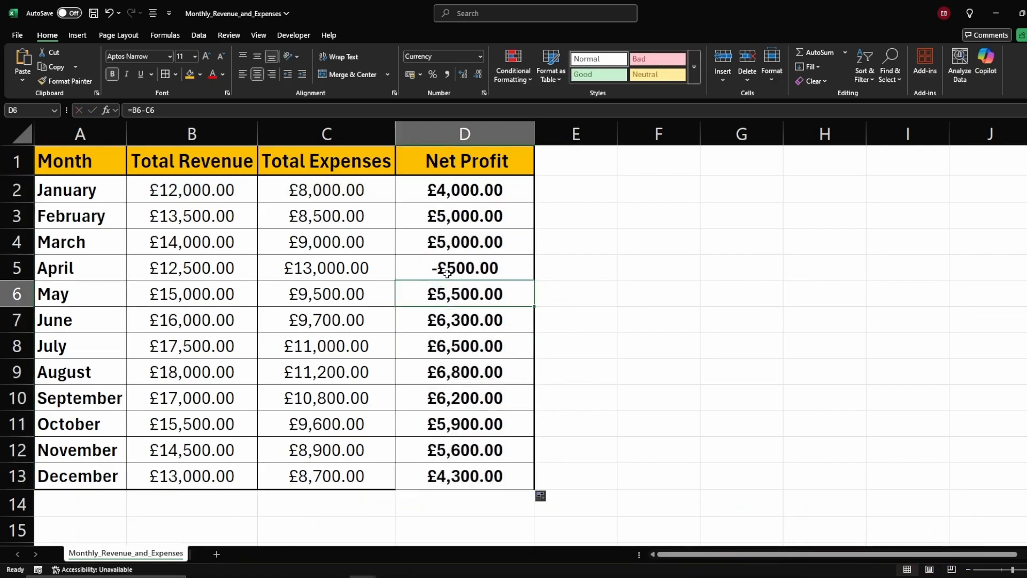
{"action": "left_click_drag", "start_coordinate": [390, 287], "coordinate": [415, 338]}
{"action": "left_click", "coordinate": [415, 325]}
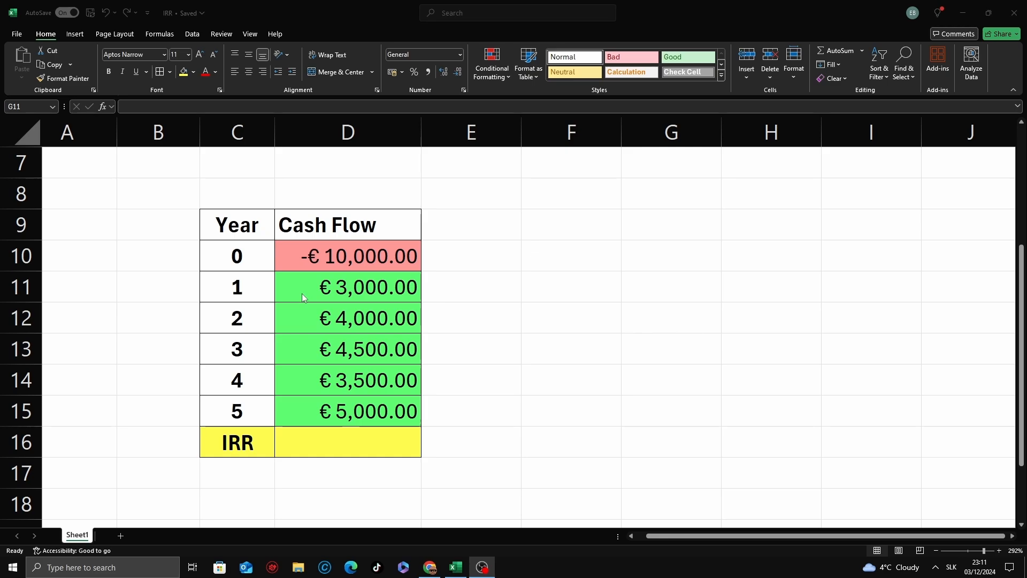
{"action": "left_click", "coordinate": [332, 256]}
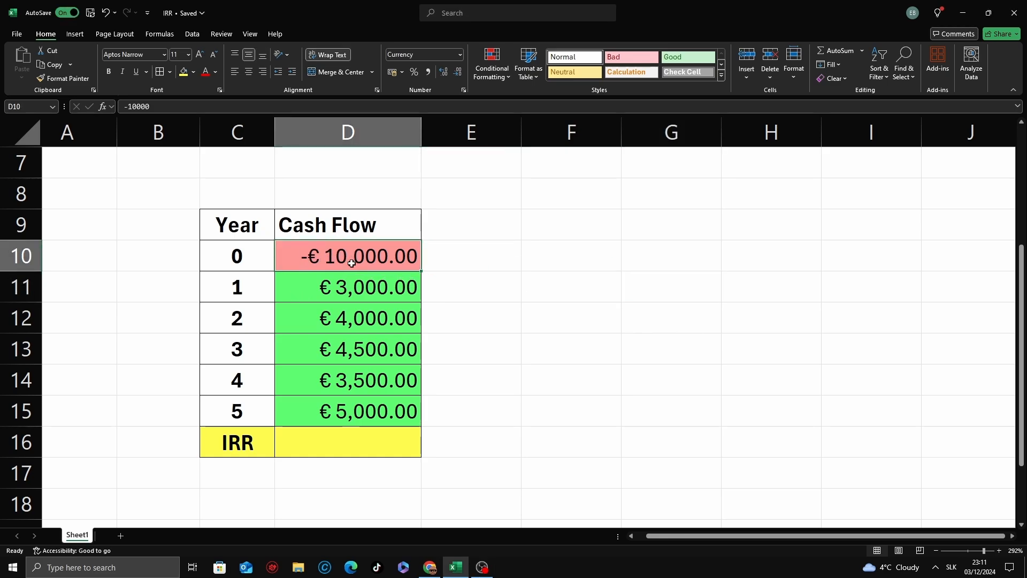
{"action": "left_click", "coordinate": [243, 263]}
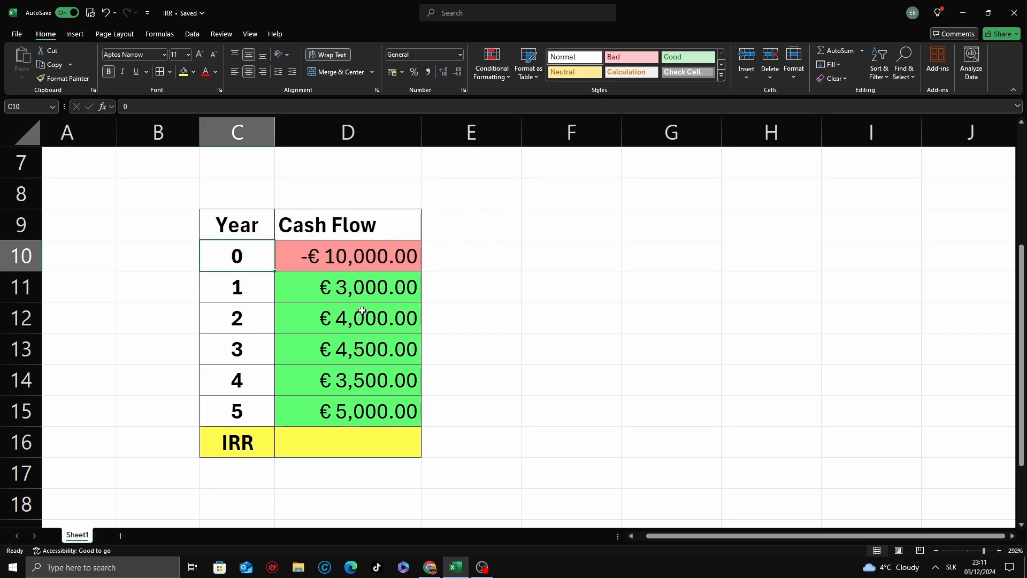
Step: Enter the IRR formula =IRR(D10:D15) in D16 below the cash flows
{"action": "left_click", "coordinate": [334, 443]}
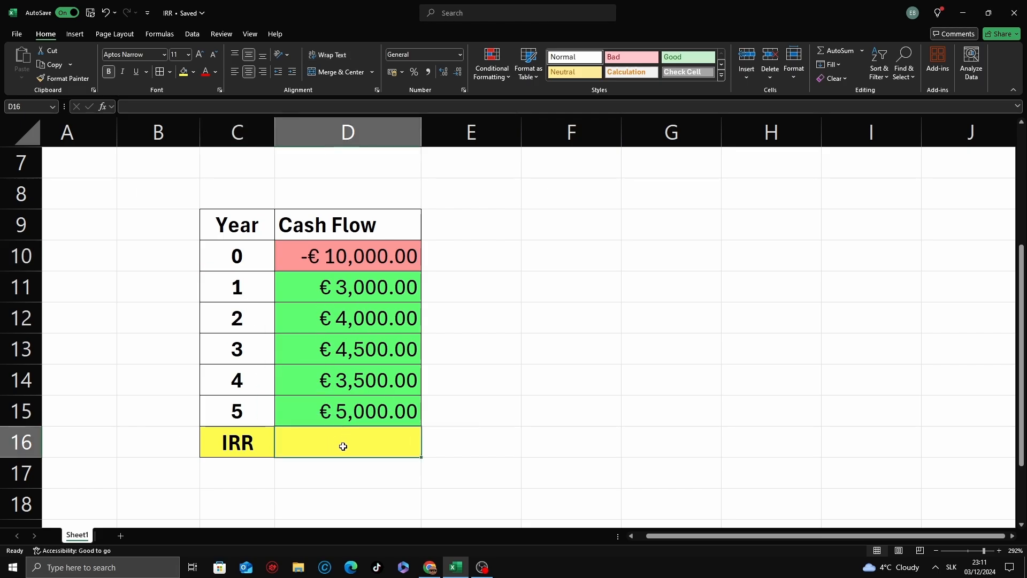
{"action": "type", "text": "=irr"}
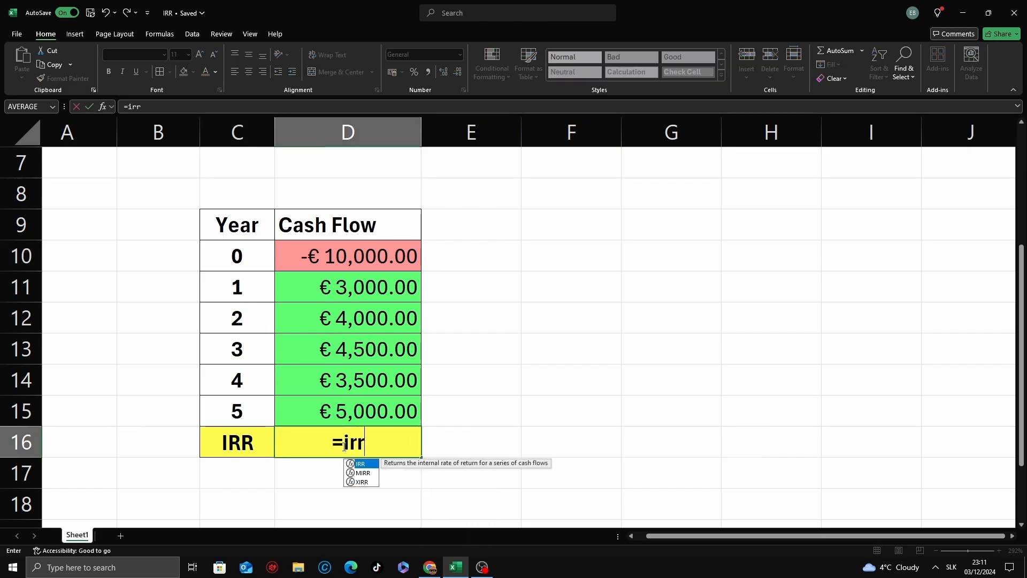
{"action": "key", "text": "Tab"}
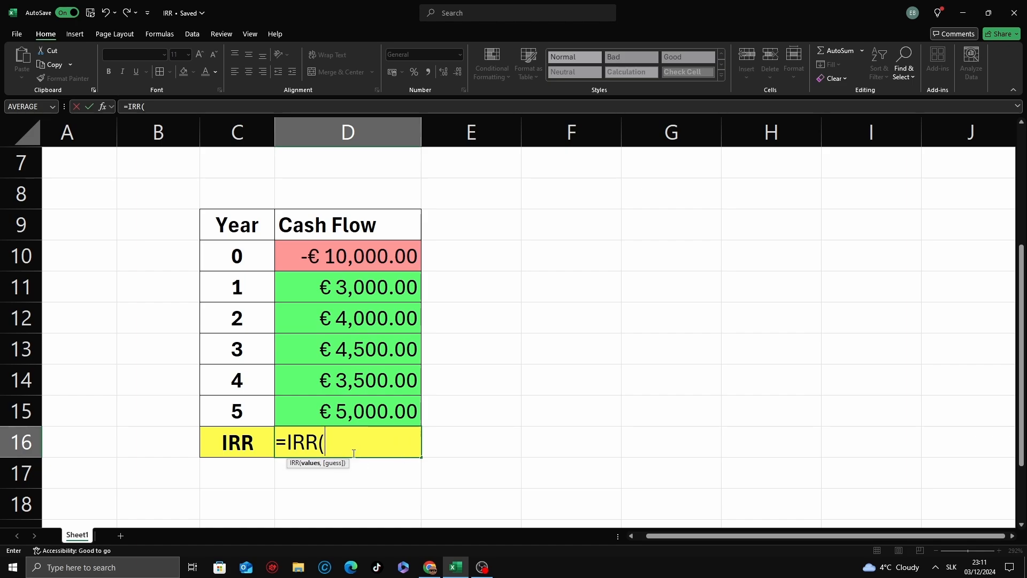
{"action": "left_click_drag", "start_coordinate": [345, 262], "coordinate": [363, 402]}
{"action": "type", "text": ")"}
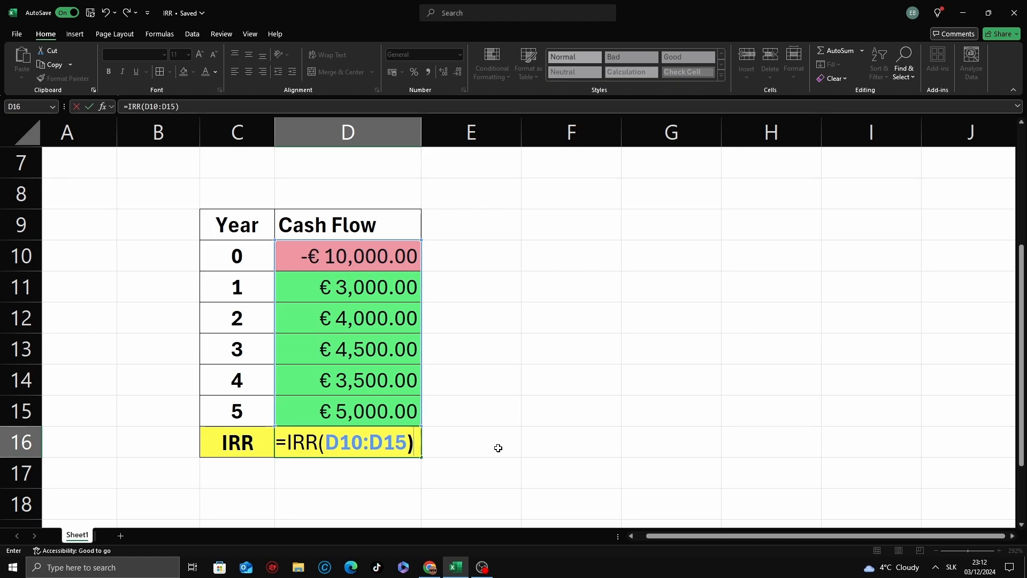
{"action": "key", "text": "Return"}
{"action": "left_click", "coordinate": [475, 452]}
{"action": "left_click", "coordinate": [390, 437]}
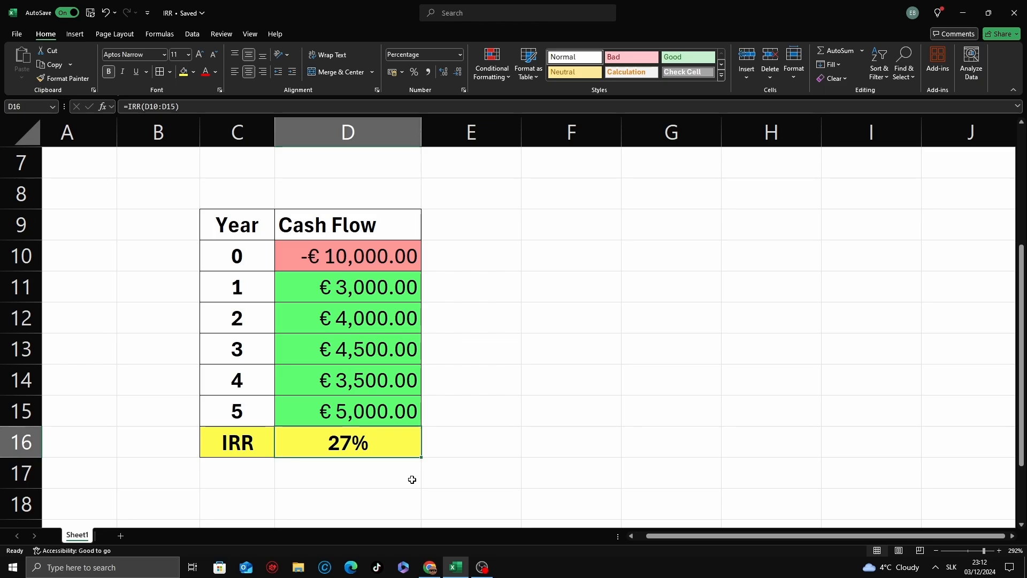
{"action": "left_click", "coordinate": [411, 480]}
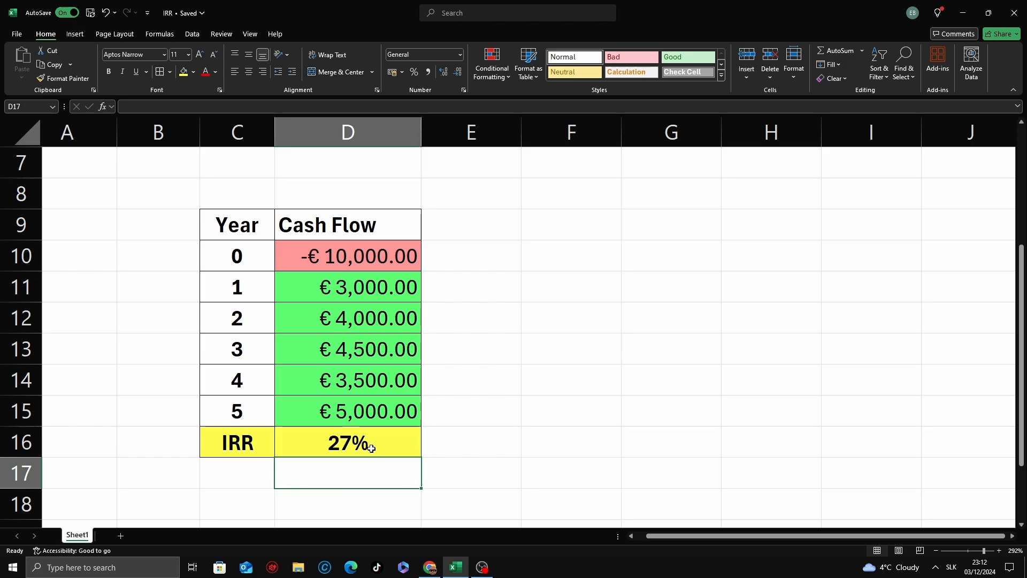
Step: Increase the IRR result in D16 to show three decimal places
{"action": "left_click", "coordinate": [377, 449]}
{"action": "left_click", "coordinate": [444, 72]}
{"action": "left_click", "coordinate": [444, 75]}
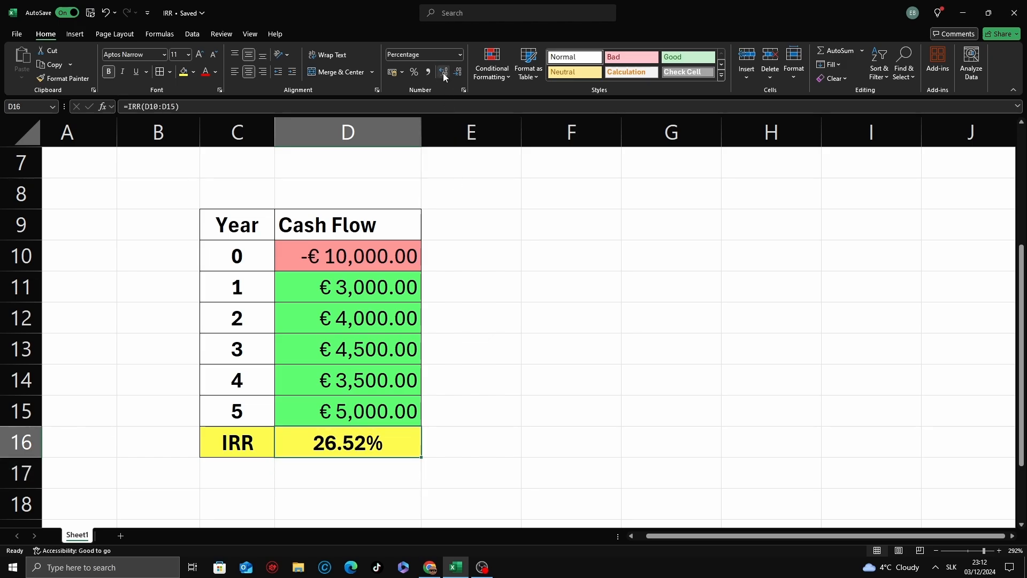
{"action": "left_click", "coordinate": [444, 75]}
{"action": "left_click", "coordinate": [464, 412]}
{"action": "left_click", "coordinate": [328, 461]}
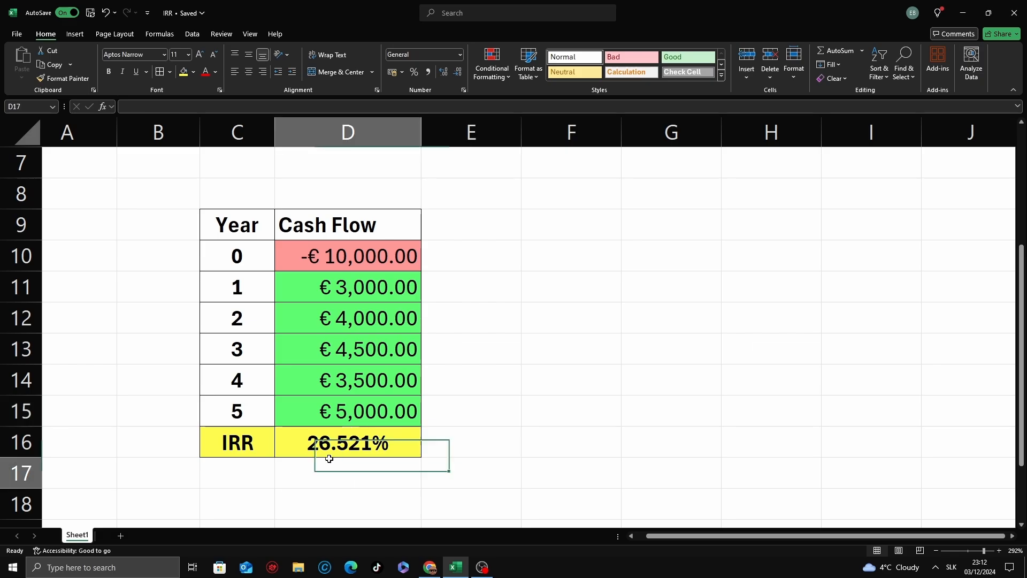
{"action": "left_click", "coordinate": [328, 448]}
{"action": "left_click", "coordinate": [419, 467]}
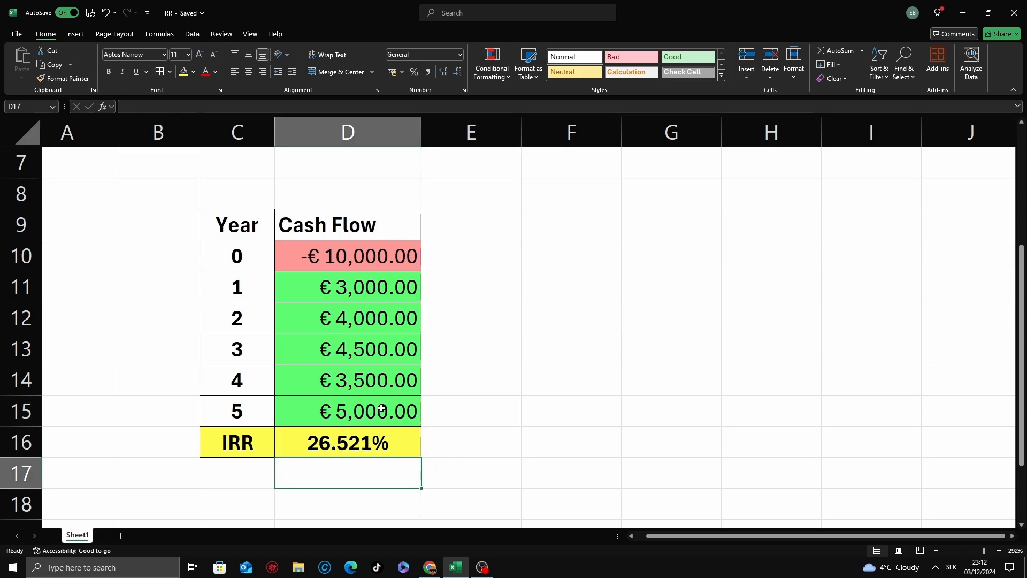
Step: Change the year 4 cash flow in D14 to 2500
{"action": "double_click", "coordinate": [377, 380]}
{"action": "left_click_drag", "start_coordinate": [378, 380], "coordinate": [371, 379]}
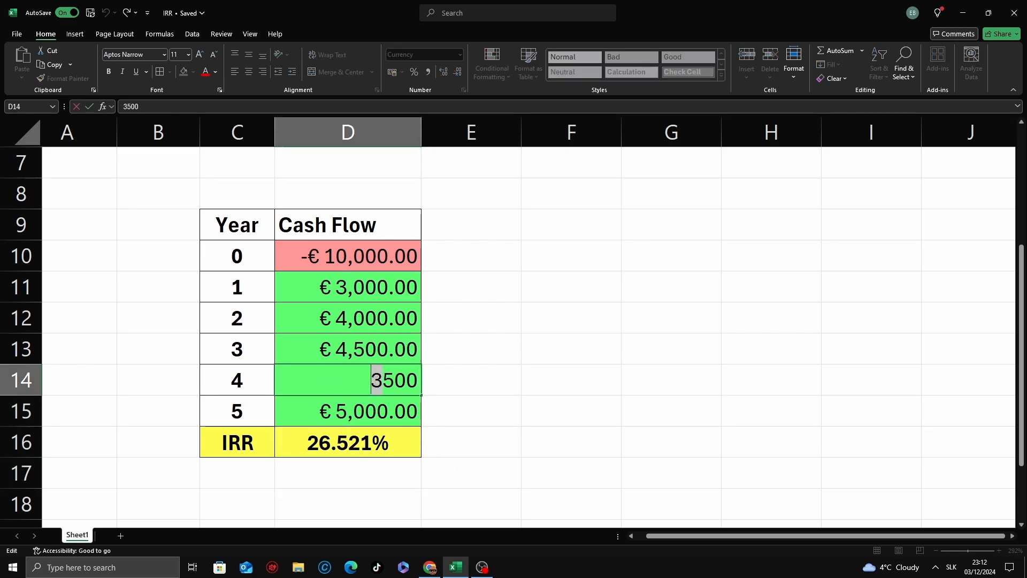
{"action": "type", "text": "2"}
{"action": "left_click", "coordinate": [444, 415]}
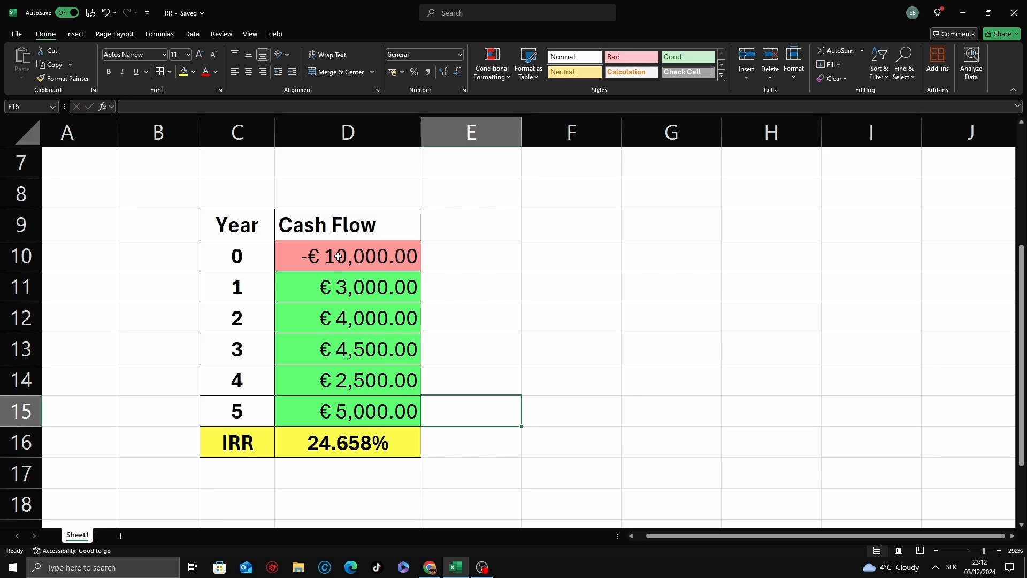
Step: Change the year 0 initial cash flow in D10 to -15000
{"action": "left_click", "coordinate": [344, 257]}
{"action": "double_click", "coordinate": [345, 257]}
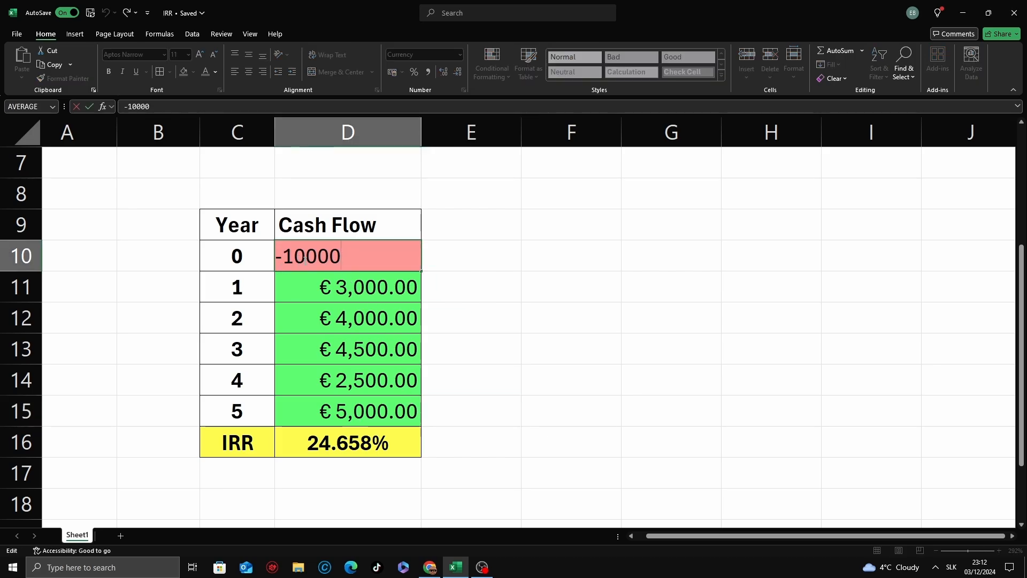
{"action": "left_click_drag", "start_coordinate": [295, 258], "coordinate": [306, 257]}
{"action": "type", "text": "5"}
{"action": "left_click", "coordinate": [473, 340]}
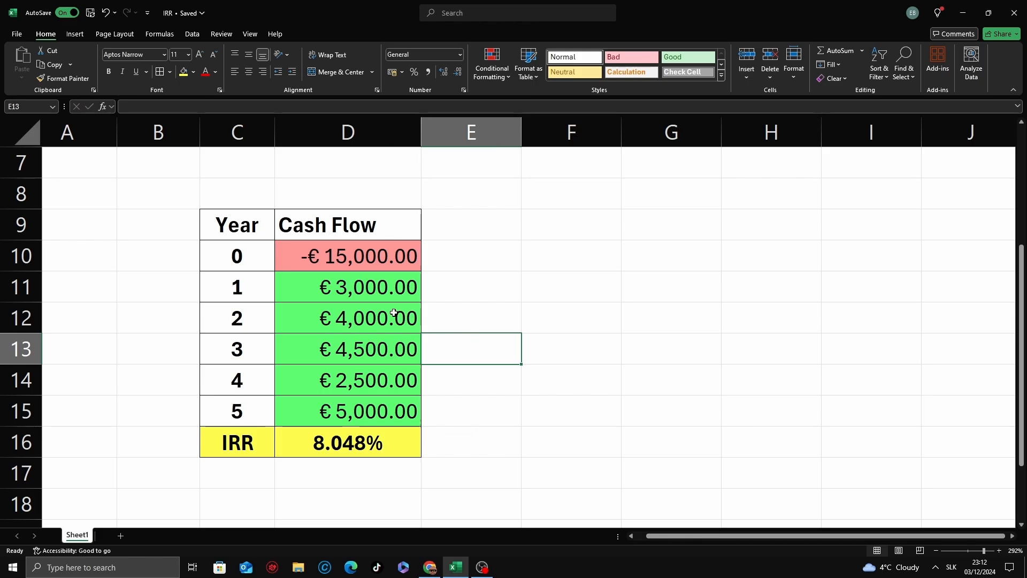
{"action": "left_click", "coordinate": [321, 287]}
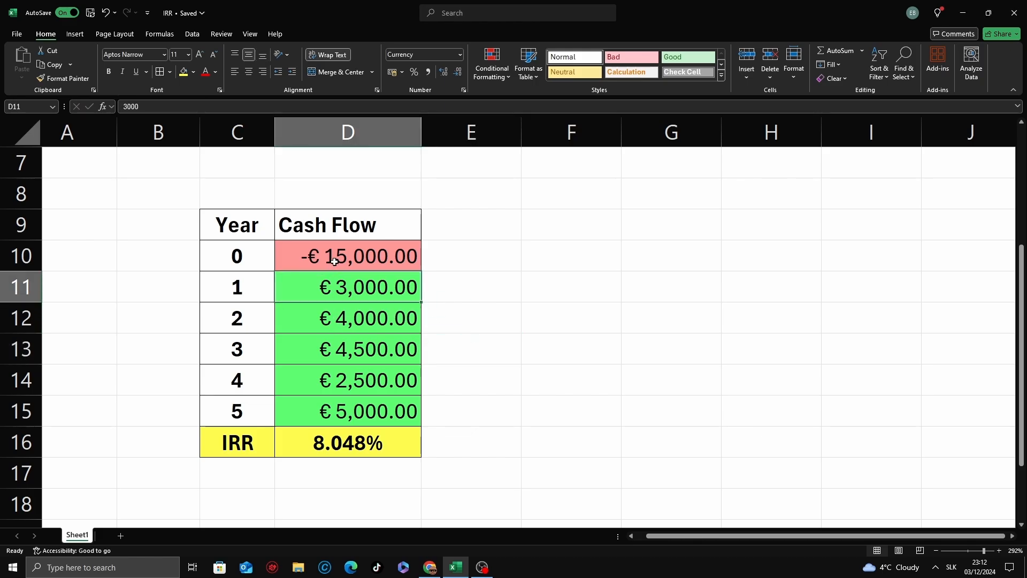
{"action": "left_click", "coordinate": [335, 261]}
{"action": "left_click", "coordinate": [341, 320]}
{"action": "left_click", "coordinate": [338, 470]}
{"action": "left_click", "coordinate": [327, 447]}
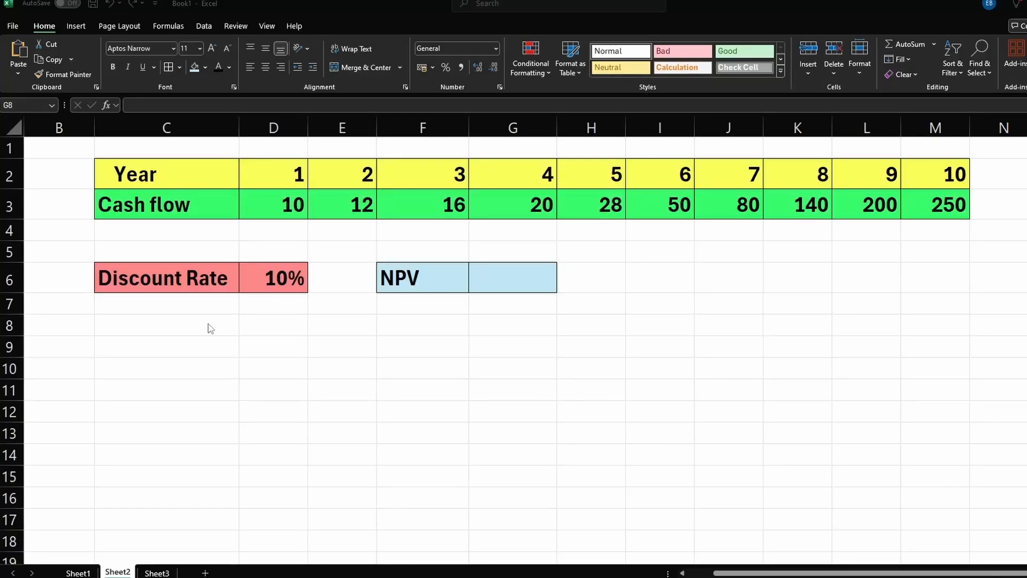
Step: On the NPV sheet, enter =NPV(D6,D3:M3) in G6 using the discount rate and the ten cash flows
{"action": "left_click", "coordinate": [252, 314]}
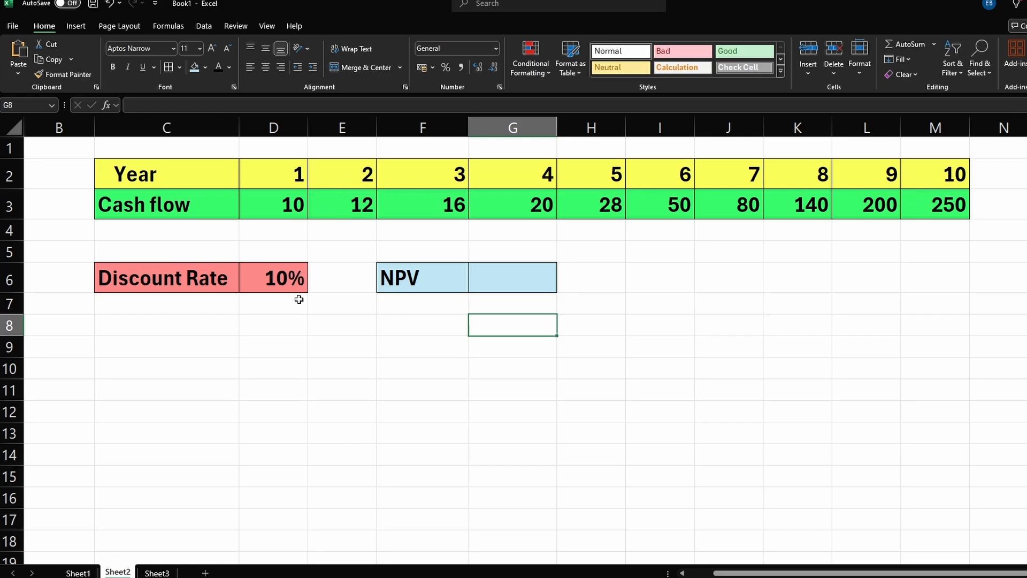
{"action": "left_click", "coordinate": [275, 286]}
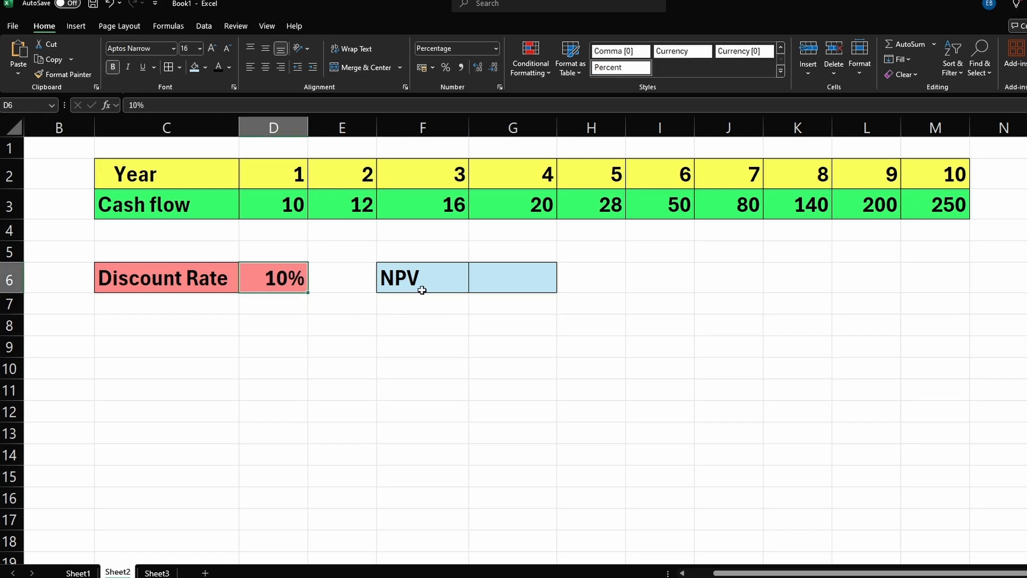
{"action": "left_click", "coordinate": [511, 281]}
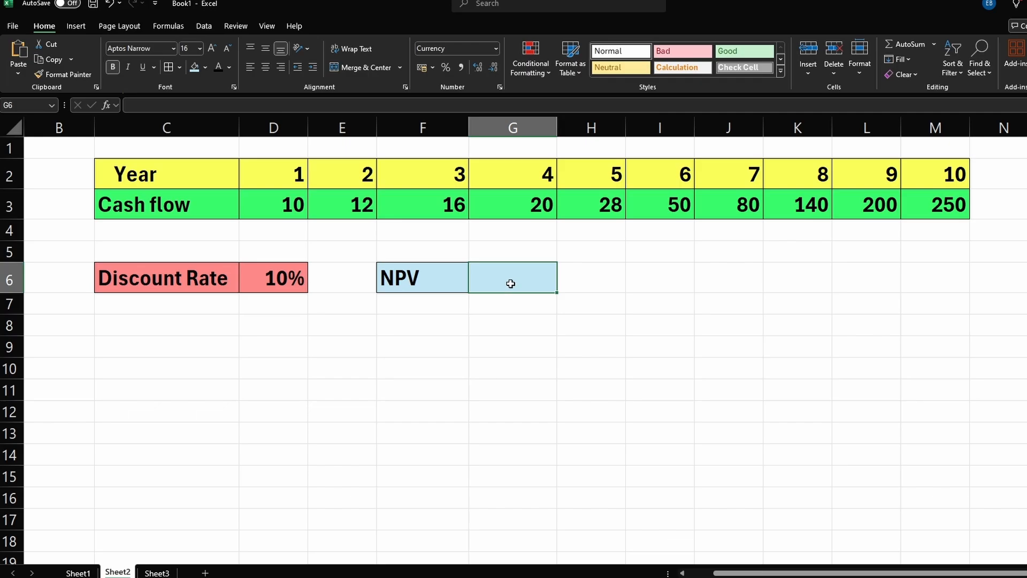
{"action": "type", "text": "=npv"}
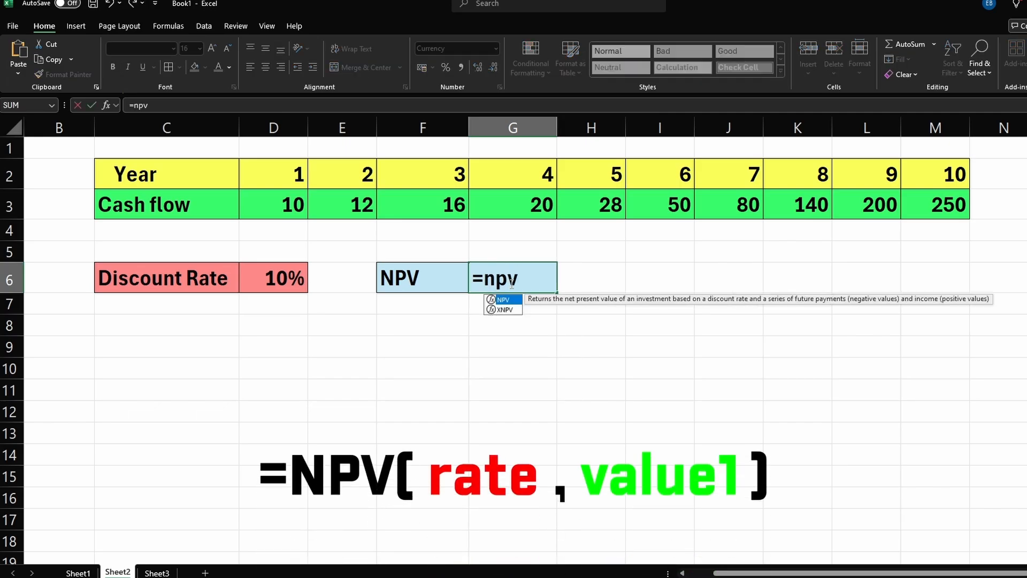
{"action": "key", "text": "Tab"}
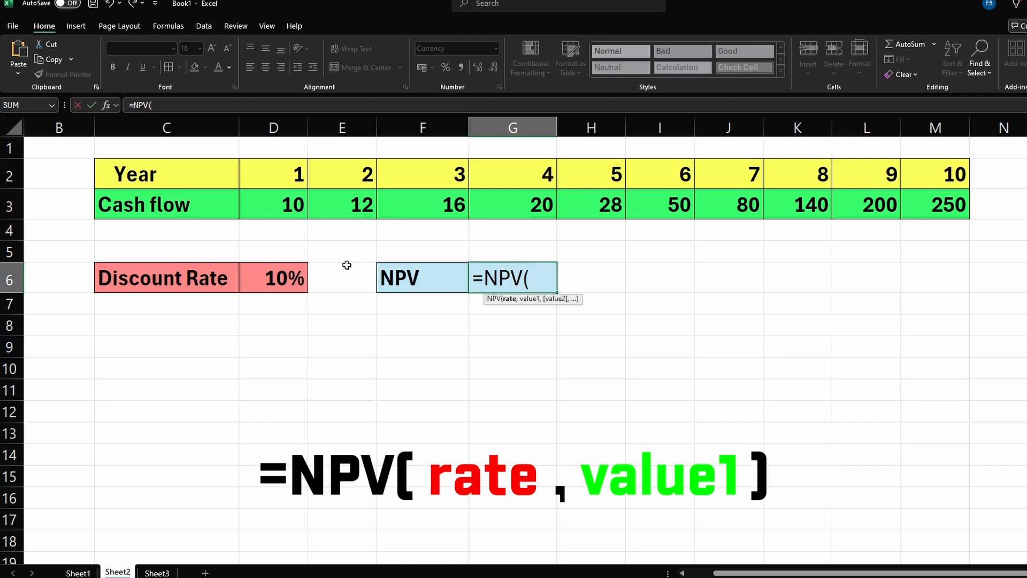
{"action": "left_click", "coordinate": [283, 277]}
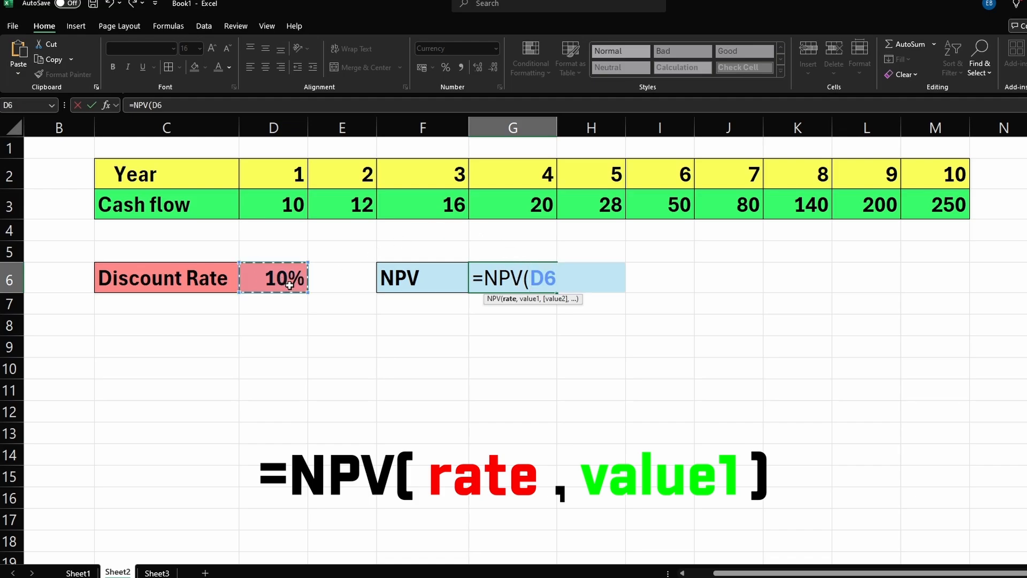
{"action": "type", "text": ","}
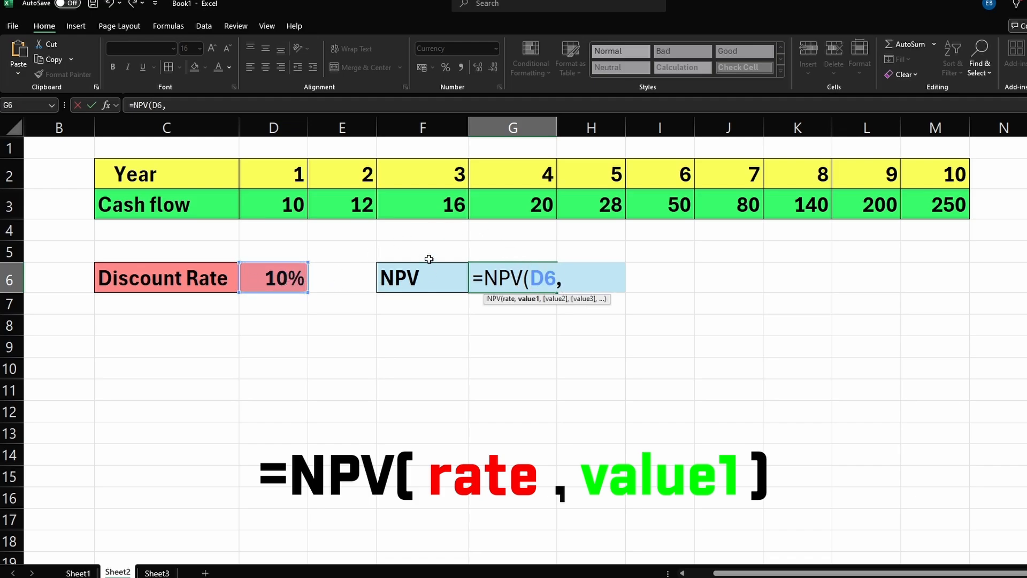
{"action": "left_click_drag", "start_coordinate": [287, 207], "coordinate": [941, 207]}
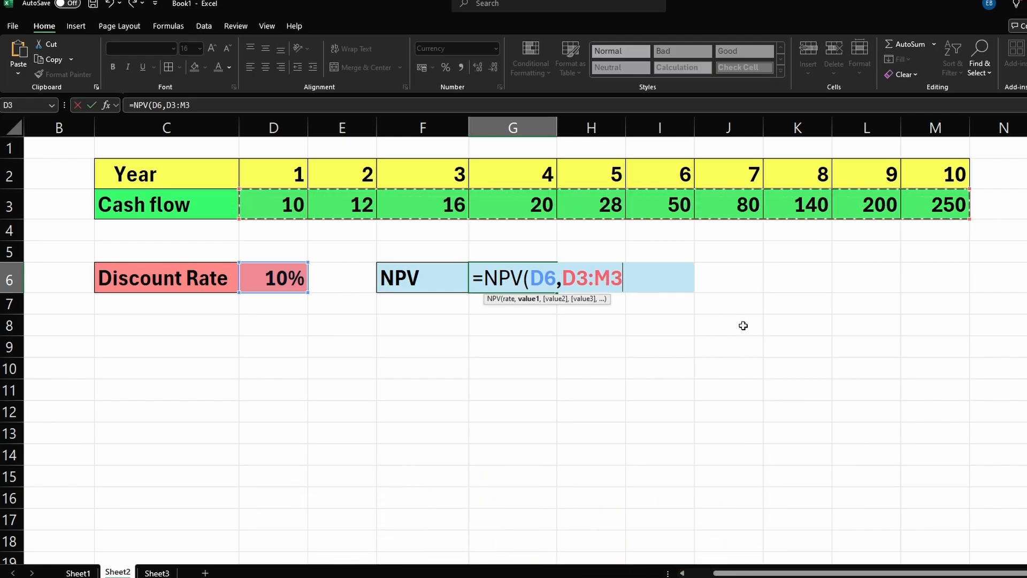
{"action": "type", "text": ")"}
{"action": "key", "text": "Return"}
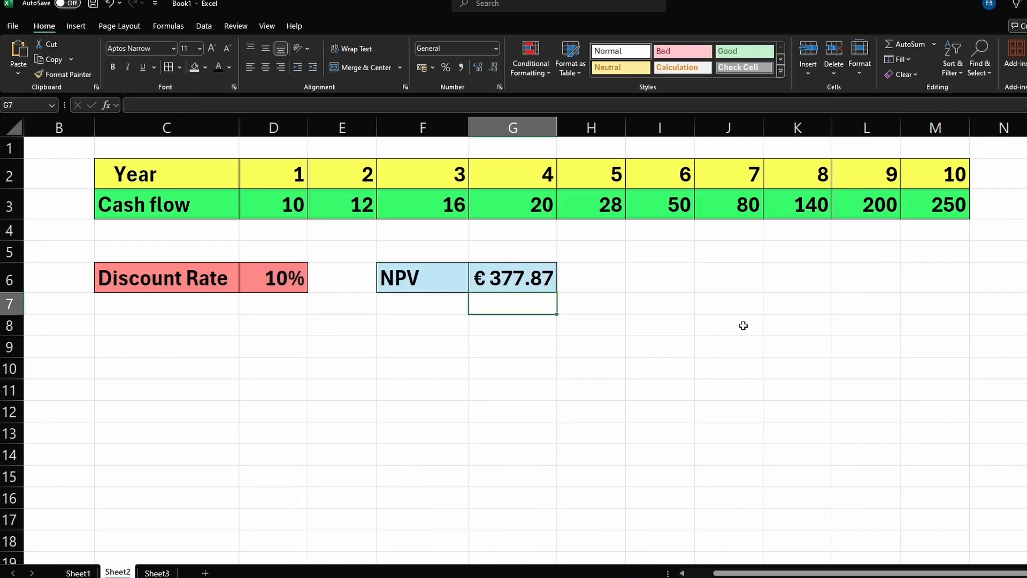
Step: Change the year 1 cash flow in D3 to -100
{"action": "left_click", "coordinate": [657, 345]}
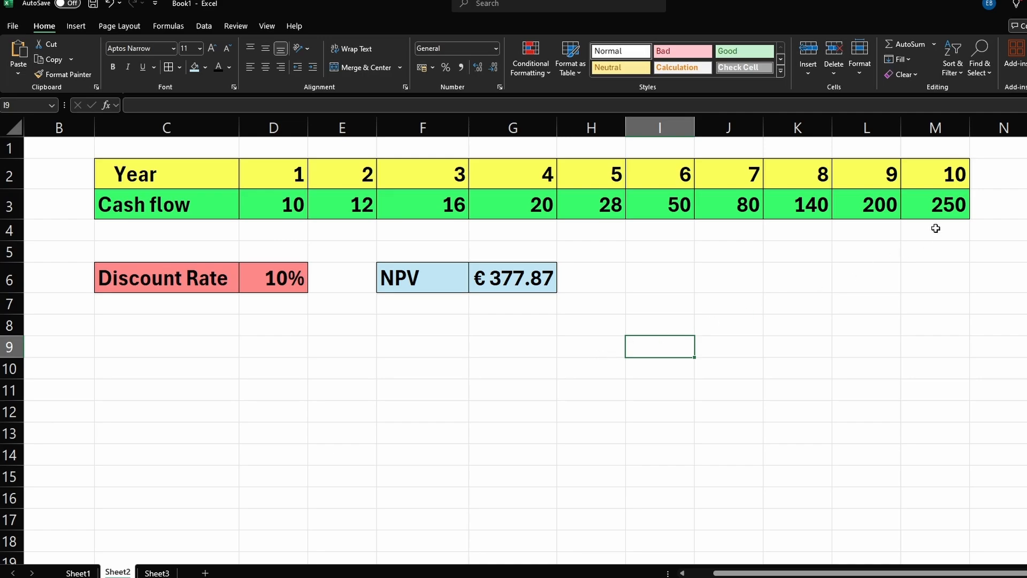
{"action": "left_click", "coordinate": [507, 279]}
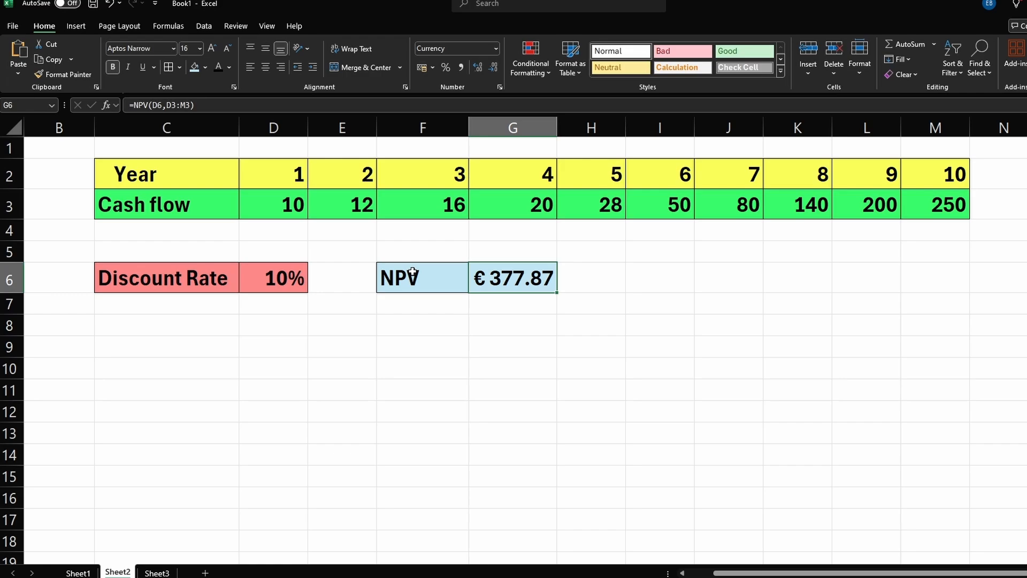
{"action": "left_click", "coordinate": [289, 212]}
{"action": "type", "text": "-100"}
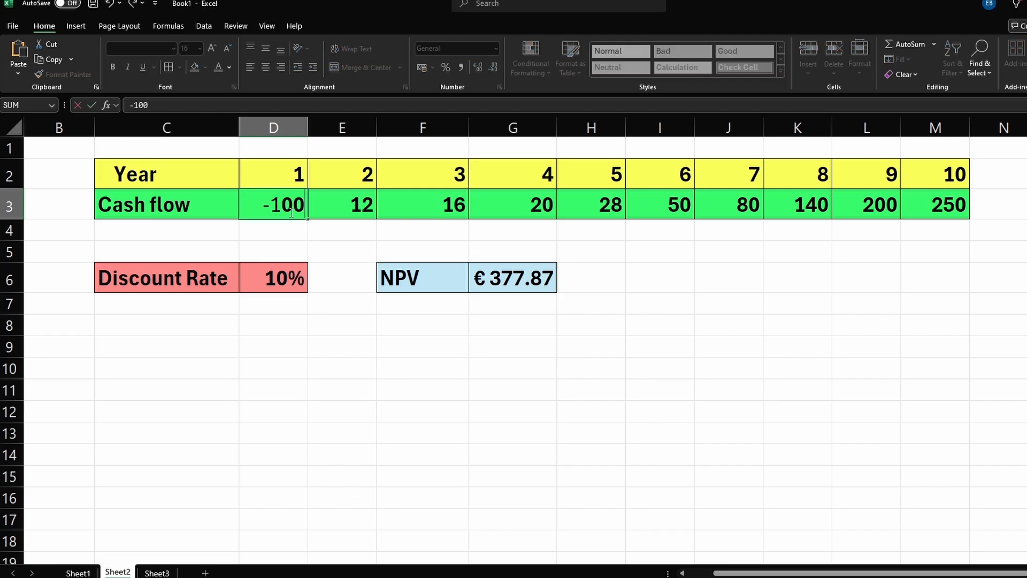
{"action": "key", "text": "Return"}
Step: Change the year 1 cash flow in D3 to -1000
{"action": "left_click", "coordinate": [289, 212]}
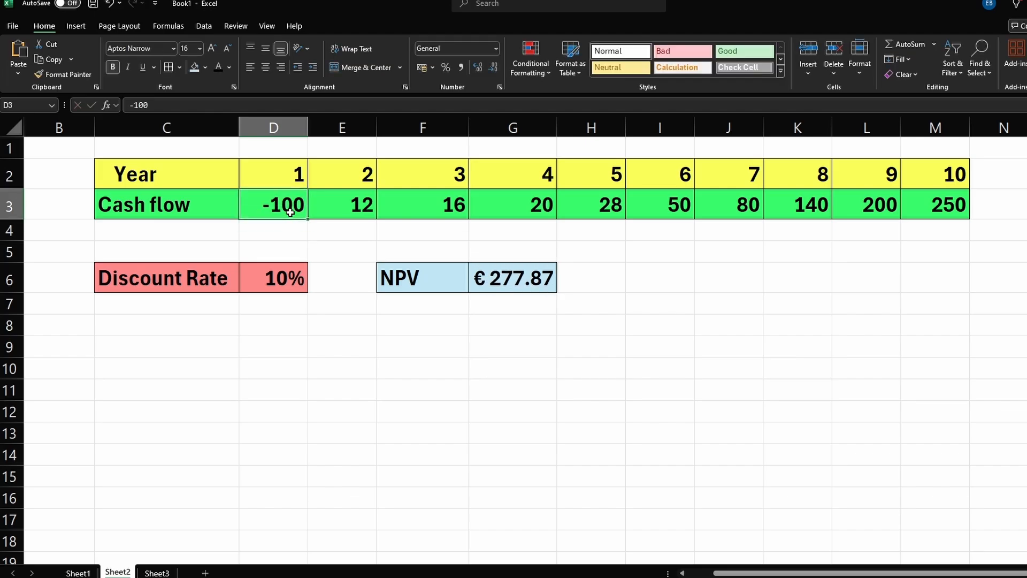
{"action": "type", "text": "0"}
{"action": "key", "text": "BackSpace"}
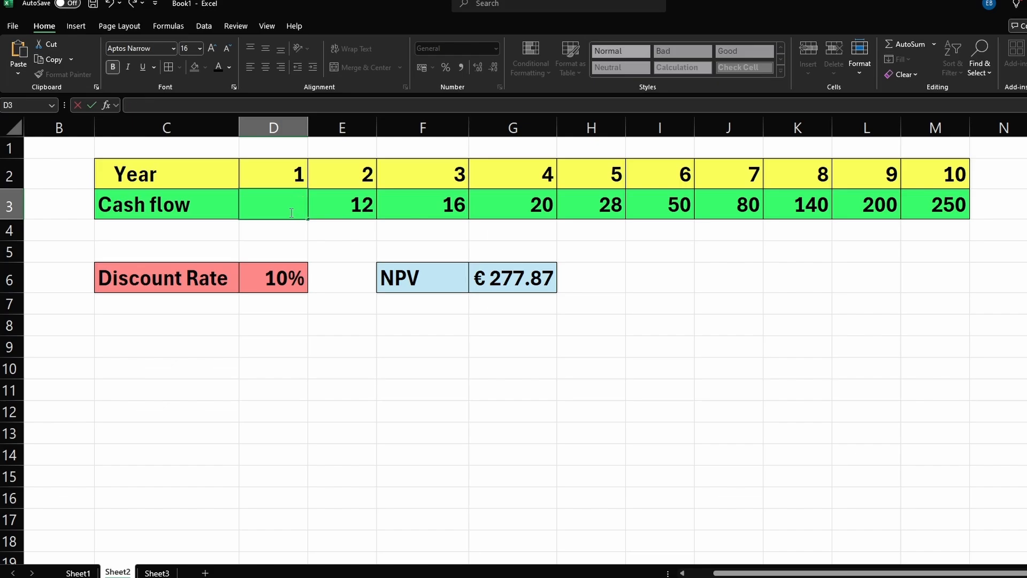
{"action": "type", "text": "-1000"}
{"action": "key", "text": "Return"}
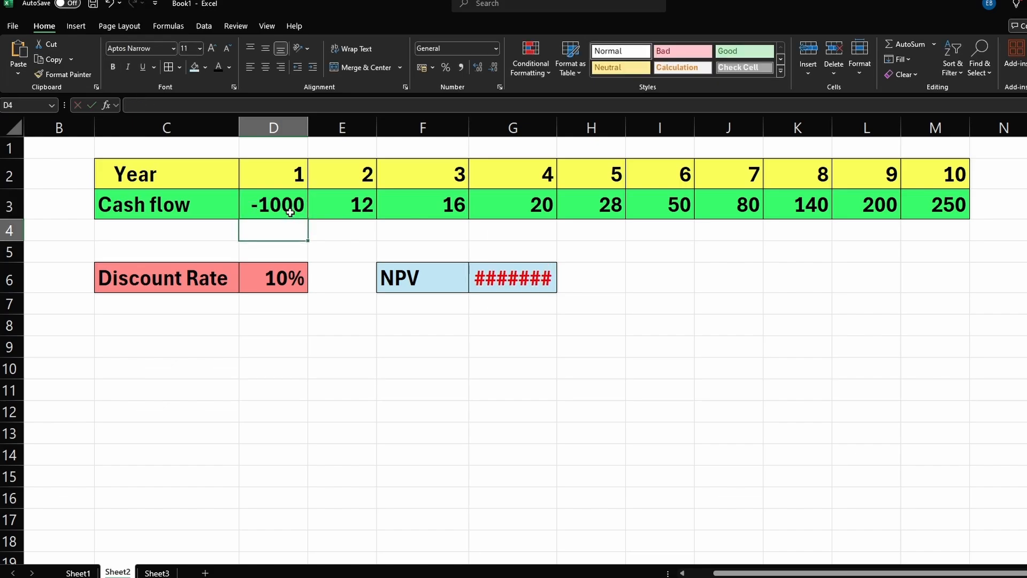
Step: Widen column G to display the full NPV result
{"action": "left_click", "coordinate": [501, 283]}
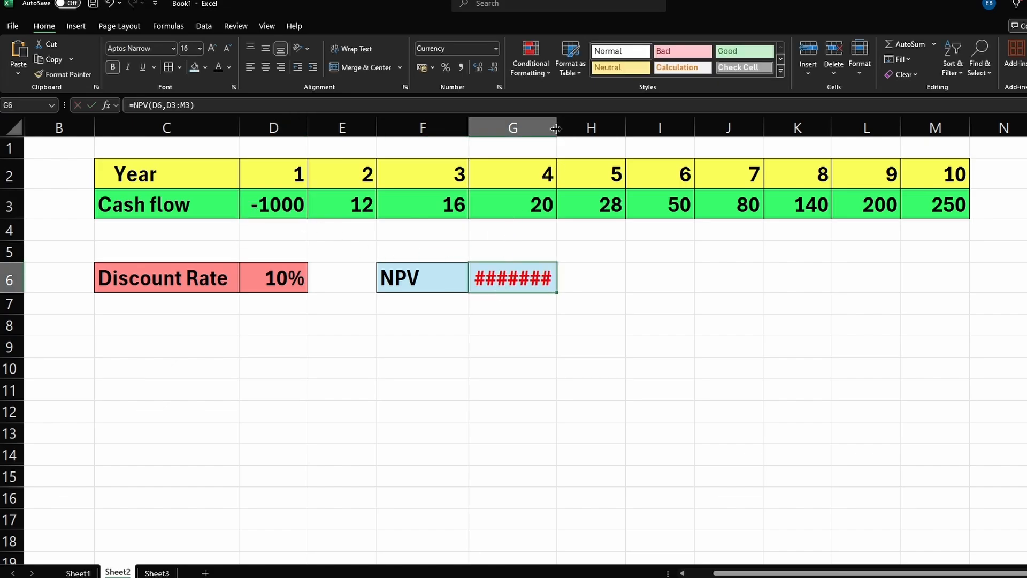
{"action": "left_click_drag", "start_coordinate": [555, 129], "coordinate": [569, 132]}
{"action": "left_click", "coordinate": [598, 329]}
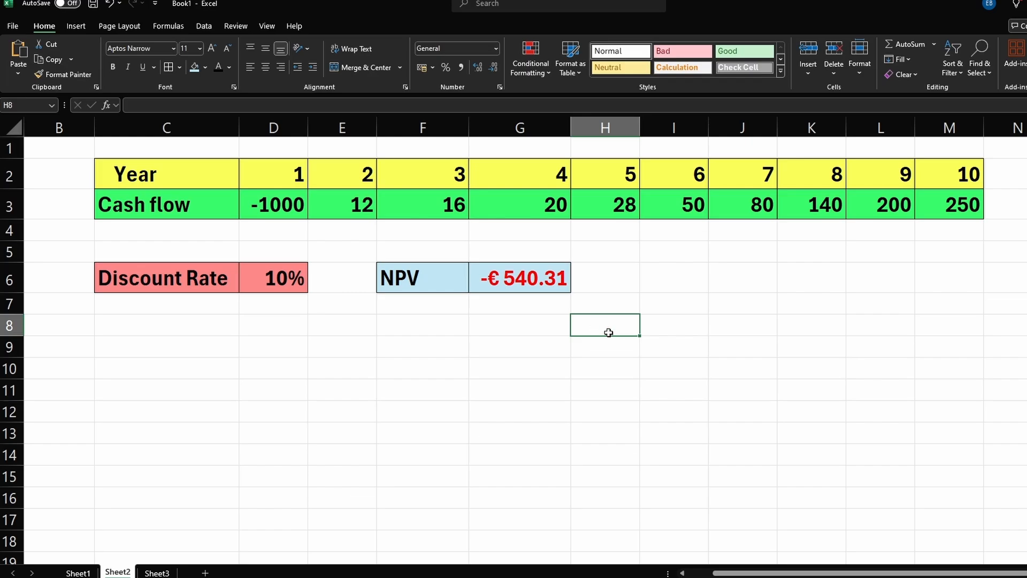
{"action": "left_click", "coordinate": [542, 292]}
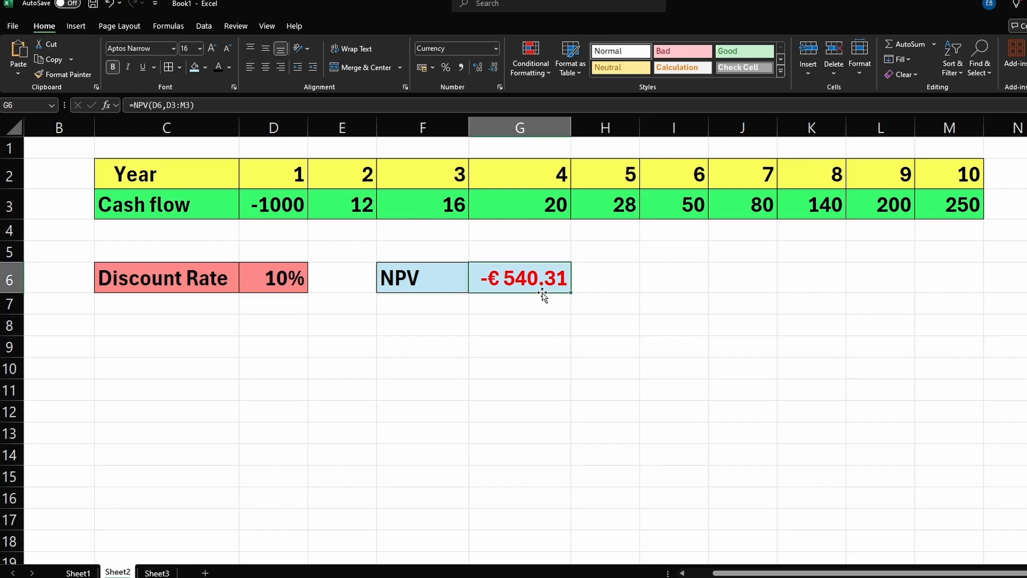
{"action": "left_click", "coordinate": [650, 282]}
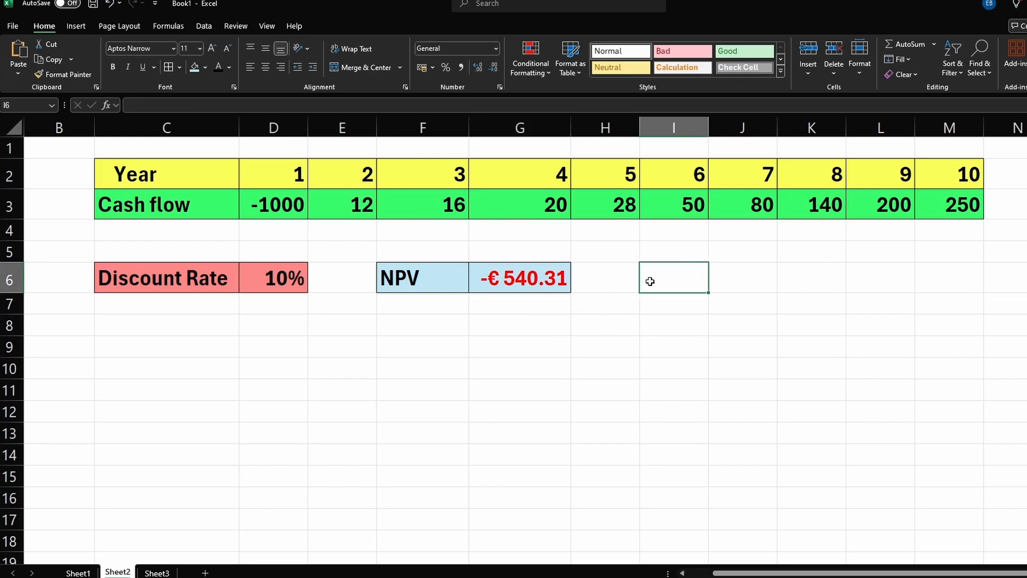
{"action": "left_click", "coordinate": [649, 300]}
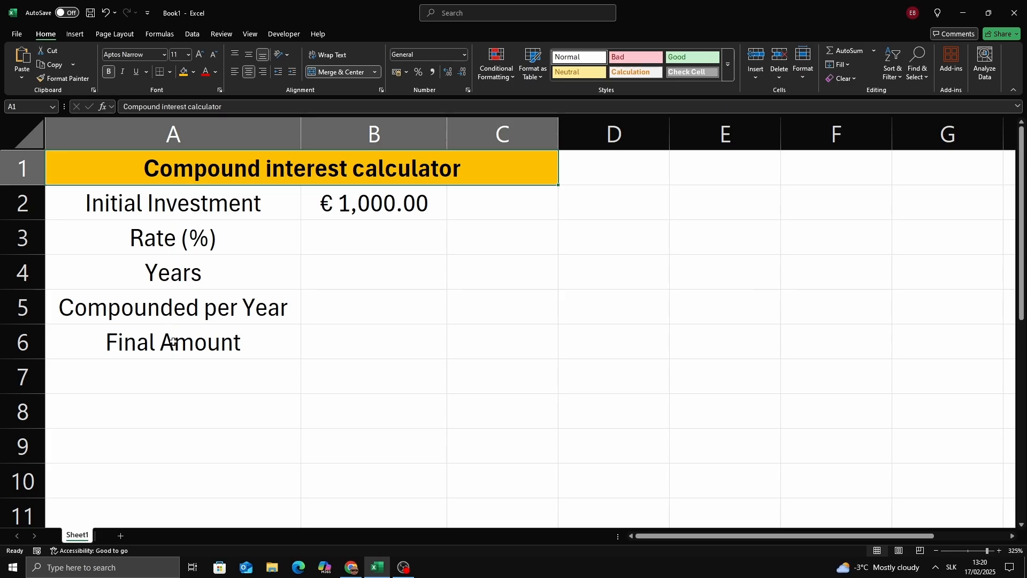
Step: On the compound interest calculator, enter a rate of 5% in B3
{"action": "left_click", "coordinate": [133, 210]}
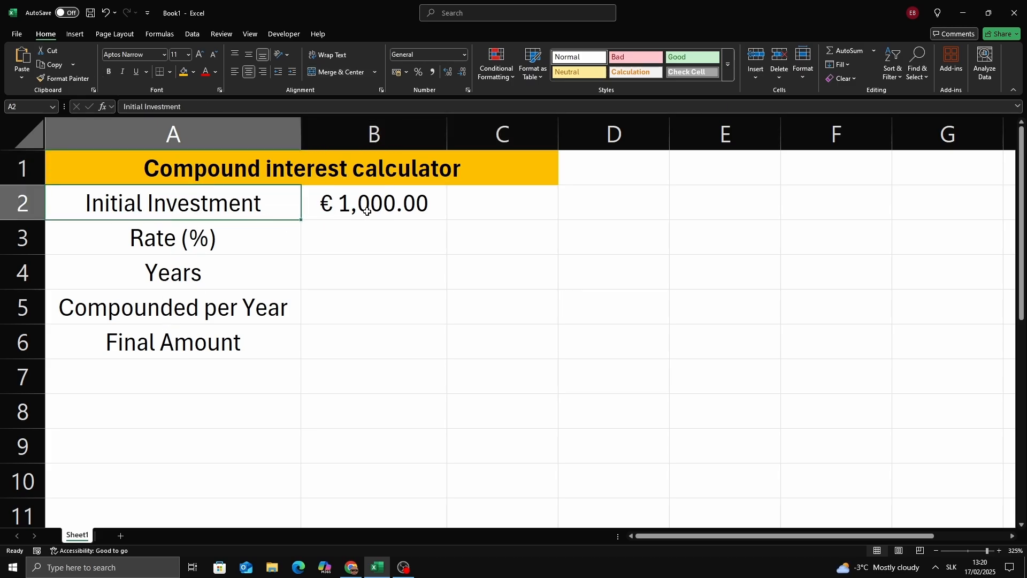
{"action": "left_click", "coordinate": [393, 211]}
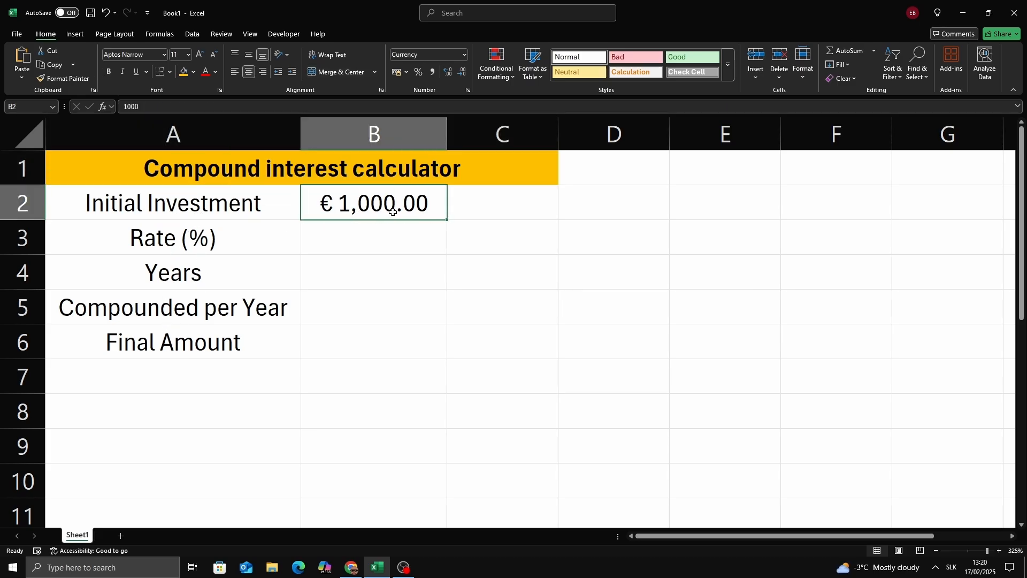
{"action": "left_click", "coordinate": [355, 246]}
{"action": "type", "text": "5"}
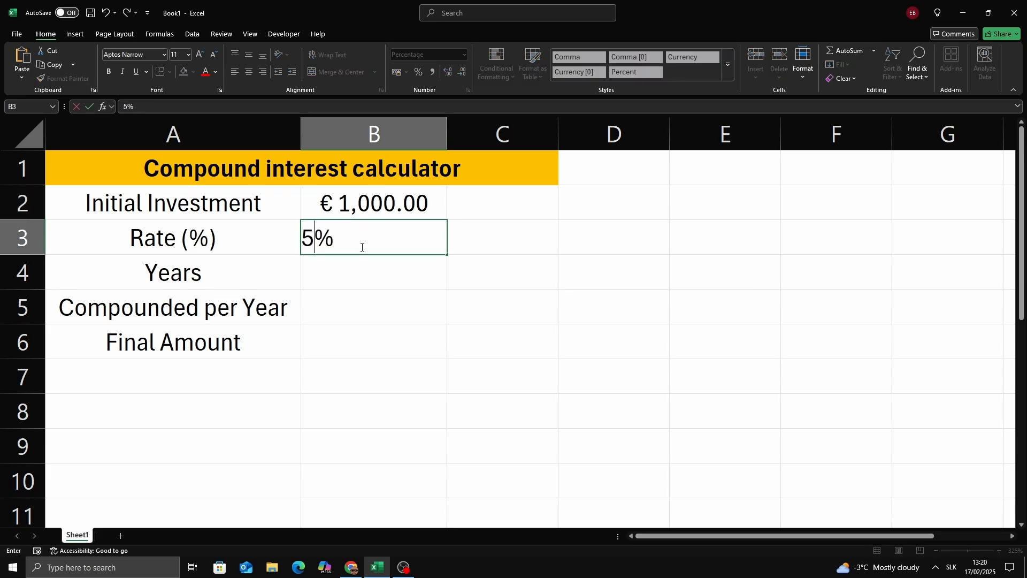
{"action": "key", "text": "Return"}
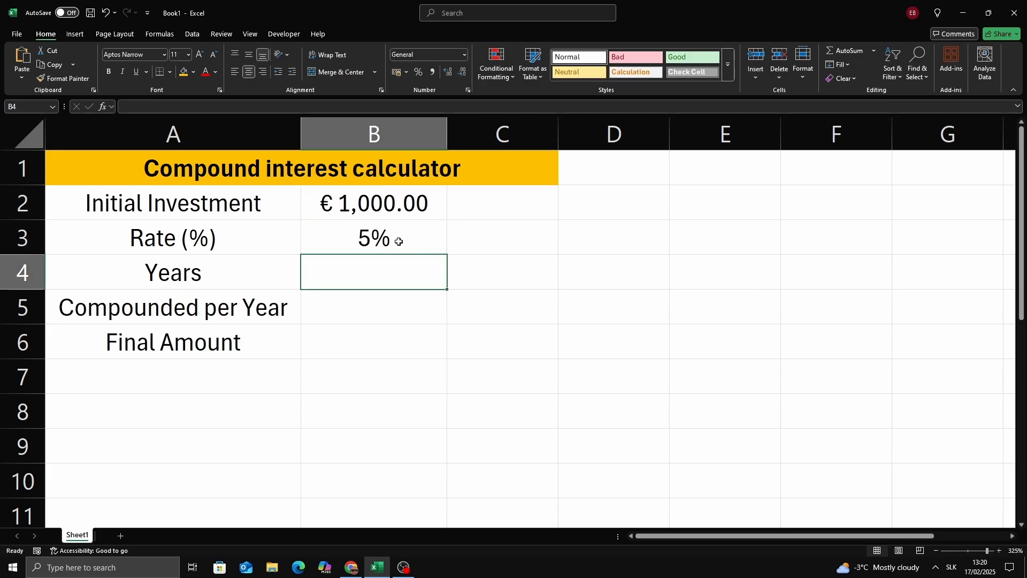
Step: Enter 10 as the number of years in B4
{"action": "left_click", "coordinate": [401, 238]}
{"action": "left_click", "coordinate": [228, 283]}
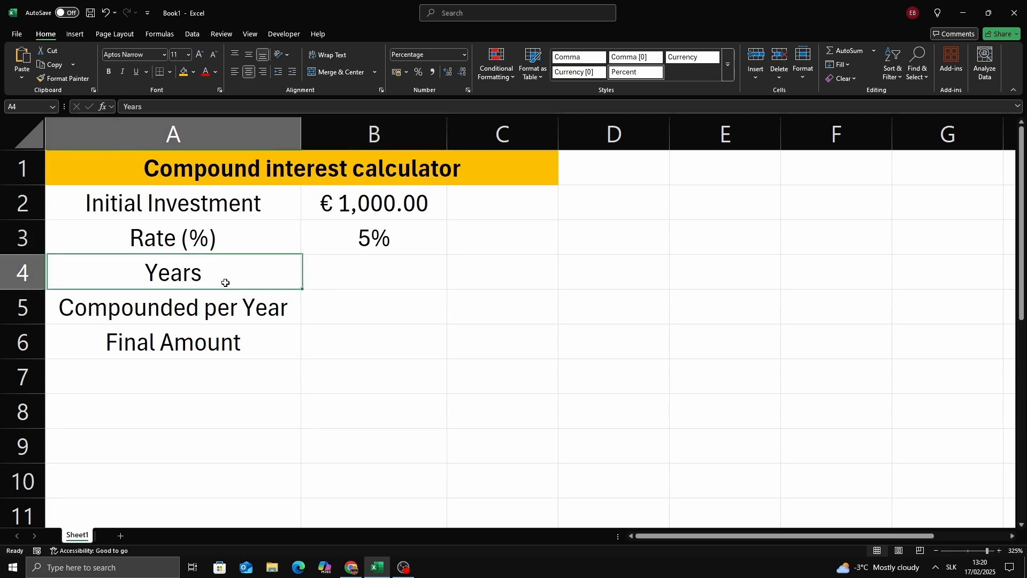
{"action": "left_click", "coordinate": [379, 284]}
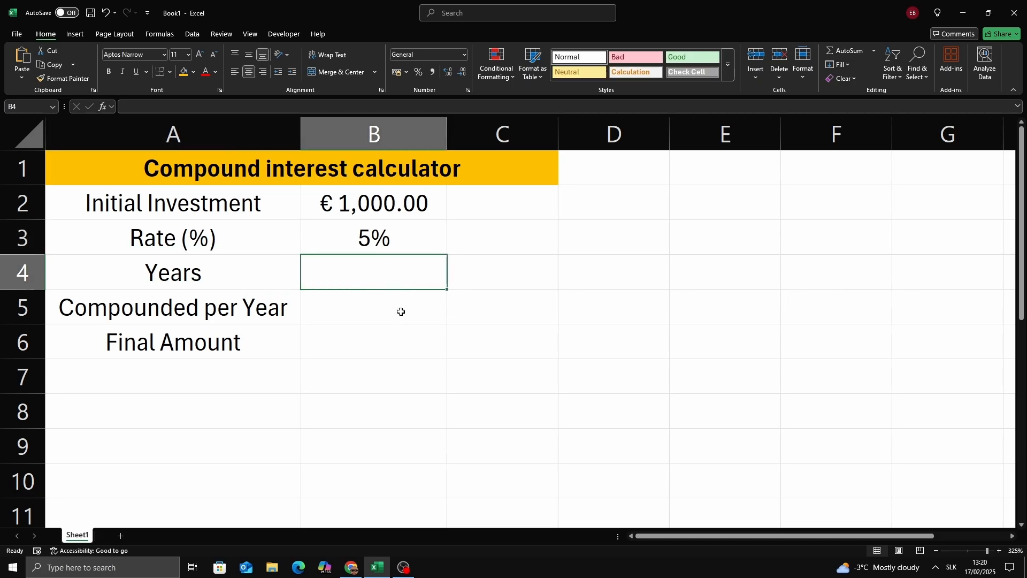
{"action": "type", "text": "10"}
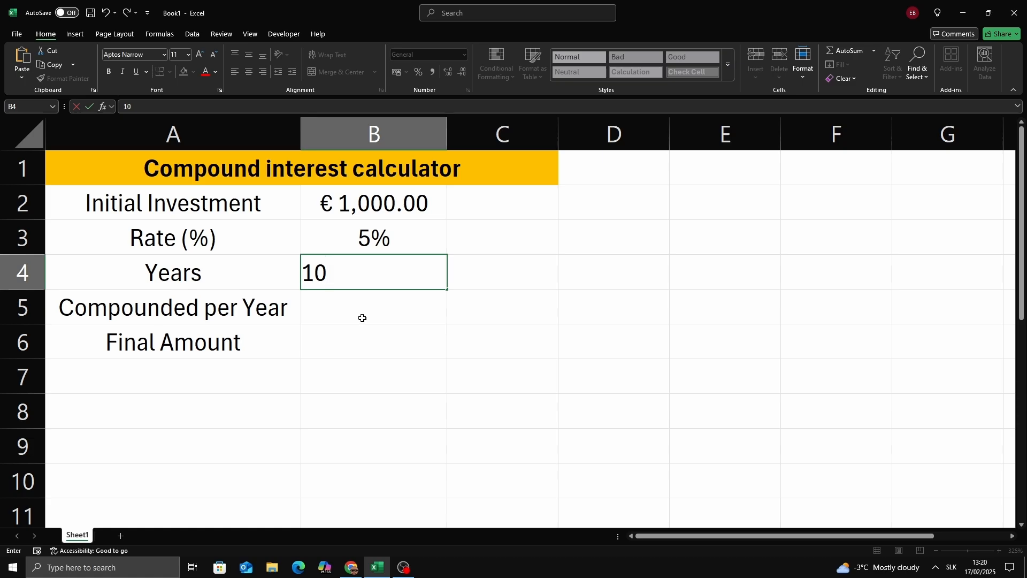
{"action": "key", "text": "Return"}
Step: Enter 4 as the compounding periods per year in B5
{"action": "left_click", "coordinate": [170, 307]}
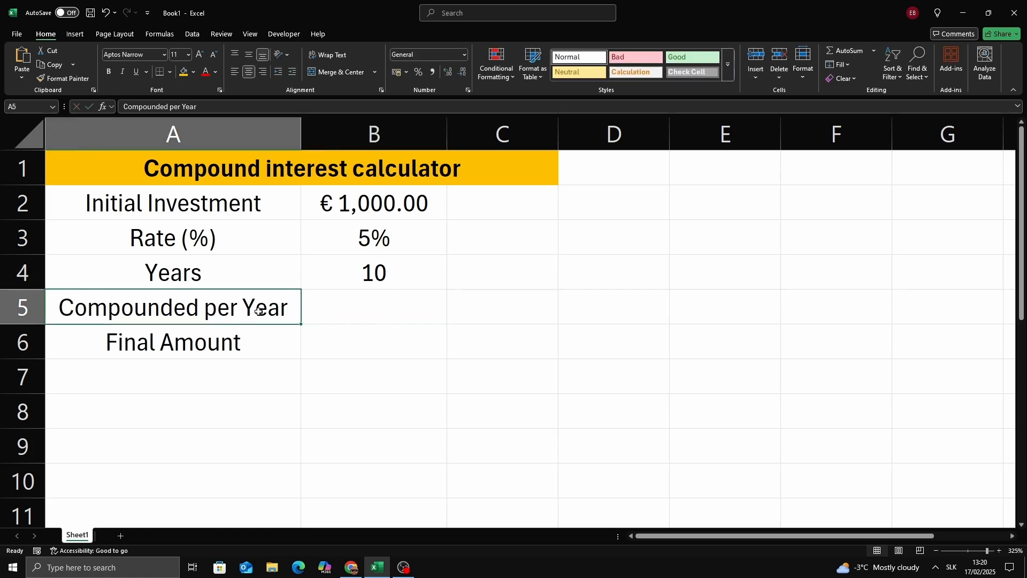
{"action": "left_click", "coordinate": [390, 313]}
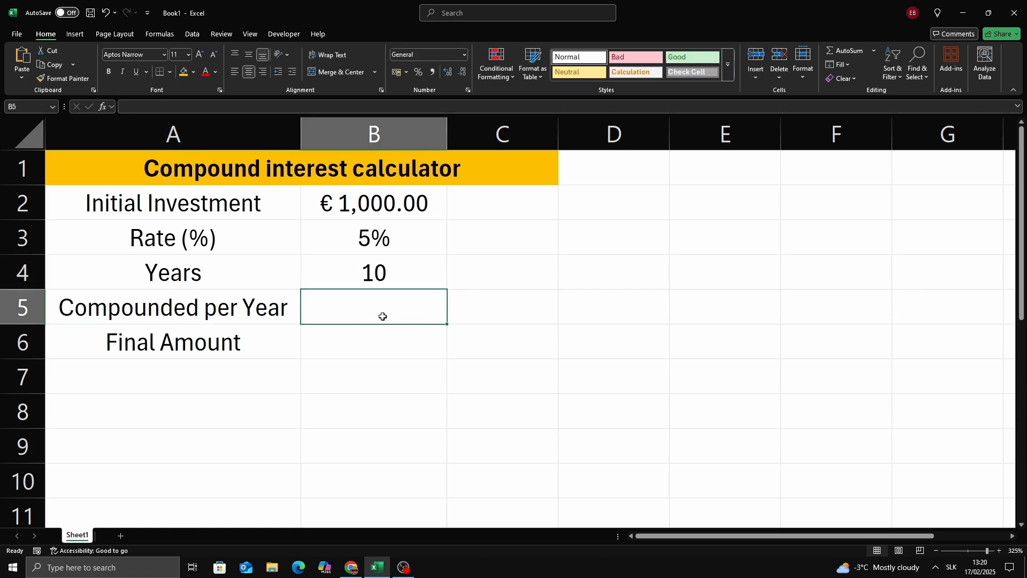
{"action": "type", "text": "4"}
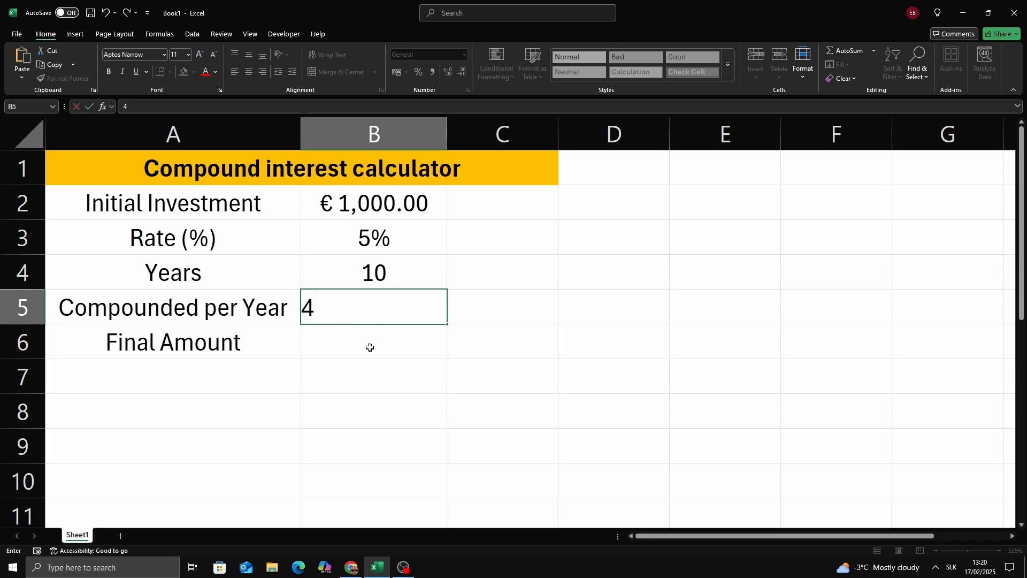
{"action": "key", "text": "Return"}
Step: Enter the final amount formula =B2*(1+B3/B5)^(B5*B4) in B6
{"action": "left_click", "coordinate": [391, 308]}
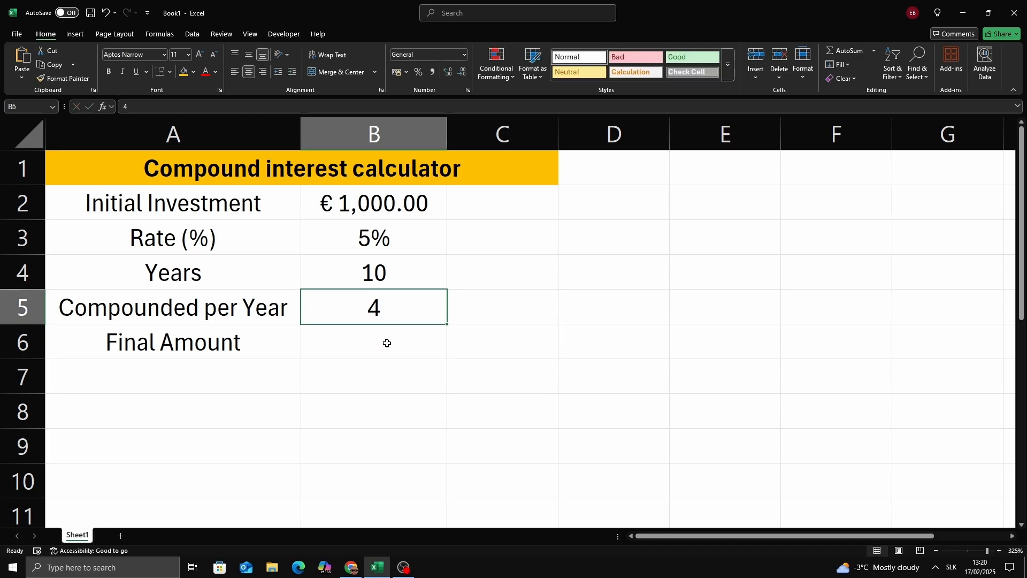
{"action": "left_click", "coordinate": [387, 342]}
{"action": "type", "text": "="}
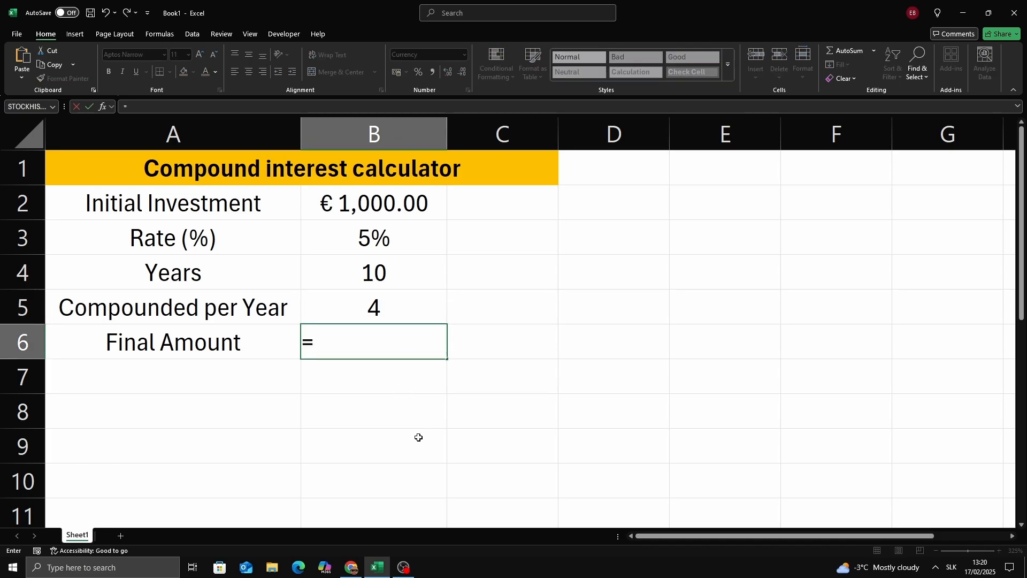
{"action": "left_click", "coordinate": [387, 208]}
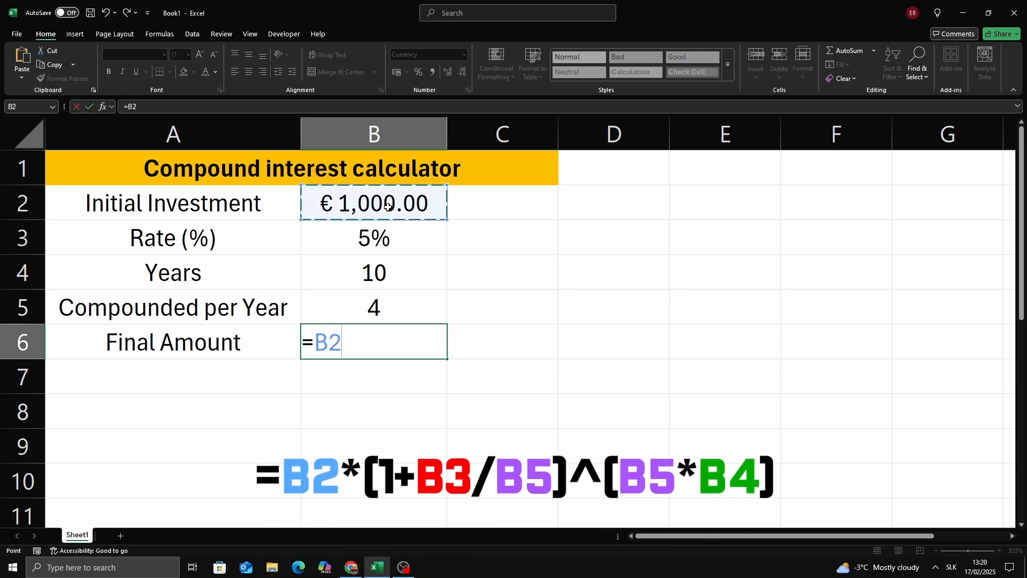
{"action": "type", "text": "*(1"}
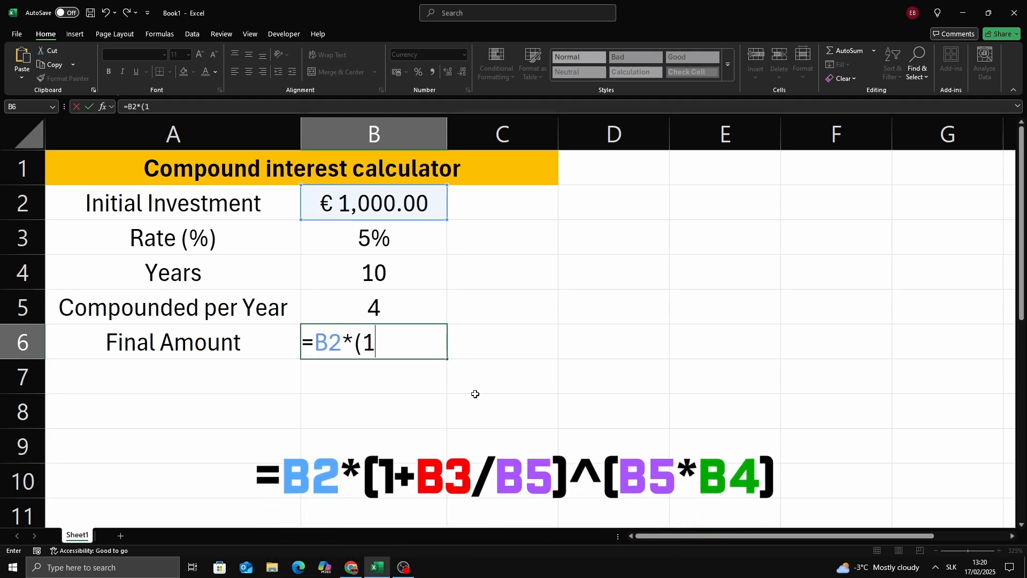
{"action": "type", "text": "+"}
{"action": "left_click", "coordinate": [397, 334]}
{"action": "key", "text": "shift+Left"}
{"action": "key", "text": "shift+Left"}
{"action": "left_click", "coordinate": [412, 346]}
{"action": "left_click", "coordinate": [385, 240]}
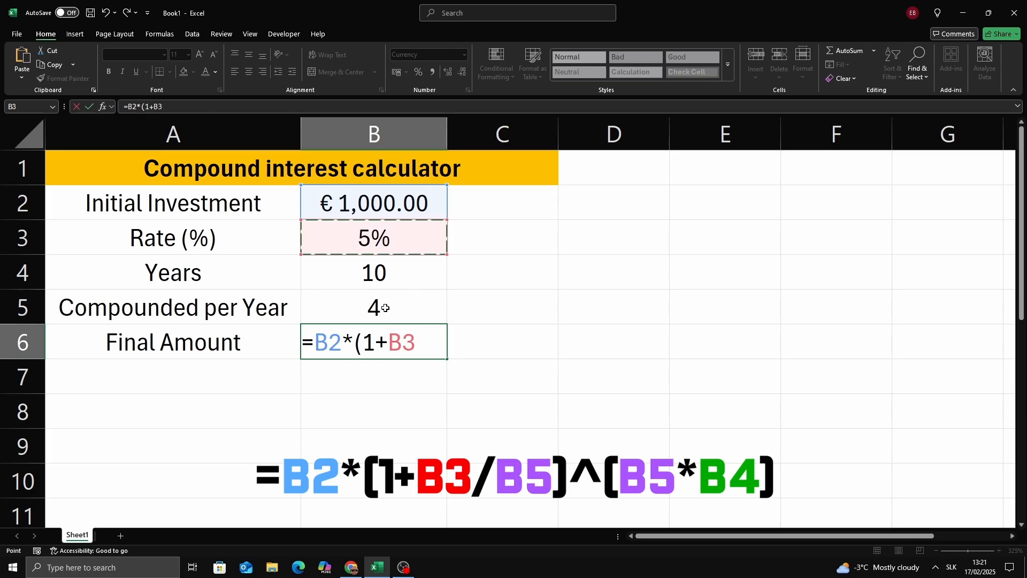
{"action": "type", "text": "/"}
{"action": "left_click", "coordinate": [378, 304]}
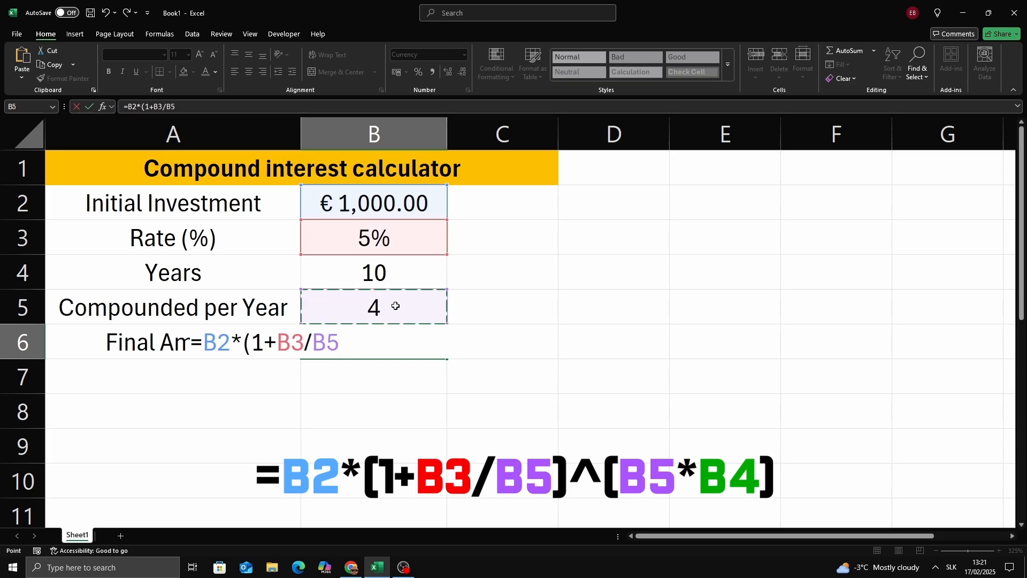
{"action": "type", "text": ")^("}
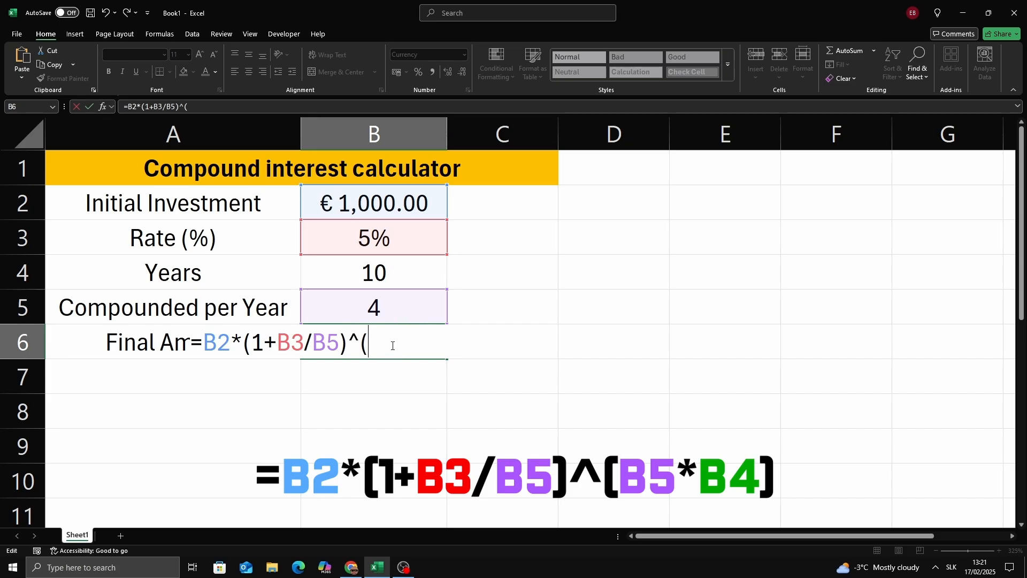
{"action": "left_click", "coordinate": [393, 311]}
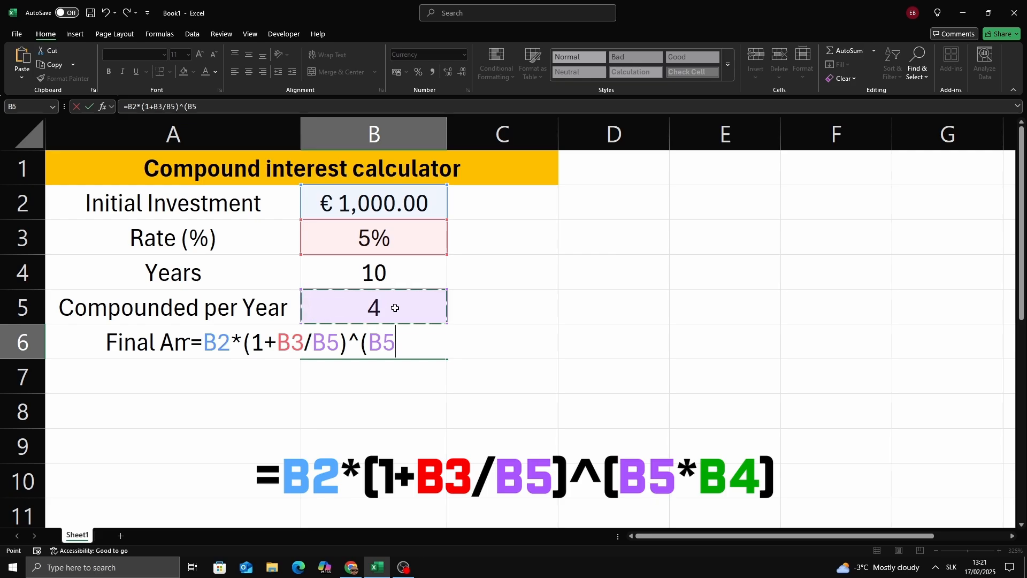
{"action": "type", "text": "*"}
{"action": "left_click", "coordinate": [397, 275]}
{"action": "type", "text": ")"}
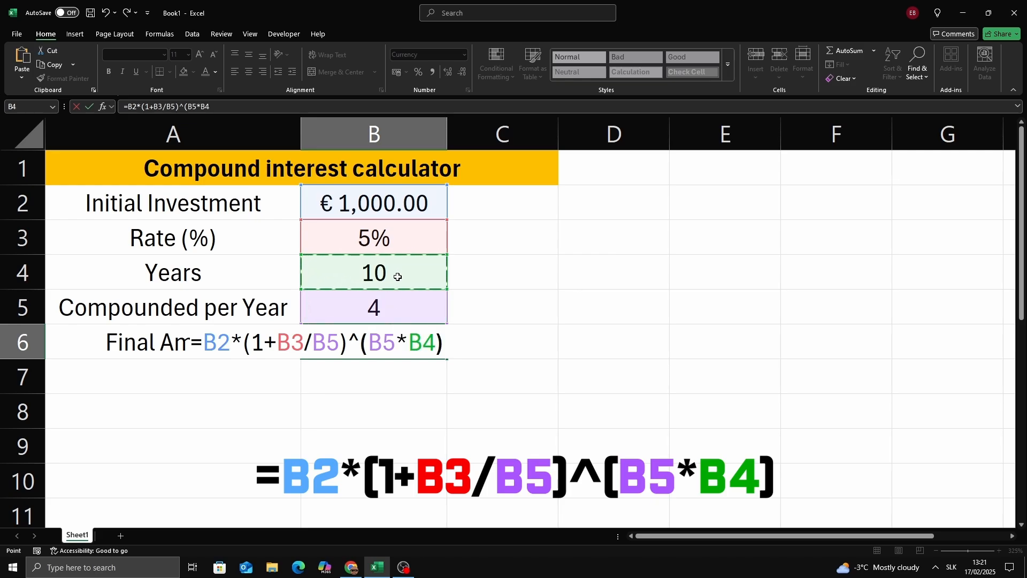
{"action": "key", "text": "Return"}
Step: Change the number of years in B4 to 15
{"action": "left_click", "coordinate": [436, 338]}
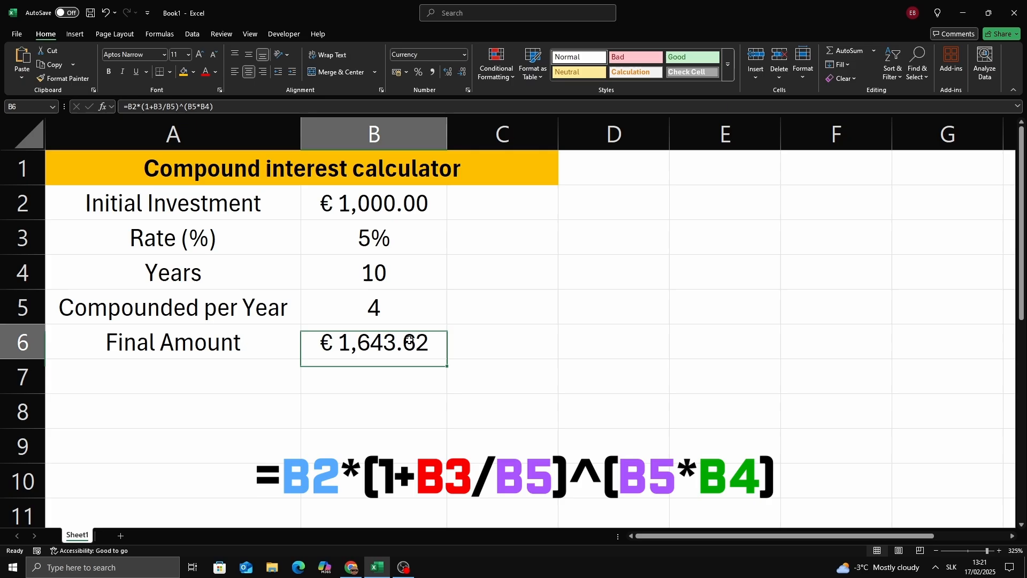
{"action": "left_click", "coordinate": [376, 367]}
{"action": "left_click", "coordinate": [384, 346]}
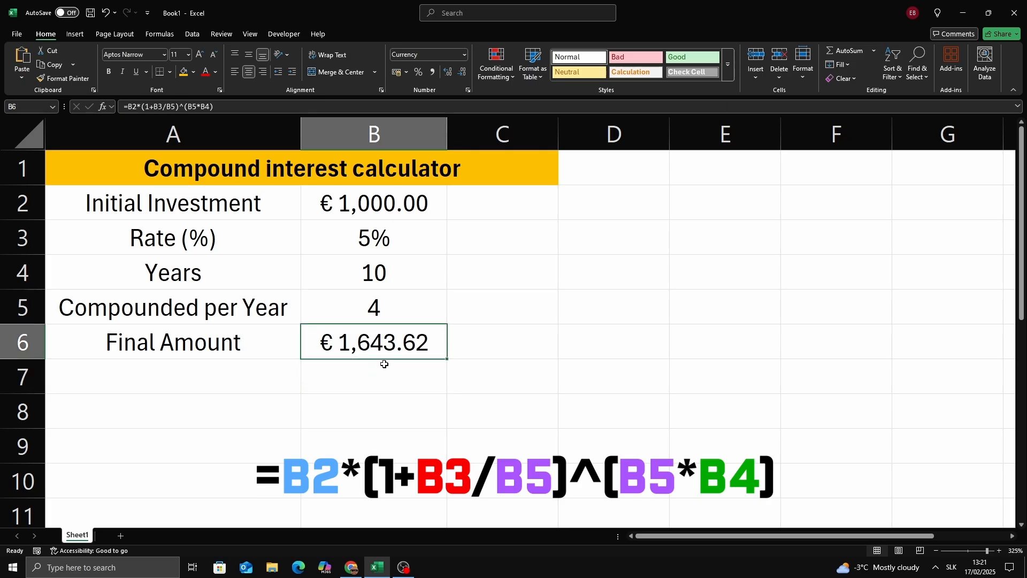
{"action": "left_click", "coordinate": [378, 273]}
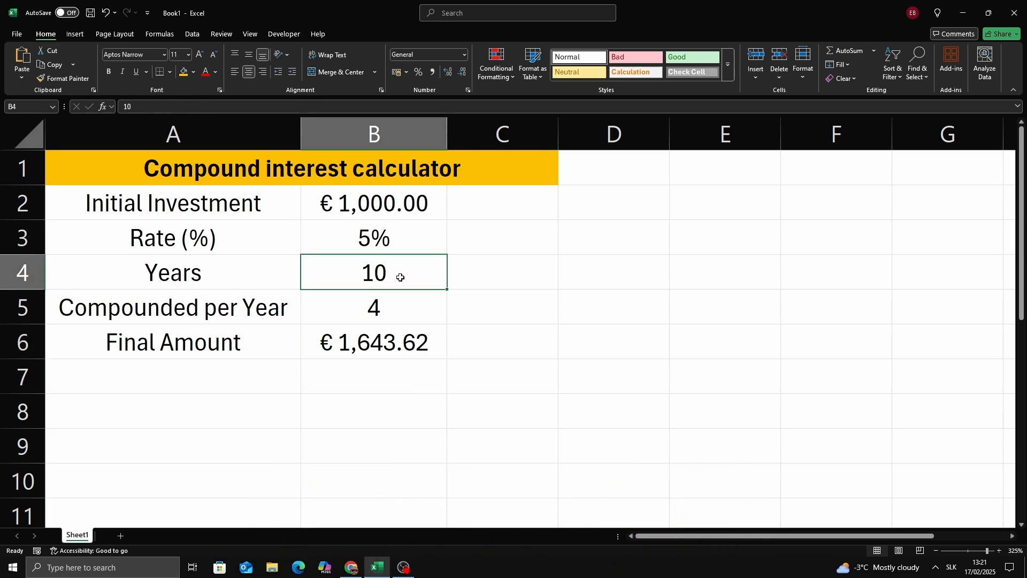
{"action": "double_click", "coordinate": [400, 275]}
{"action": "key", "text": "BackSpace"}
{"action": "type", "text": "5"}
{"action": "left_click", "coordinate": [488, 292]}
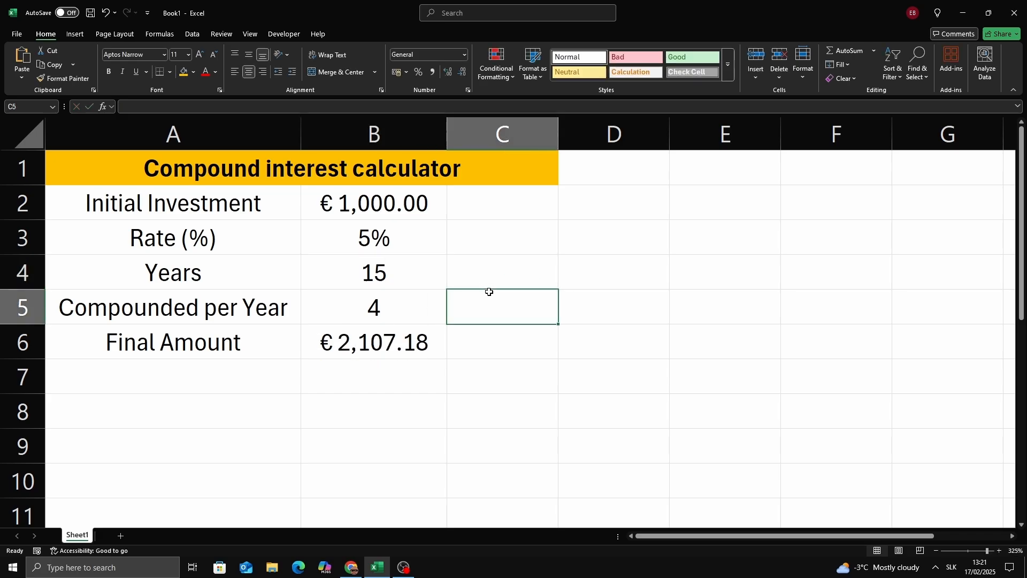
Step: Set the compounding periods per year in B5 to 1
{"action": "left_click", "coordinate": [391, 271]}
{"action": "left_click", "coordinate": [369, 239]}
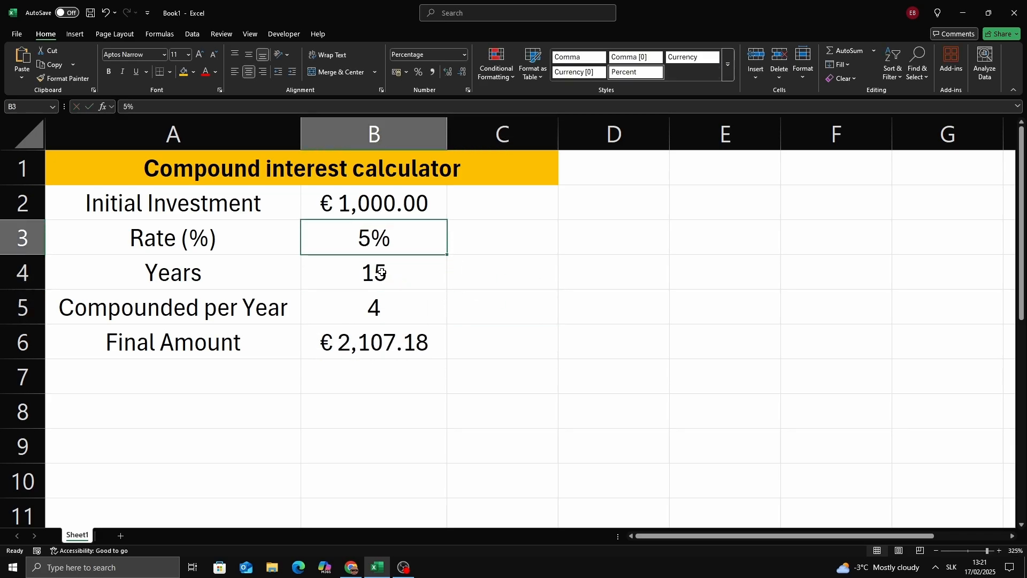
{"action": "left_click", "coordinate": [383, 307]}
{"action": "type", "text": "1"}
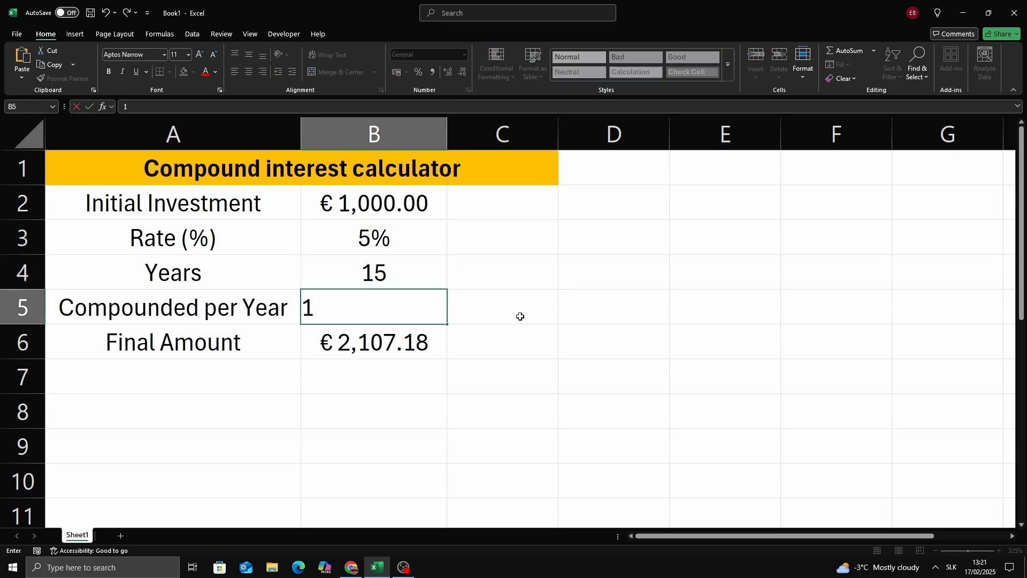
{"action": "key", "text": "Return"}
Step: Change the compounding periods per year in B5 to 12 for monthly compounding
{"action": "left_click", "coordinate": [394, 303]}
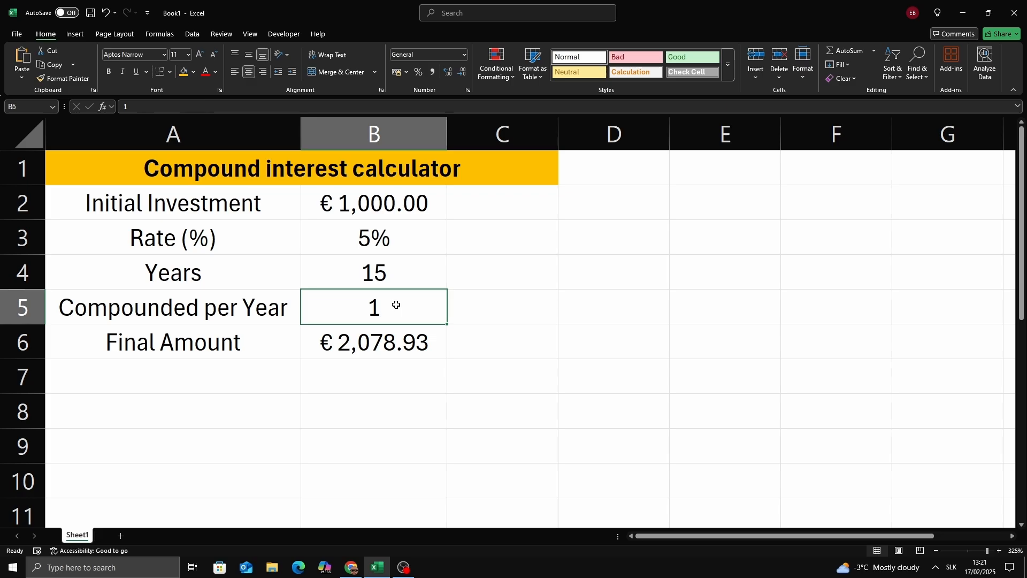
{"action": "type", "text": "12"}
{"action": "left_click", "coordinate": [486, 348]}
{"action": "left_click", "coordinate": [404, 304]}
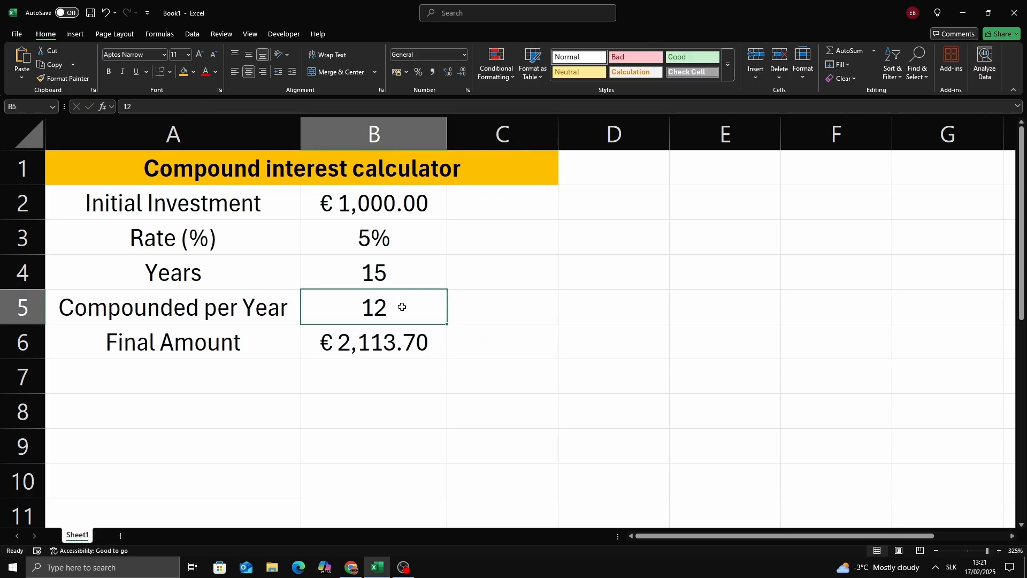
Step: Replace the compounding periods per year in B5 with 1 for annual compounding
{"action": "double_click", "coordinate": [401, 304]}
{"action": "left_click_drag", "start_coordinate": [401, 305], "coordinate": [283, 308]}
{"action": "type", "text": "1"}
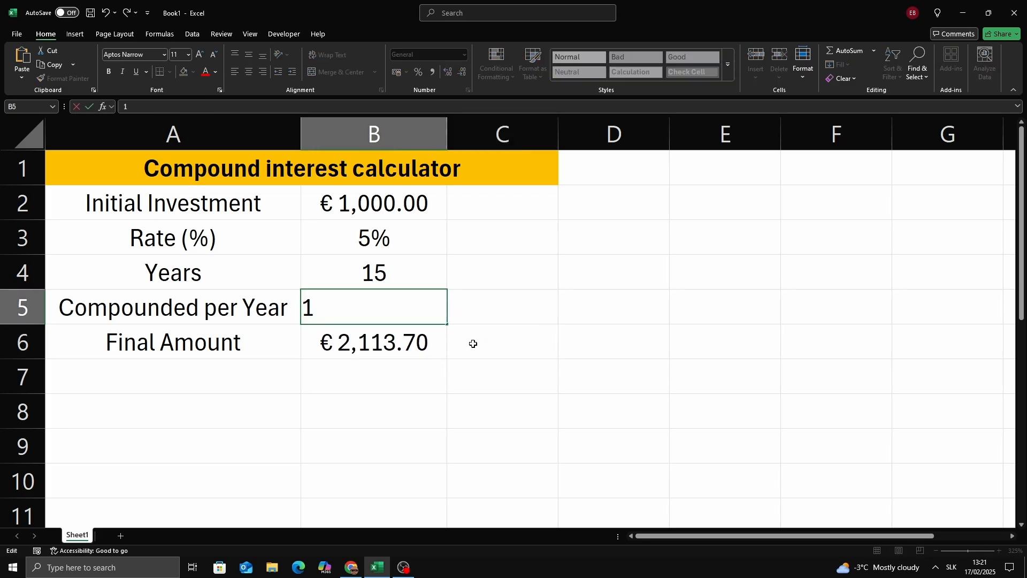
{"action": "left_click", "coordinate": [503, 358]}
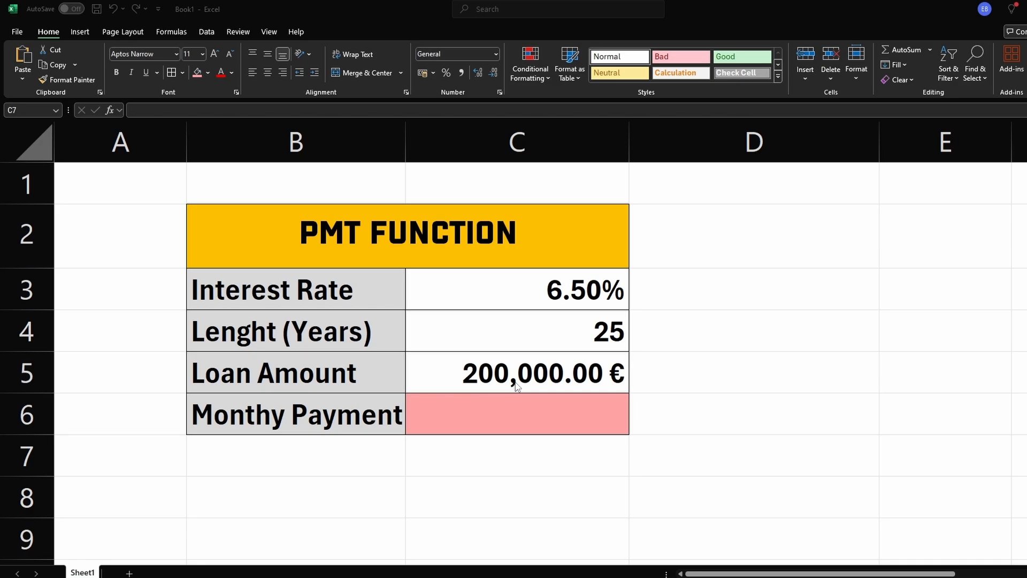
Step: Review the interest rate, loan length and loan amount inputs on the PMT function sheet
{"action": "left_click", "coordinate": [526, 289]}
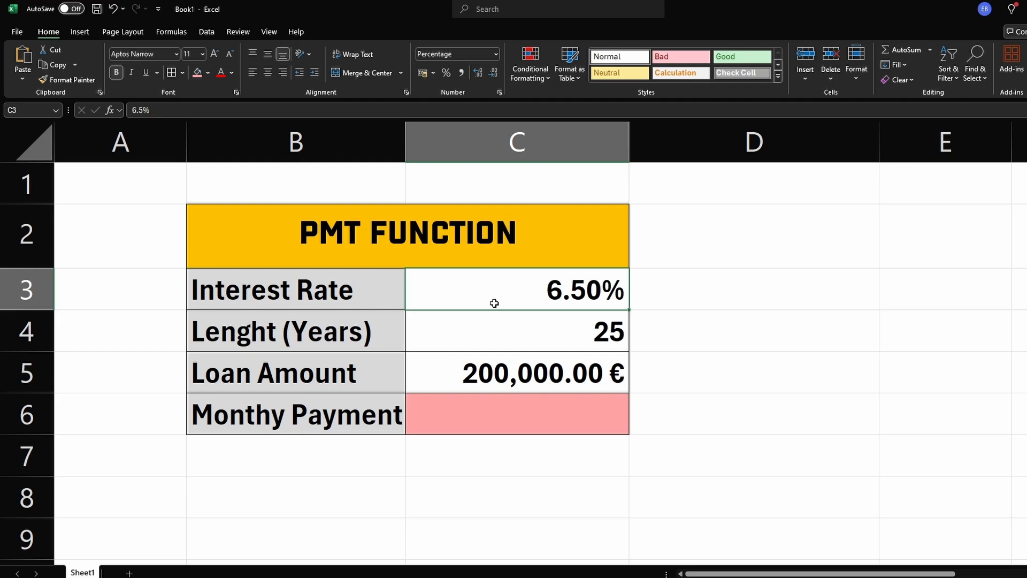
{"action": "left_click", "coordinate": [510, 330]}
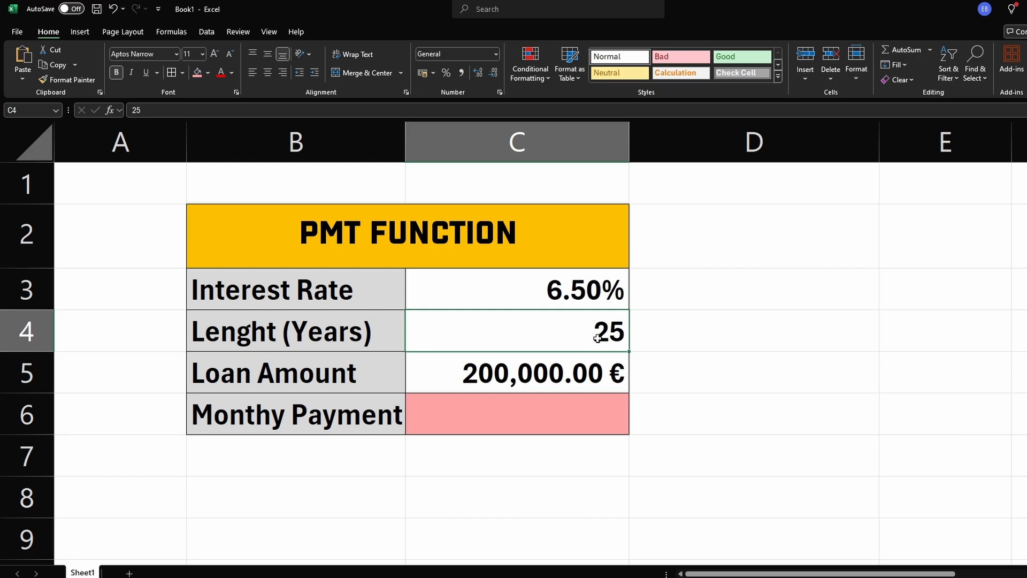
{"action": "left_click", "coordinate": [437, 370]}
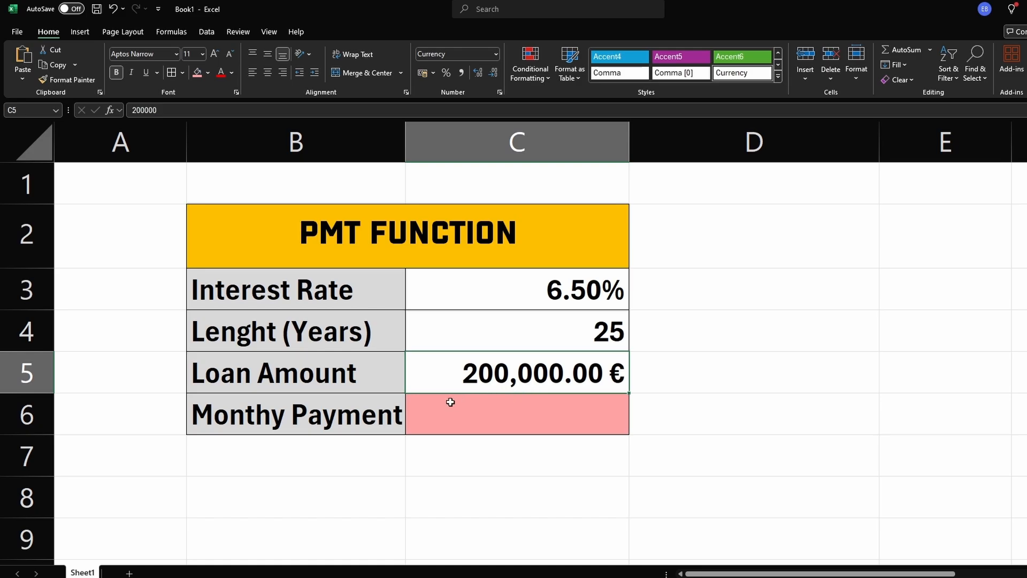
{"action": "left_click", "coordinate": [368, 421]}
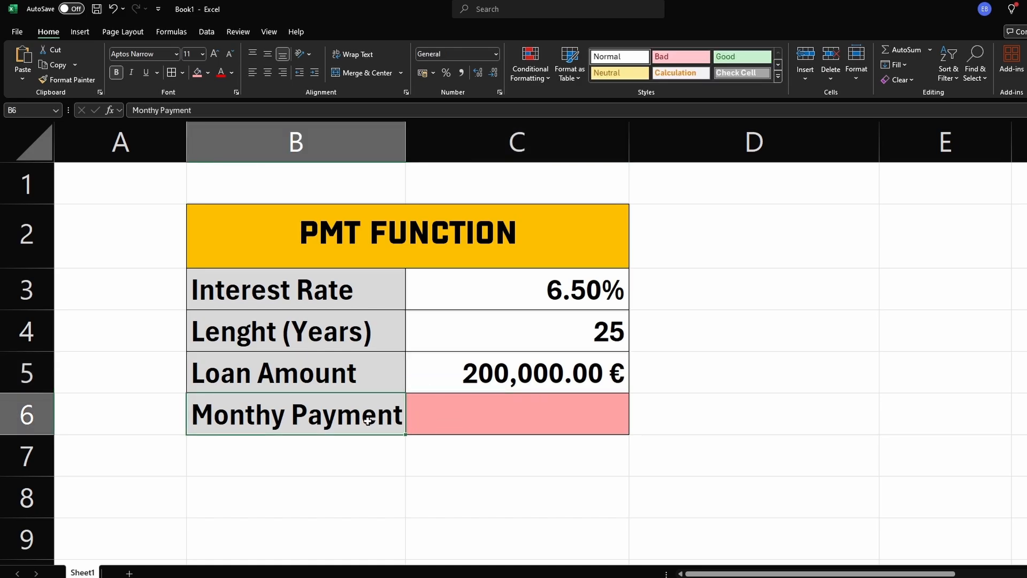
{"action": "left_click", "coordinate": [484, 425]}
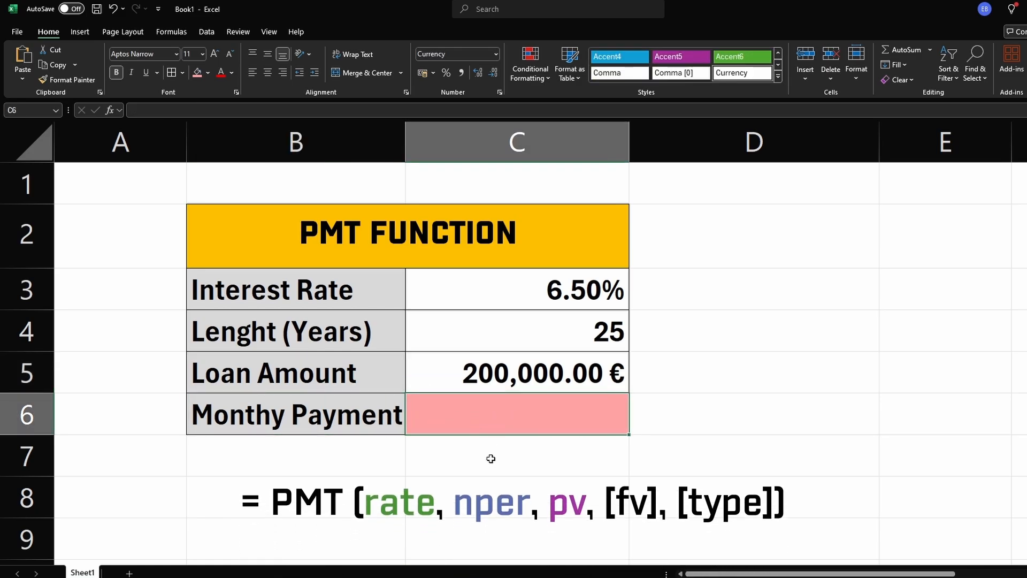
Step: Enter a PMT formula in C6 for the monthly payment, using C3/12 as rate, C4*12 as periods and C5 as loan amount
{"action": "type", "text": "=pm"}
{"action": "key", "text": "Tab"}
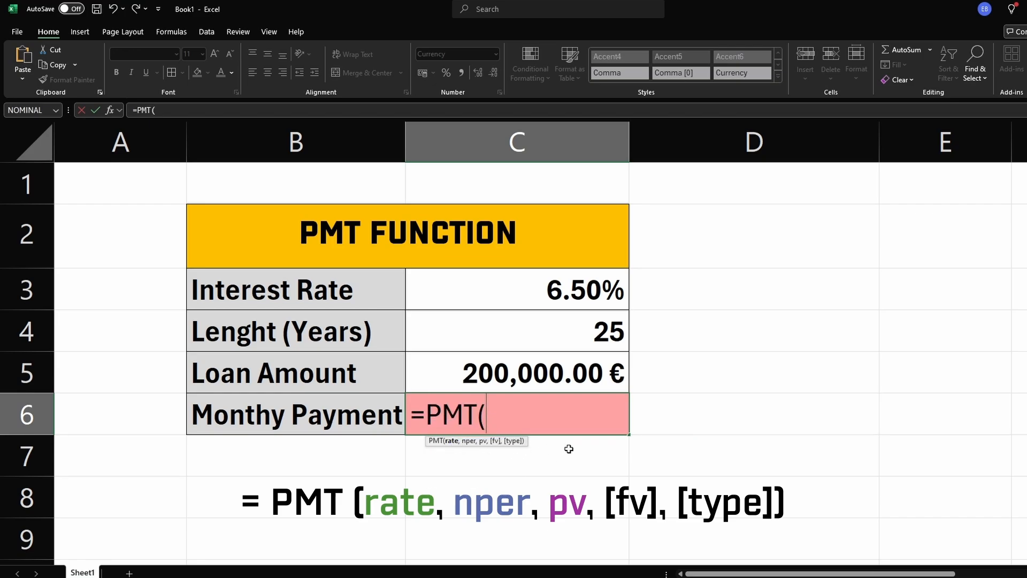
{"action": "left_click", "coordinate": [570, 297]}
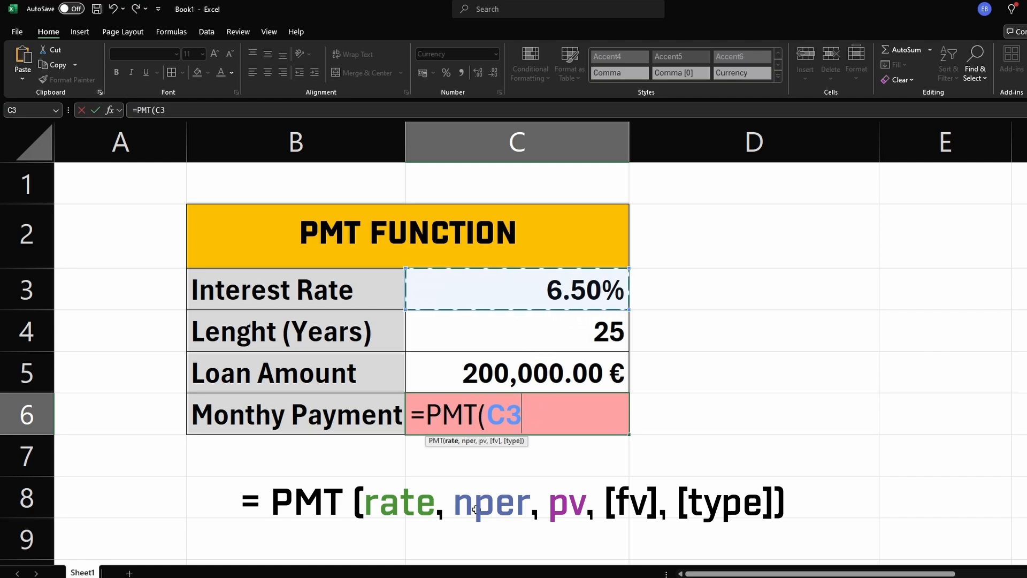
{"action": "type", "text": "/12"}
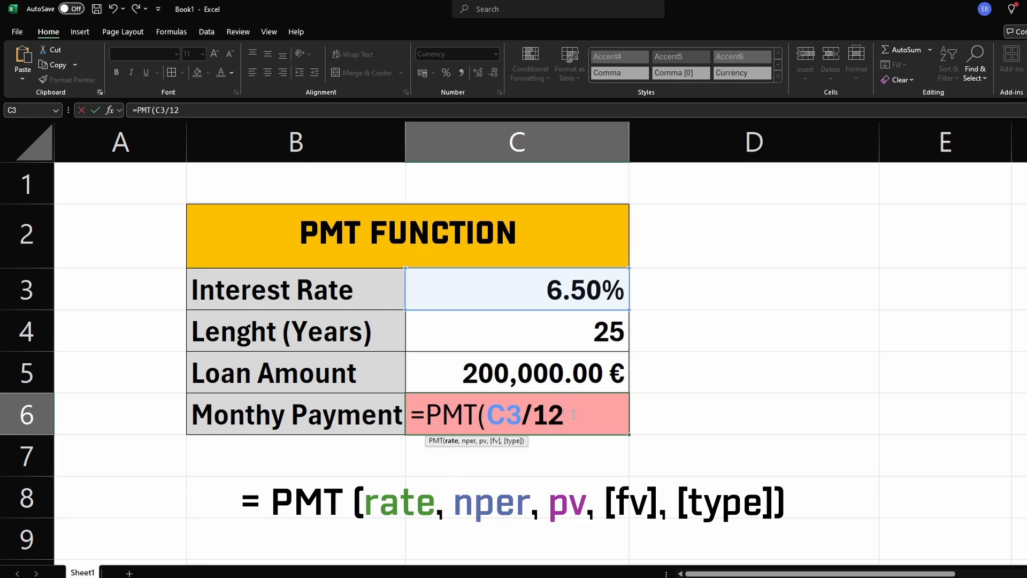
{"action": "type", "text": ","}
{"action": "left_click", "coordinate": [595, 334]}
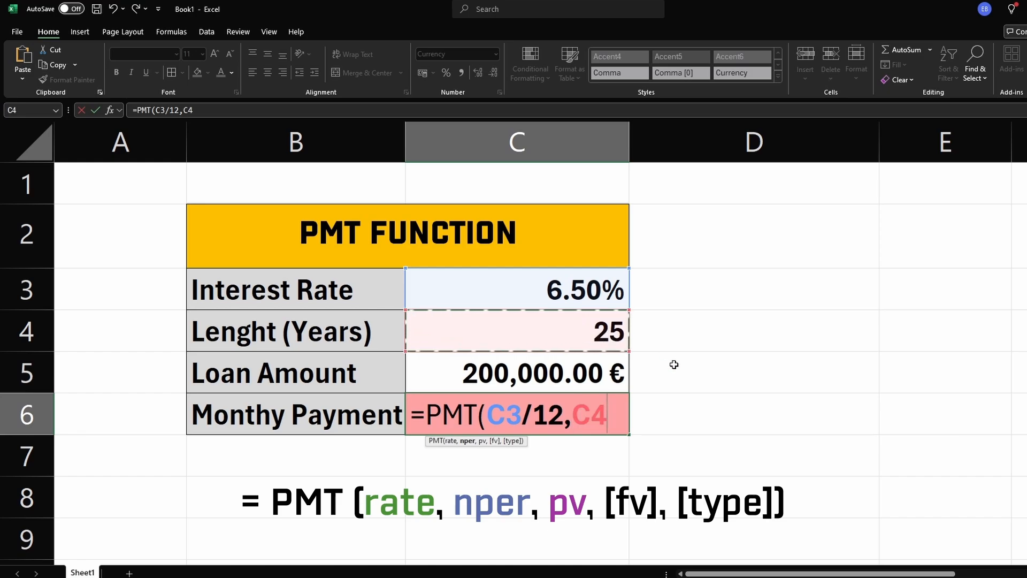
{"action": "type", "text": "*12"}
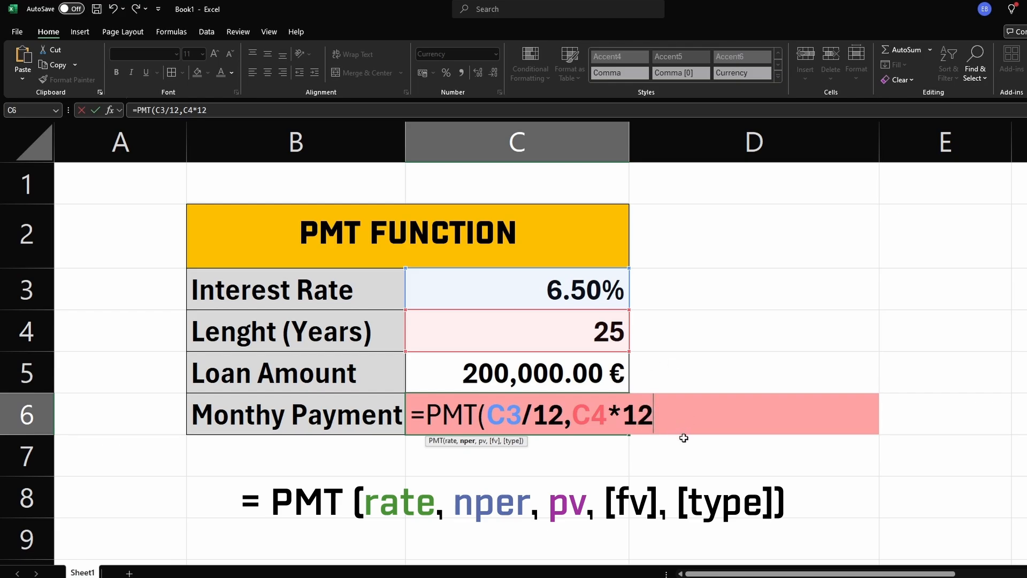
{"action": "type", "text": ","}
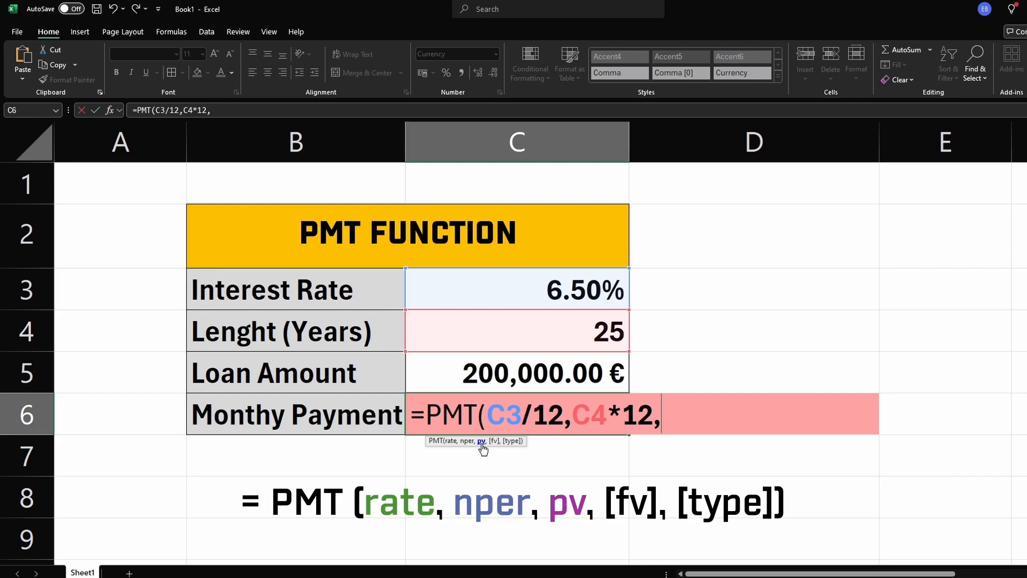
{"action": "left_click", "coordinate": [525, 379]}
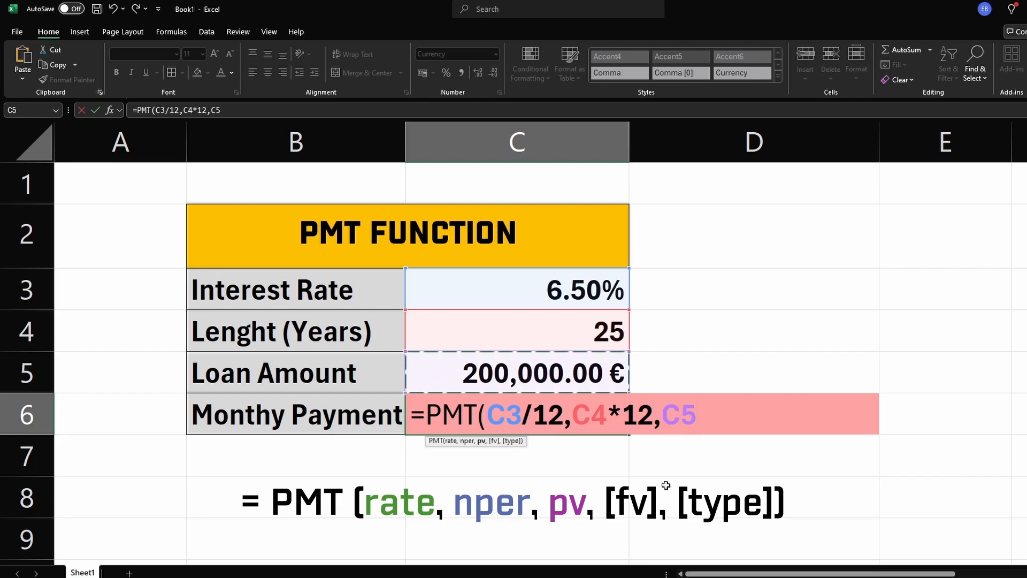
{"action": "type", "text": ")"}
{"action": "key", "text": "Return"}
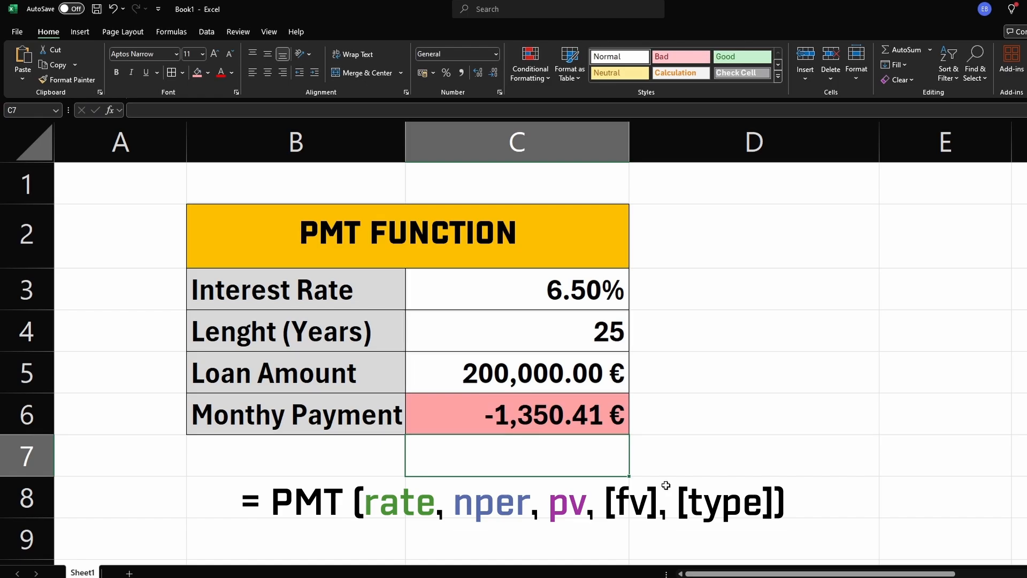
{"action": "left_click", "coordinate": [672, 460]}
{"action": "left_click", "coordinate": [485, 420]}
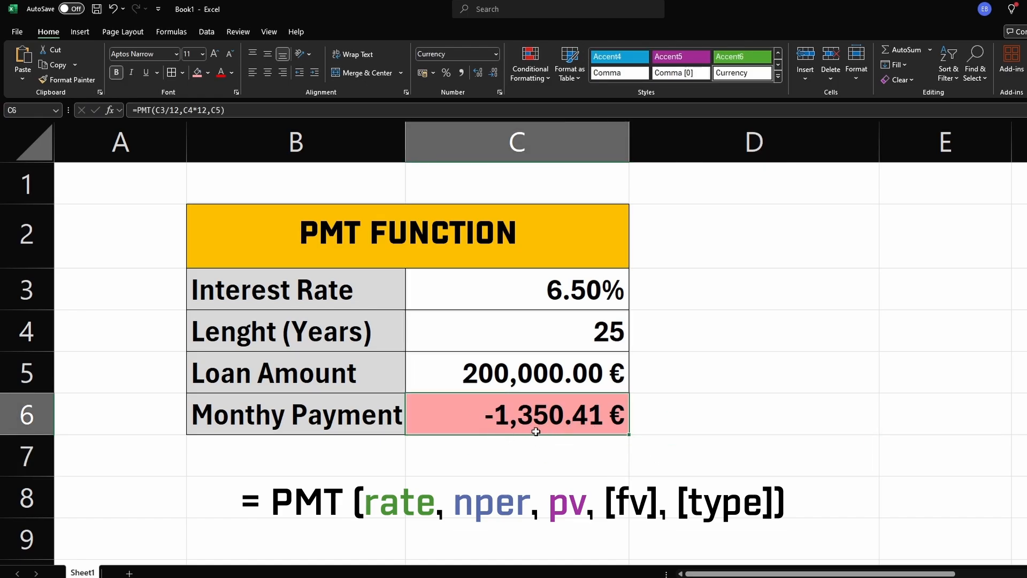
Step: Change the loan length in C4 to 40 years
{"action": "double_click", "coordinate": [597, 341]}
{"action": "left_click_drag", "start_coordinate": [595, 335], "coordinate": [674, 317]}
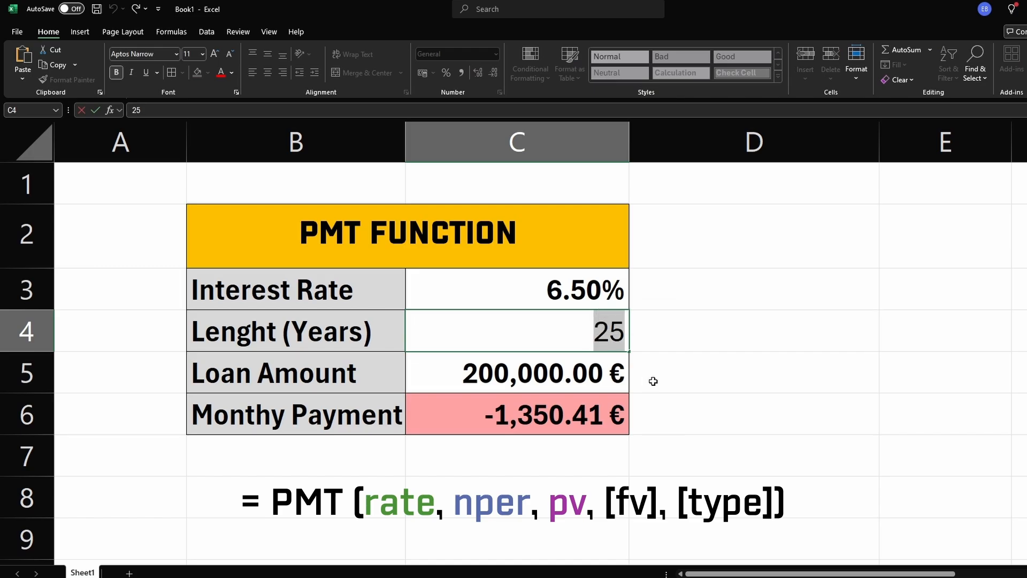
{"action": "type", "text": "40"}
{"action": "key", "text": "Return"}
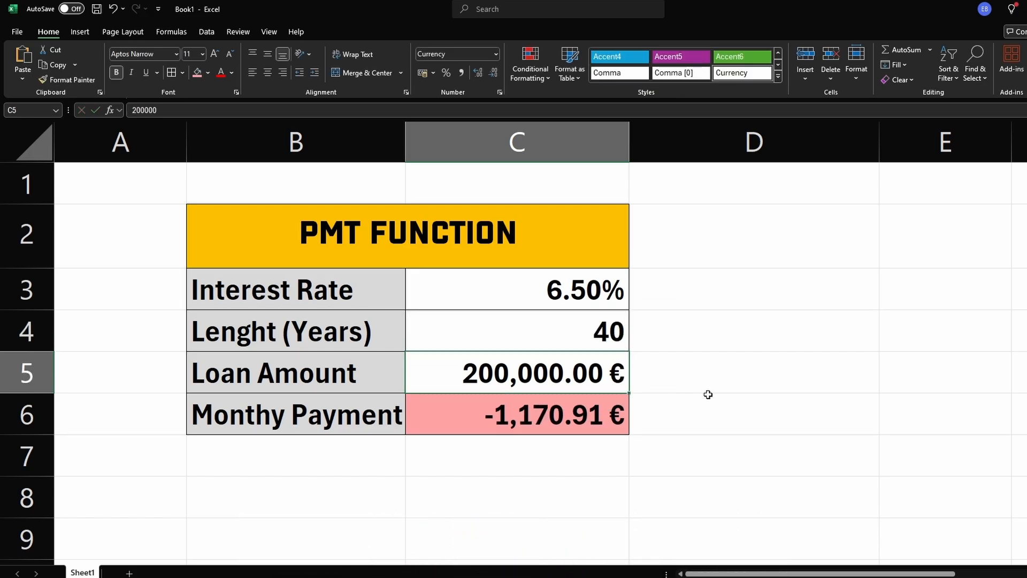
Step: Set the loan length in C4 to 30 years
{"action": "double_click", "coordinate": [608, 337]}
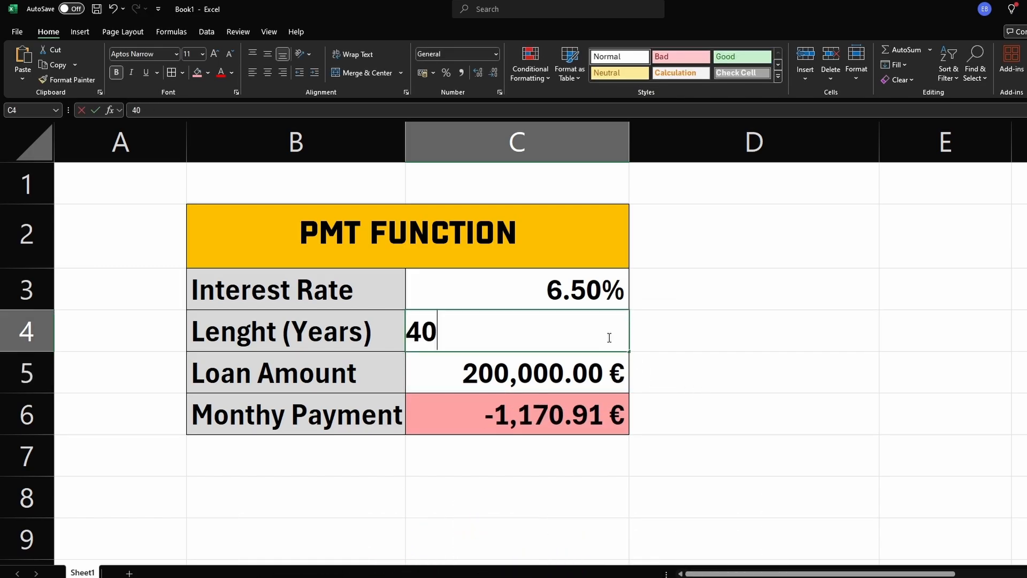
{"action": "double_click", "coordinate": [609, 338]}
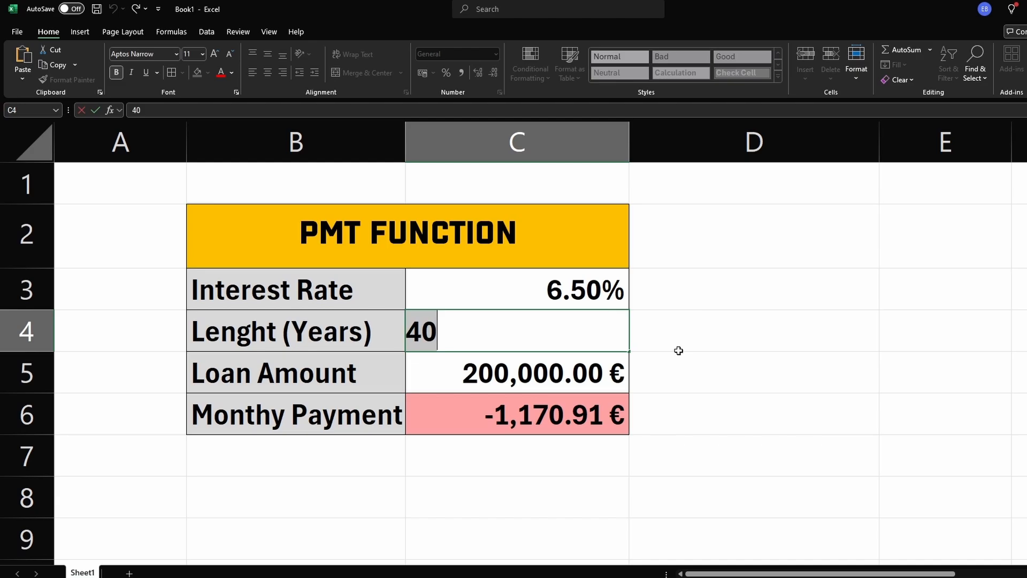
{"action": "type", "text": "30"}
{"action": "key", "text": "Return"}
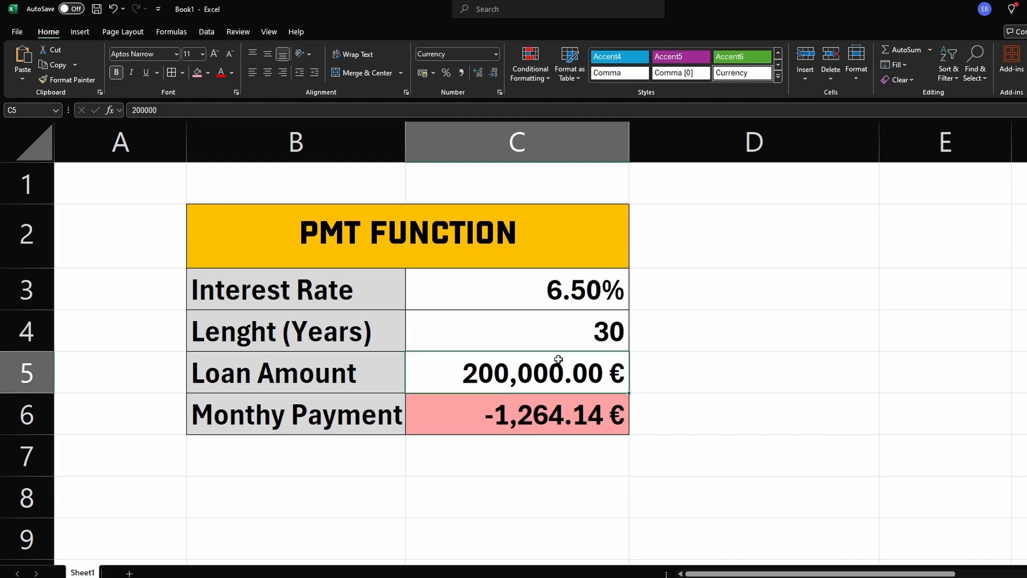
Step: Set the loan amount in C5 to 350000
{"action": "double_click", "coordinate": [543, 372]}
{"action": "double_click", "coordinate": [543, 372]}
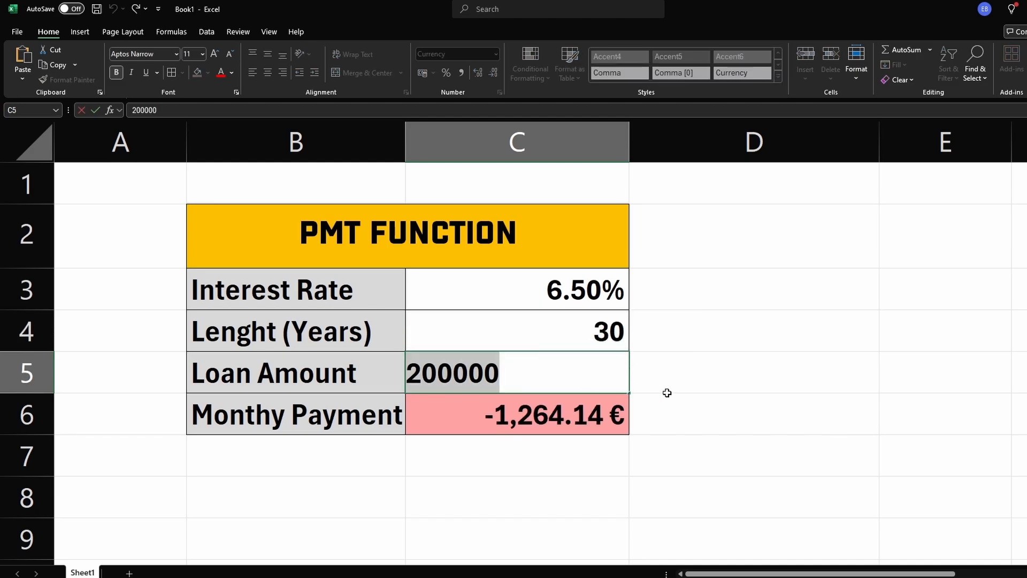
{"action": "type", "text": "350000"}
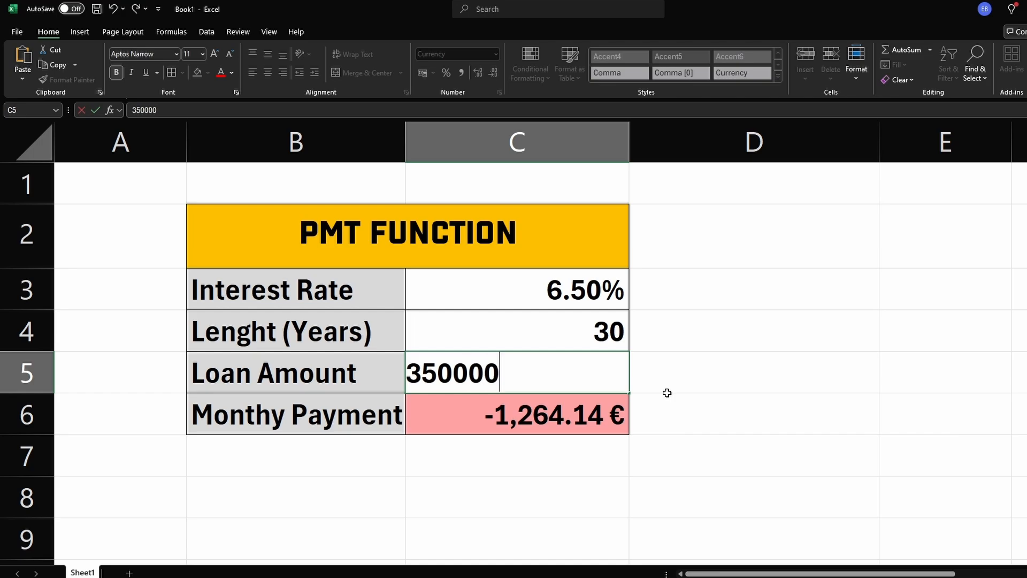
{"action": "key", "text": "Return"}
{"action": "left_click", "coordinate": [667, 392]}
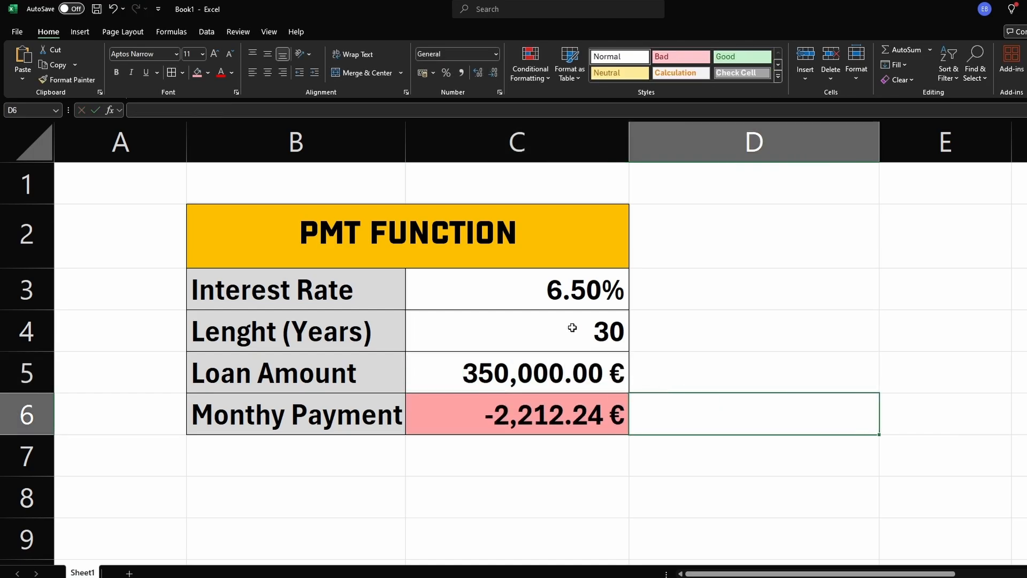
Step: Set the interest rate in C3 to 6%
{"action": "left_click", "coordinate": [472, 422]}
{"action": "left_click", "coordinate": [336, 426]}
{"action": "left_click", "coordinate": [492, 422]}
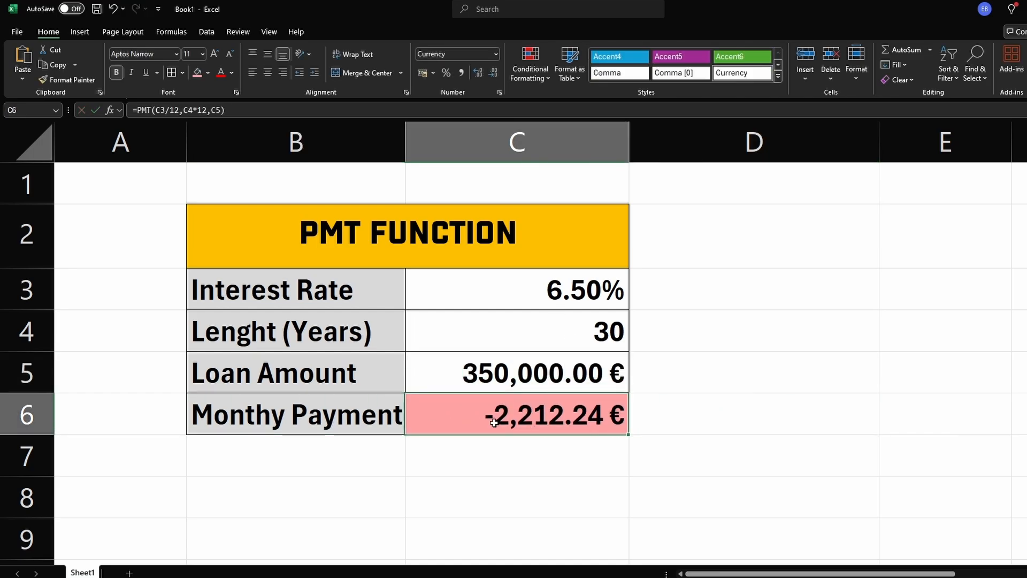
{"action": "double_click", "coordinate": [575, 294]}
{"action": "double_click", "coordinate": [574, 294]}
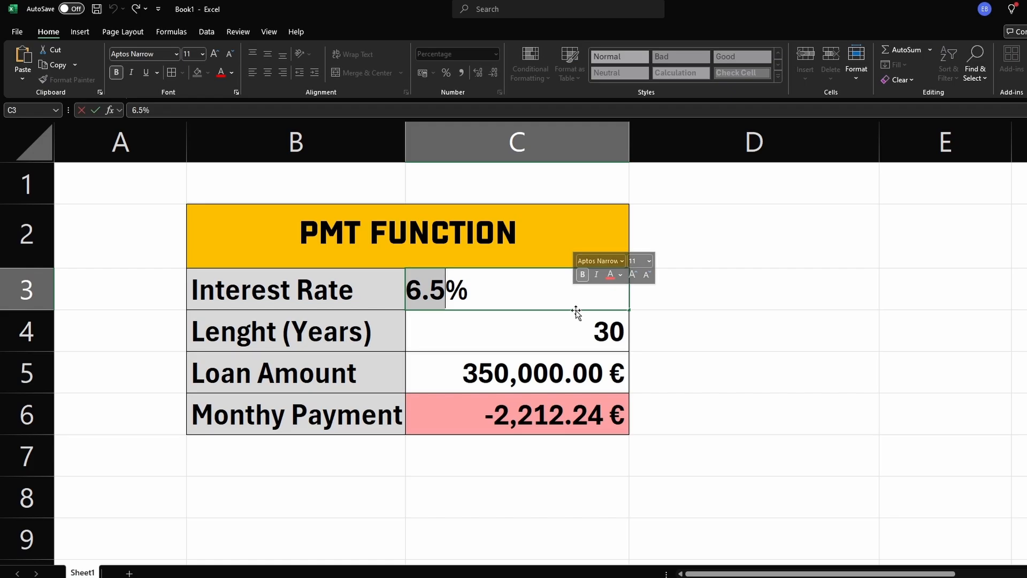
{"action": "type", "text": "6"}
{"action": "key", "text": "Return"}
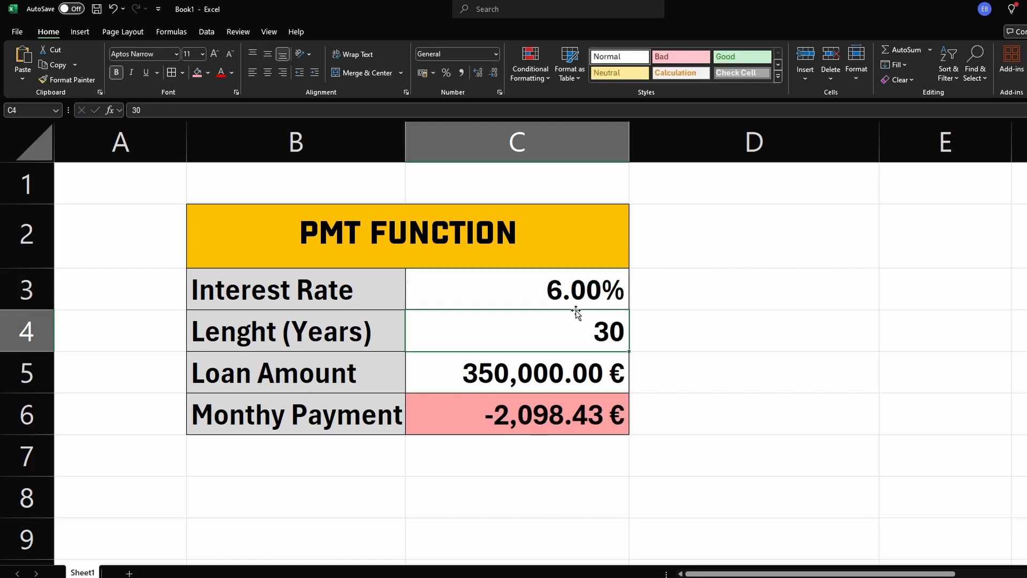
{"action": "left_click", "coordinate": [684, 348]}
{"action": "left_click", "coordinate": [567, 433]}
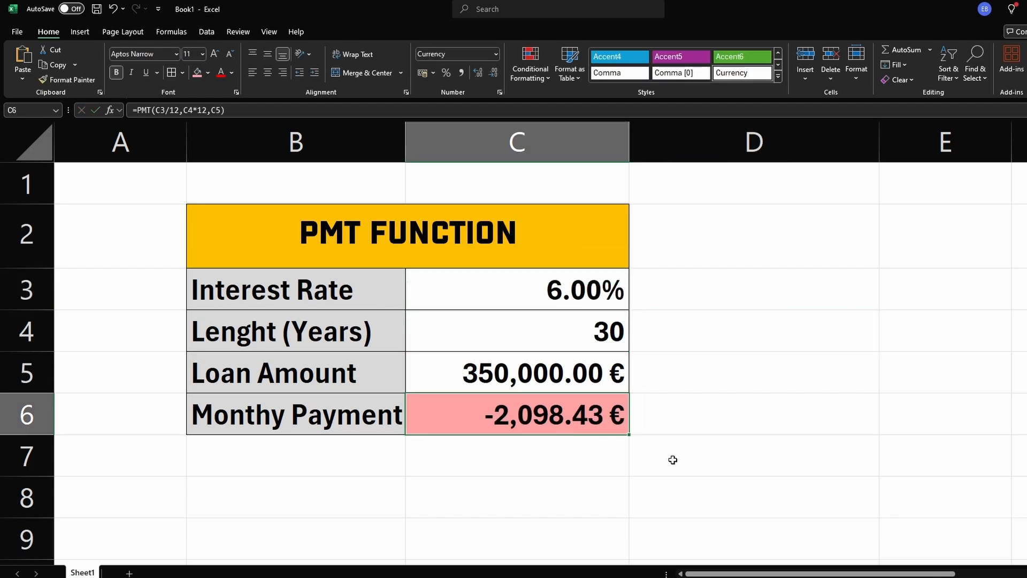
{"action": "left_click", "coordinate": [672, 458]}
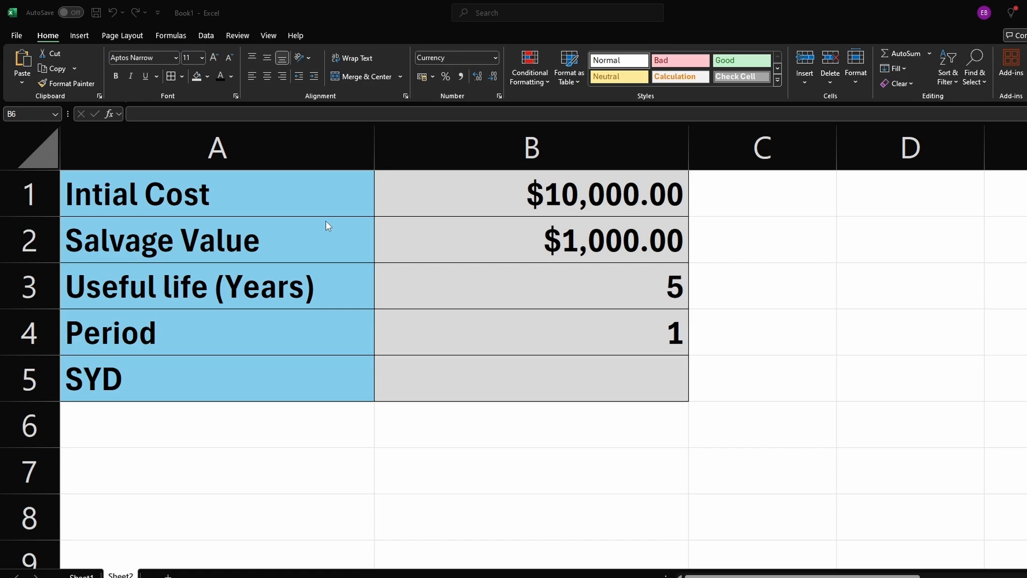
Step: Review the initial cost, salvage value, useful life and period inputs on the SYD depreciation sheet
{"action": "left_click", "coordinate": [265, 197]}
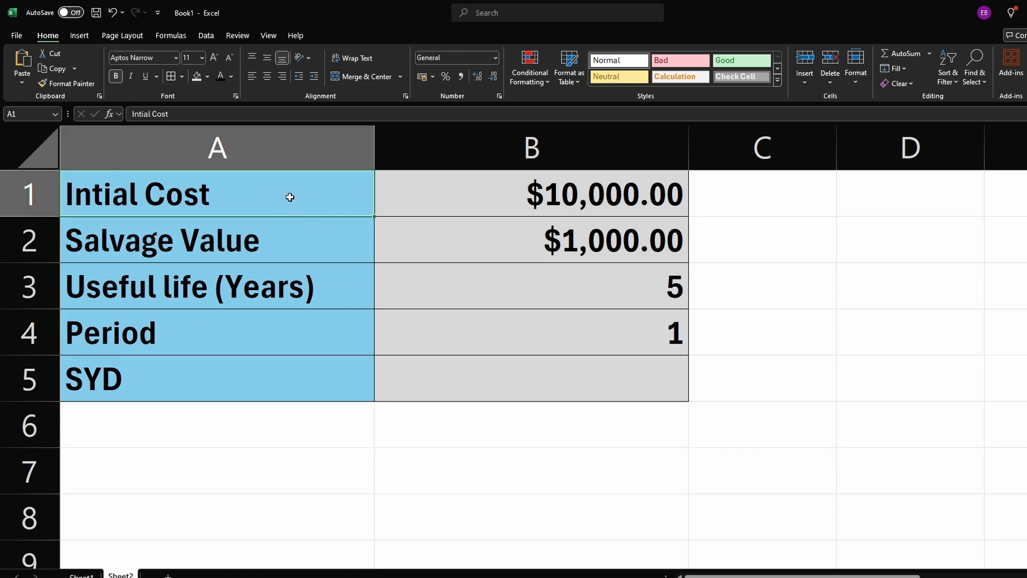
{"action": "left_click", "coordinate": [460, 194]}
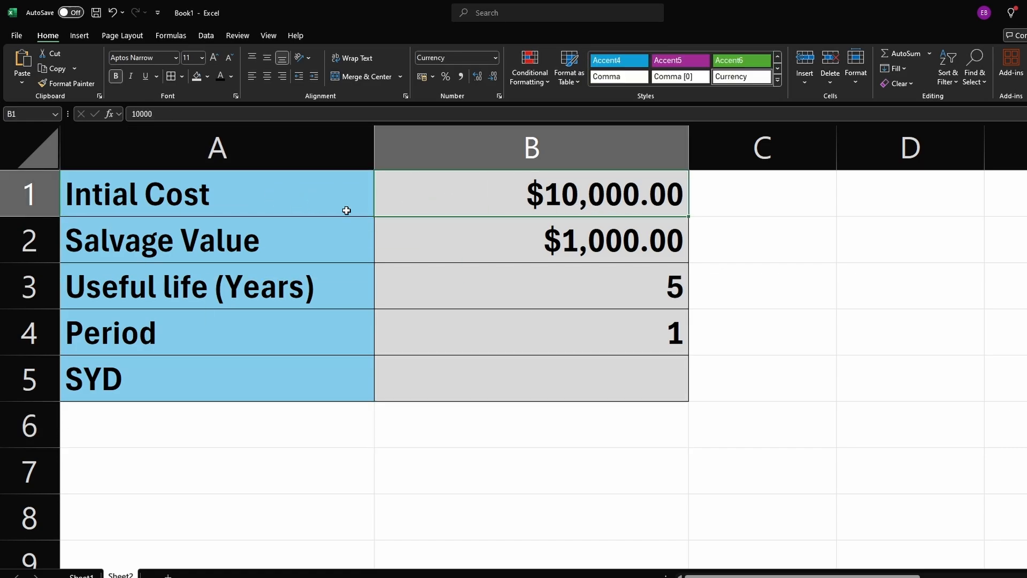
{"action": "left_click", "coordinate": [245, 250]}
{"action": "left_click", "coordinate": [510, 252]}
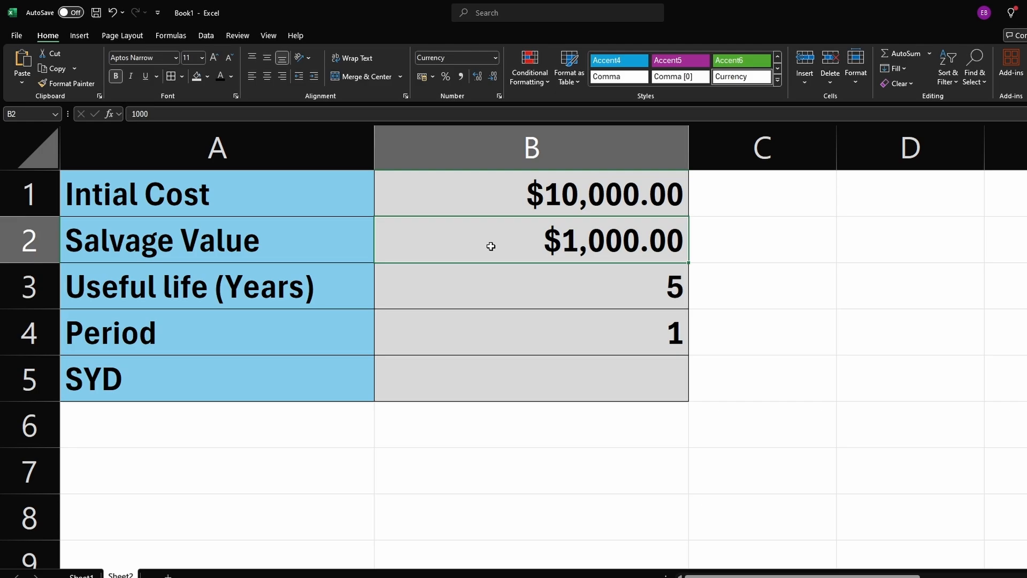
{"action": "left_click", "coordinate": [311, 291]}
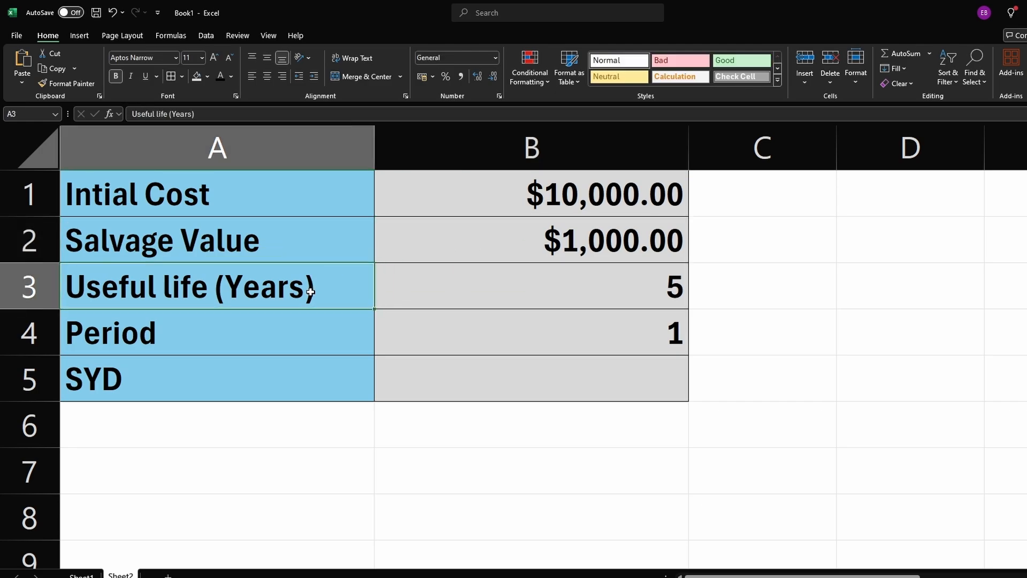
{"action": "left_click", "coordinate": [512, 297]}
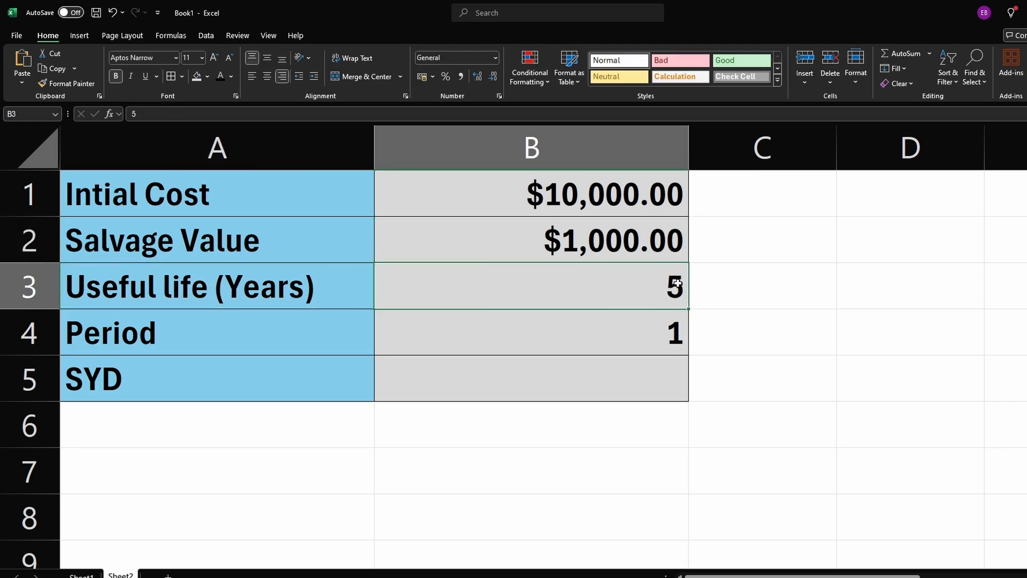
{"action": "left_click", "coordinate": [250, 338]}
{"action": "left_click", "coordinate": [550, 335]}
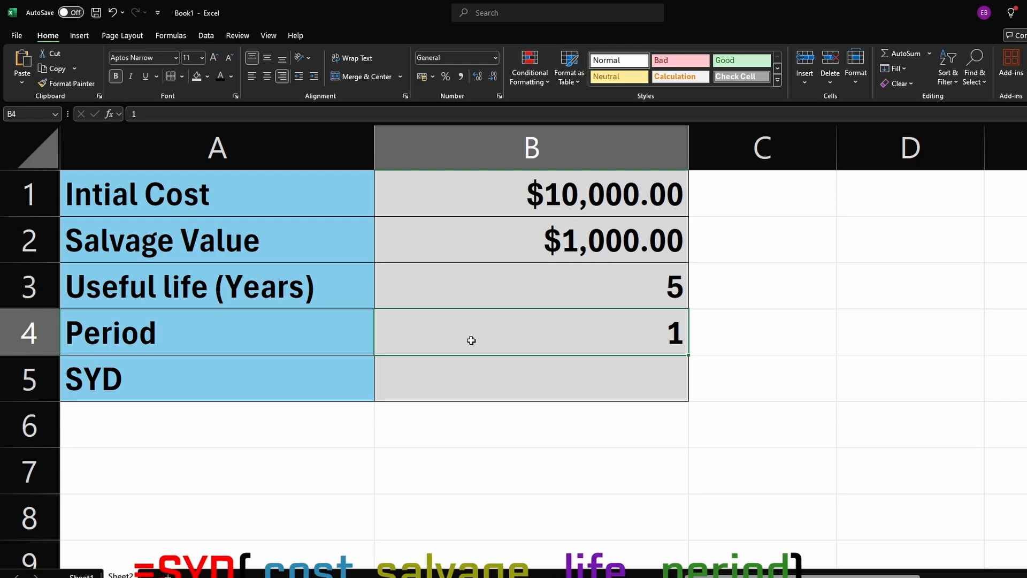
{"action": "left_click", "coordinate": [309, 383]}
{"action": "left_click", "coordinate": [531, 392]}
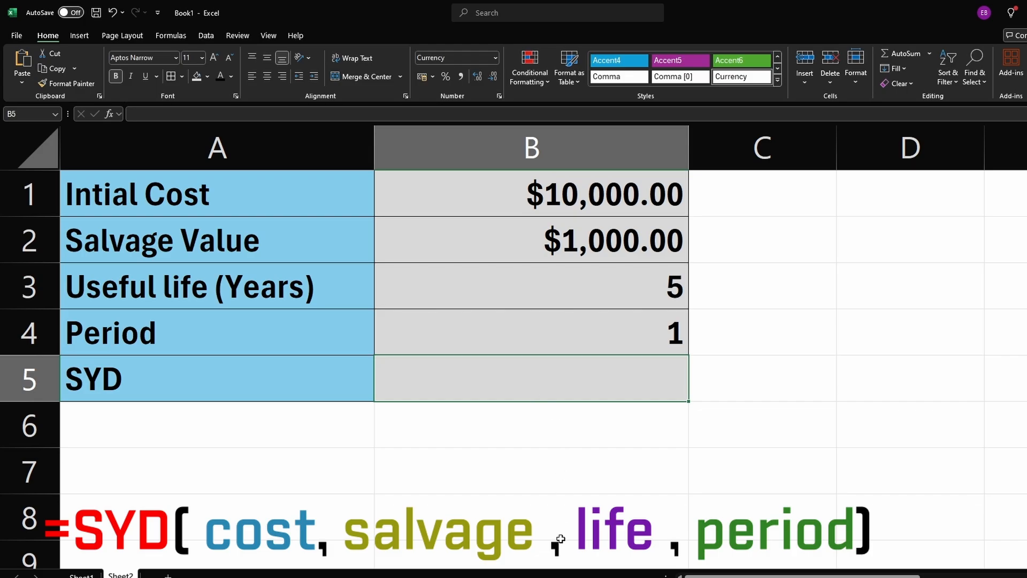
Step: Enter an SYD formula in B5 using B1 as cost, B2 as salvage, B3 as life and B4 as period
{"action": "type", "text": "=sy"}
{"action": "key", "text": "Tab"}
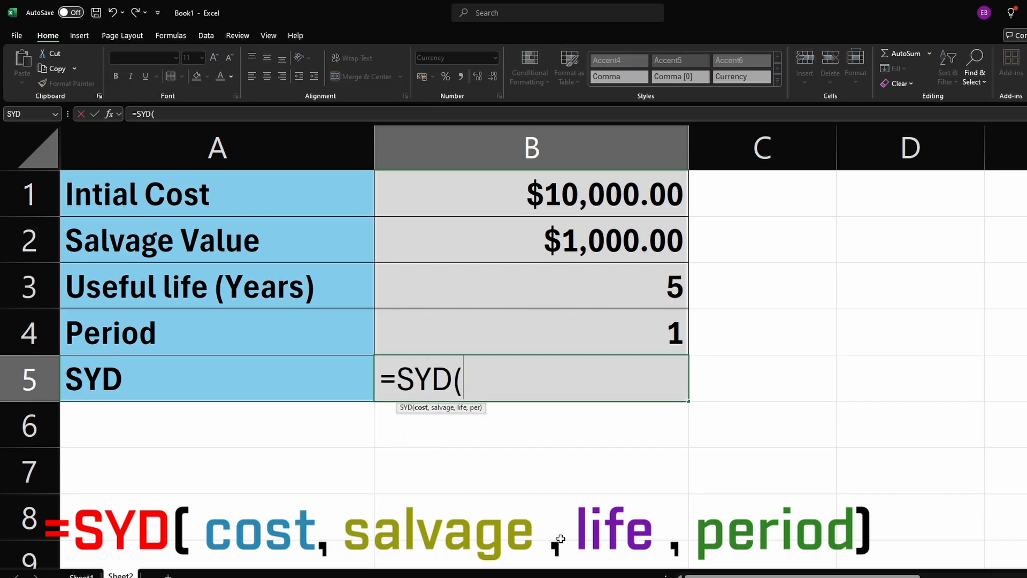
{"action": "left_click", "coordinate": [559, 193]}
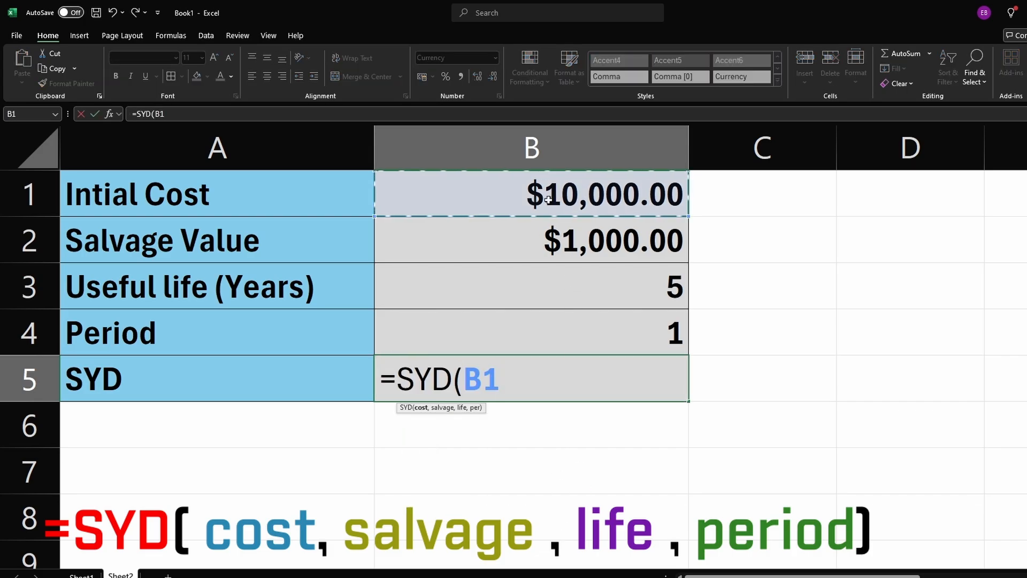
{"action": "type", "text": ","}
{"action": "left_click", "coordinate": [535, 249]}
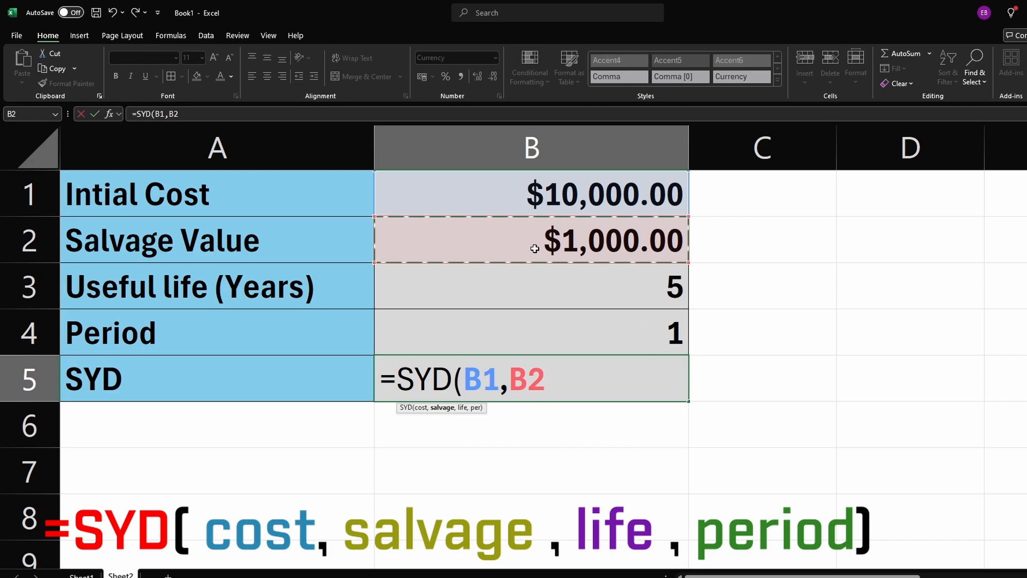
{"action": "type", "text": ","}
{"action": "left_click", "coordinate": [580, 291]}
{"action": "type", "text": ","}
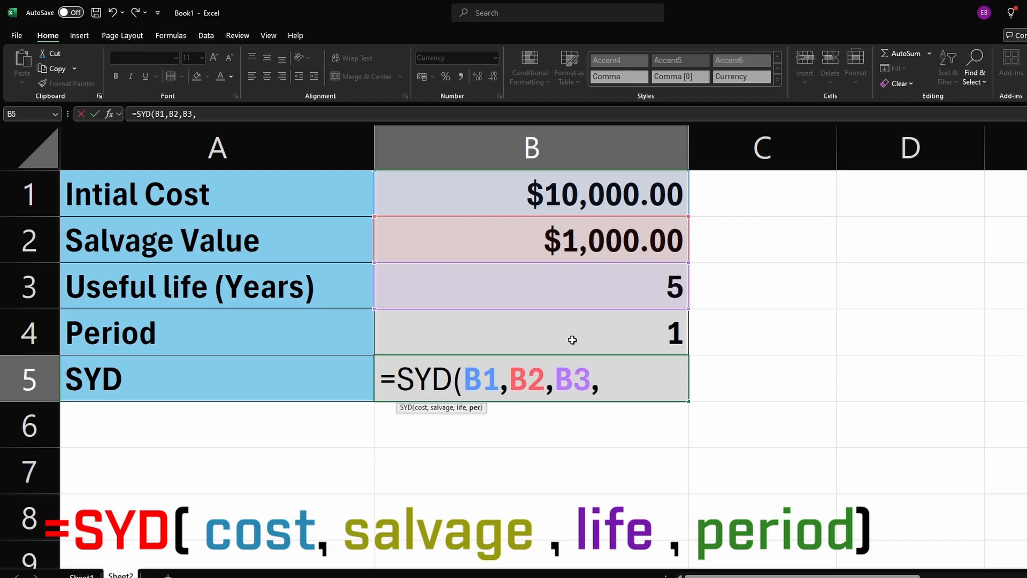
{"action": "left_click", "coordinate": [572, 339]}
{"action": "type", "text": ")"}
{"action": "key", "text": "Return"}
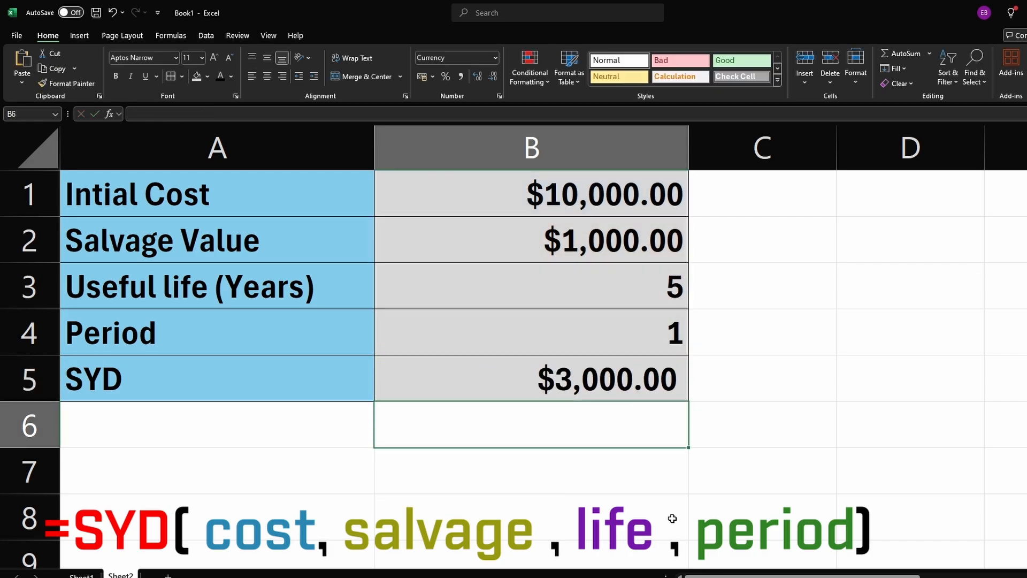
{"action": "left_click", "coordinate": [585, 383]}
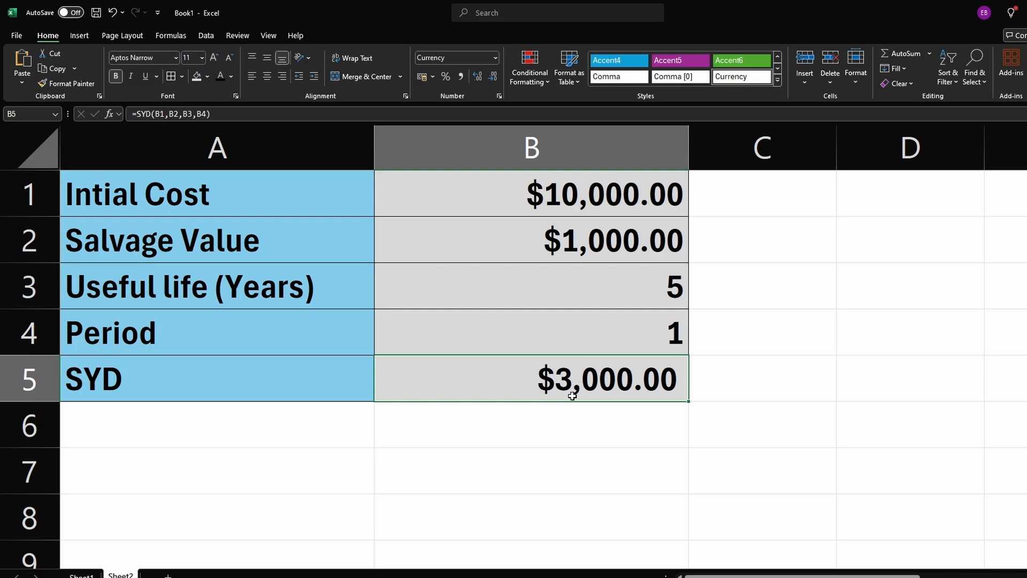
Step: Enter a formula in B6 subtracting the SYD depreciation in B5 from the initial cost in B1
{"action": "left_click", "coordinate": [538, 433]}
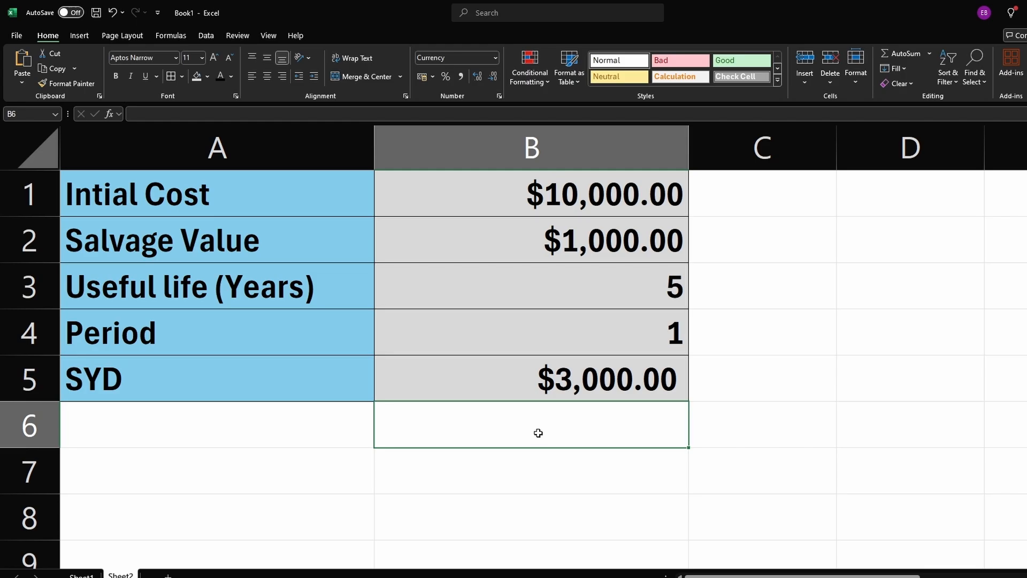
{"action": "type", "text": "="}
{"action": "left_click", "coordinate": [558, 194]}
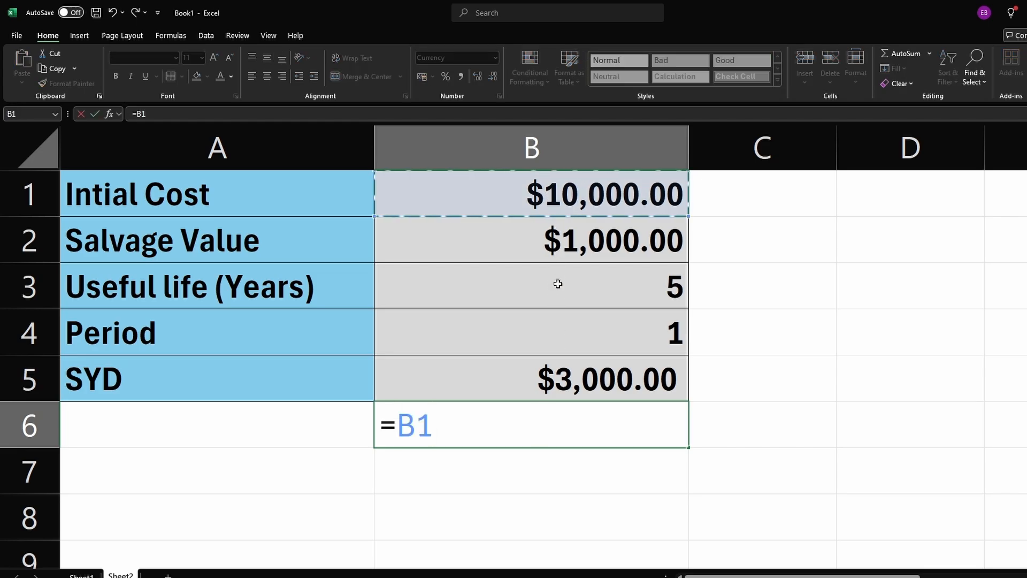
{"action": "type", "text": "-"}
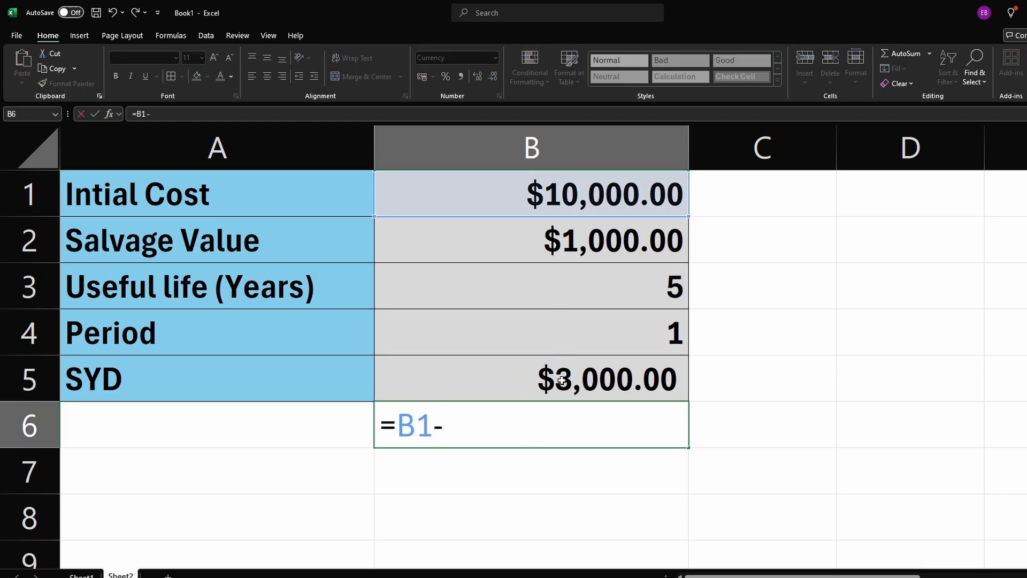
{"action": "left_click", "coordinate": [561, 381]}
{"action": "key", "text": "Return"}
{"action": "left_click", "coordinate": [548, 443]}
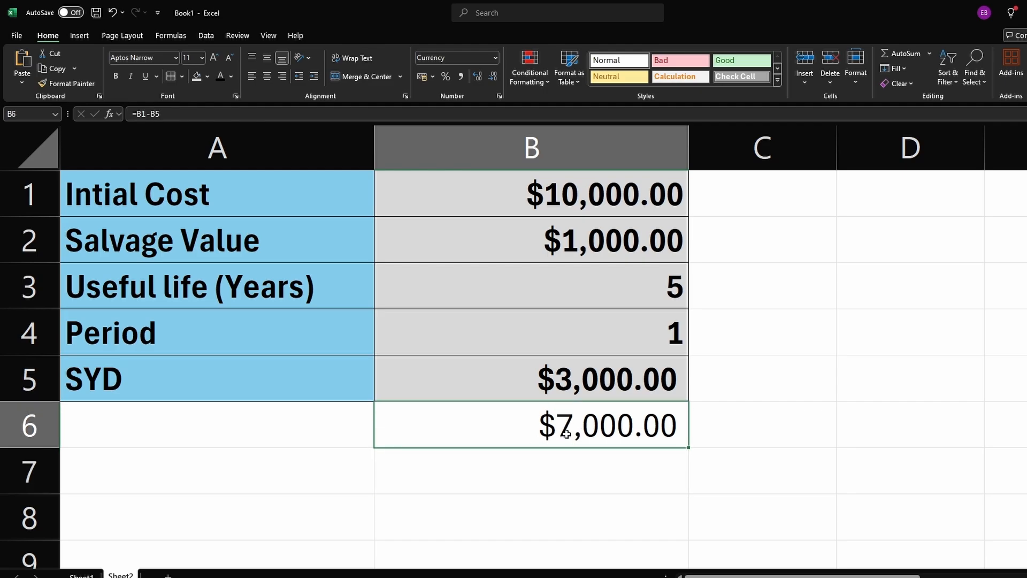
Step: Set the period in B4 to 2
{"action": "left_click", "coordinate": [674, 336]}
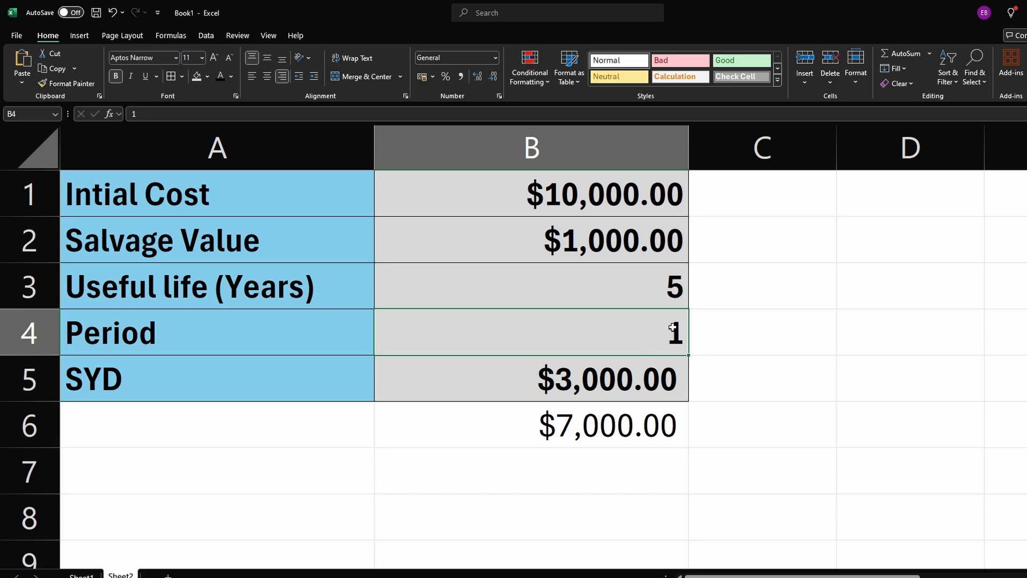
{"action": "double_click", "coordinate": [677, 329]}
{"action": "double_click", "coordinate": [677, 332]}
{"action": "type", "text": "2"}
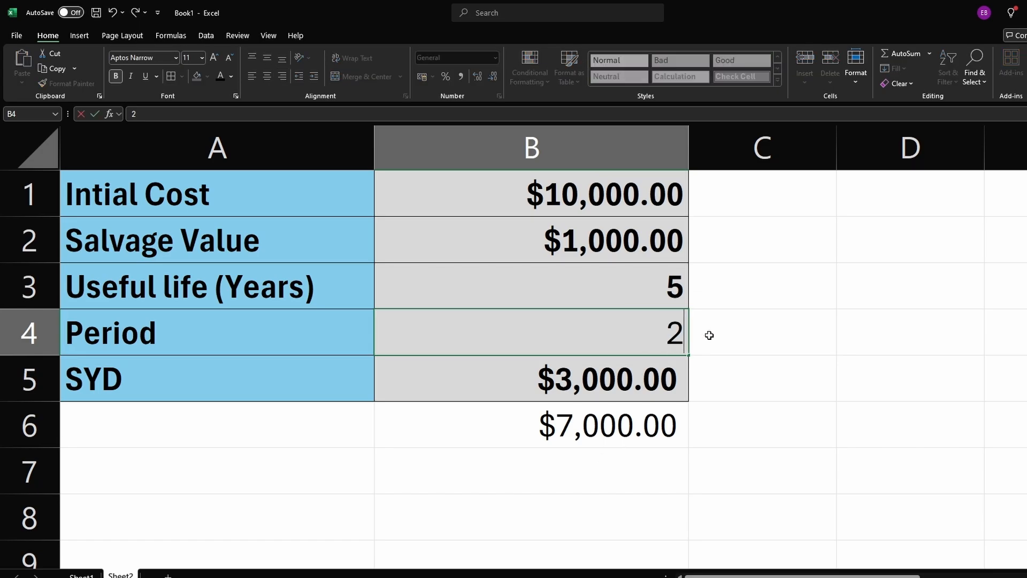
{"action": "left_click", "coordinate": [736, 377]}
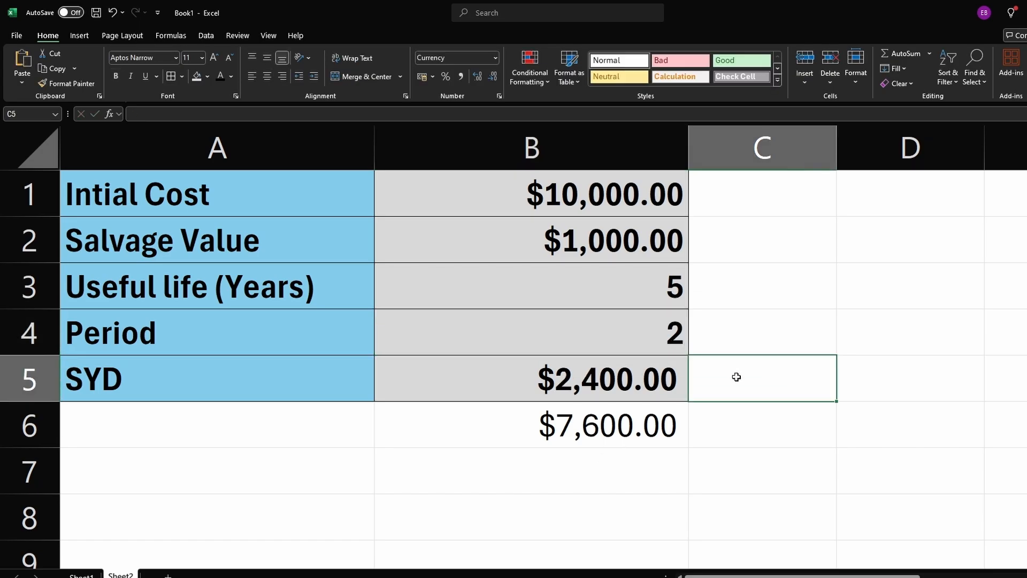
Step: Edit the B6 formula to subtract B5 from 7000 instead of B1
{"action": "double_click", "coordinate": [605, 437]}
{"action": "left_click_drag", "start_coordinate": [433, 428], "coordinate": [399, 426]}
{"action": "type", "text": "0-B5"}
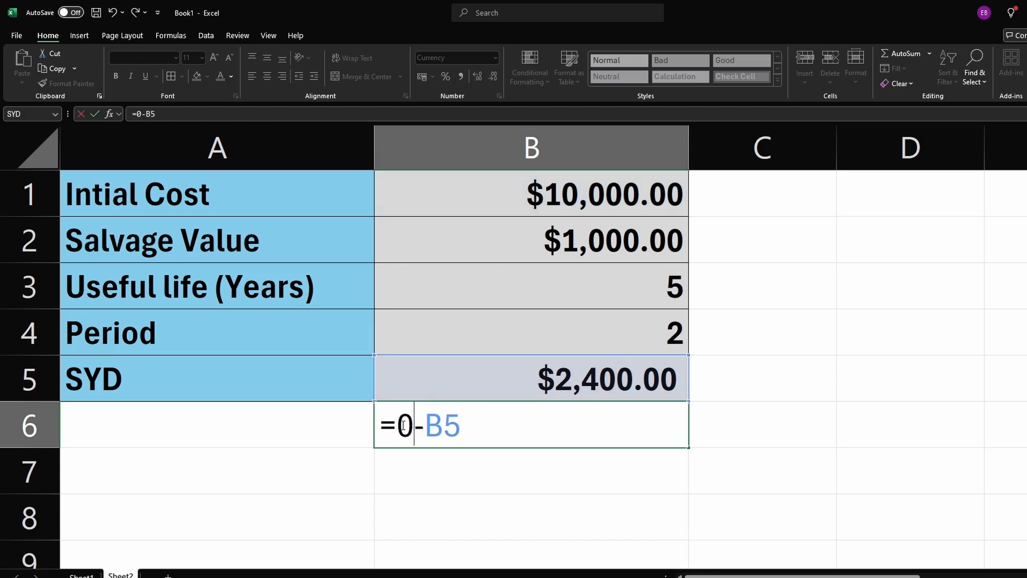
{"action": "key", "text": "BackSpace"}
{"action": "type", "text": "7000"}
{"action": "key", "text": "Return"}
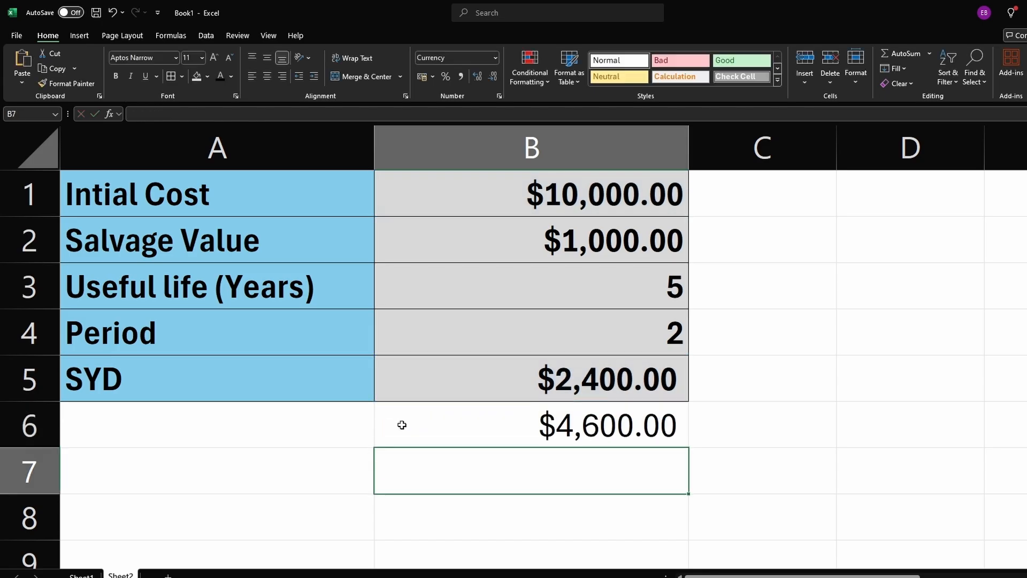
{"action": "left_click", "coordinate": [752, 420]}
{"action": "left_click", "coordinate": [604, 428]}
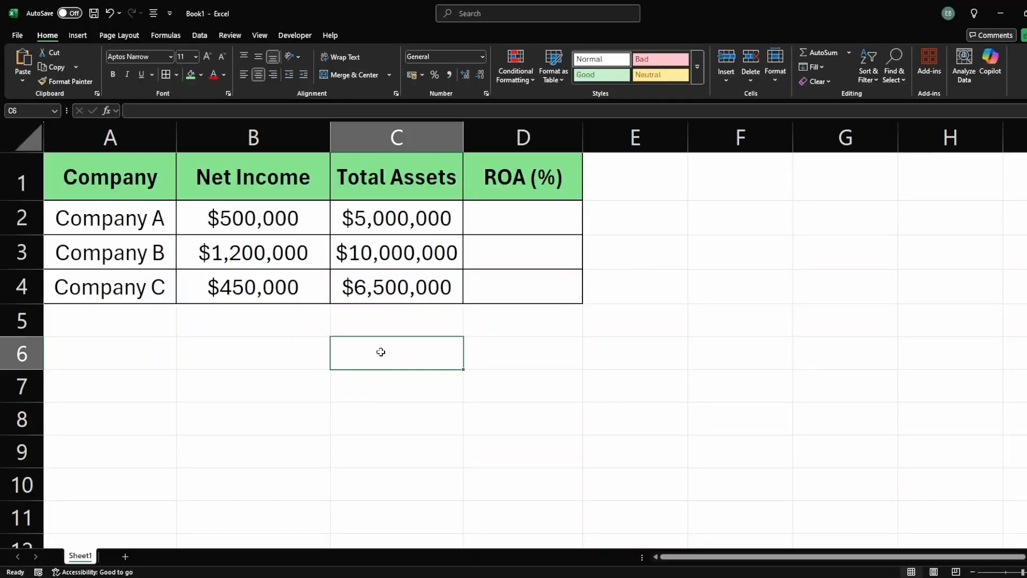
Step: Enter an ROA formula in D2 dividing net income in B2 by total assets in C2
{"action": "left_click", "coordinate": [496, 218]}
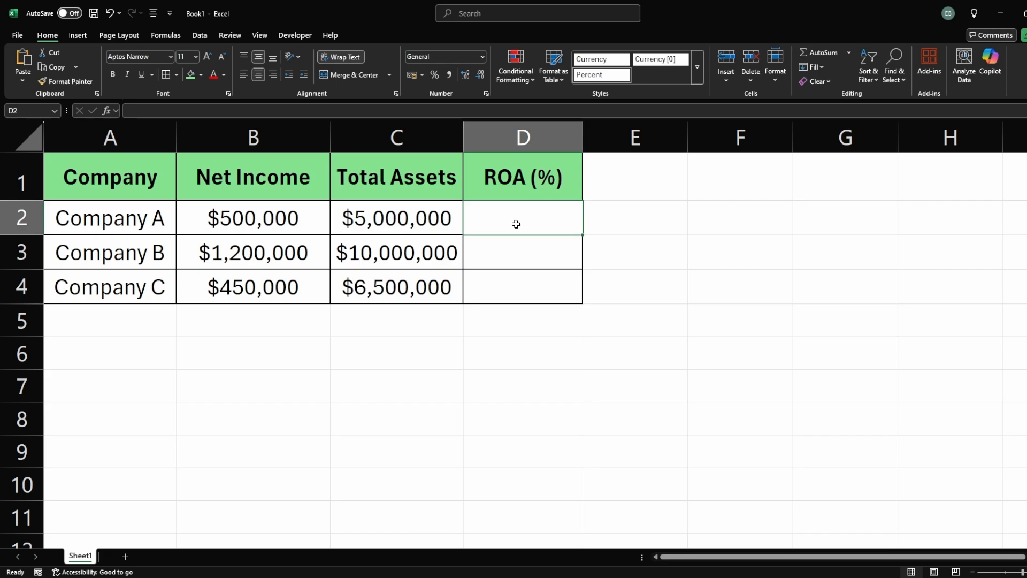
{"action": "left_click", "coordinate": [377, 211]}
{"action": "left_click", "coordinate": [277, 224]}
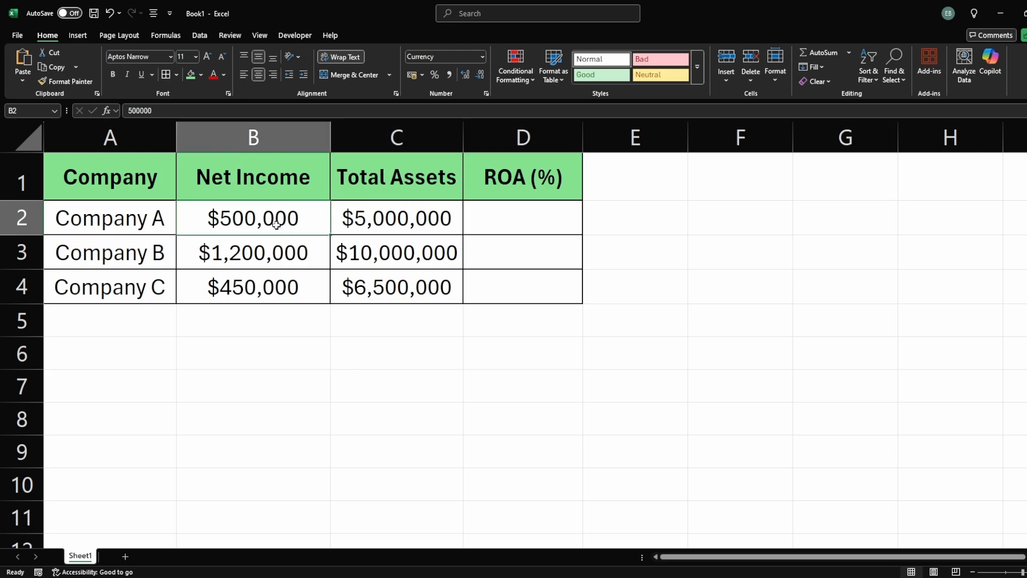
{"action": "left_click", "coordinate": [337, 234]}
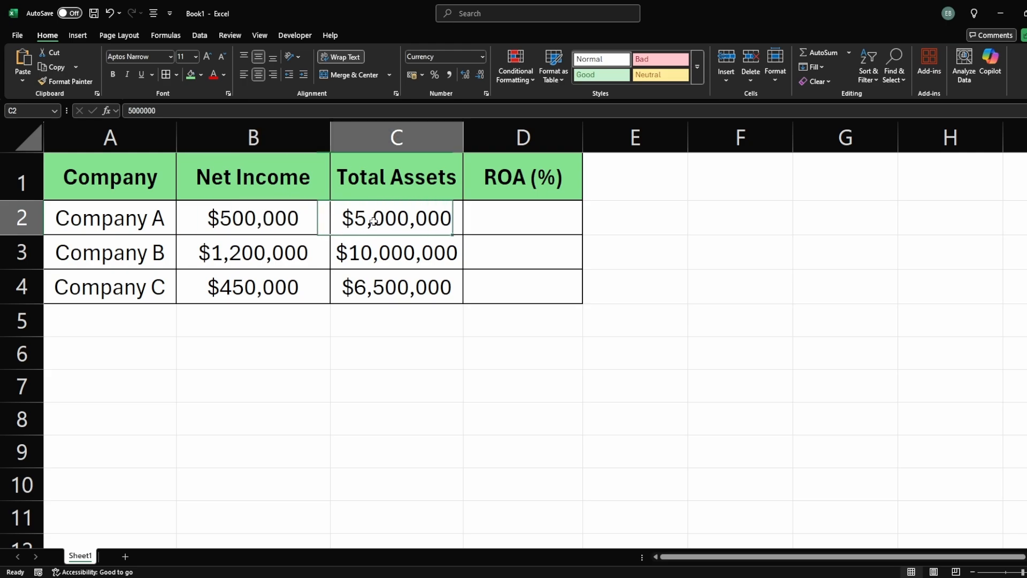
{"action": "left_click", "coordinate": [487, 228]}
{"action": "type", "text": "="}
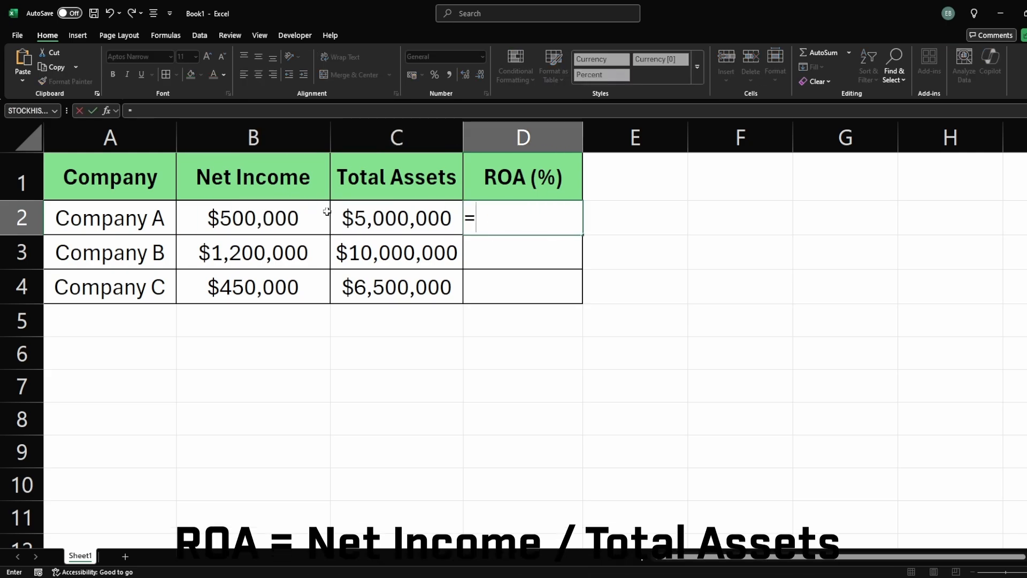
{"action": "left_click", "coordinate": [299, 218]}
{"action": "type", "text": "/"}
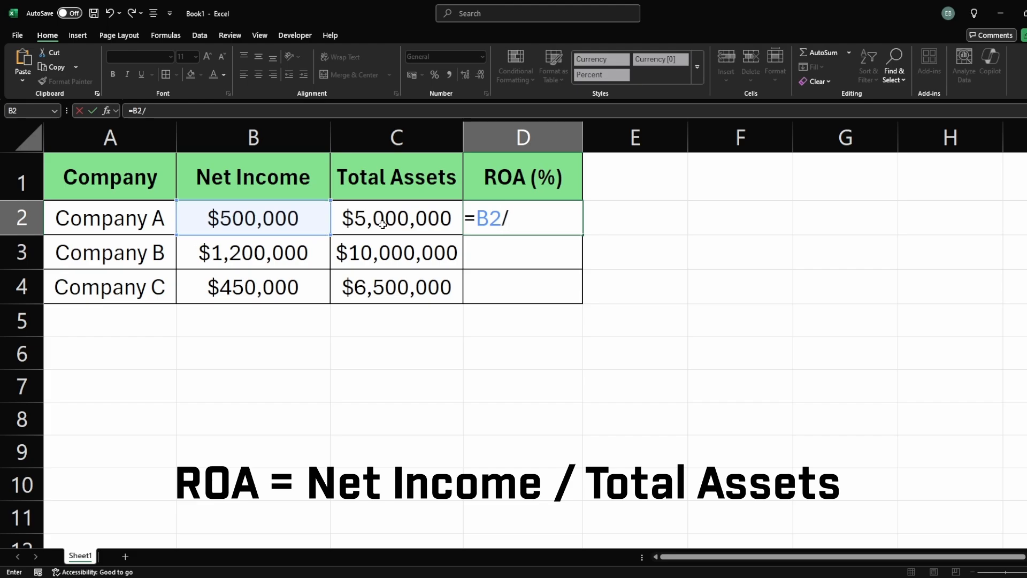
{"action": "left_click", "coordinate": [386, 218]}
{"action": "key", "text": "Return"}
{"action": "left_click", "coordinate": [544, 223]}
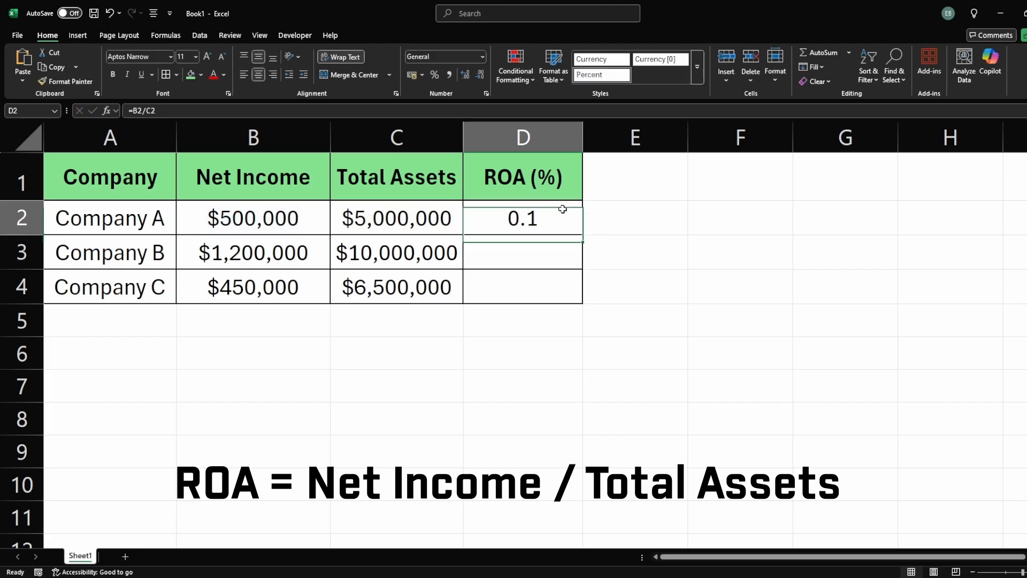
Step: Fill the ROA formula down from D2 to D4
{"action": "left_click_drag", "start_coordinate": [583, 235], "coordinate": [578, 303]}
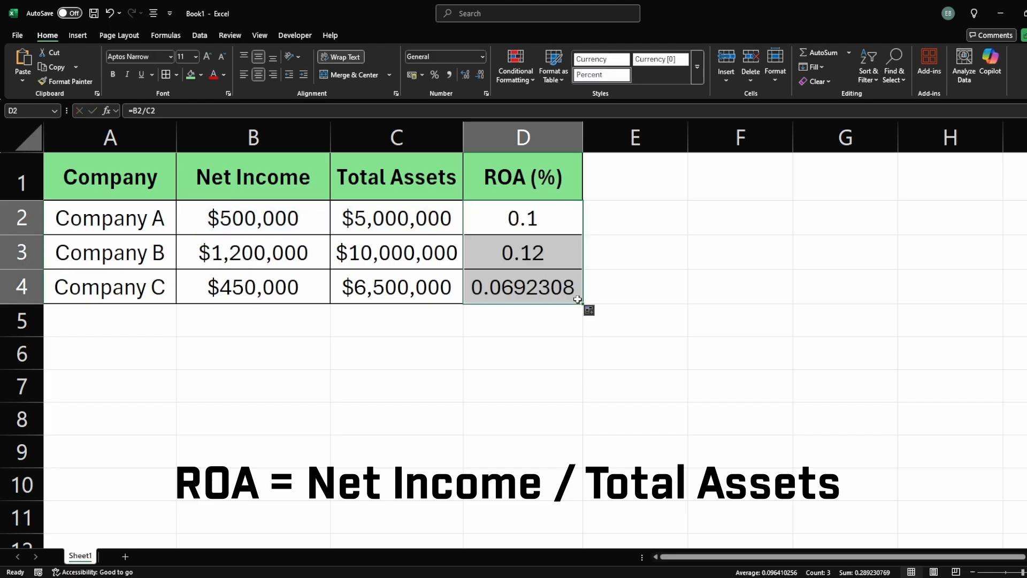
{"action": "left_click", "coordinate": [619, 275]}
Step: Format the ROA values in D2:D4 as percentages with two decimal places
{"action": "left_click", "coordinate": [539, 220]}
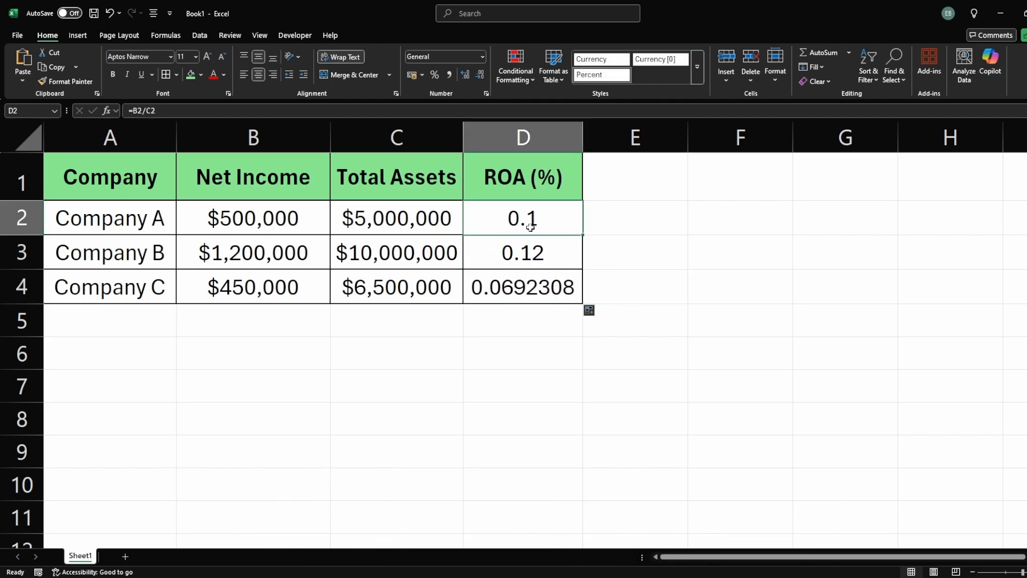
{"action": "left_click_drag", "start_coordinate": [530, 227], "coordinate": [534, 284]}
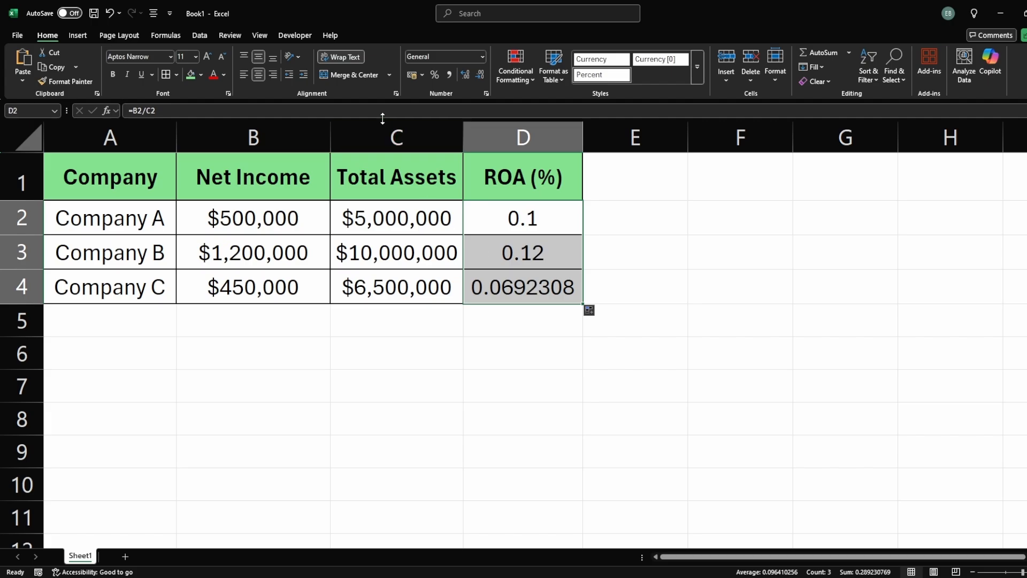
{"action": "left_click", "coordinate": [436, 77]}
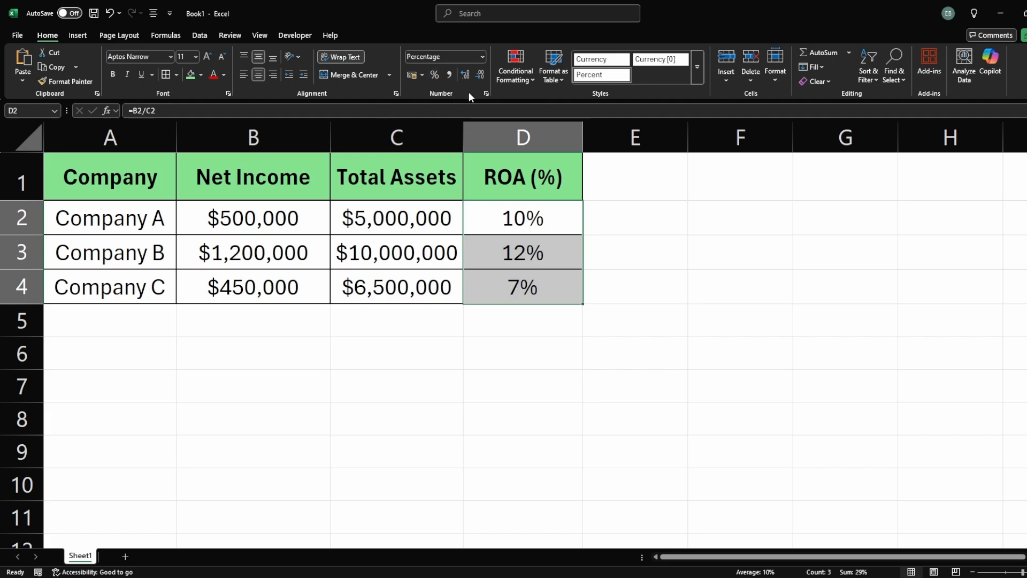
{"action": "left_click", "coordinate": [467, 76]}
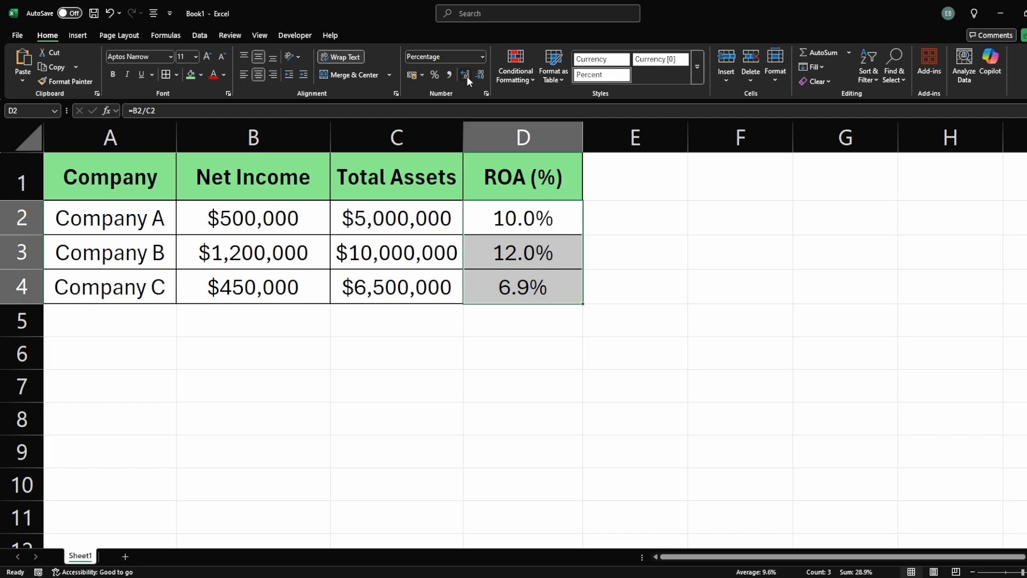
{"action": "left_click", "coordinate": [466, 76]}
Step: Insert a clustered bar chart from the company table A1:D4
{"action": "left_click", "coordinate": [531, 287]}
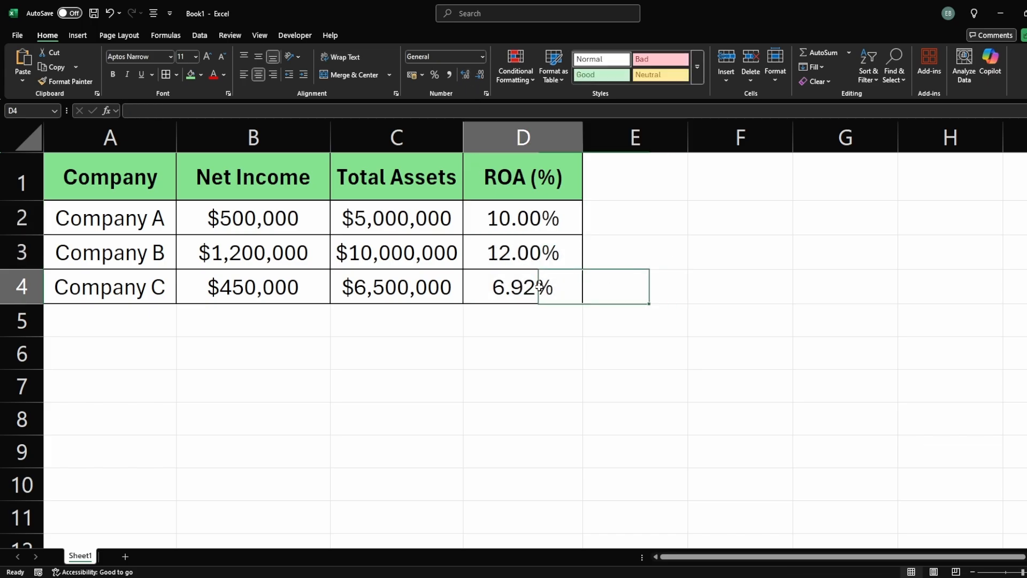
{"action": "left_click", "coordinate": [511, 254]}
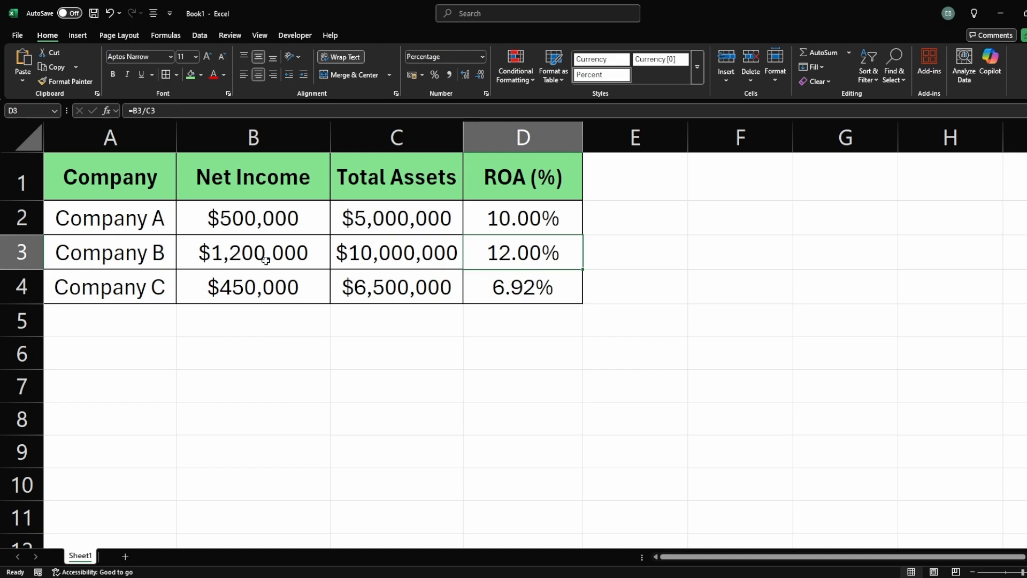
{"action": "left_click", "coordinate": [378, 258]}
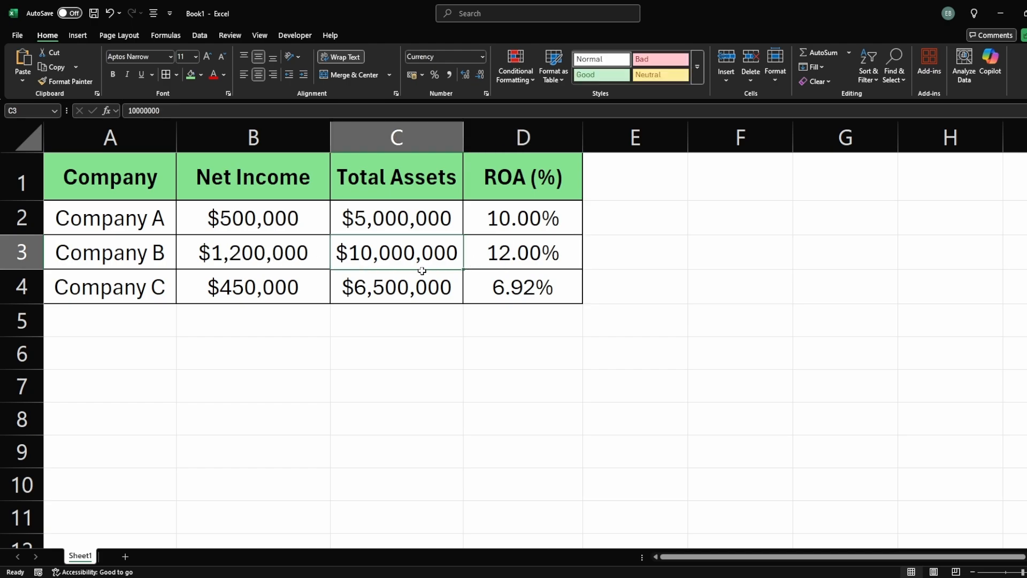
{"action": "left_click_drag", "start_coordinate": [133, 194], "coordinate": [522, 289]}
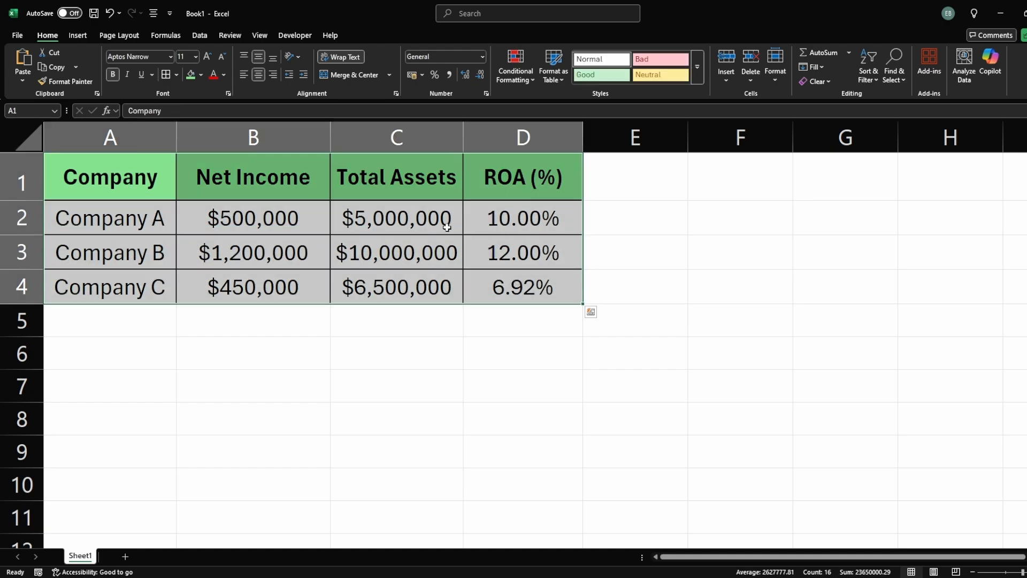
{"action": "left_click", "coordinate": [78, 37]}
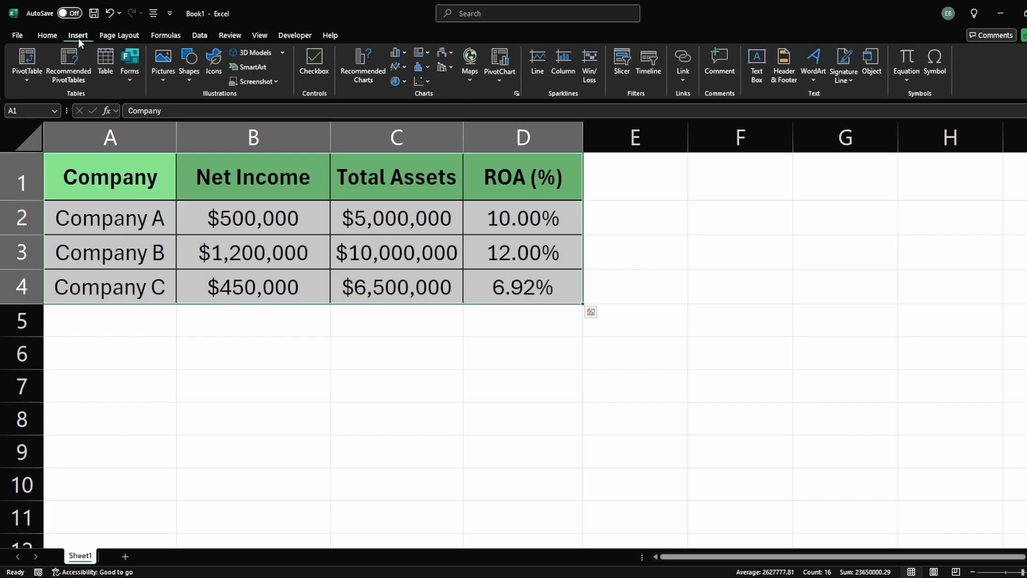
{"action": "left_click", "coordinate": [400, 54]}
{"action": "left_click", "coordinate": [407, 197]}
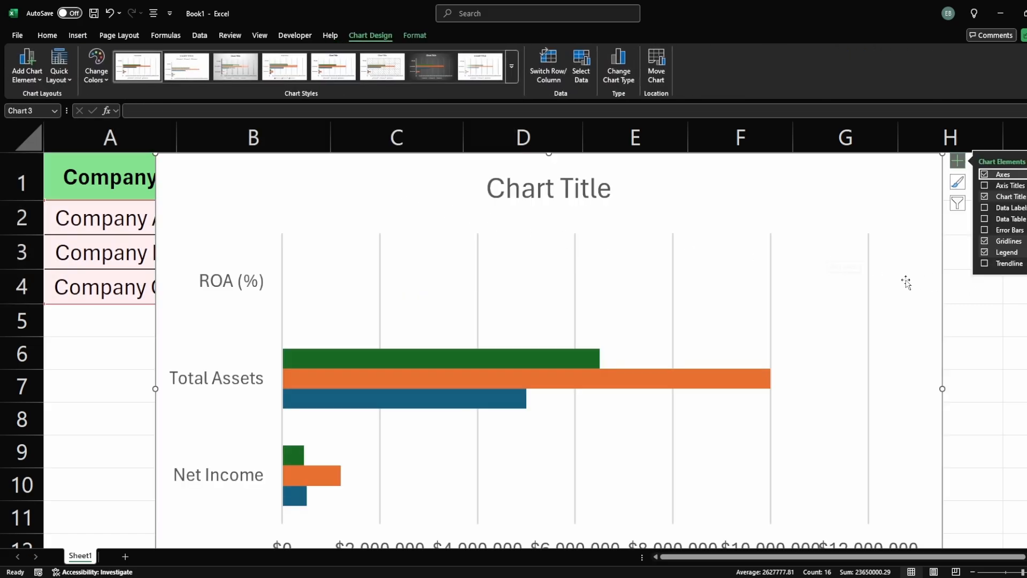
Step: Resize the chart smaller and move it below the company table
{"action": "scroll", "coordinate": [905, 282], "scroll_direction": "down", "scroll_amount": 3, "text": "ctrl"}
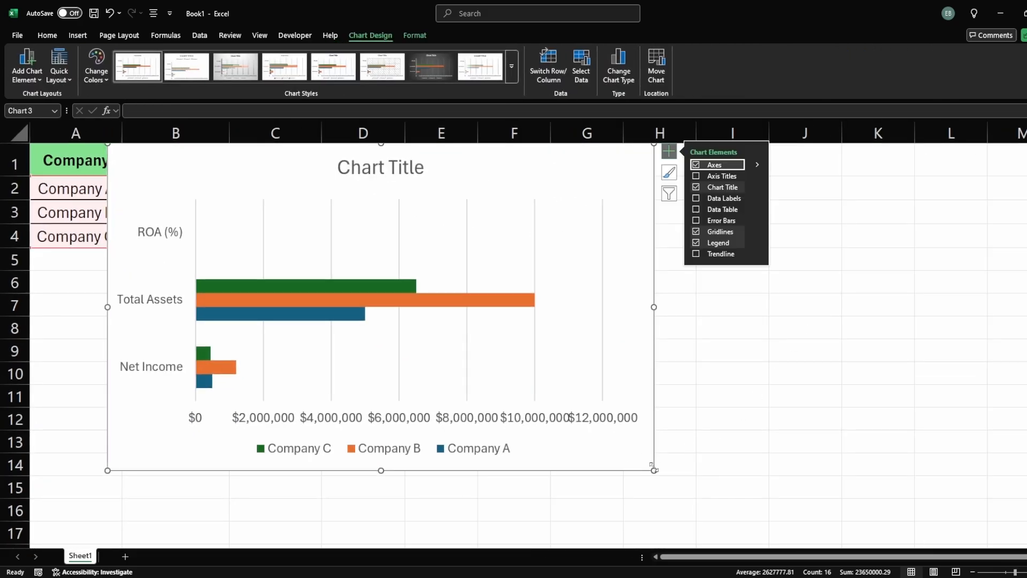
{"action": "left_click_drag", "start_coordinate": [653, 470], "coordinate": [449, 385]}
{"action": "left_click", "coordinate": [378, 224]}
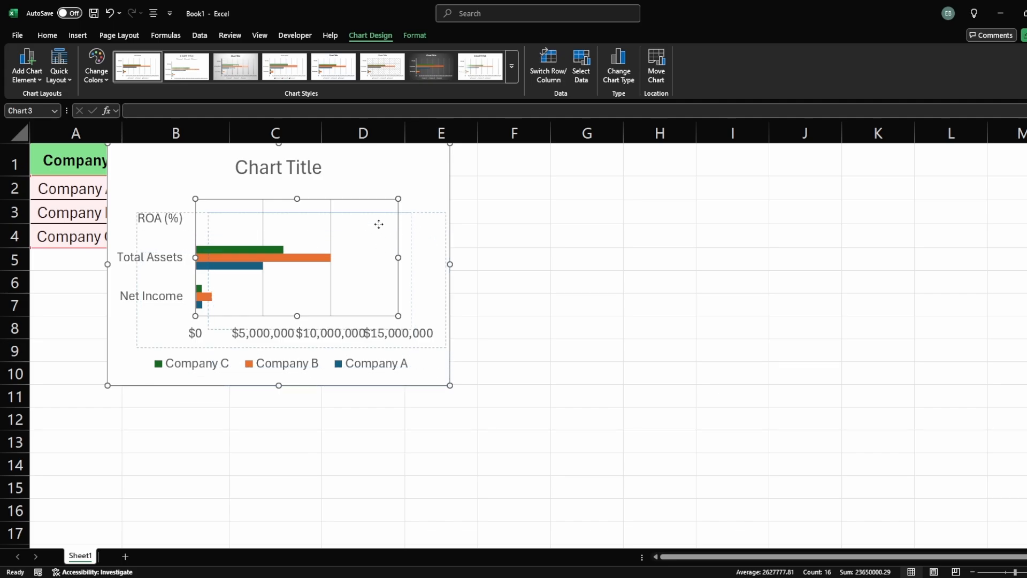
{"action": "left_click_drag", "start_coordinate": [377, 165], "coordinate": [477, 284]}
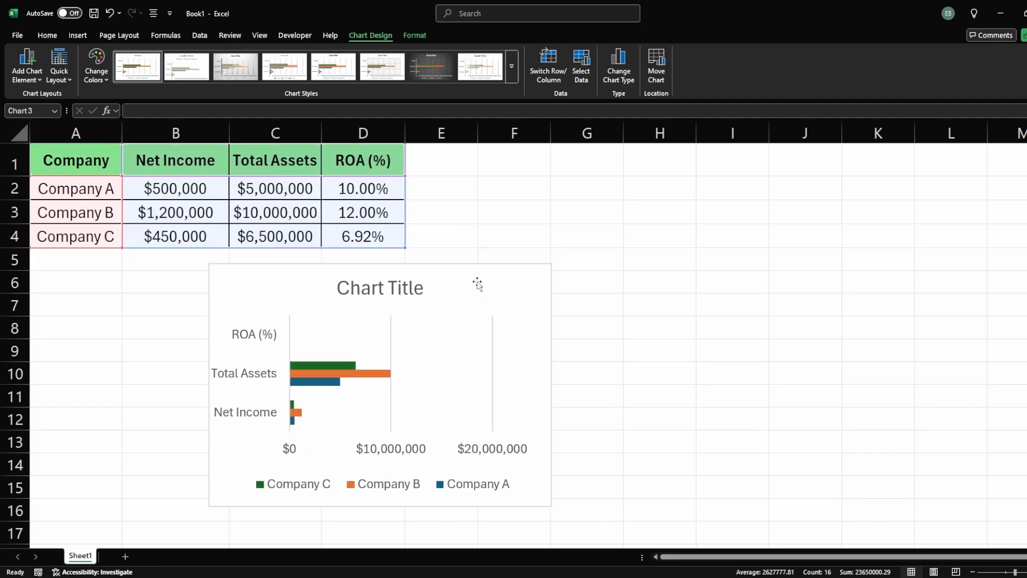
{"action": "scroll", "coordinate": [478, 284], "scroll_direction": "up", "scroll_amount": 3, "text": "ctrl"}
{"action": "left_click", "coordinate": [759, 433]}
{"action": "left_click", "coordinate": [359, 414]}
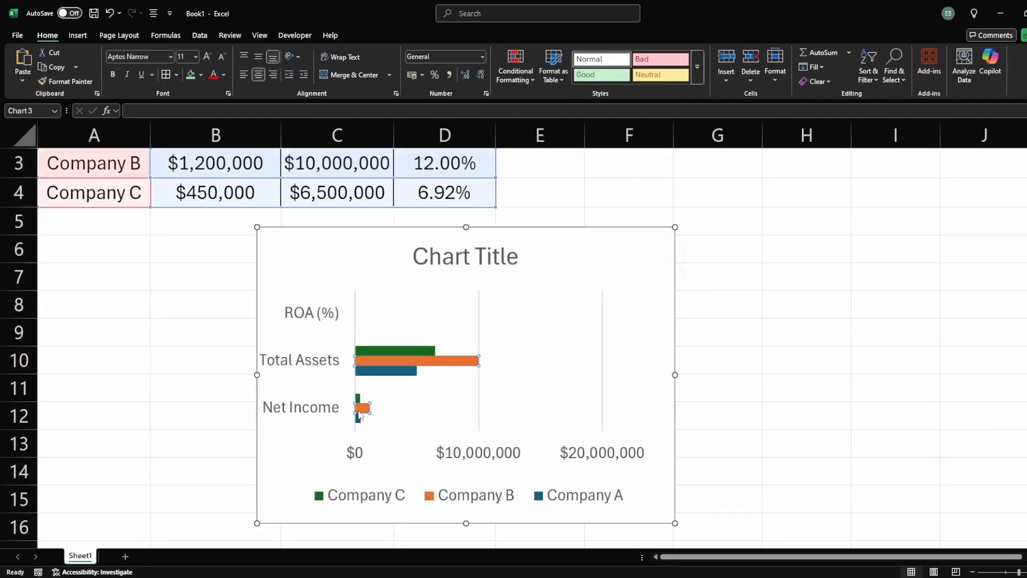
{"action": "left_click", "coordinate": [393, 419]}
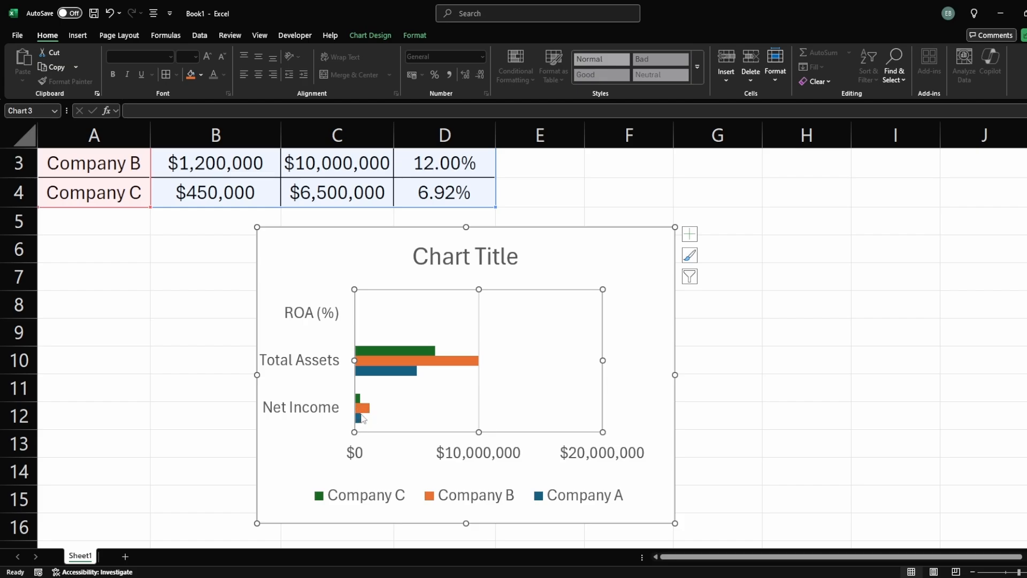
{"action": "left_click", "coordinate": [447, 365]}
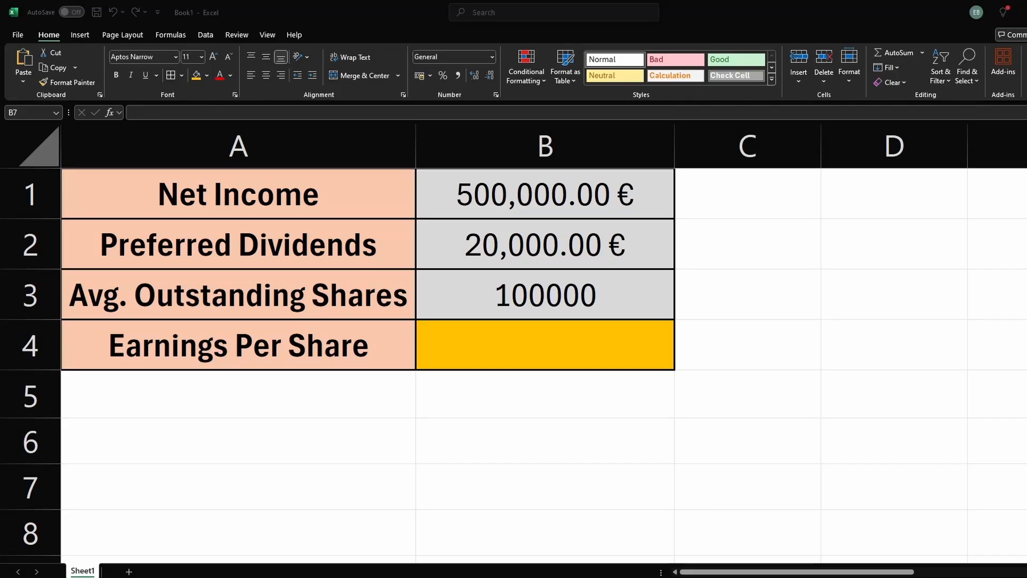
Step: Review the net income, preferred dividends and average outstanding shares inputs on the earnings per share sheet
{"action": "left_click", "coordinate": [451, 325]}
{"action": "left_click", "coordinate": [487, 399]}
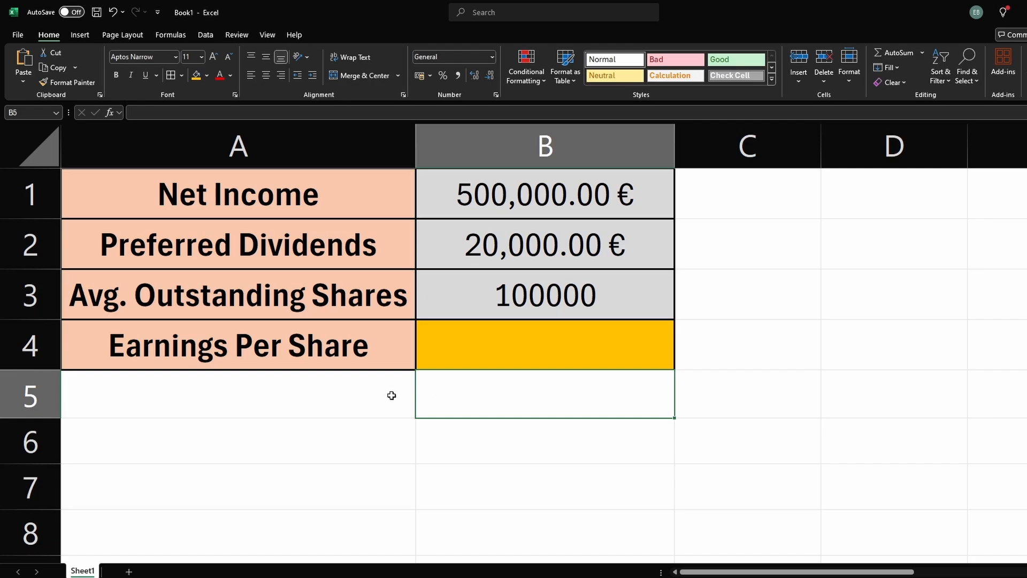
{"action": "left_click", "coordinate": [372, 198]}
{"action": "left_click", "coordinate": [481, 198]}
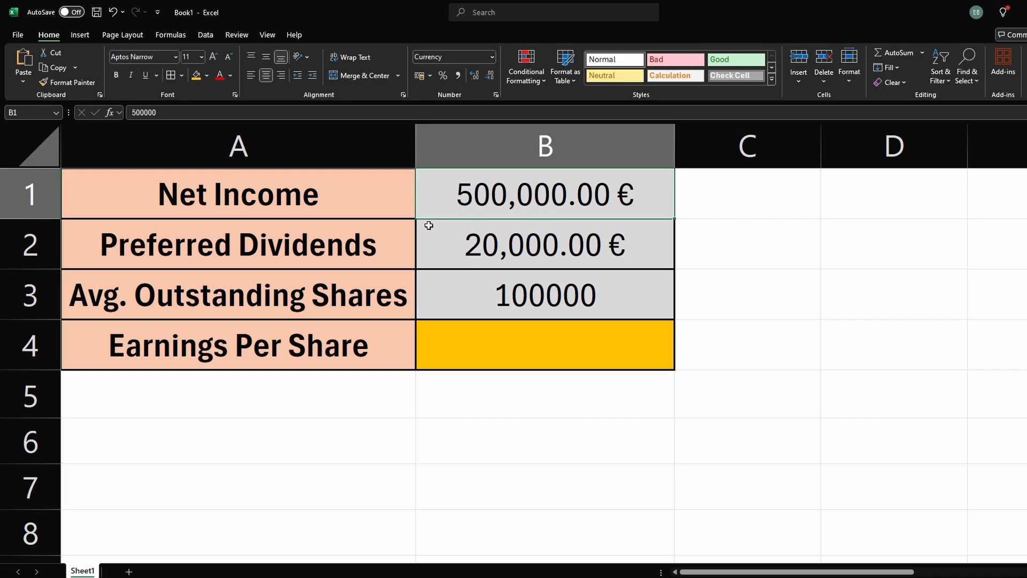
Step: Calculate earnings per share in B4 with the formula =(B1-B2)/B3
{"action": "left_click", "coordinate": [379, 245]}
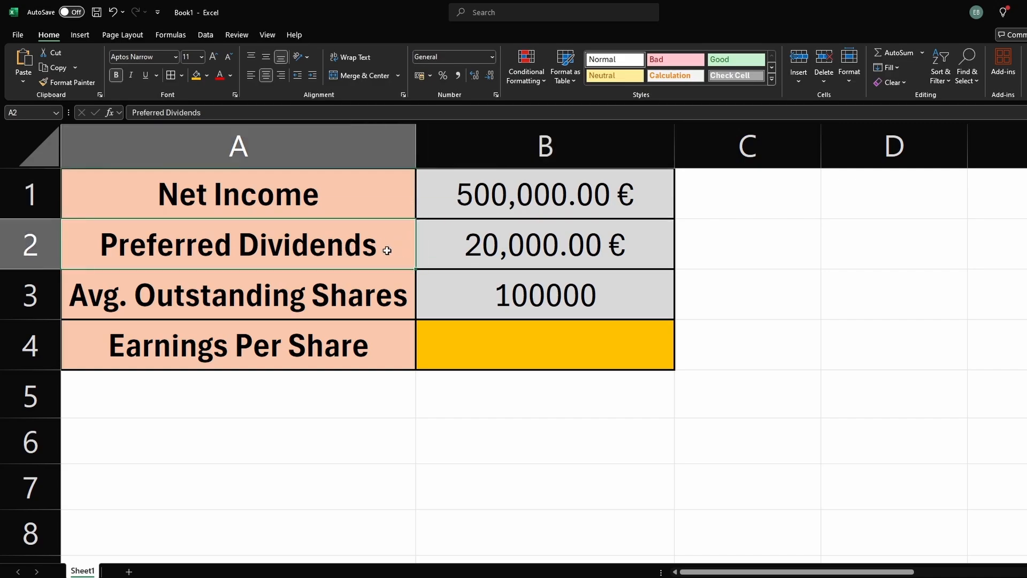
{"action": "left_click", "coordinate": [503, 249]}
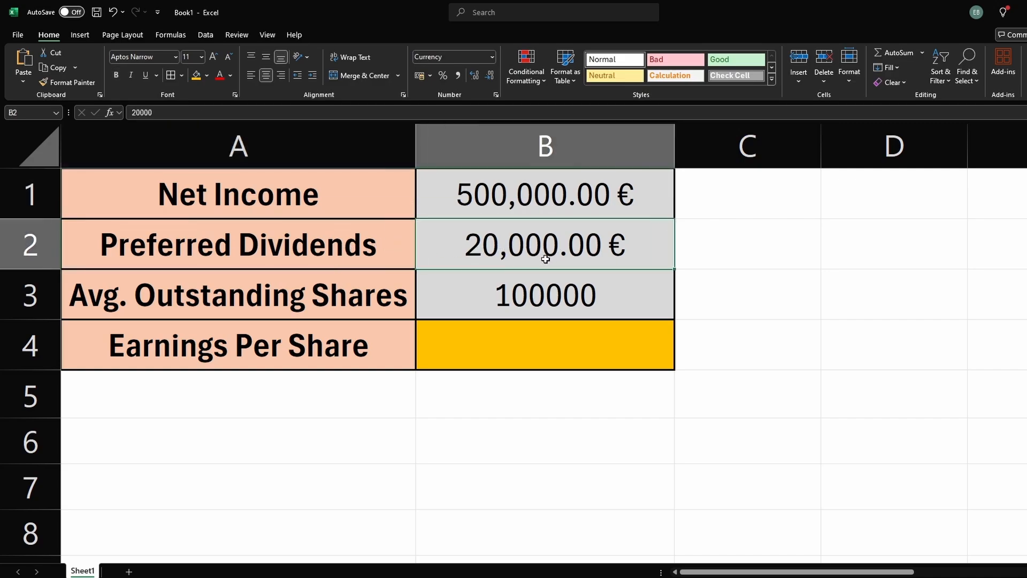
{"action": "left_click", "coordinate": [371, 285]}
{"action": "left_click", "coordinate": [516, 300]}
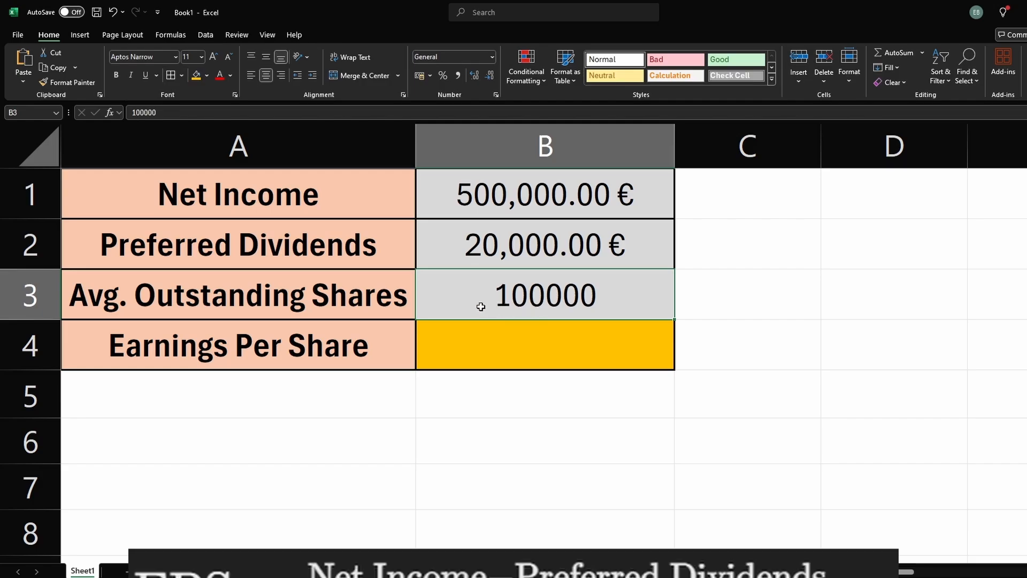
{"action": "left_click", "coordinate": [472, 349]}
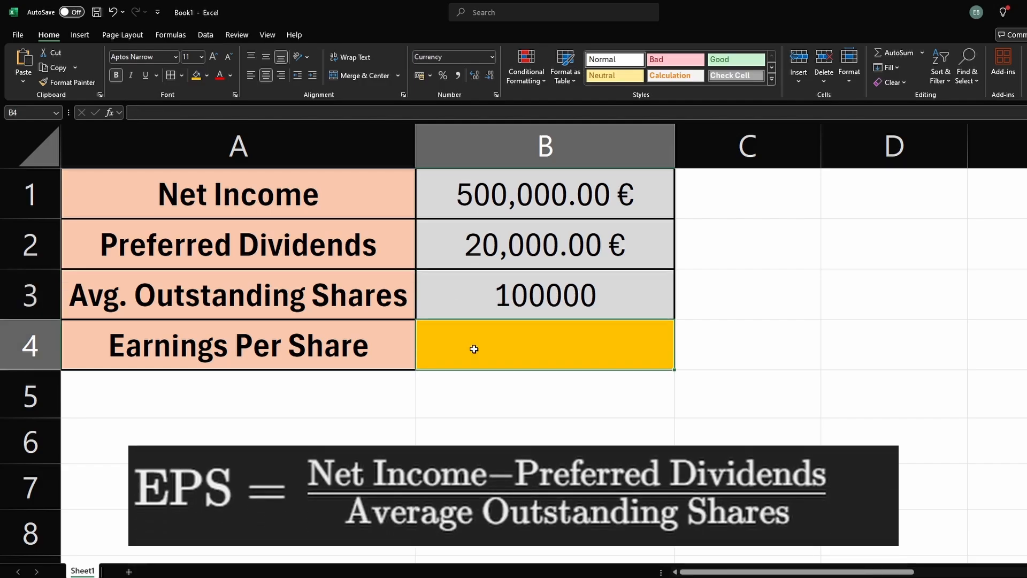
{"action": "type", "text": "="}
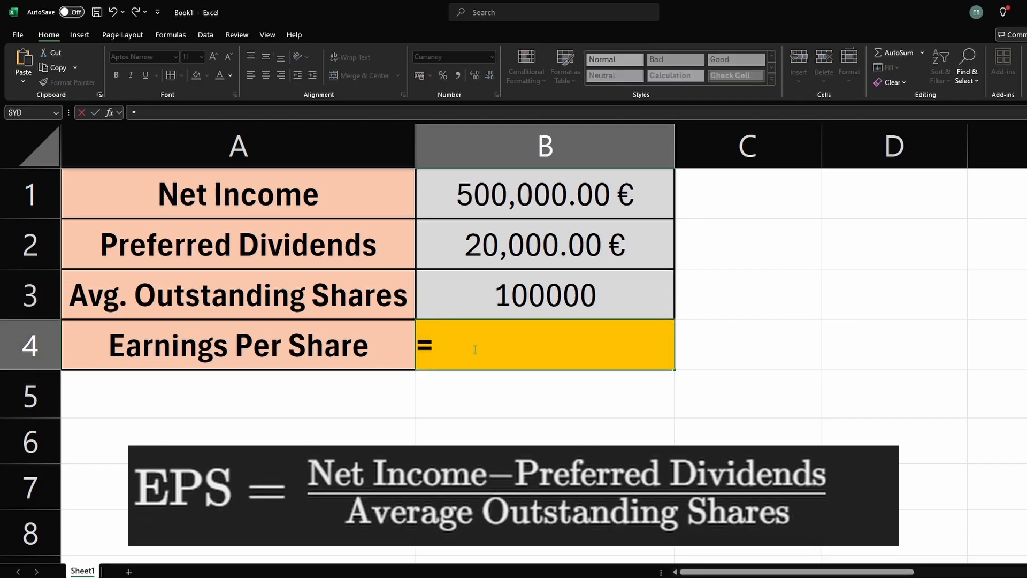
{"action": "type", "text": "("}
{"action": "left_click", "coordinate": [497, 201]}
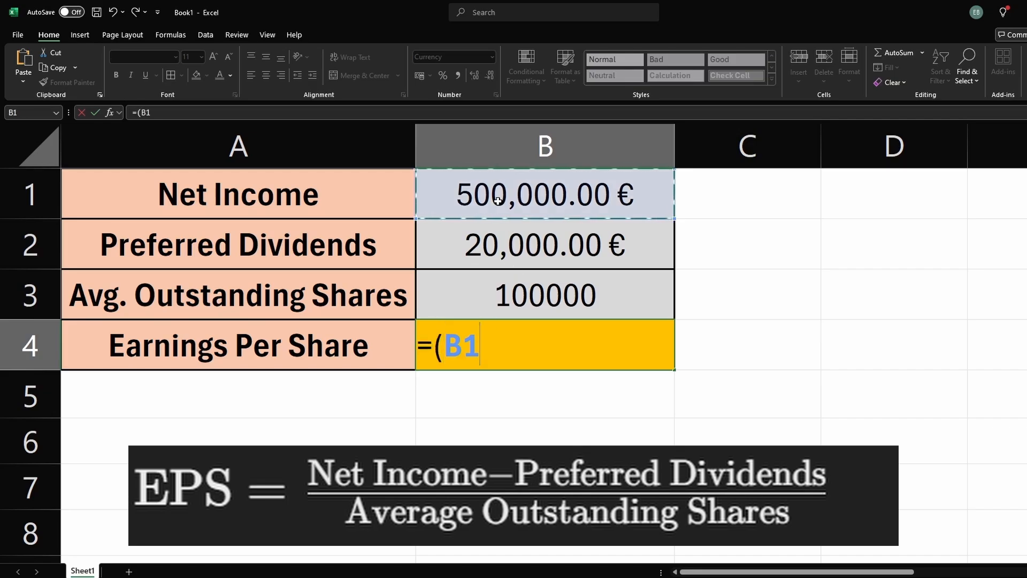
{"action": "type", "text": "-"}
{"action": "left_click", "coordinate": [491, 249]}
{"action": "type", "text": ")"}
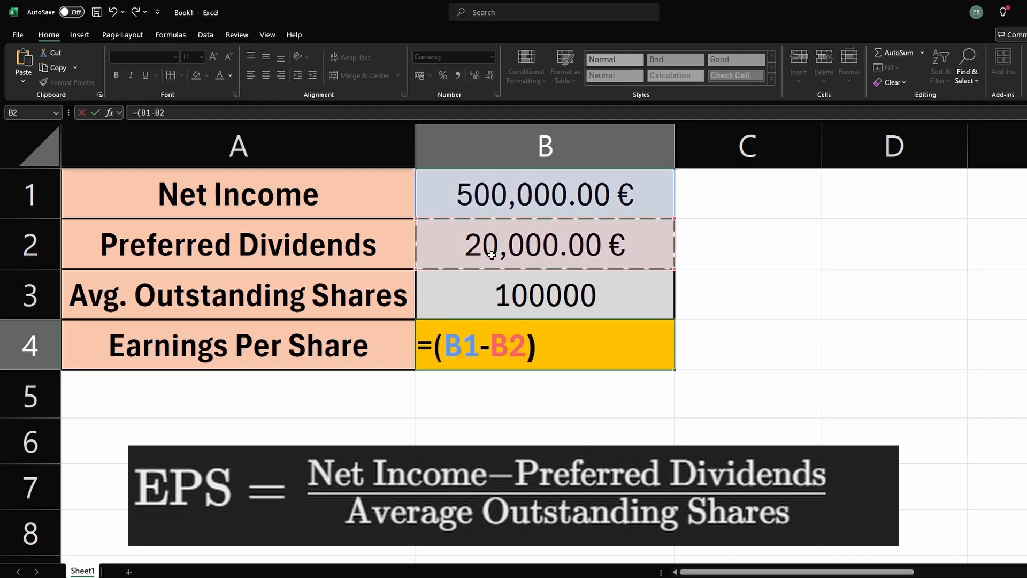
{"action": "type", "text": "/"}
{"action": "left_click", "coordinate": [490, 292]}
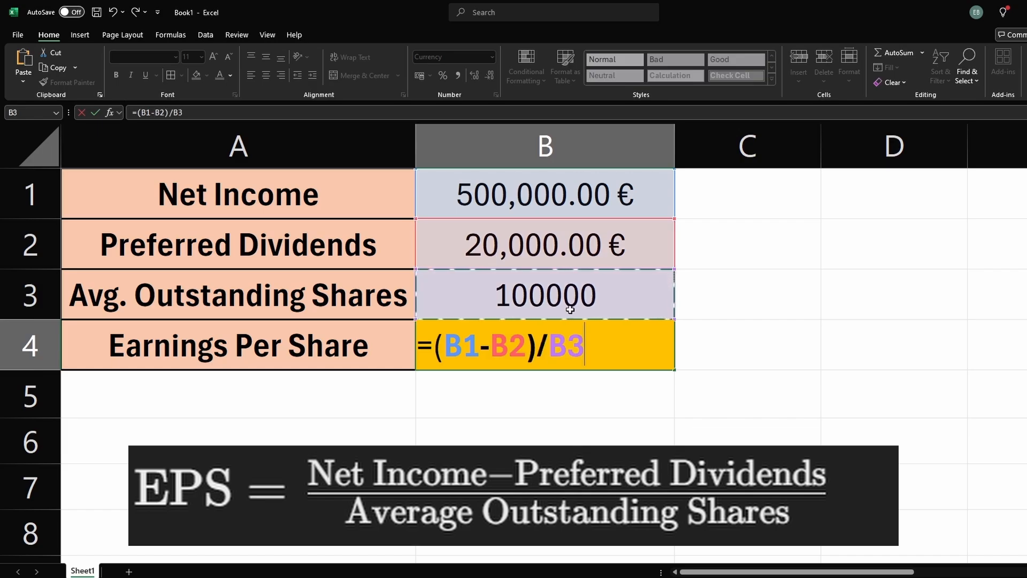
{"action": "key", "text": "Return"}
Step: Inspect the earnings per share cell and its formula against the label cells
{"action": "left_click", "coordinate": [570, 353]}
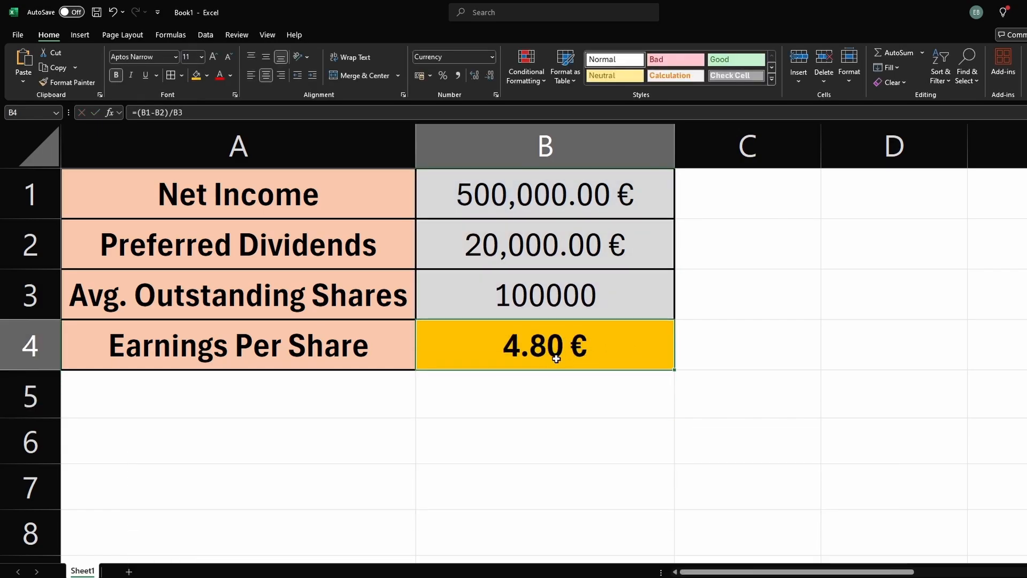
{"action": "left_click", "coordinate": [544, 385]}
{"action": "left_click", "coordinate": [360, 361]}
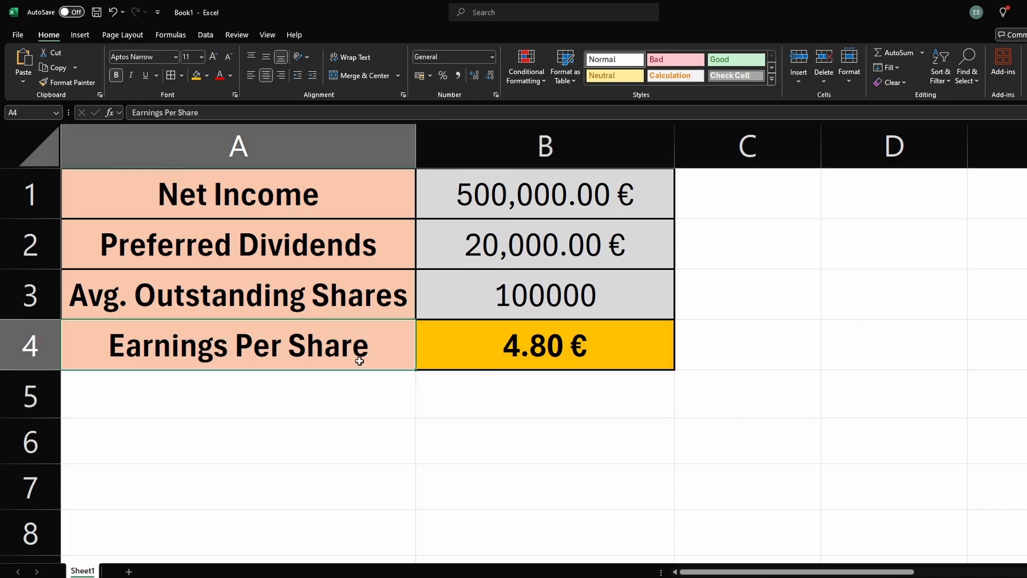
{"action": "left_click", "coordinate": [531, 361]}
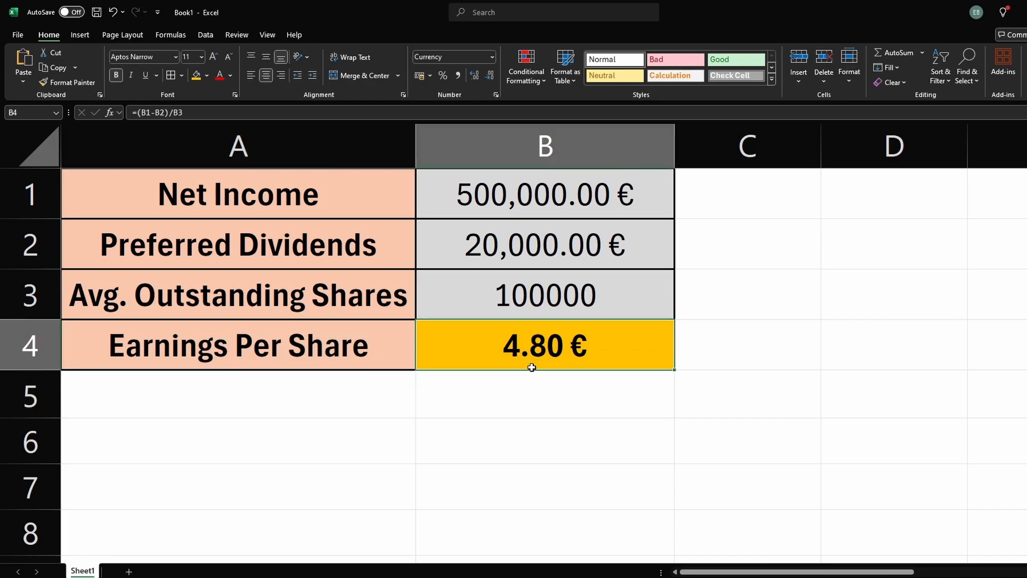
{"action": "left_click", "coordinate": [530, 388]}
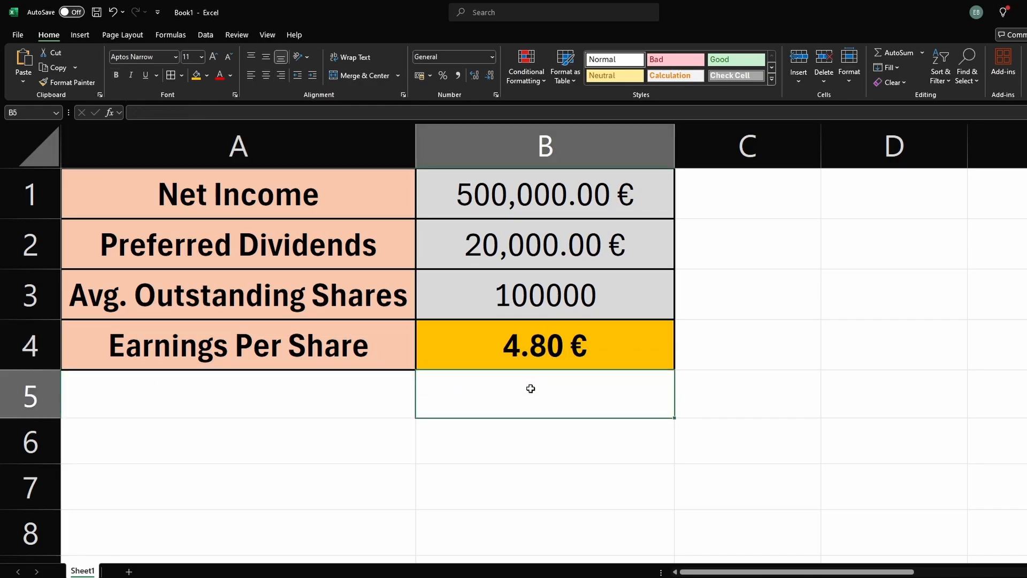
{"action": "left_click", "coordinate": [748, 412]}
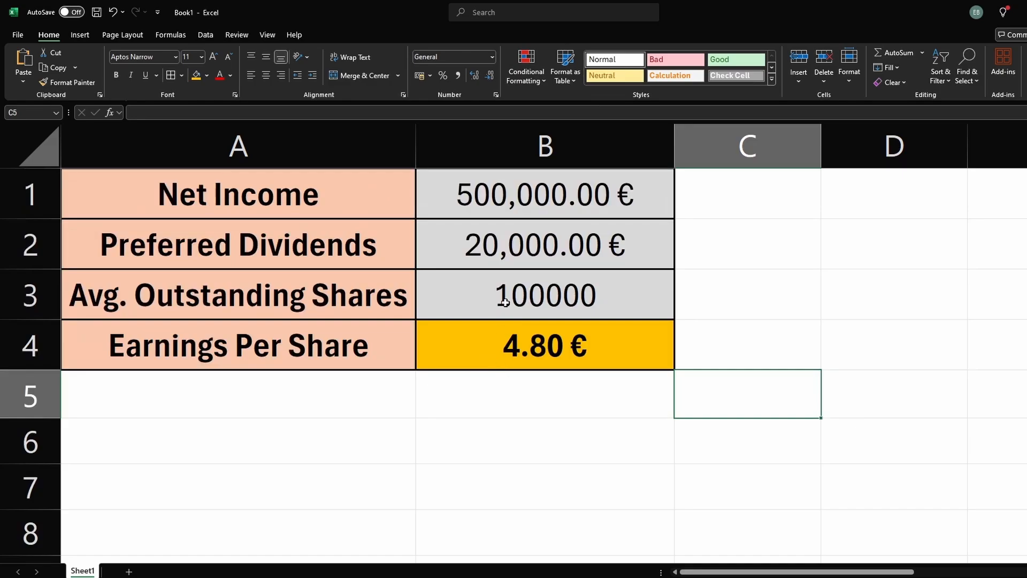
Step: Change the net income in B1 to 100000 to test the earnings per share formula
{"action": "double_click", "coordinate": [509, 209]}
{"action": "double_click", "coordinate": [509, 208]}
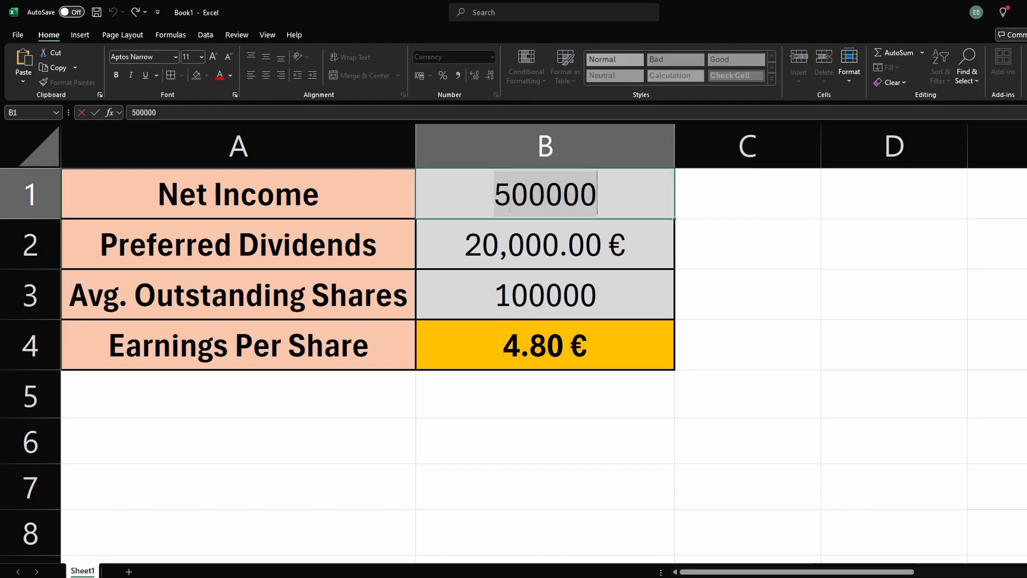
{"action": "type", "text": "100000"}
{"action": "key", "text": "Return"}
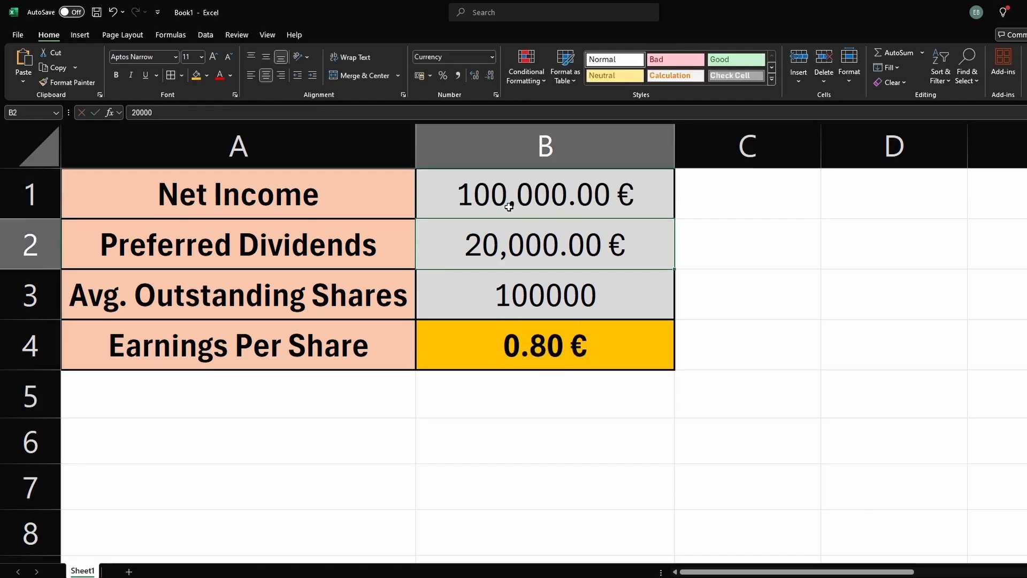